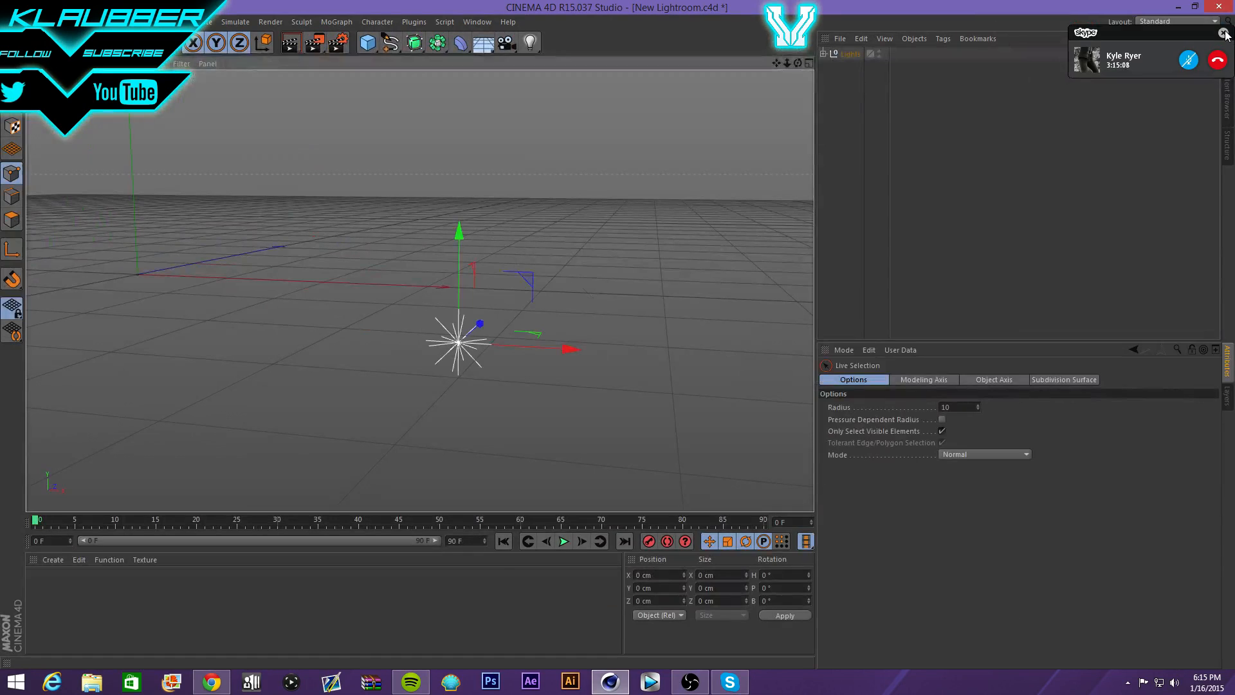
# - Create a test material in the Material Manager and delete it again
pyautogui.click(1222, 33)
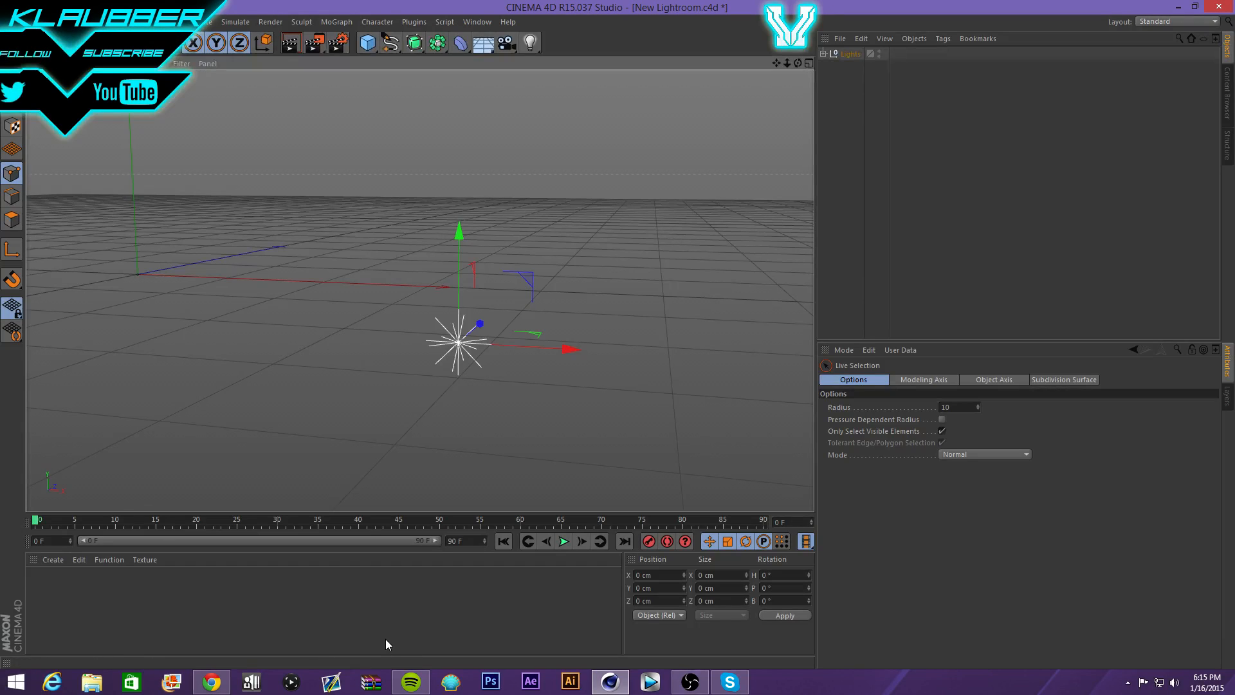
pyautogui.moveTo(165, 588); pyautogui.dragTo(406, 600)
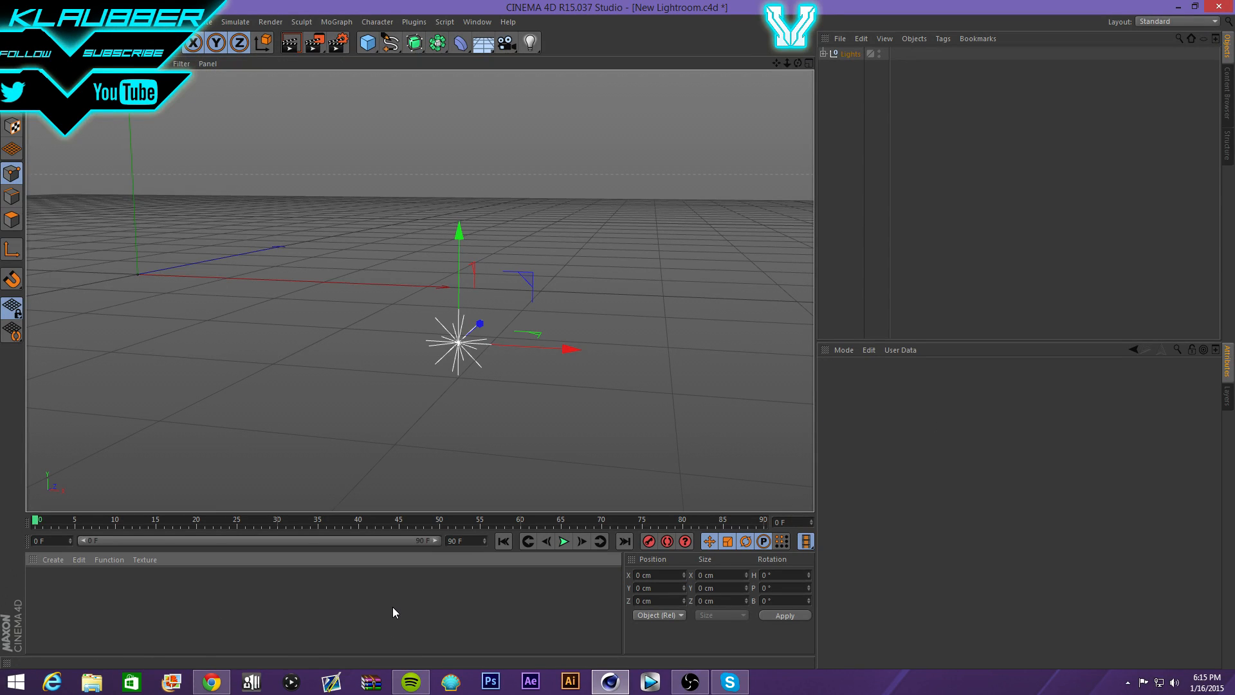
pyautogui.doubleClick(175, 597)
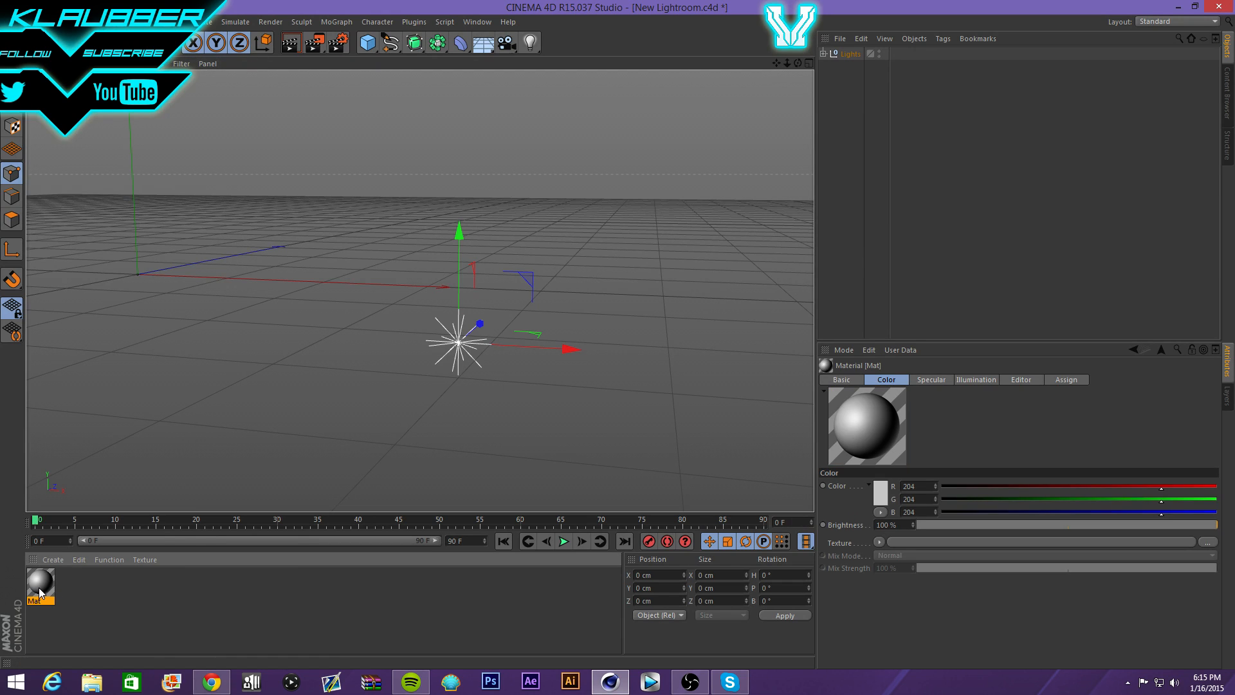
pyautogui.press('Delete')
# - Delete the Lights null and its light from the Object Manager
pyautogui.click(838, 91)
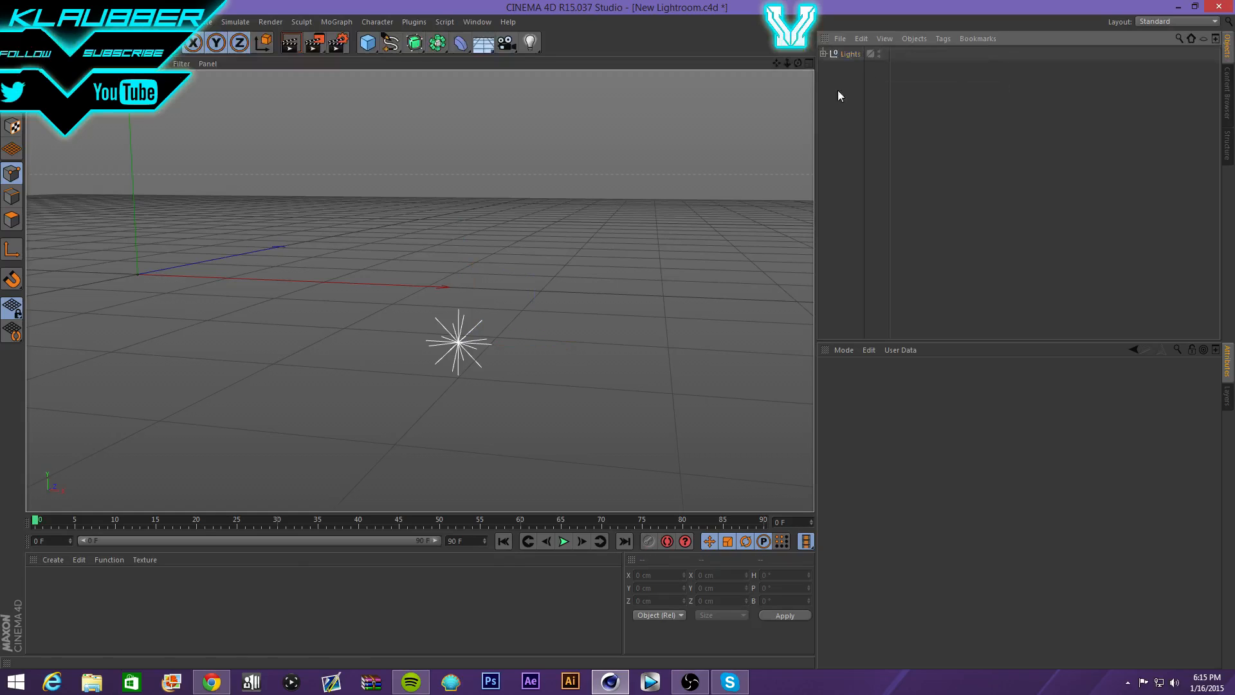
pyautogui.click(848, 53)
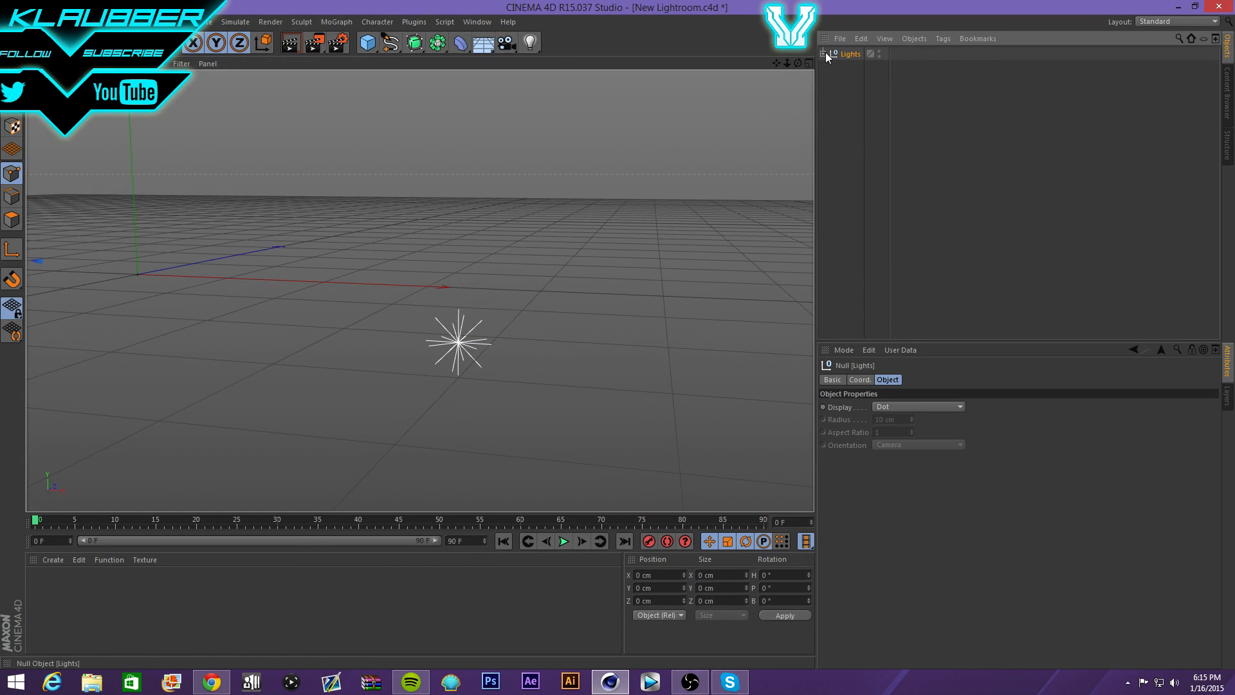
pyautogui.press('Delete')
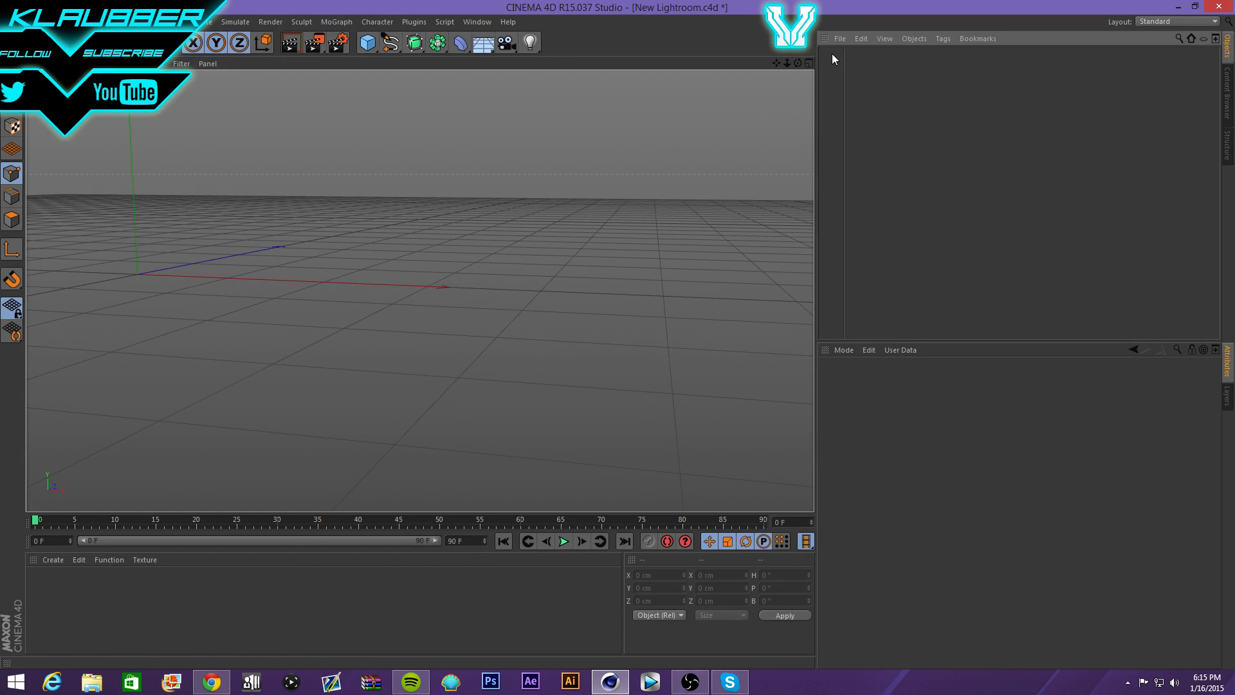
pyautogui.moveTo(1062, 92); pyautogui.dragTo(1227, 163)
pyautogui.moveTo(1032, 187); pyautogui.dragTo(1036, 80)
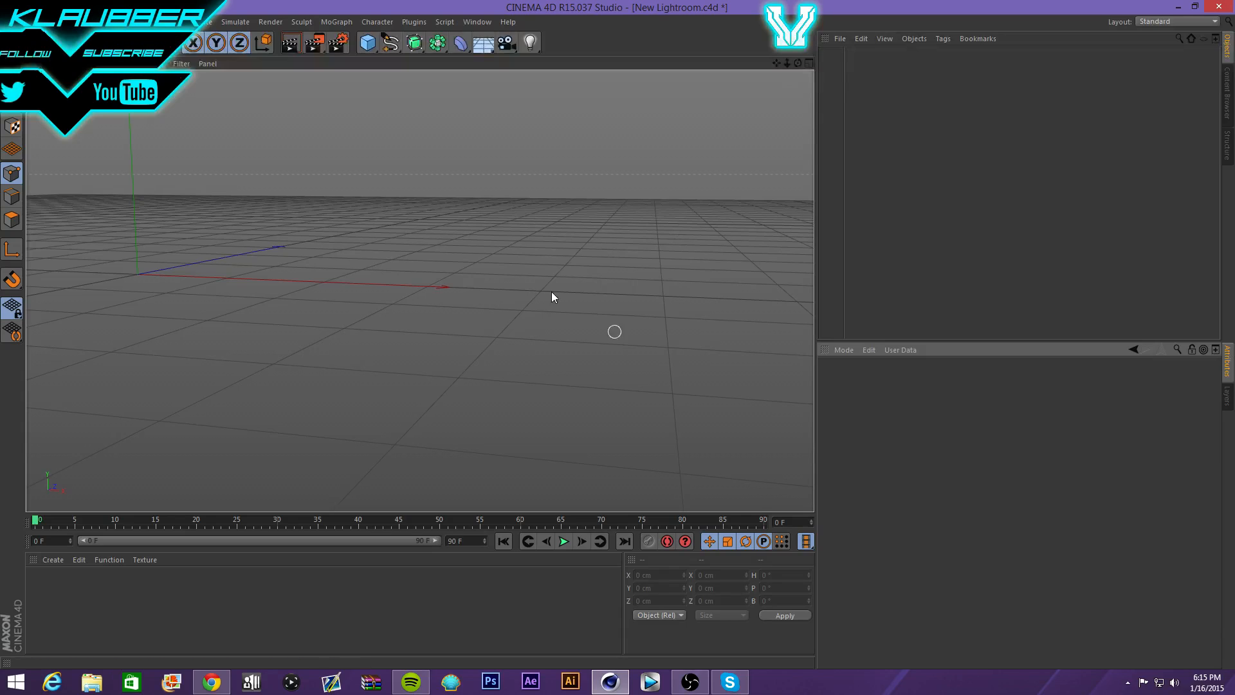
pyautogui.rightClick(1064, 472)
pyautogui.click(1064, 473)
pyautogui.rightClick(1064, 472)
pyautogui.click(937, 437)
pyautogui.click(840, 38)
pyautogui.click(446, 102)
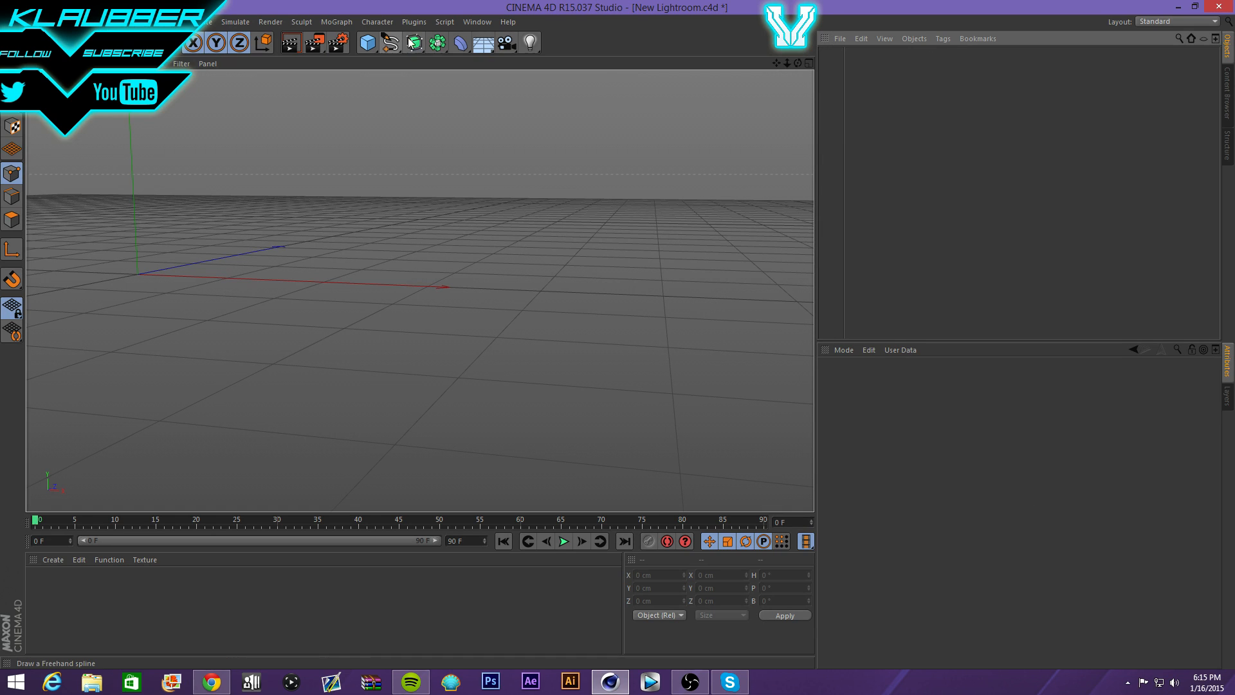
pyautogui.click(414, 42)
pyautogui.click(368, 43)
pyautogui.click(479, 62)
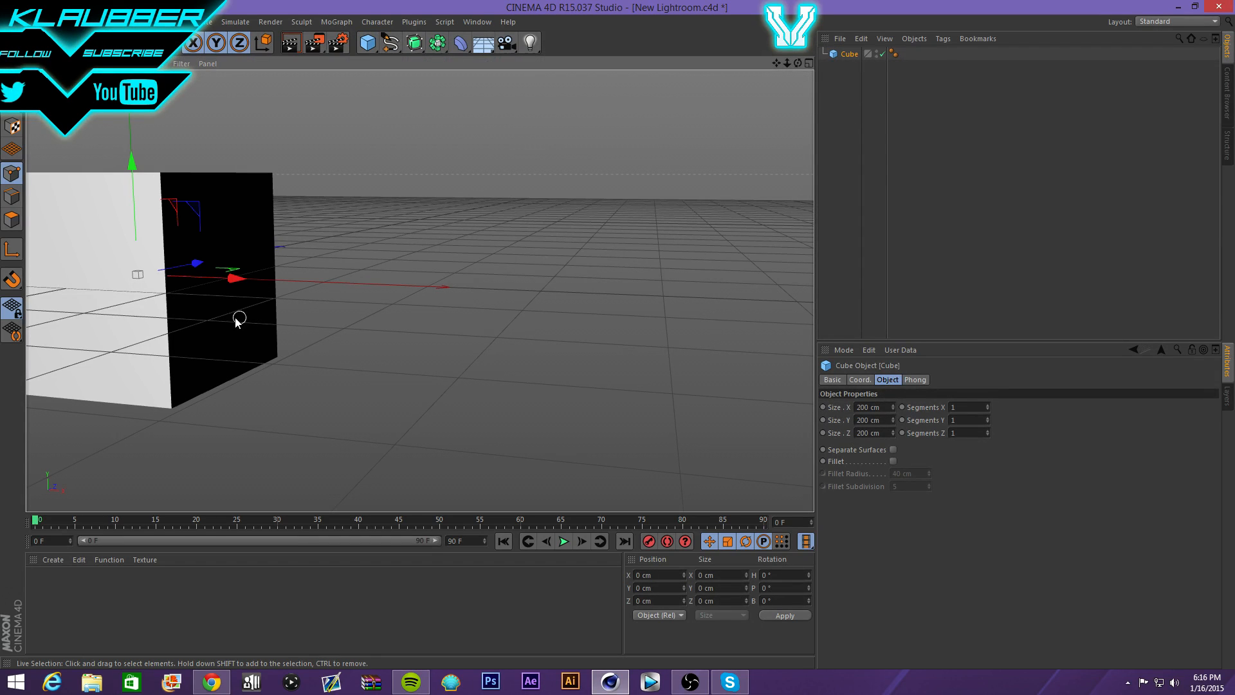
pyautogui.moveTo(233, 281); pyautogui.dragTo(466, 288)
pyautogui.click(830, 379)
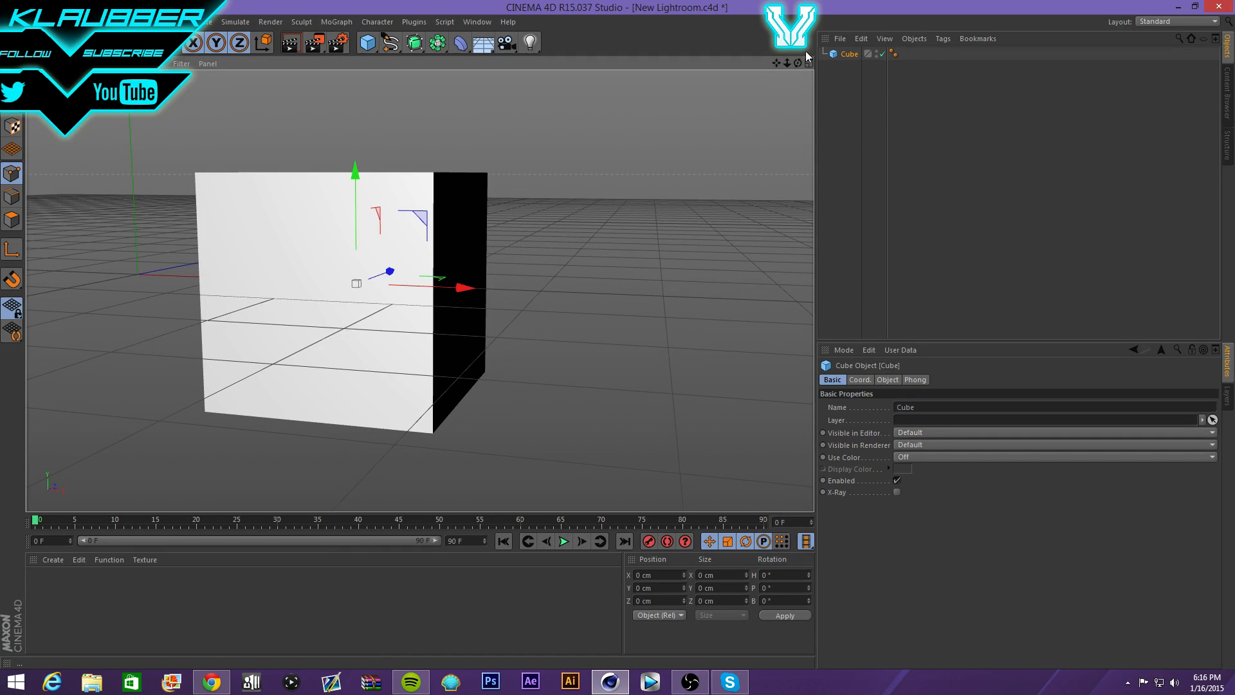
pyautogui.press('Delete')
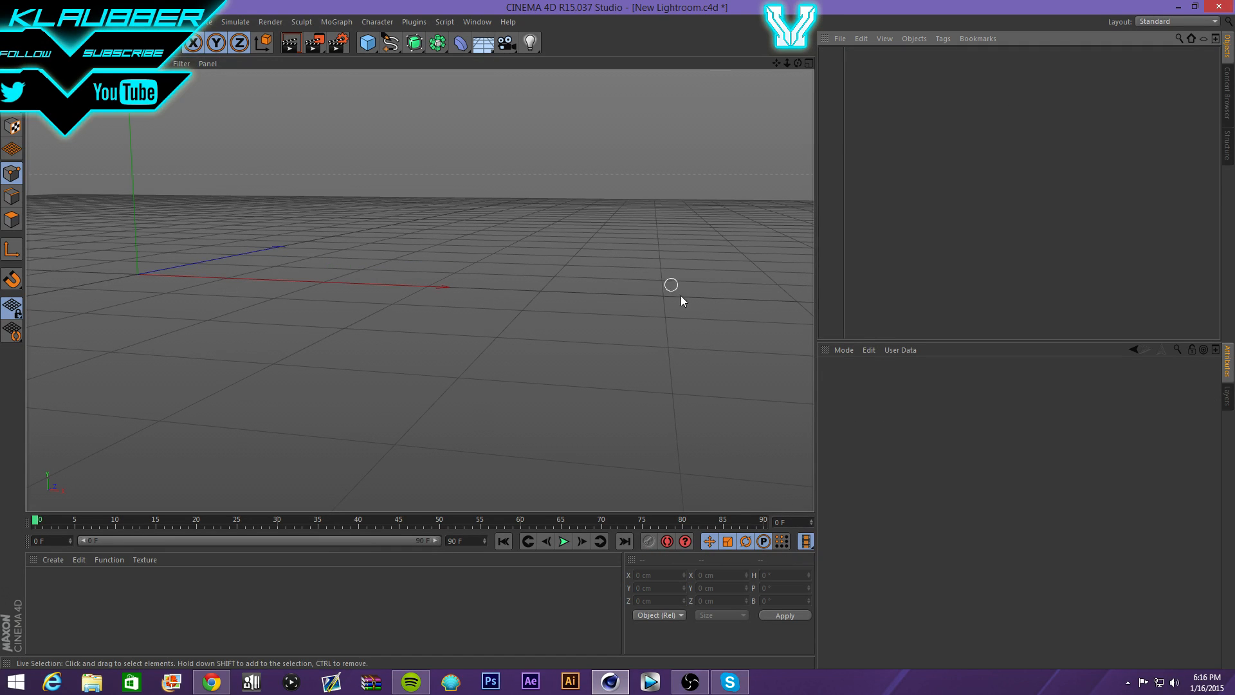
pyautogui.moveTo(798, 62); pyautogui.dragTo(798, 67)
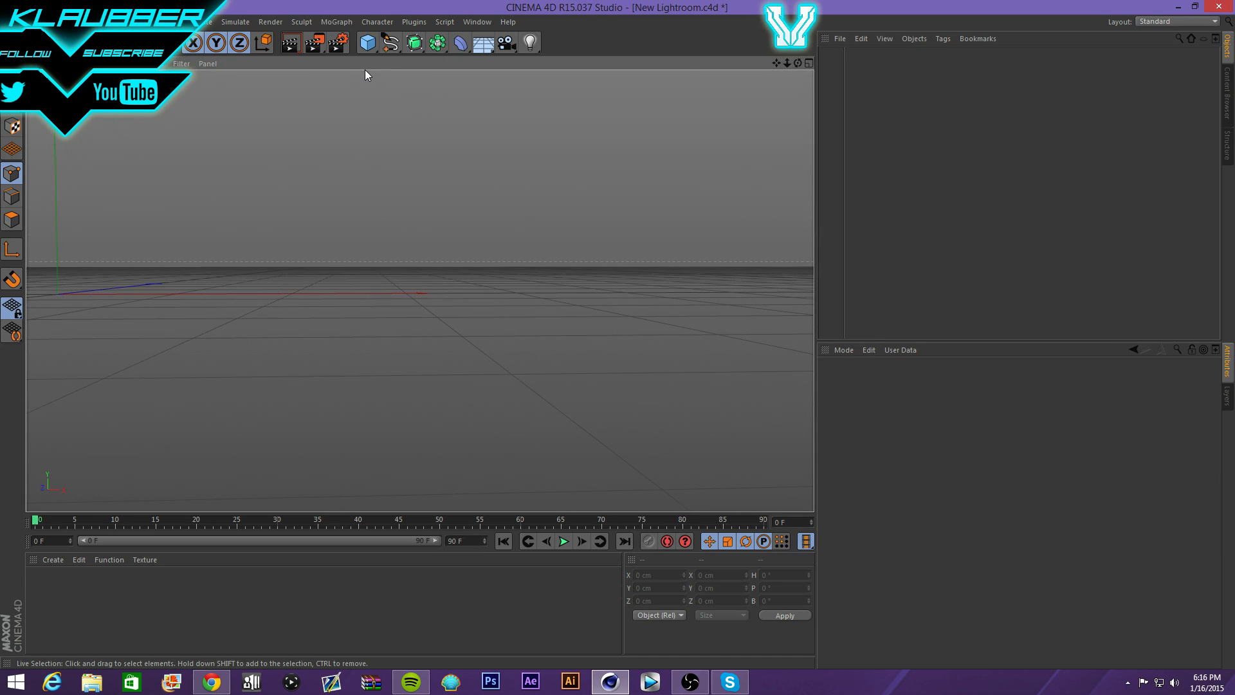
# - Add a MoText object from the MoGraph menu and shift it to the right
pyautogui.click(336, 21)
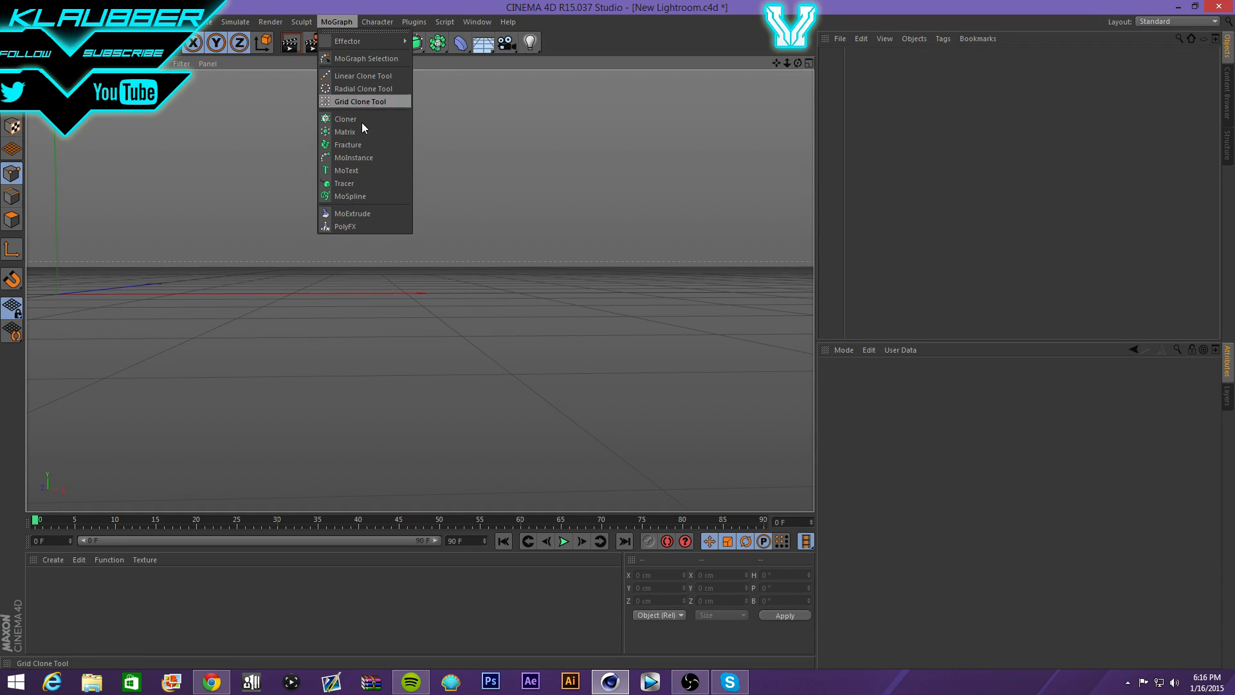
pyautogui.click(370, 175)
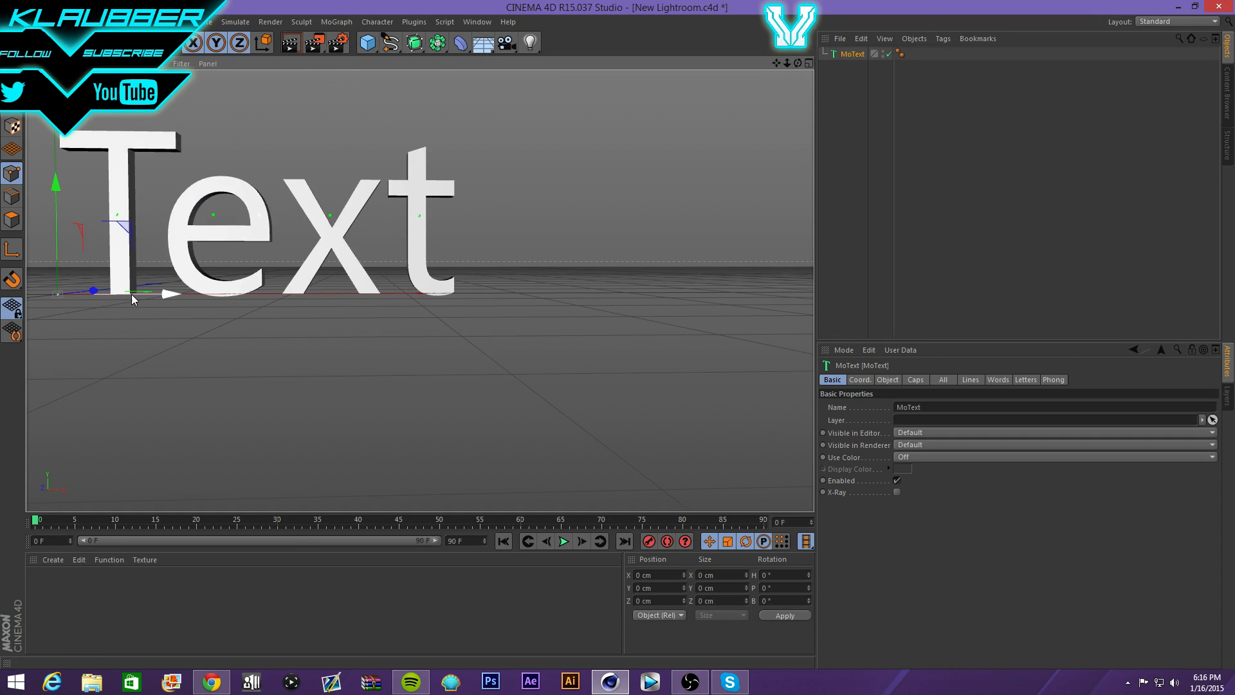
pyautogui.moveTo(132, 295); pyautogui.dragTo(285, 322)
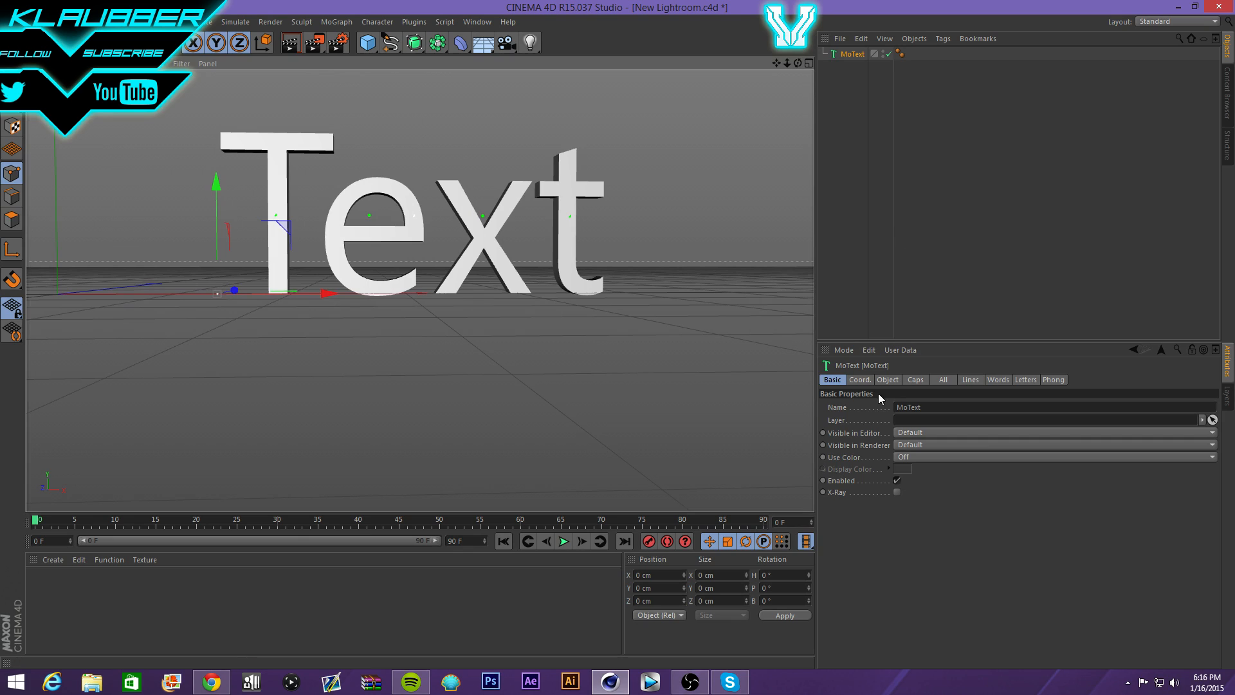
# - Change the MoText text to 'TEXT' and nudge it left with the Move tool
pyautogui.click(887, 379)
pyautogui.doubleClick(938, 440)
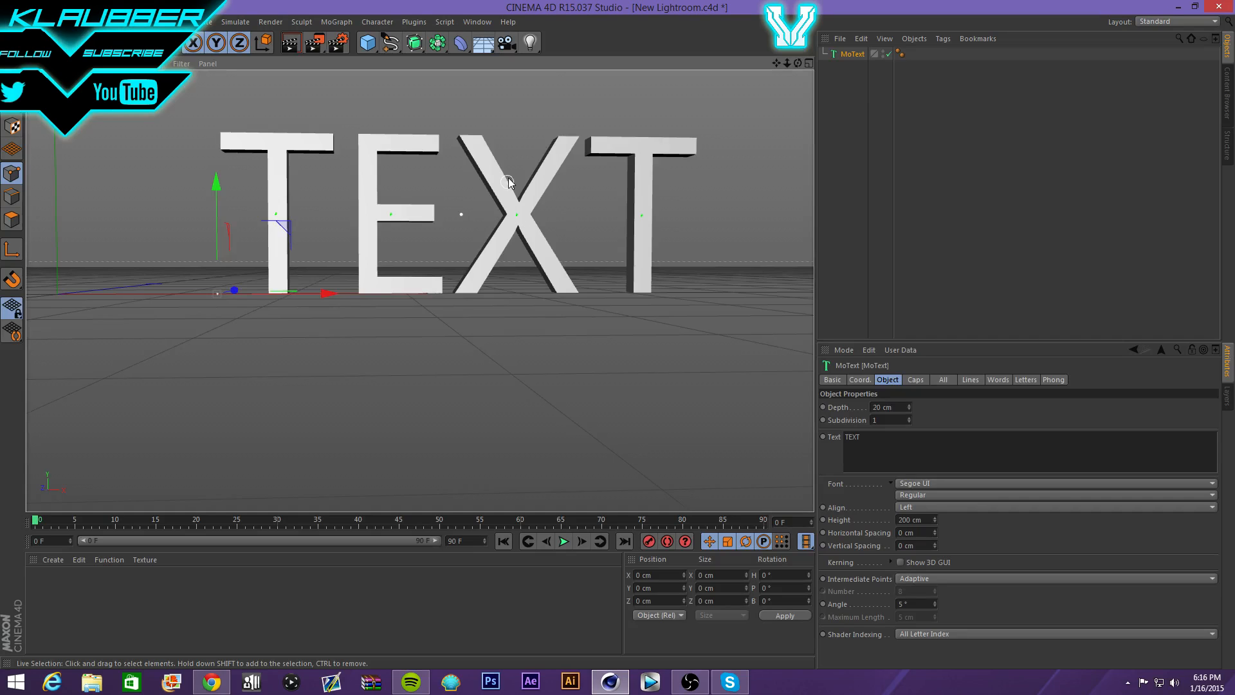
pyautogui.scroll(5, 508, 182)
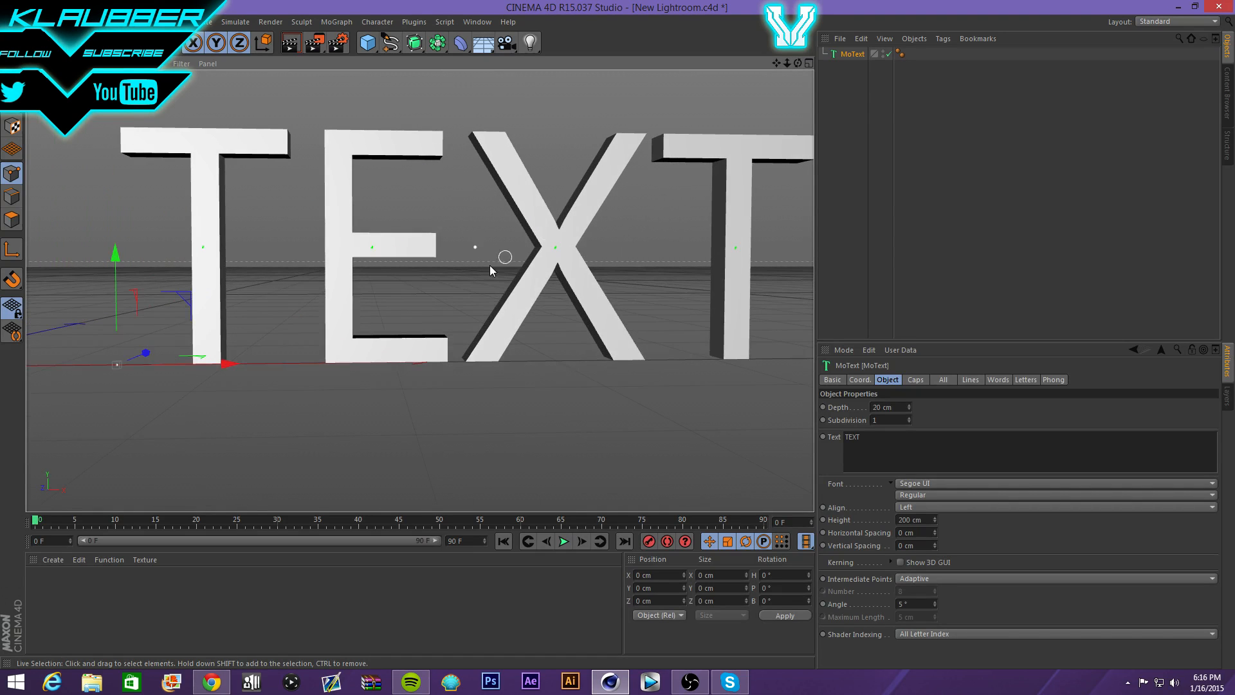
pyautogui.press('e')
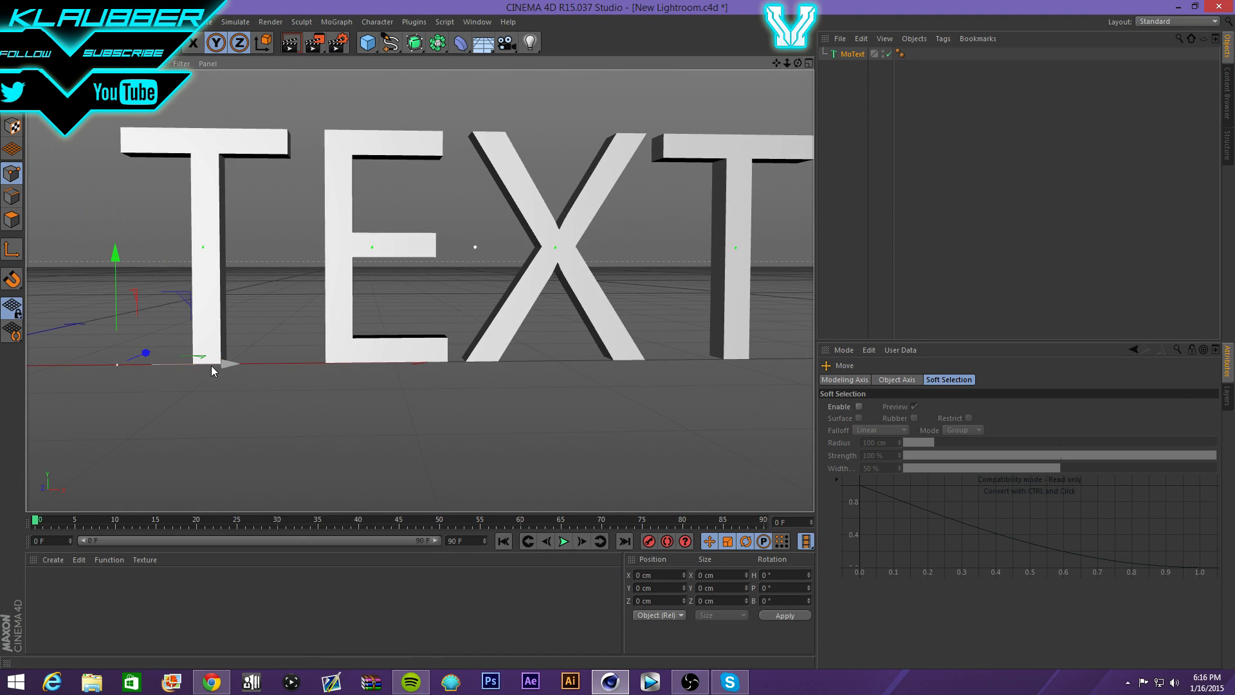
pyautogui.moveTo(213, 372); pyautogui.dragTo(193, 365)
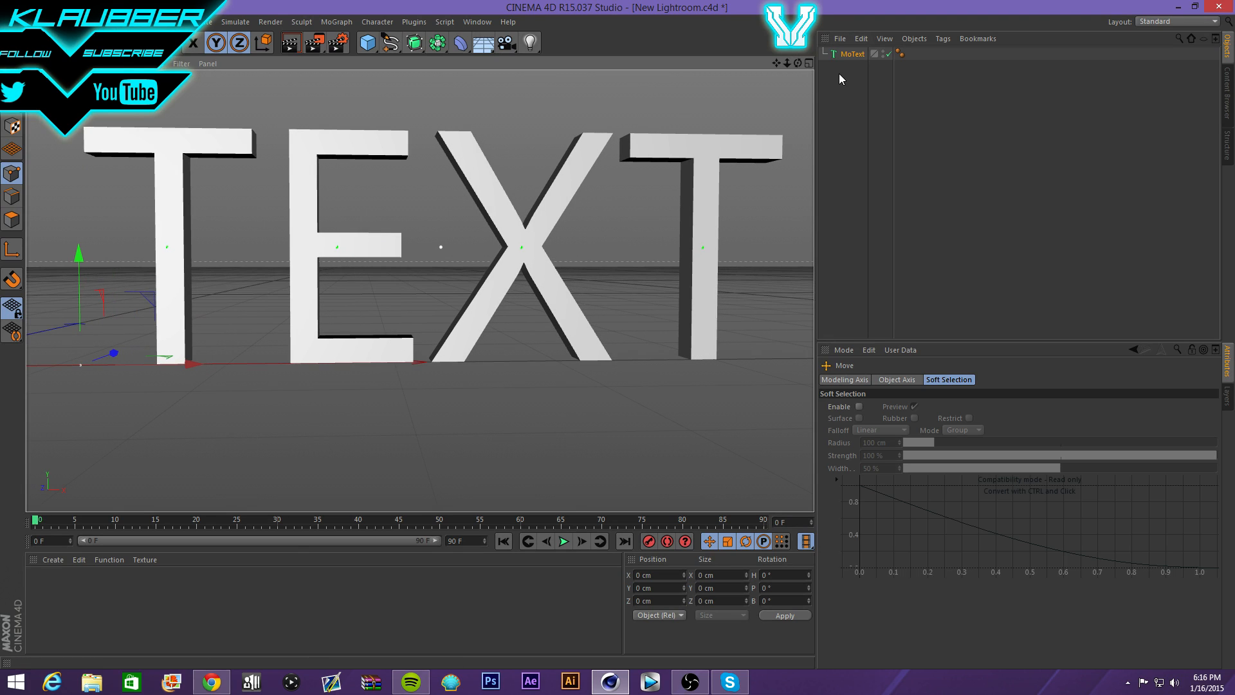
pyautogui.click(844, 54)
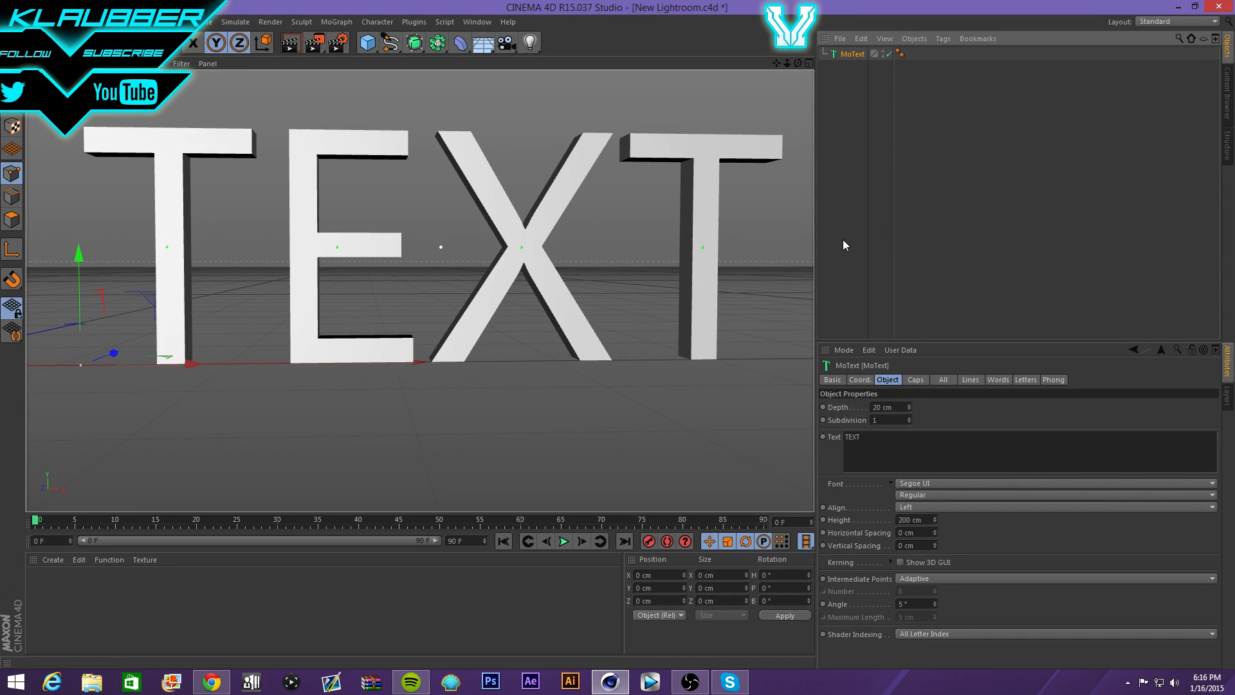
# - In the MoText Caps settings, set Start to Fillet Cap and End to Fillet
pyautogui.click(916, 381)
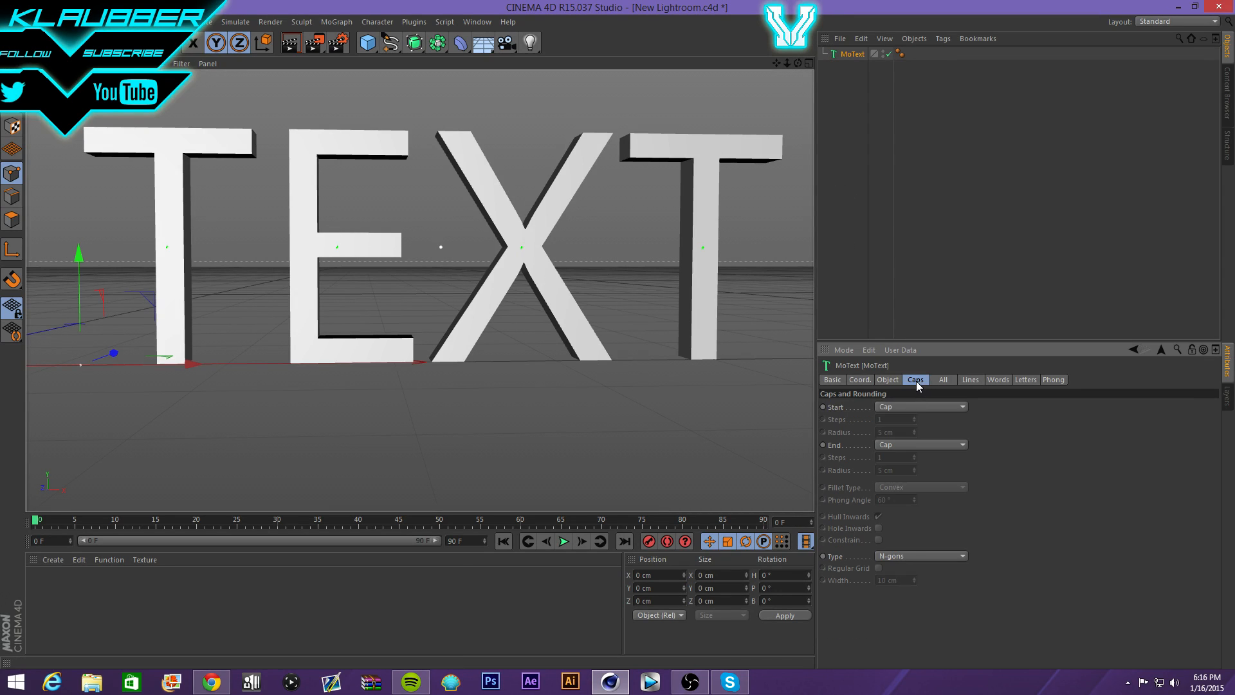
pyautogui.click(919, 407)
pyautogui.click(920, 458)
pyautogui.click(887, 444)
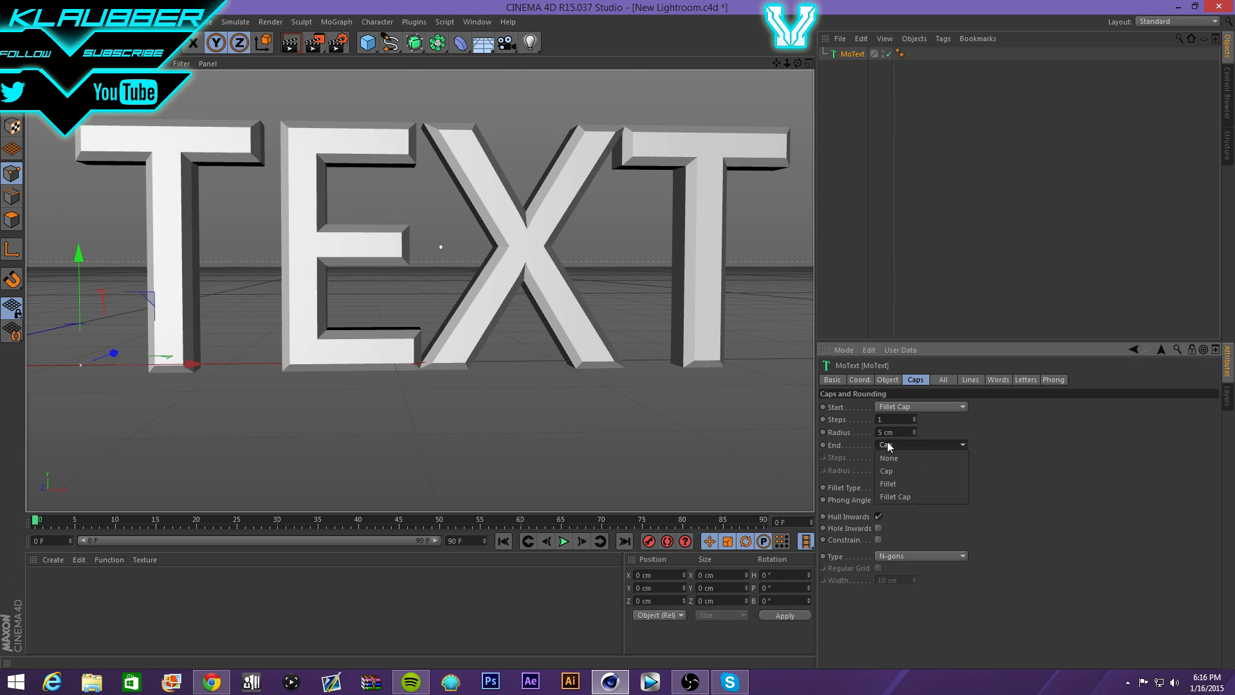
pyautogui.click(888, 484)
# - Set both start and end fillet radii to 2 cm, then render the view
pyautogui.doubleClick(894, 432)
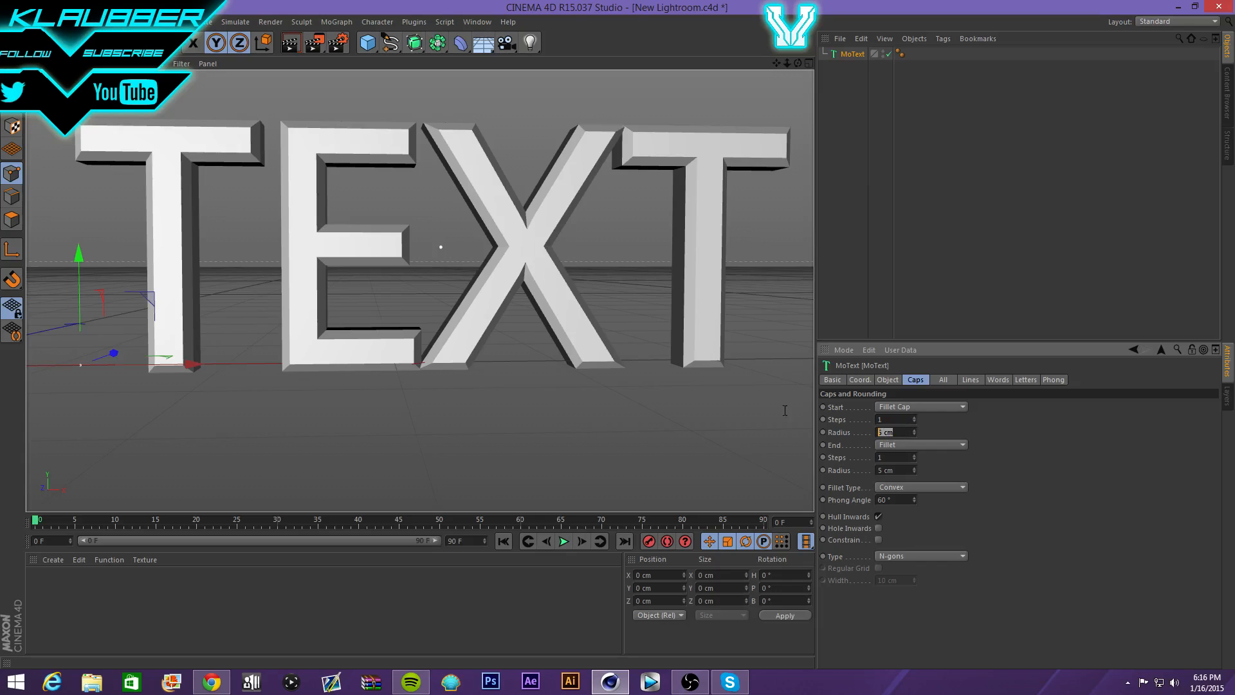
pyautogui.write('2')
pyautogui.press('Return')
pyautogui.press('Tab')
pyautogui.press('Tab')
pyautogui.press('Tab')
pyautogui.press('Tab')
pyautogui.press('Tab')
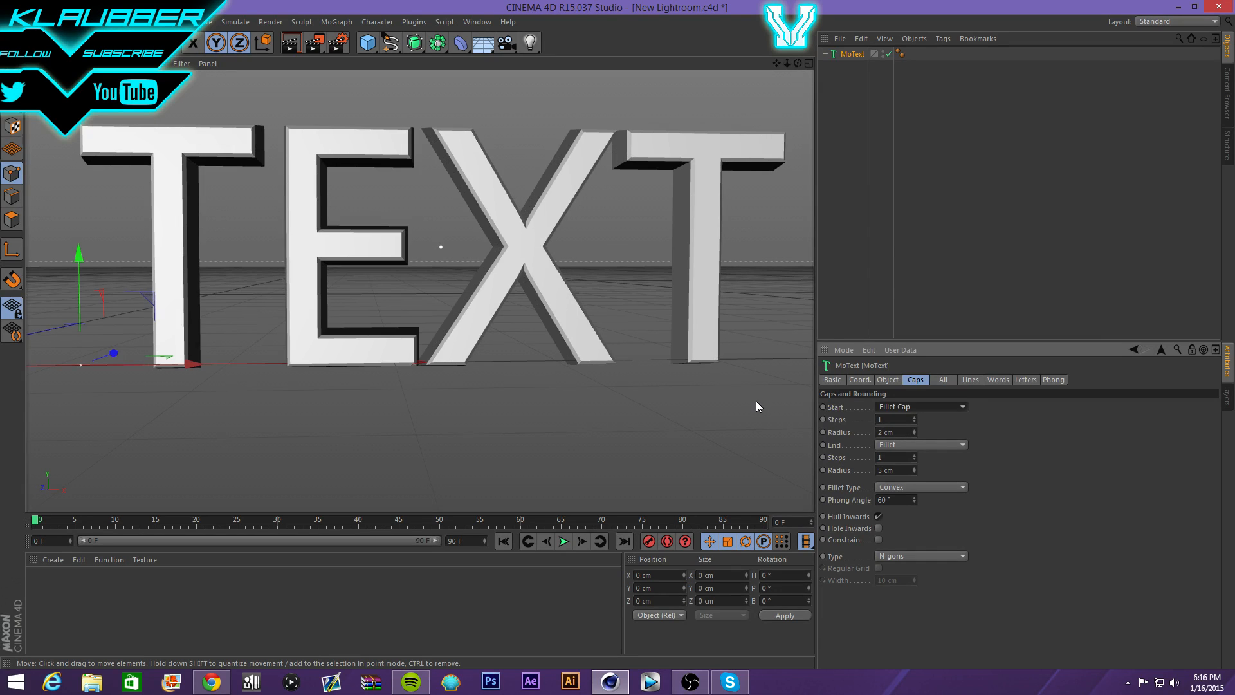
pyautogui.press('Tab')
pyautogui.write('2')
pyautogui.press('Return')
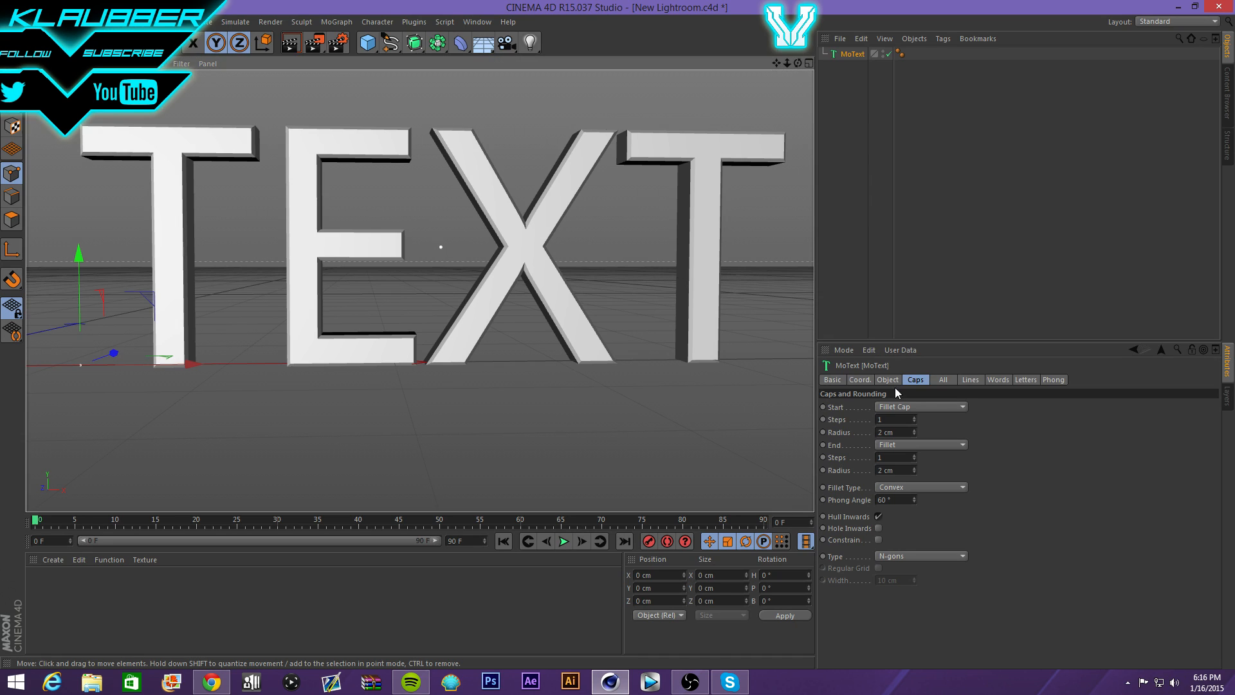
pyautogui.click(288, 43)
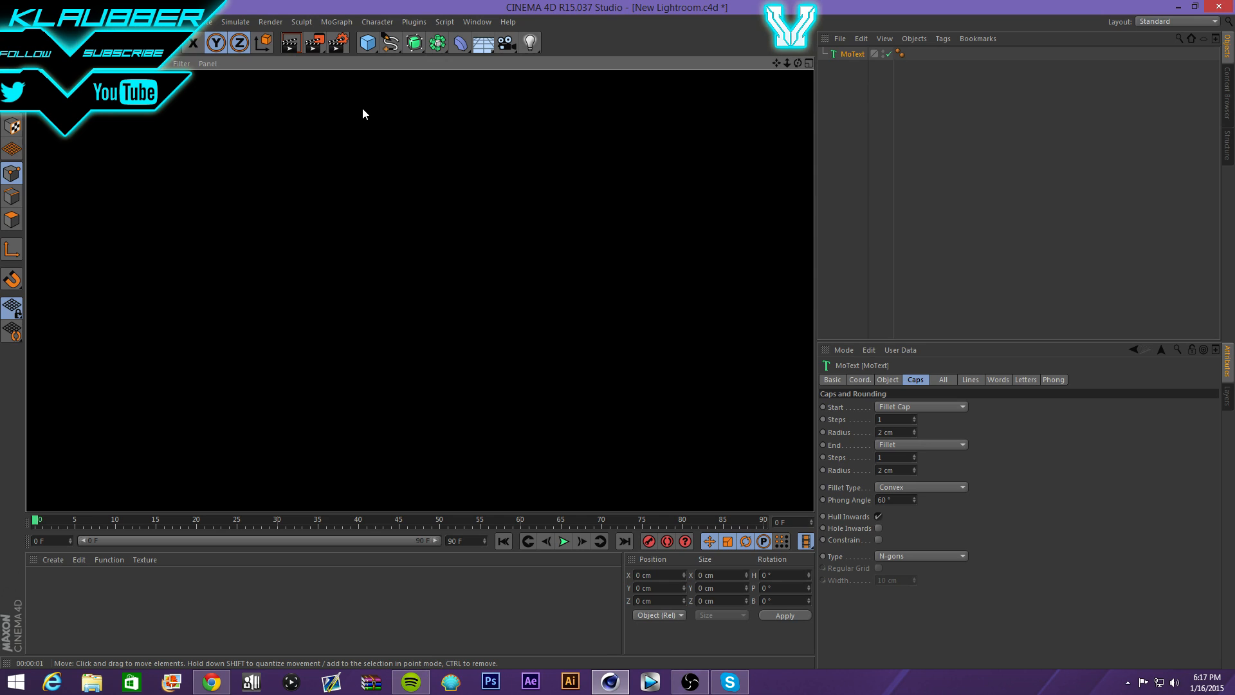
# - Reframe the TEXT and uncheck Global Illumination in the Render Settings
pyautogui.click(412, 274)
pyautogui.moveTo(412, 274); pyautogui.dragTo(415, 204)
pyautogui.hotkey('ctrl', 'z')
pyautogui.hotkey('ctrl', 'z')
pyautogui.hotkey('ctrl', 'z')
pyautogui.hotkey('ctrl', 'z')
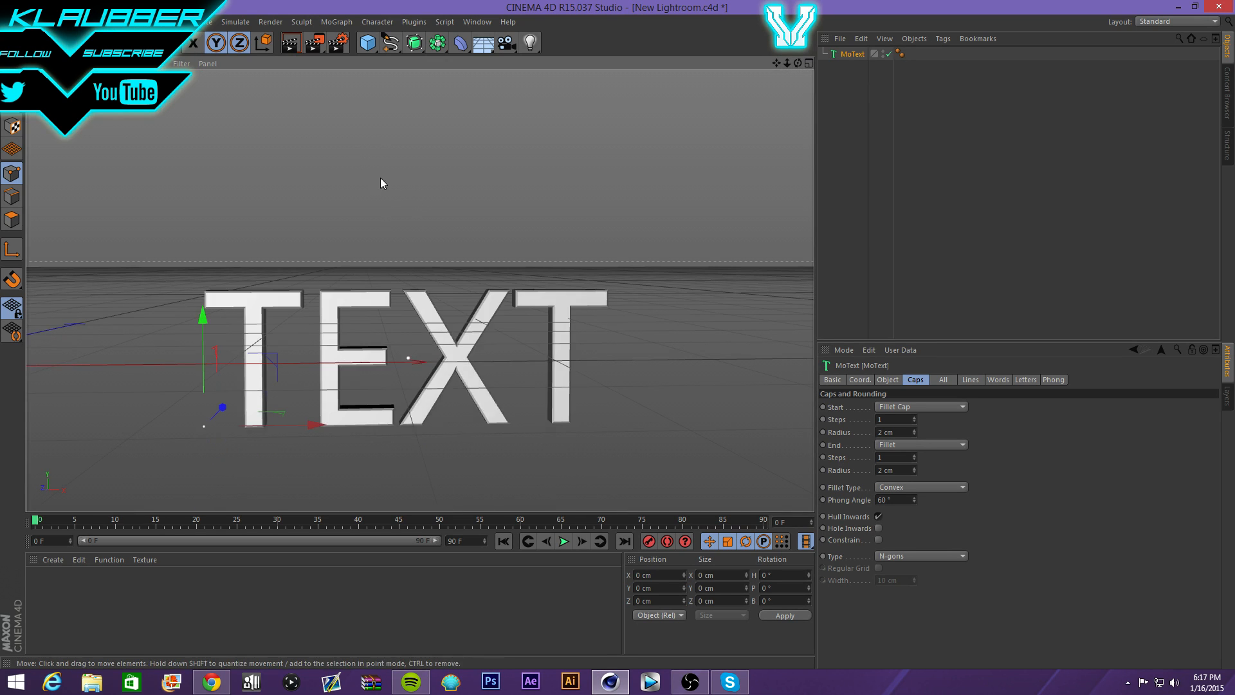
pyautogui.scroll(4, 387, 174)
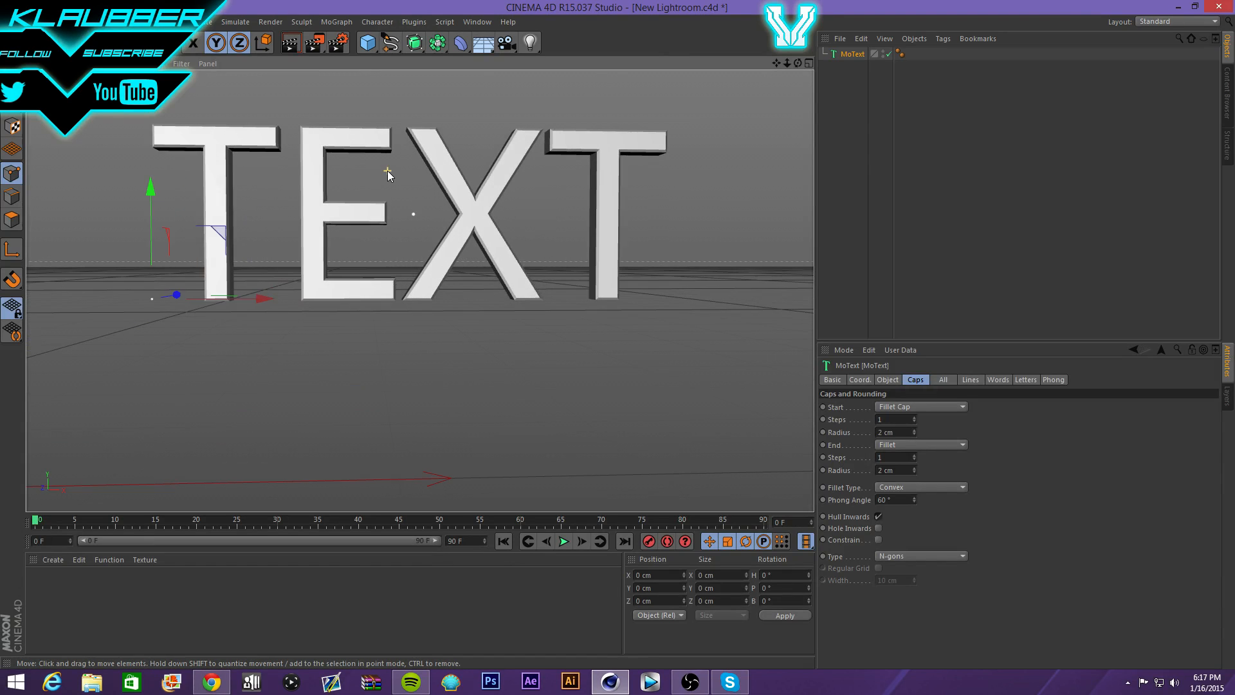
pyautogui.scroll(3, 387, 171)
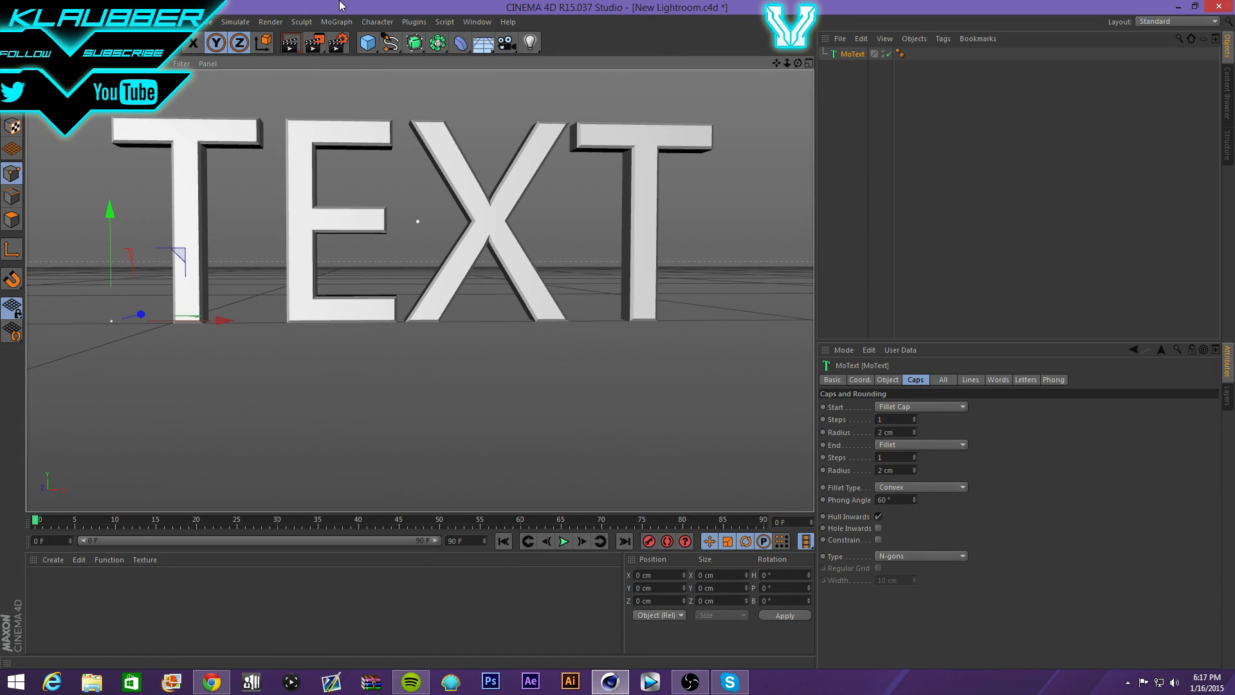
pyautogui.click(339, 43)
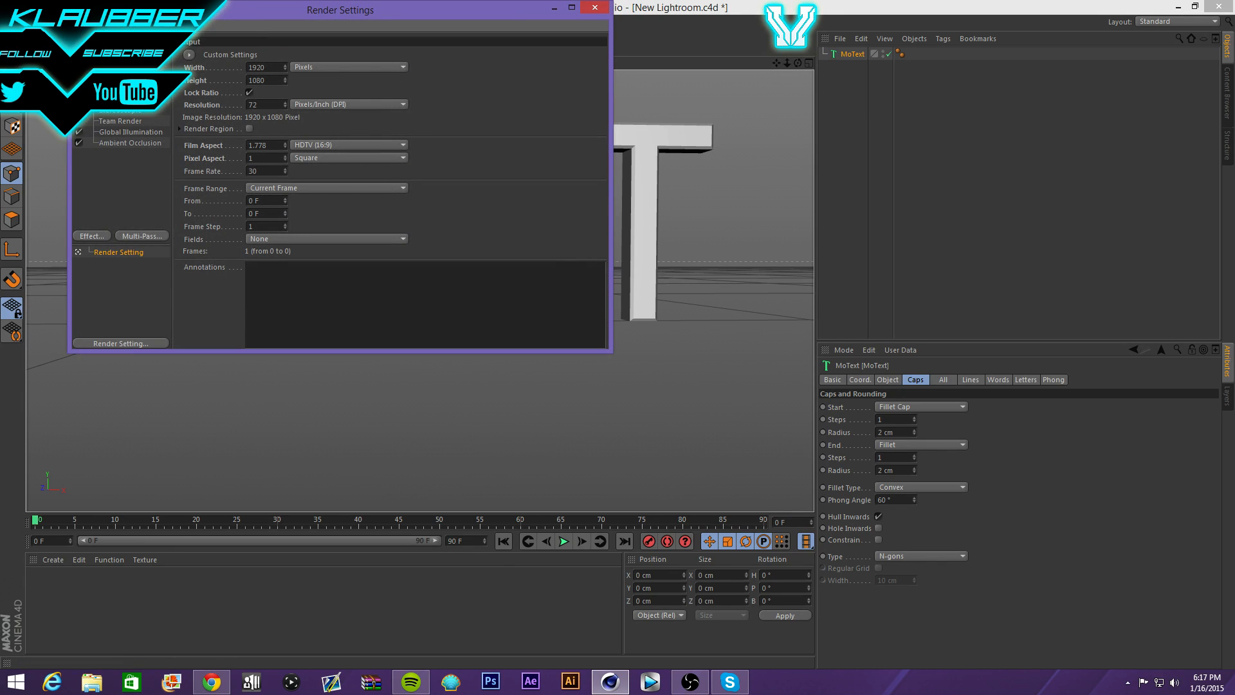
pyautogui.click(78, 131)
pyautogui.click(595, 7)
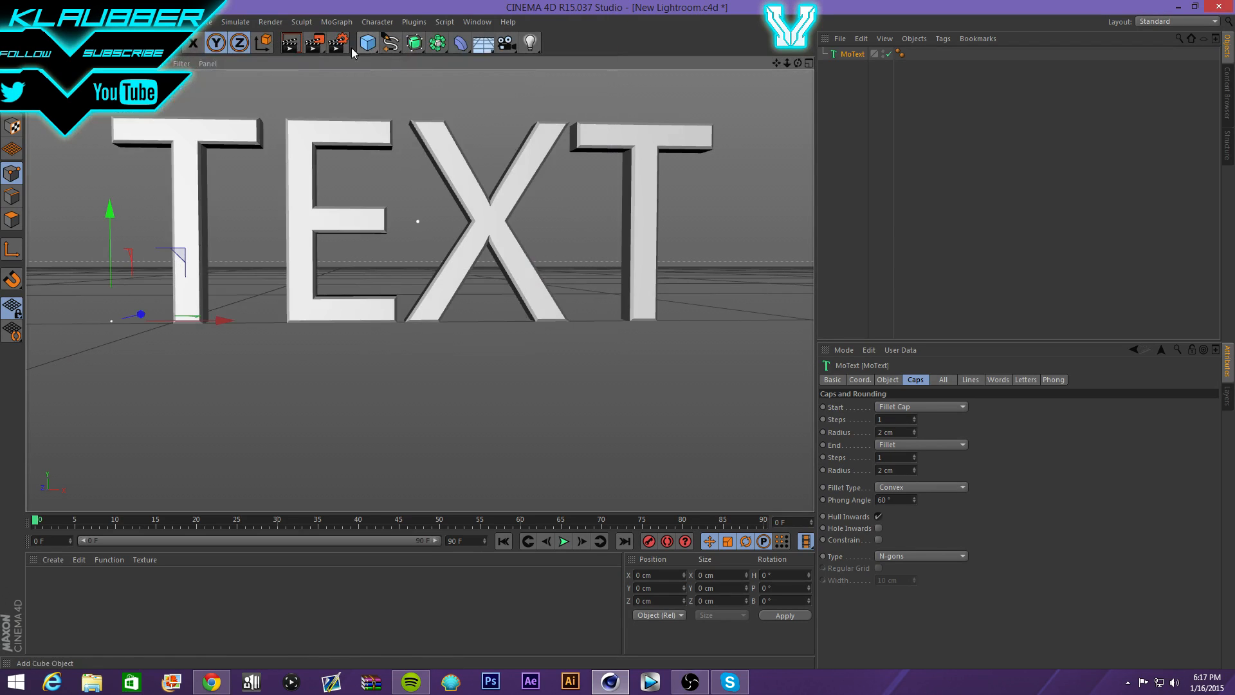
# - Render the viewport, recentre the TEXT, and render the preview again
pyautogui.click(291, 44)
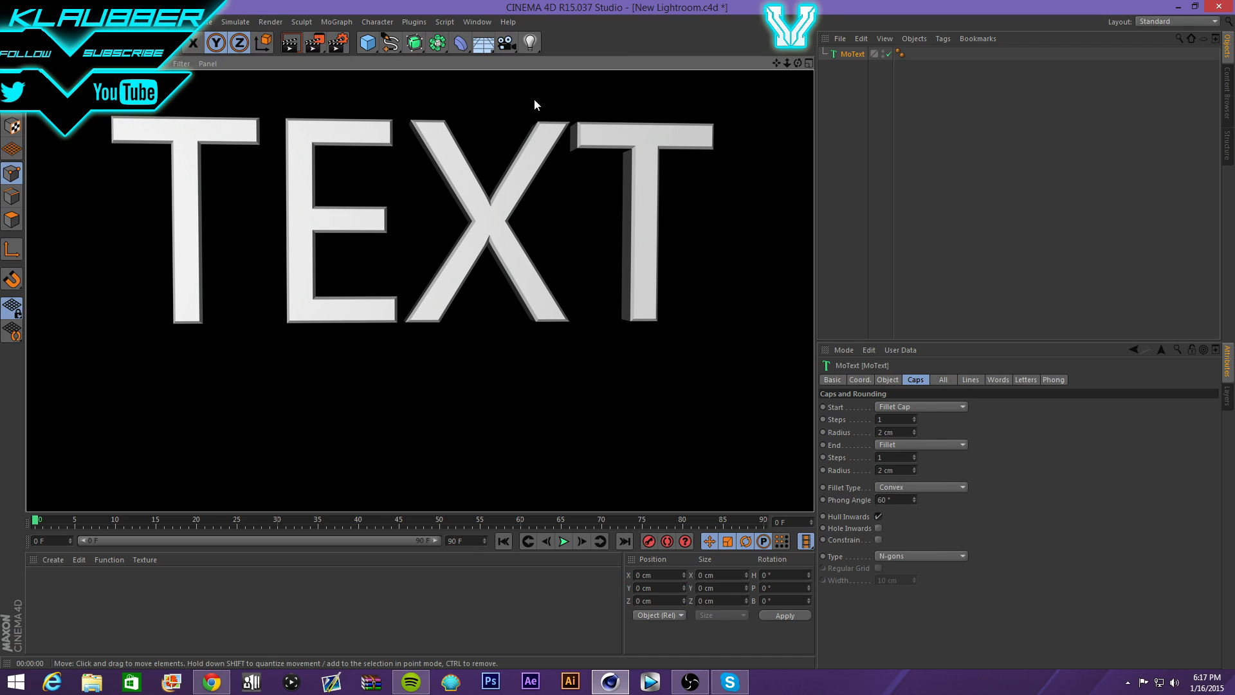
pyautogui.click(717, 91)
pyautogui.moveTo(778, 63); pyautogui.dragTo(793, 99)
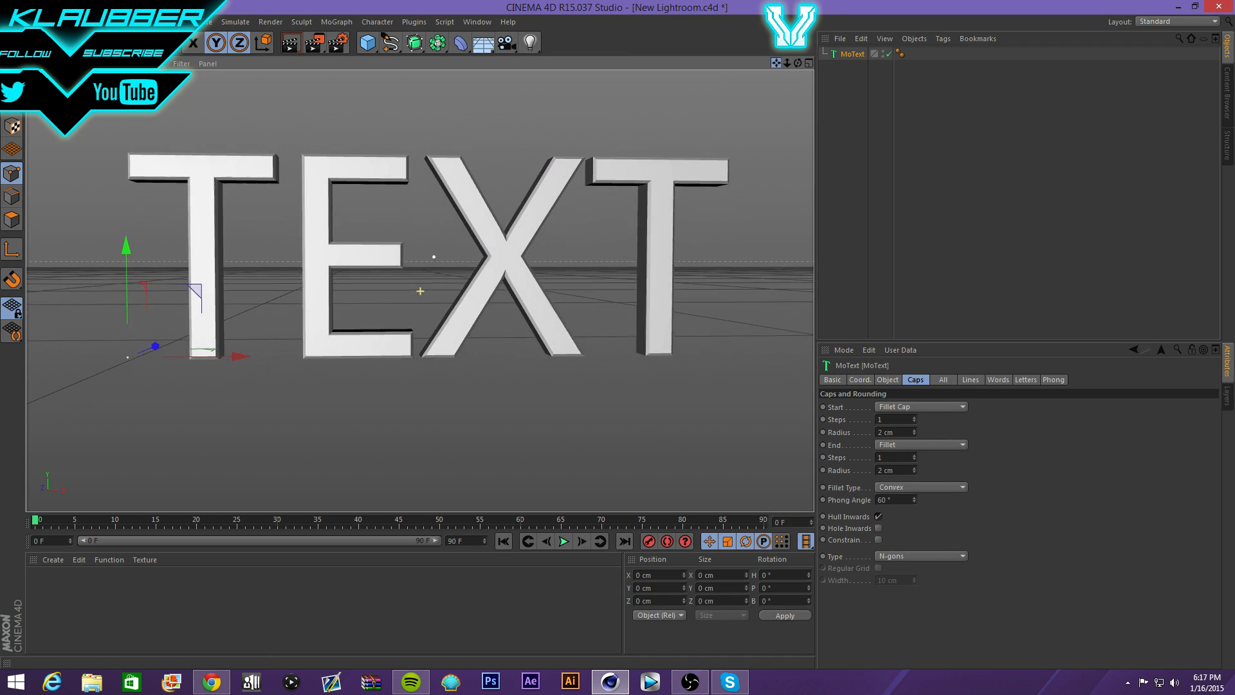
pyautogui.click(295, 45)
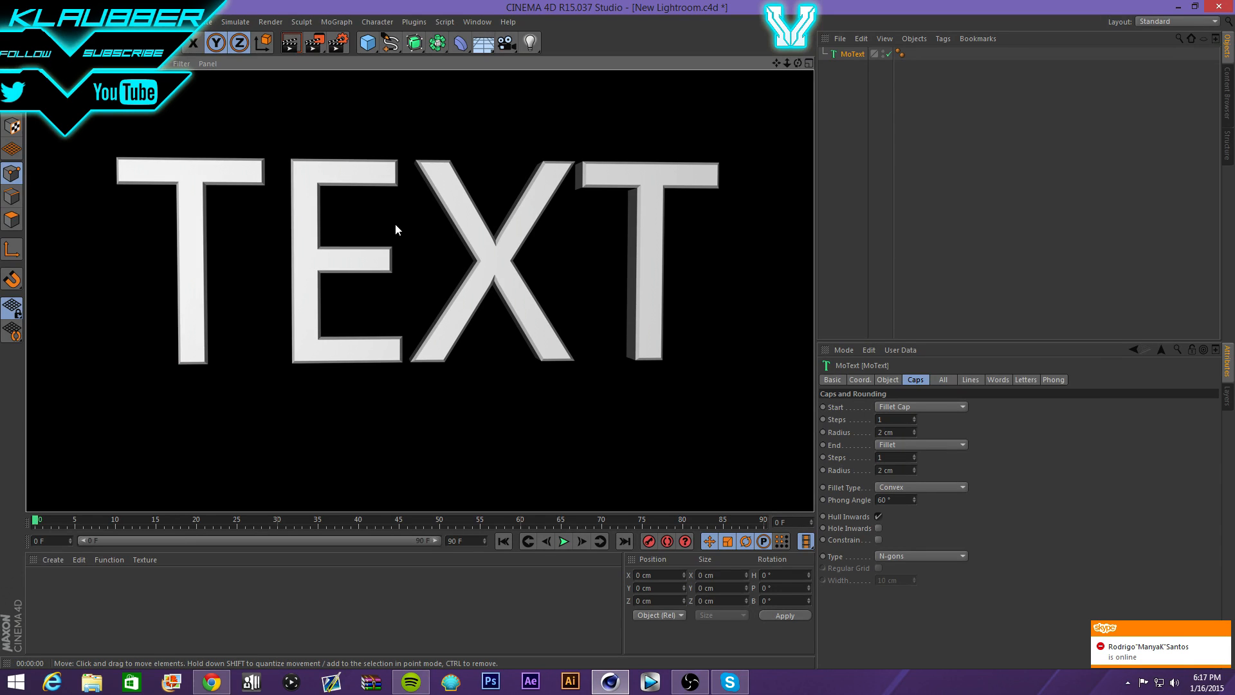
pyautogui.click(380, 267)
# - Discard a trial material, then create a new Mat and open it in the Material Editor
pyautogui.doubleClick(64, 589)
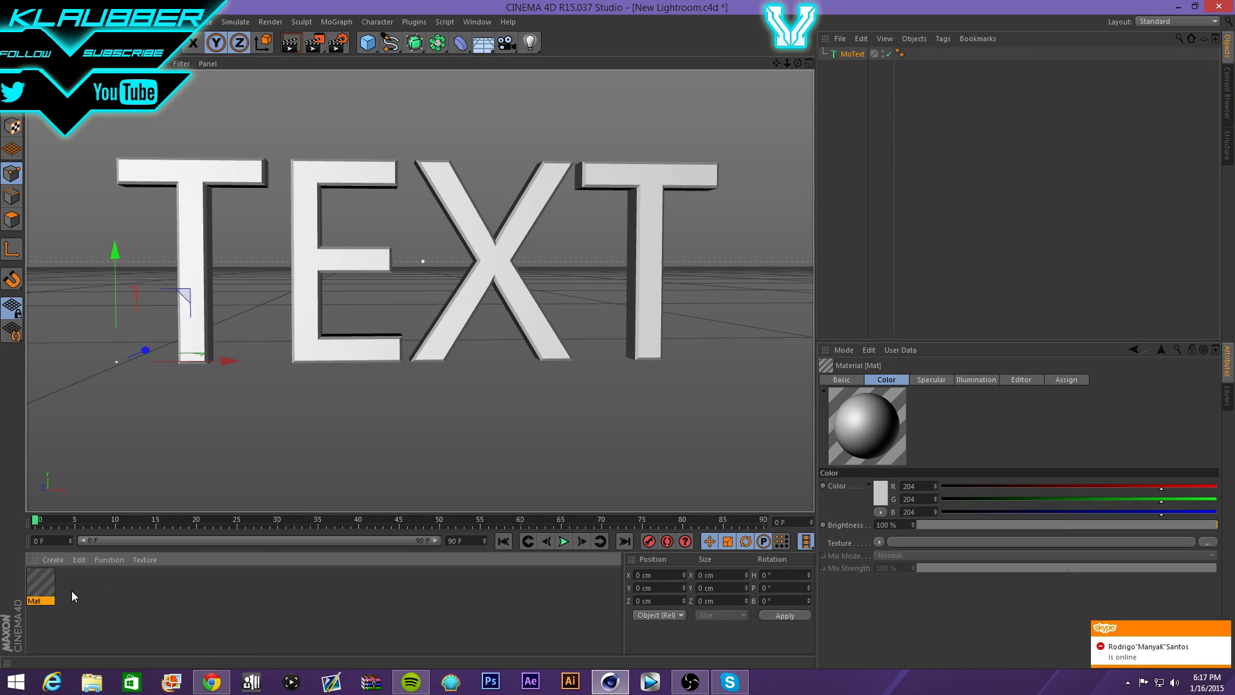
pyautogui.rightClick(34, 590)
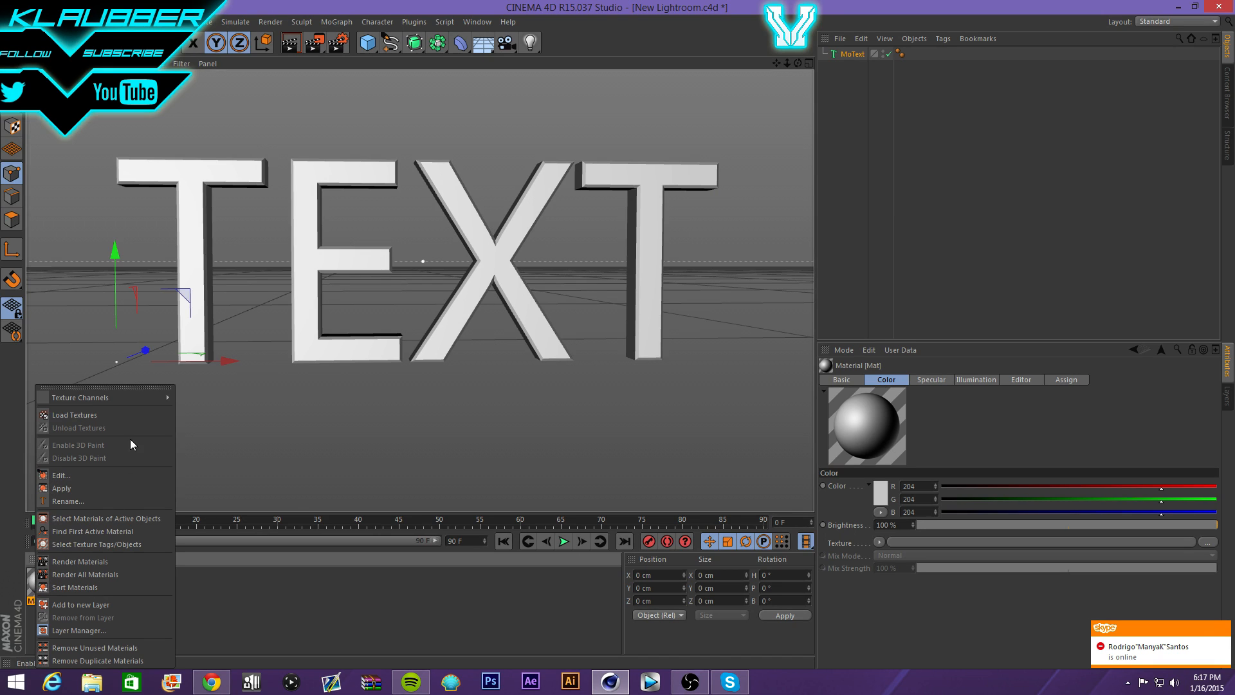
pyautogui.click(293, 624)
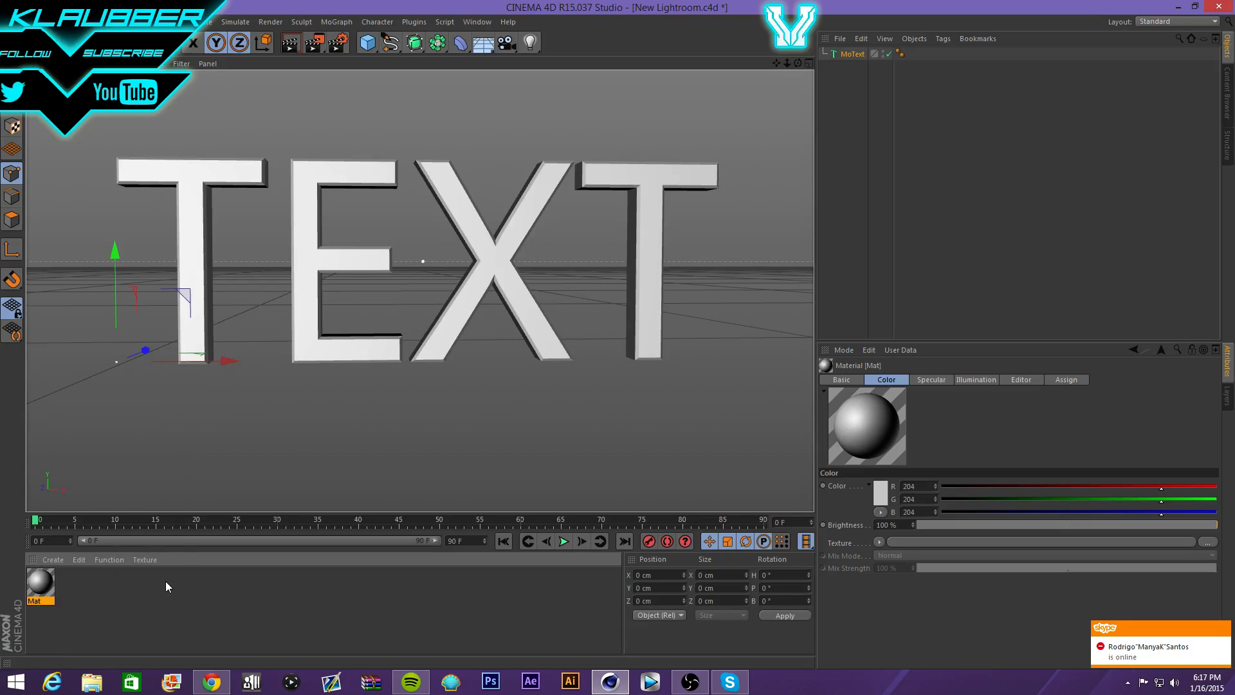
pyautogui.press('Delete')
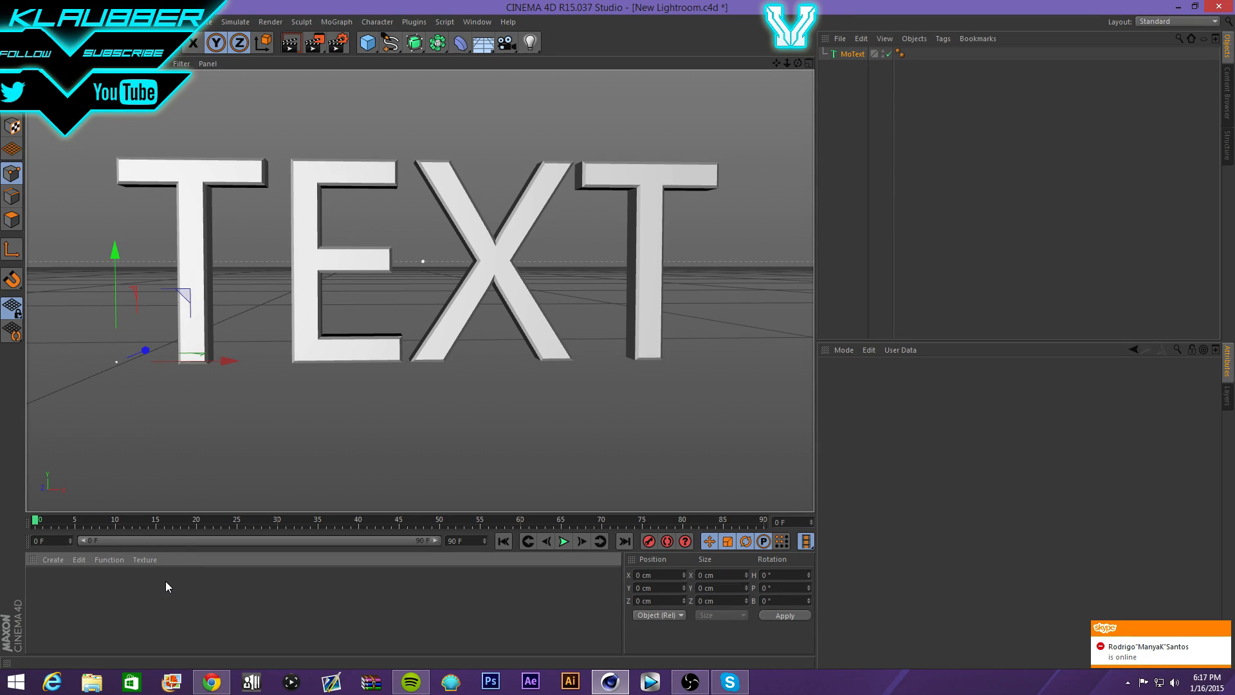
pyautogui.doubleClick(71, 576)
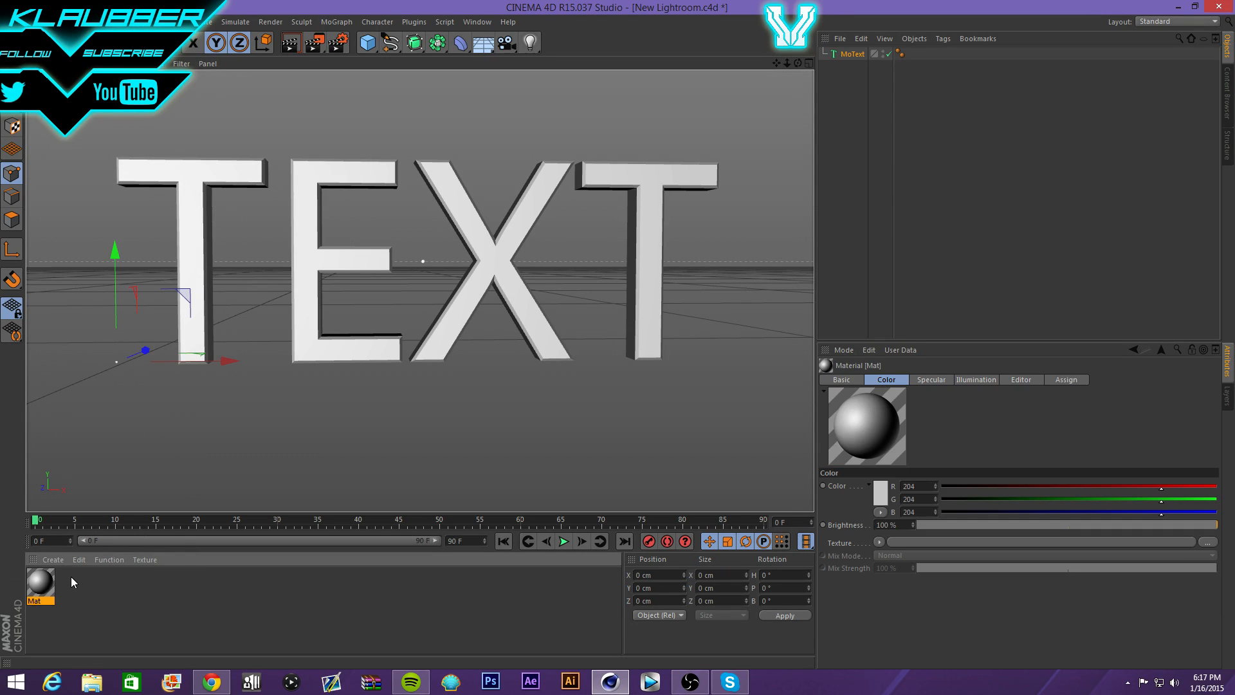
pyautogui.rightClick(46, 591)
pyautogui.click(42, 584)
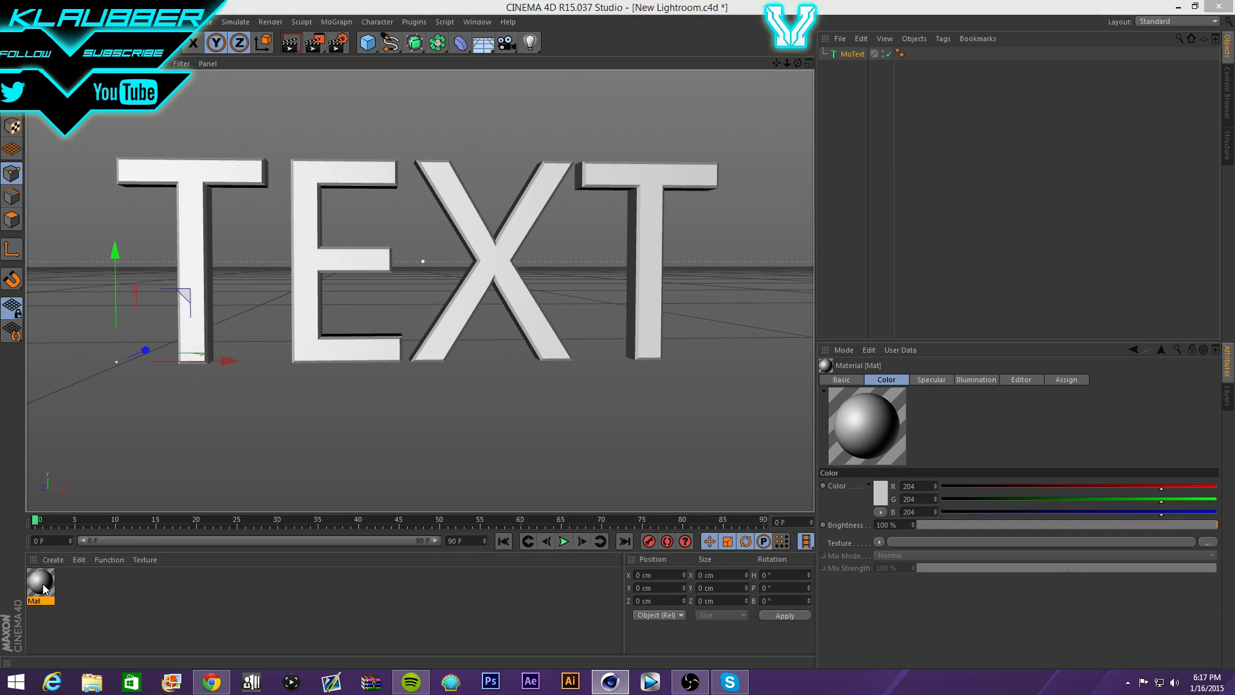
pyautogui.doubleClick(42, 584)
# - Set the material preview to Object (Soft Shadow)
pyautogui.rightClick(234, 159)
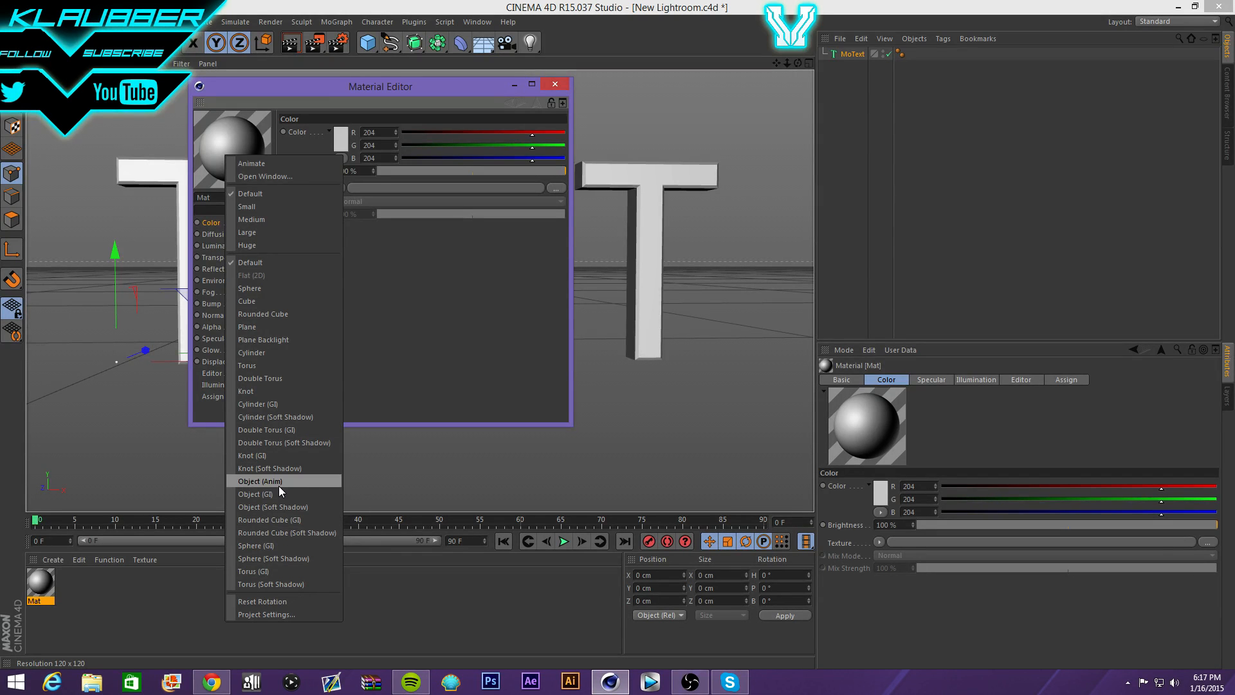
pyautogui.click(293, 545)
pyautogui.rightClick(212, 128)
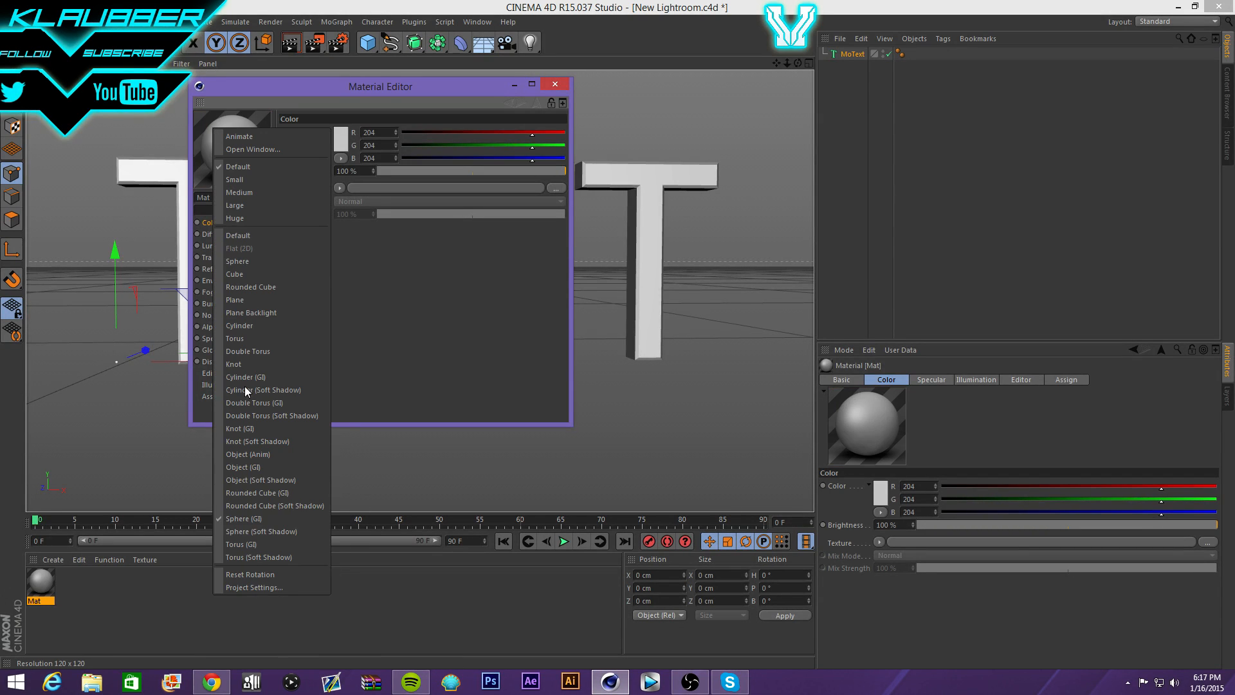
pyautogui.click(256, 530)
pyautogui.rightClick(242, 168)
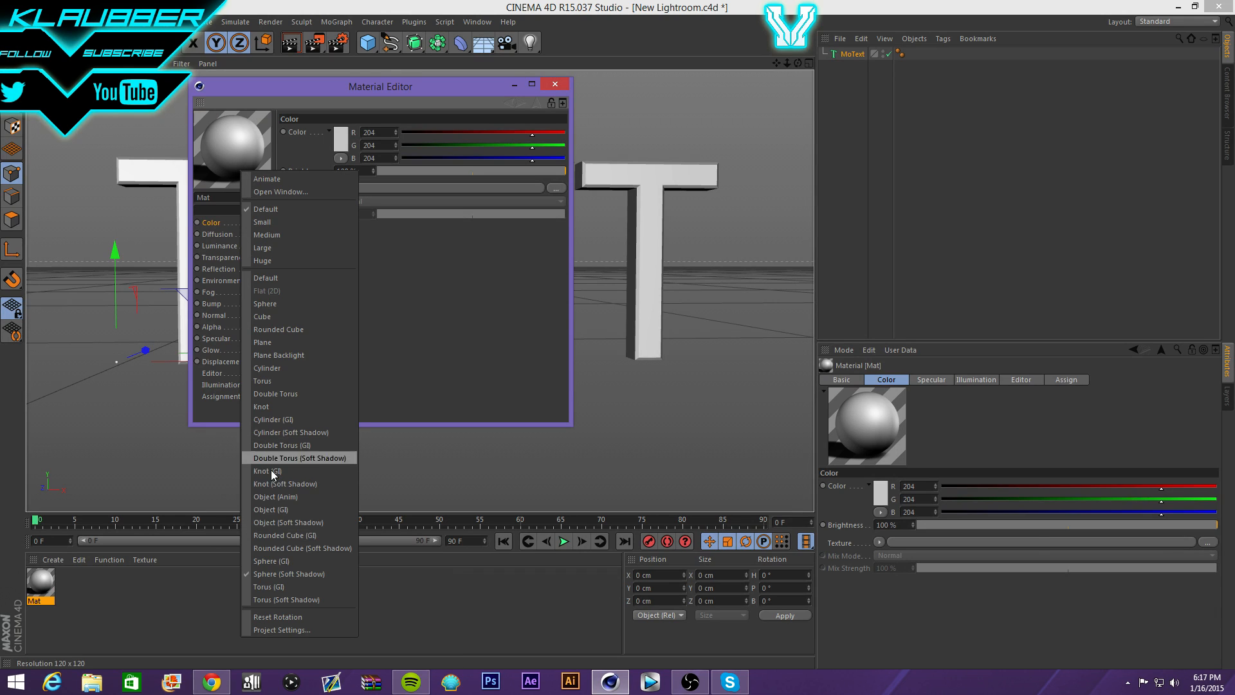
pyautogui.click(298, 510)
pyautogui.rightClick(254, 156)
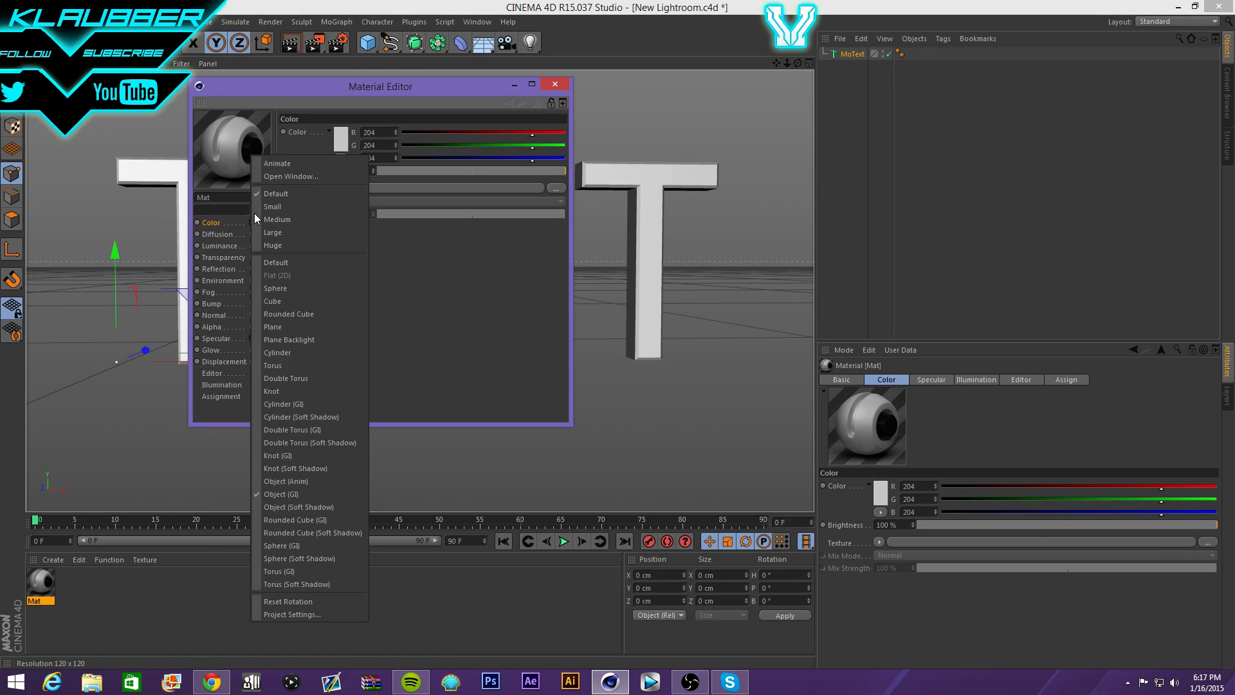
pyautogui.click(307, 509)
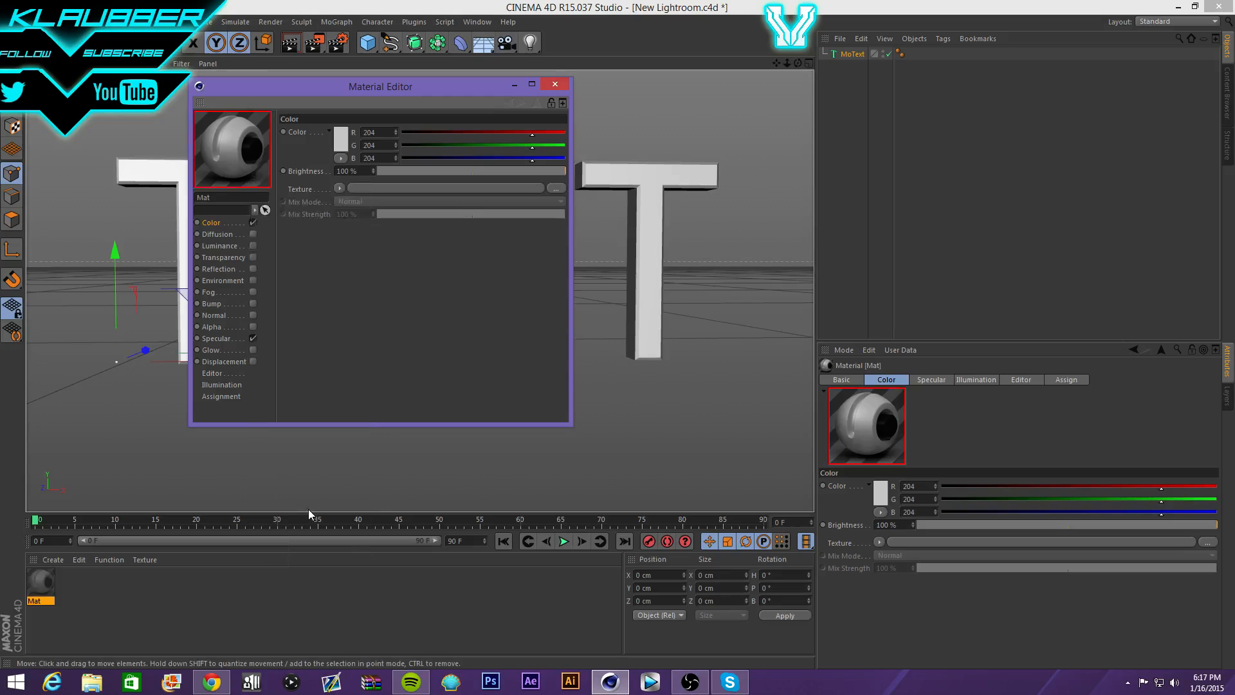
# - Set the Mat colour to pure white, RGB 255, 255, 255
pyautogui.moveTo(554, 134); pyautogui.dragTo(568, 140)
pyautogui.click(564, 146)
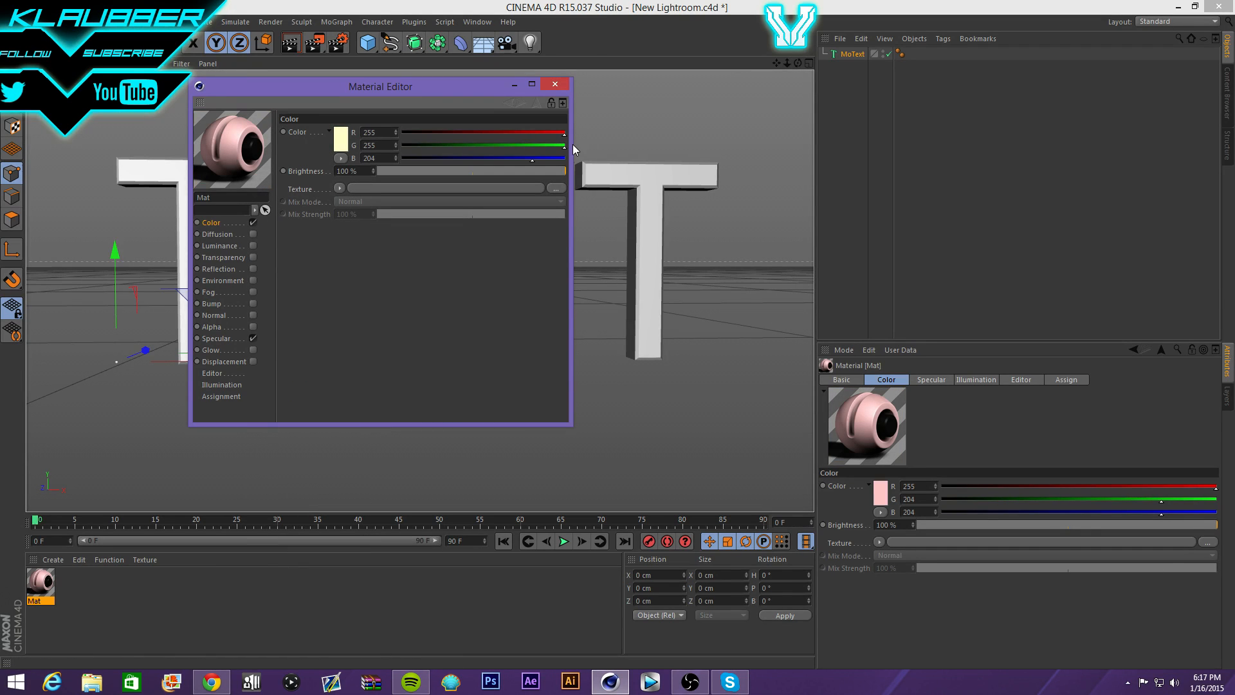
pyautogui.click(563, 158)
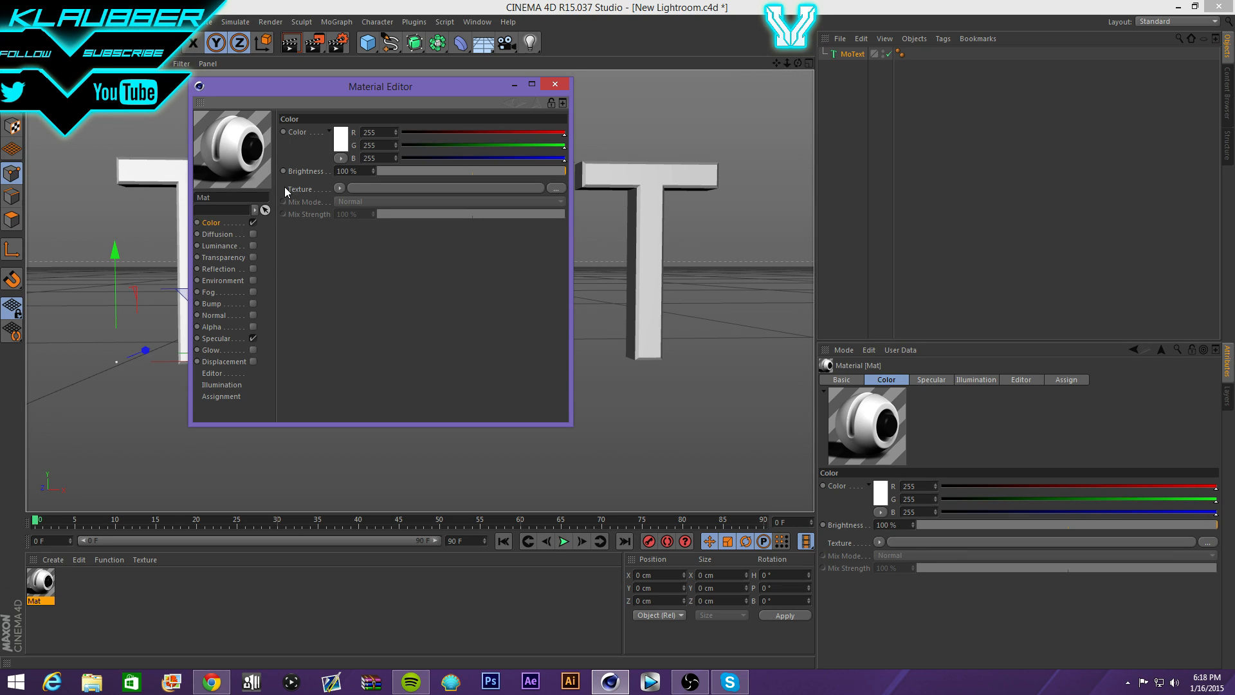
pyautogui.click(215, 235)
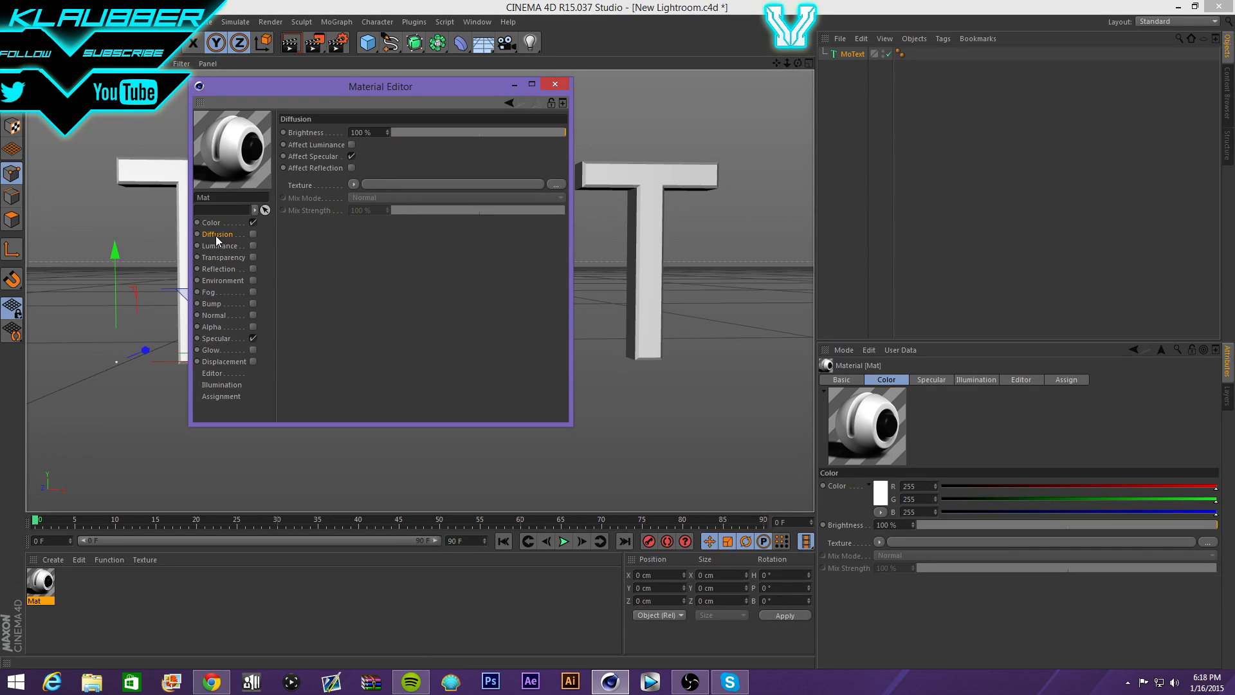
# - Turn off Diffusion and enable Luminance, lowering its brightness to about 29%
pyautogui.click(252, 234)
pyautogui.click(222, 245)
pyautogui.click(253, 246)
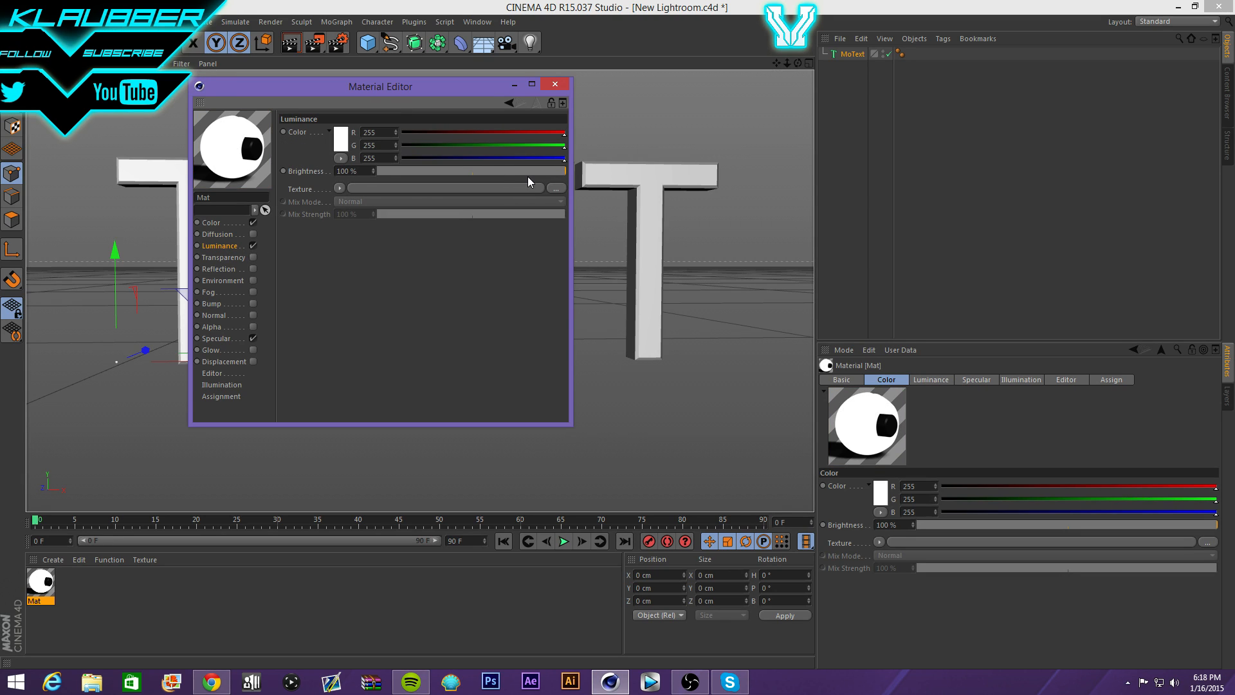
pyautogui.moveTo(514, 172); pyautogui.dragTo(432, 171)
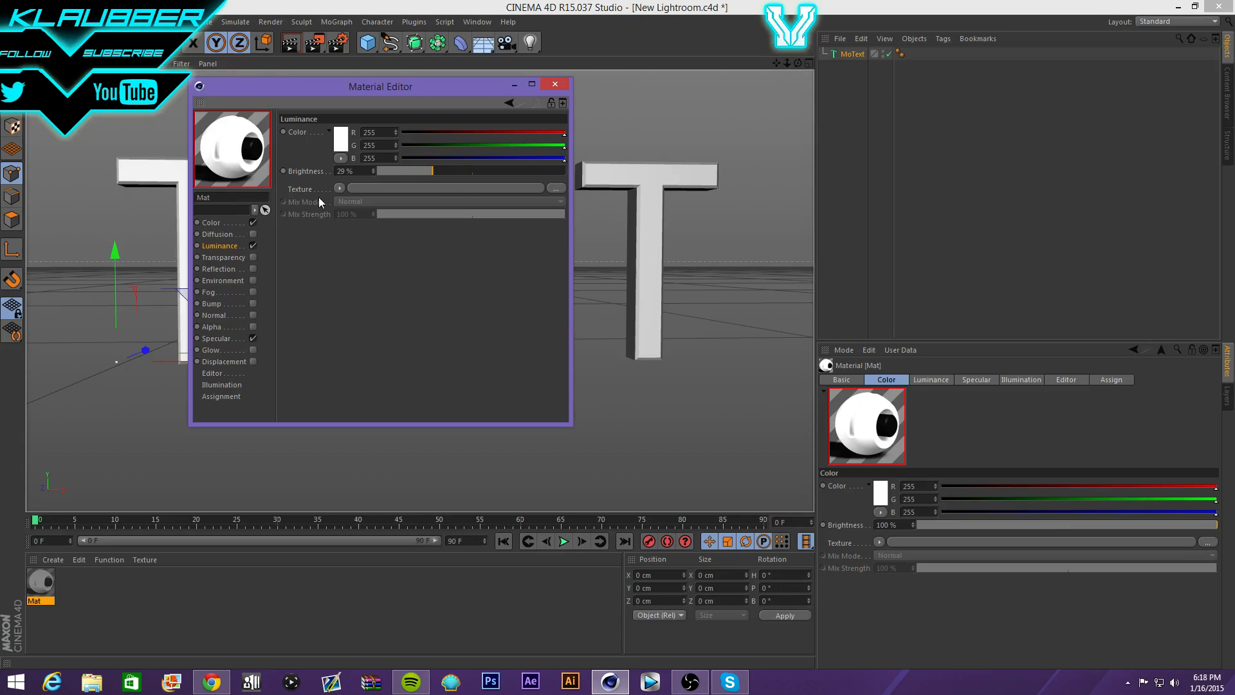
# - Try red 0 in the colour, then restore red to 255 for white
pyautogui.click(209, 222)
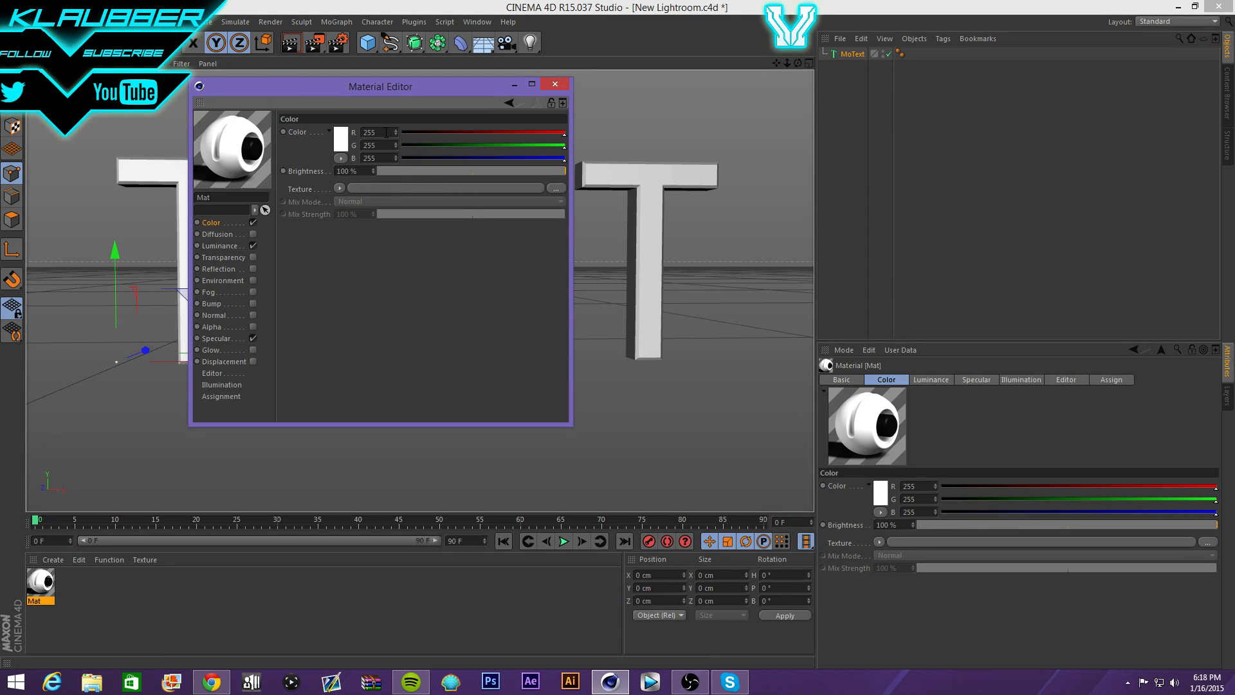
pyautogui.click(386, 132)
pyautogui.write('0')
pyautogui.press('Return')
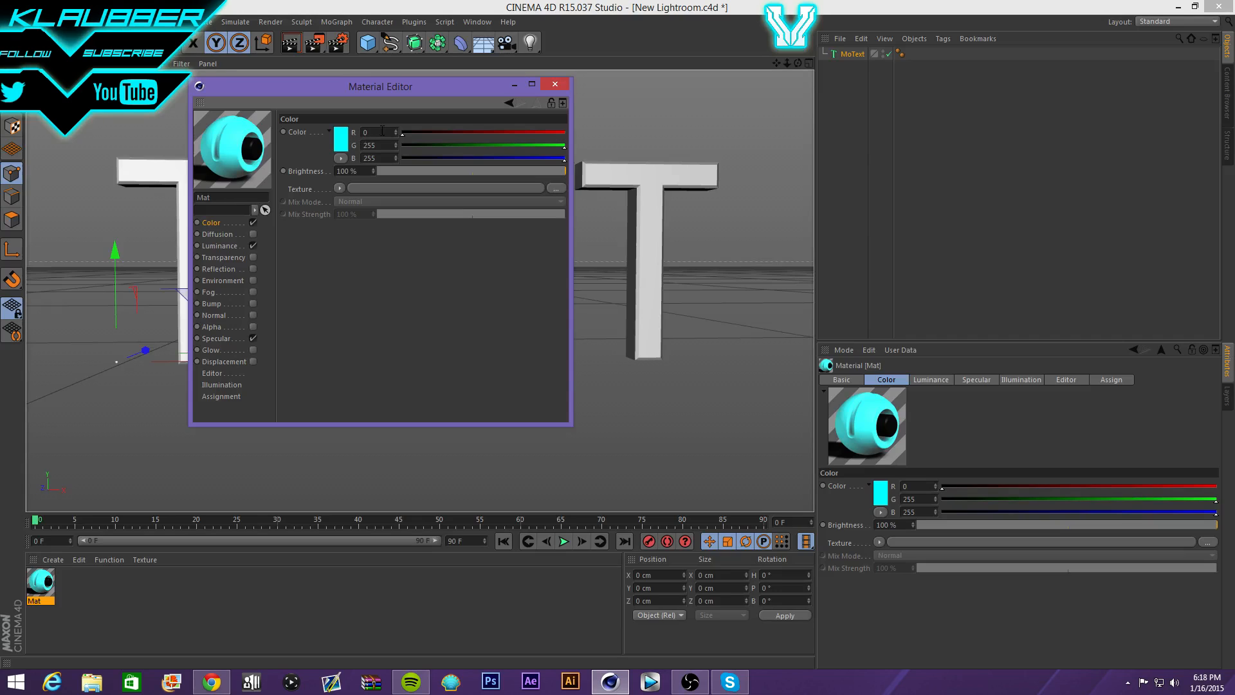
pyautogui.click(382, 132)
pyautogui.write('255')
pyautogui.press('Return')
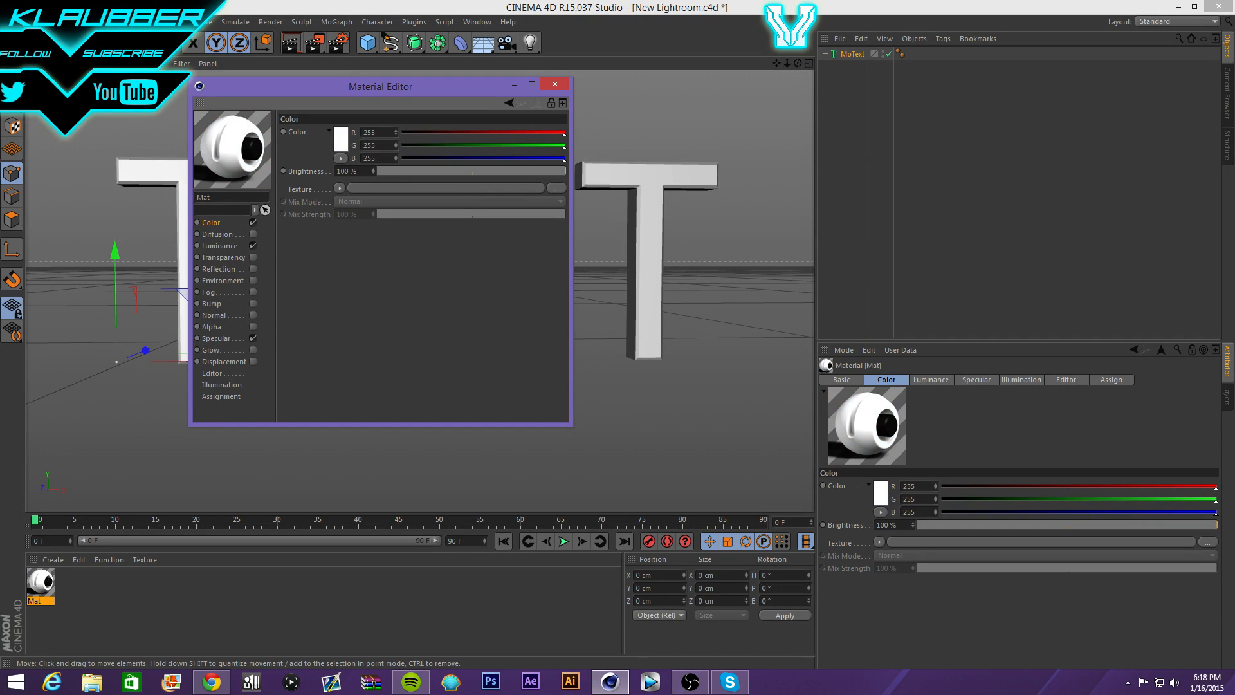
# - Test Diffusion affecting luminance, disable it again, and set Luminance brightness to 24%
pyautogui.click(210, 245)
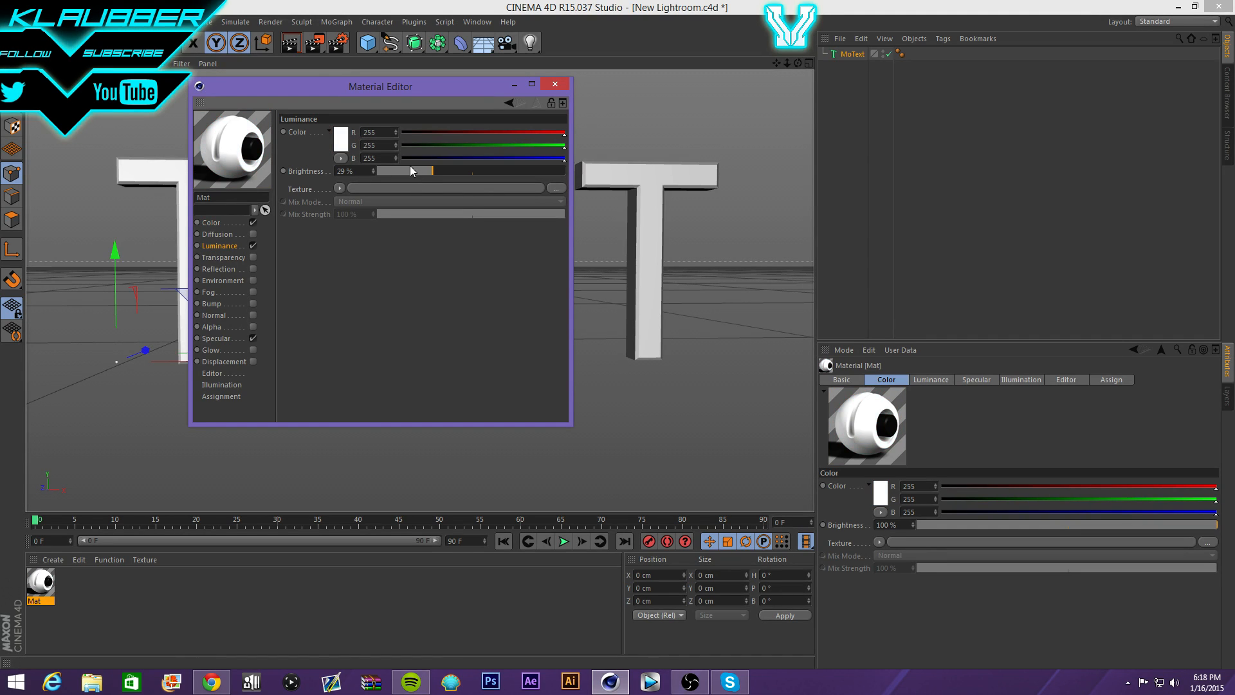
pyautogui.click(253, 234)
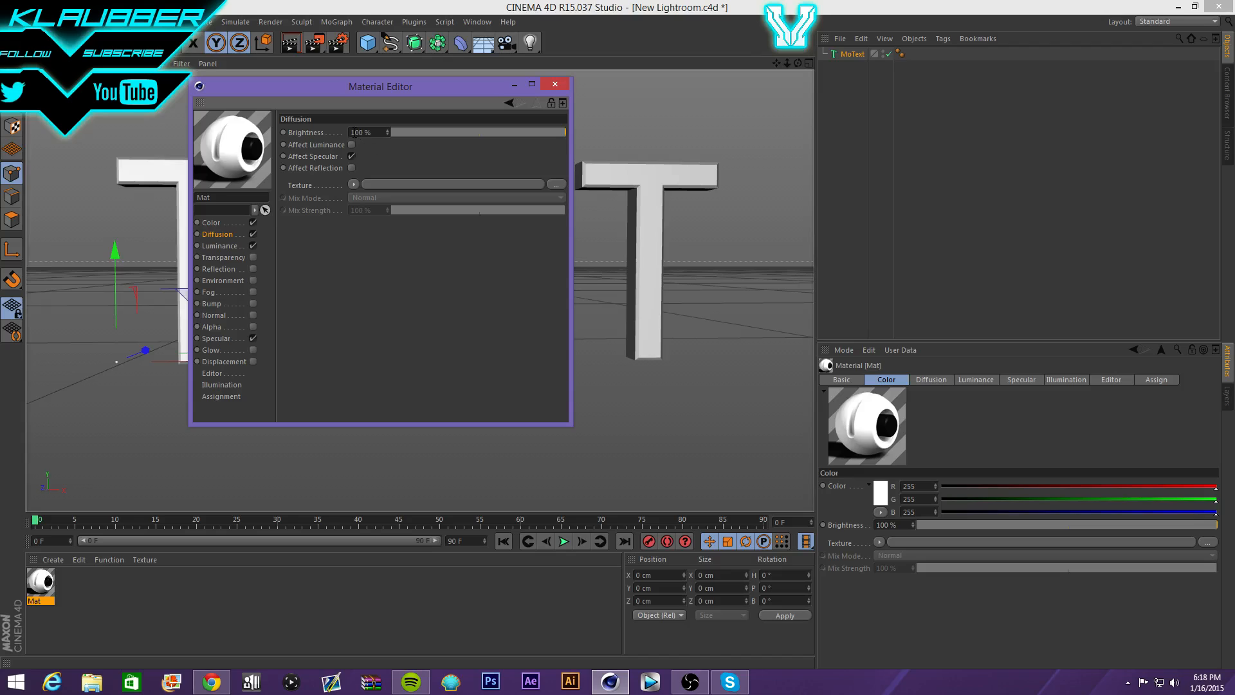
pyautogui.click(352, 145)
pyautogui.click(253, 235)
pyautogui.click(222, 246)
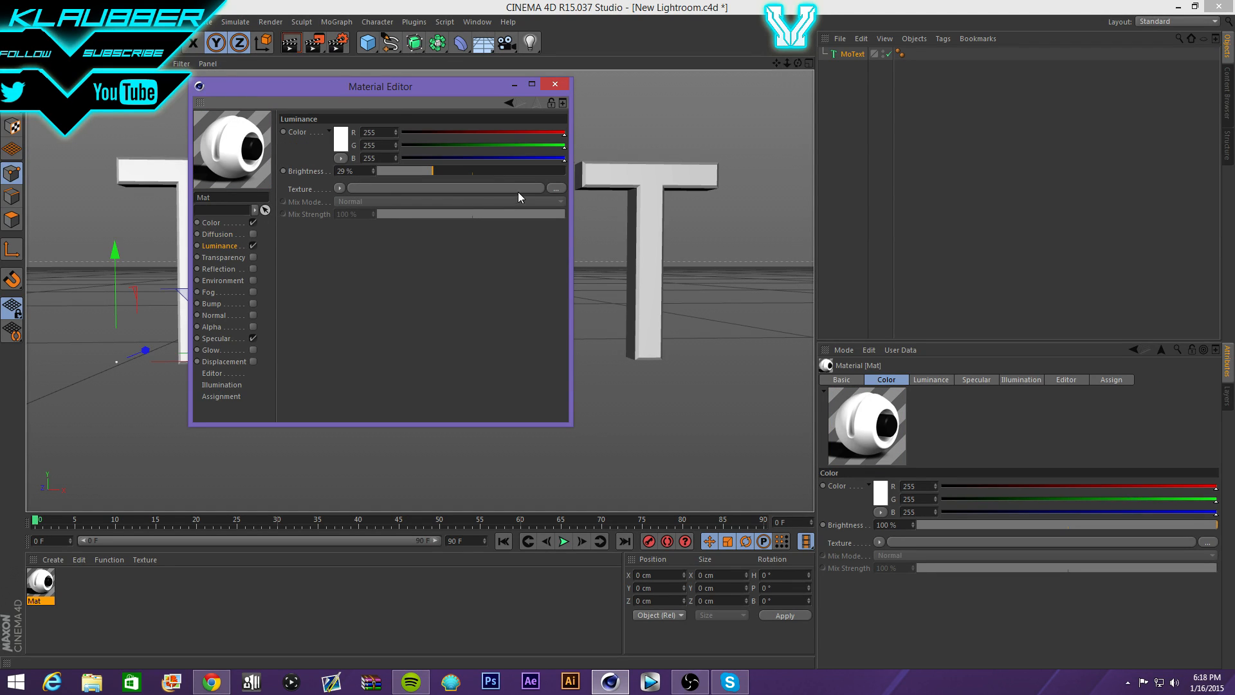
pyautogui.moveTo(502, 169); pyautogui.dragTo(430, 173)
pyautogui.doubleClick(344, 171)
pyautogui.write('24')
pyautogui.press('Return')
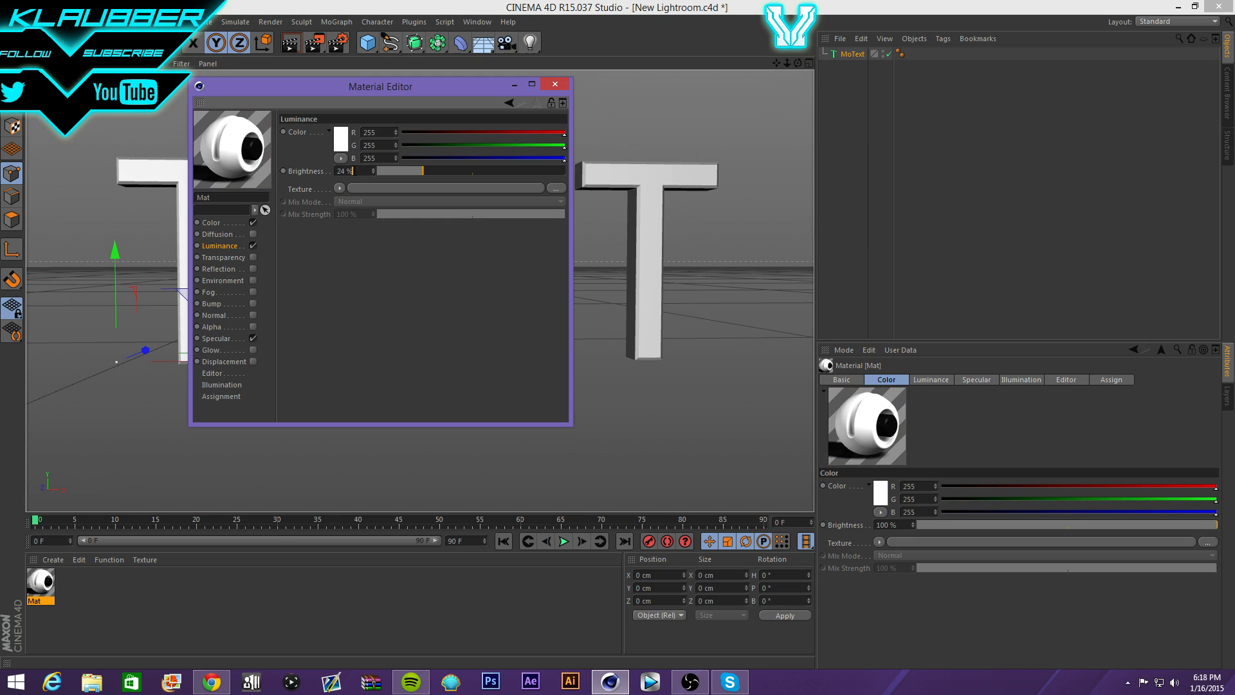
# - Enable Transparency on the material, then switch it back off
pyautogui.scroll(1, 354, 172)
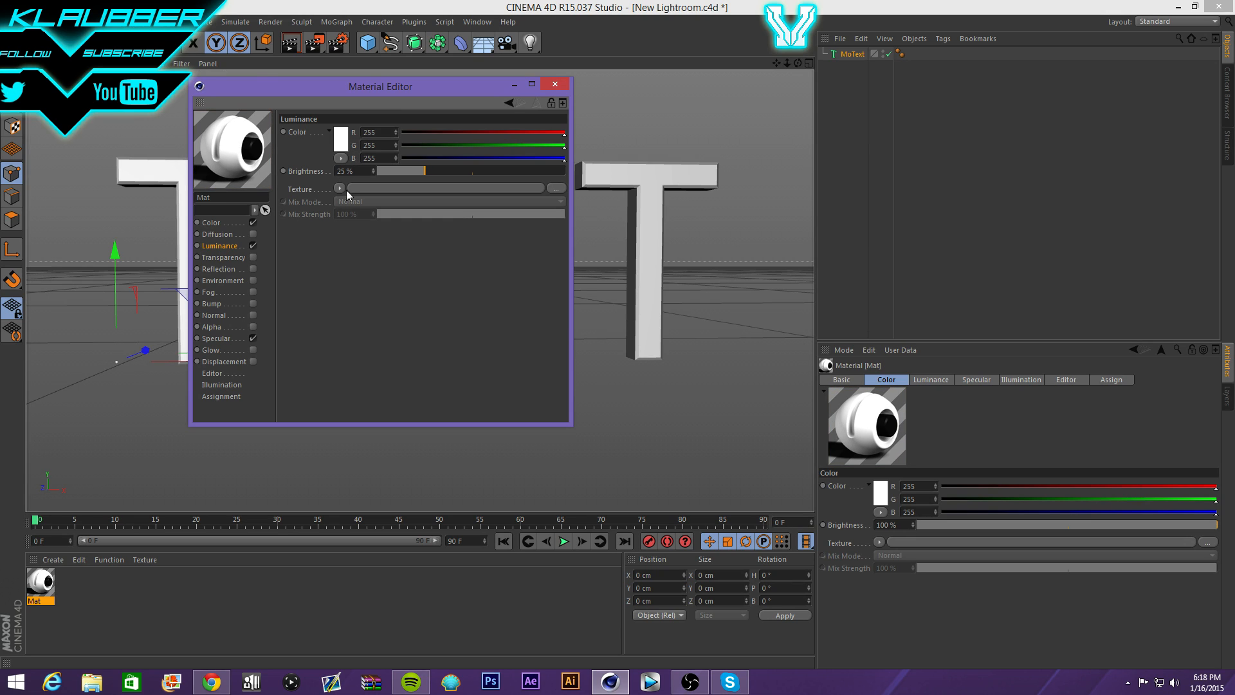
pyautogui.click(254, 258)
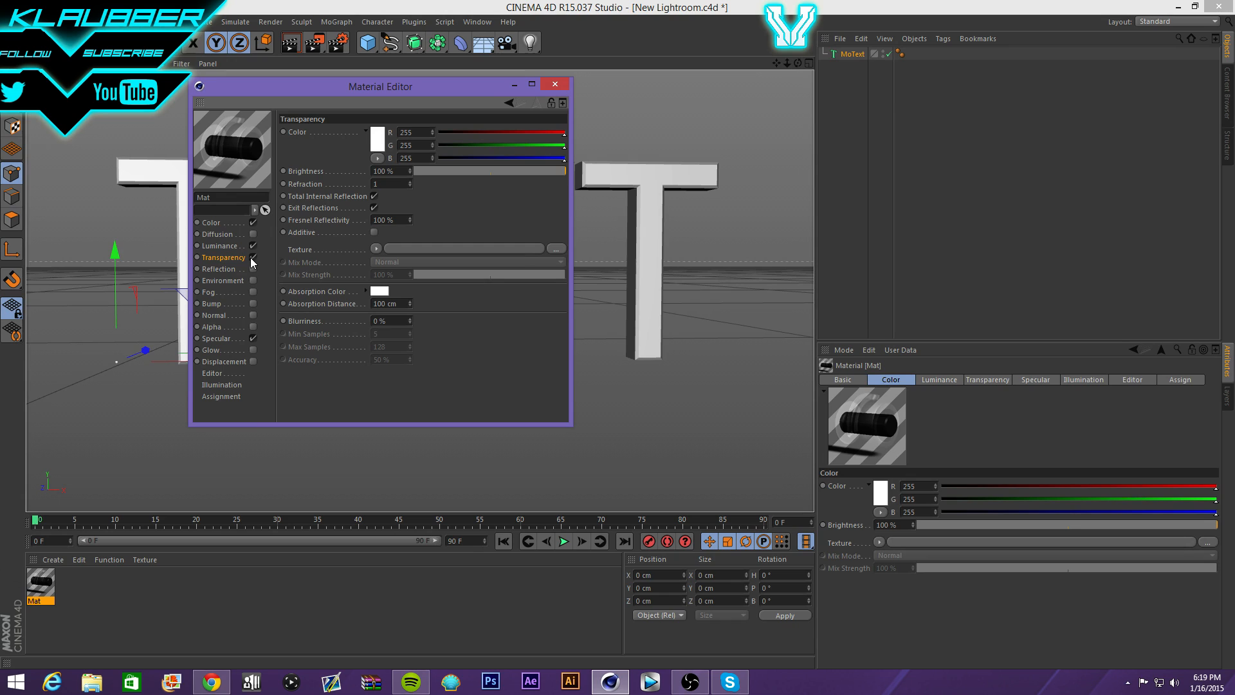
pyautogui.click(252, 258)
# - Enable Reflection at 51% and Environment at 72% brightness, then move the editor aside
pyautogui.click(253, 269)
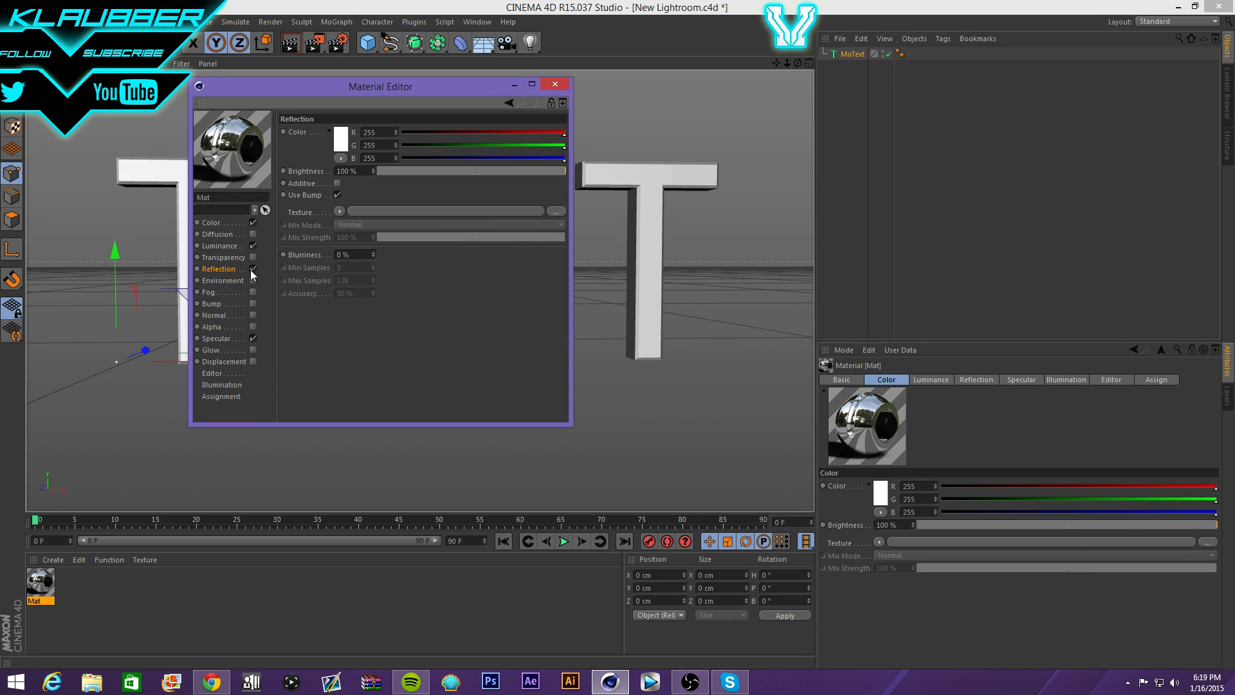
pyautogui.click(474, 172)
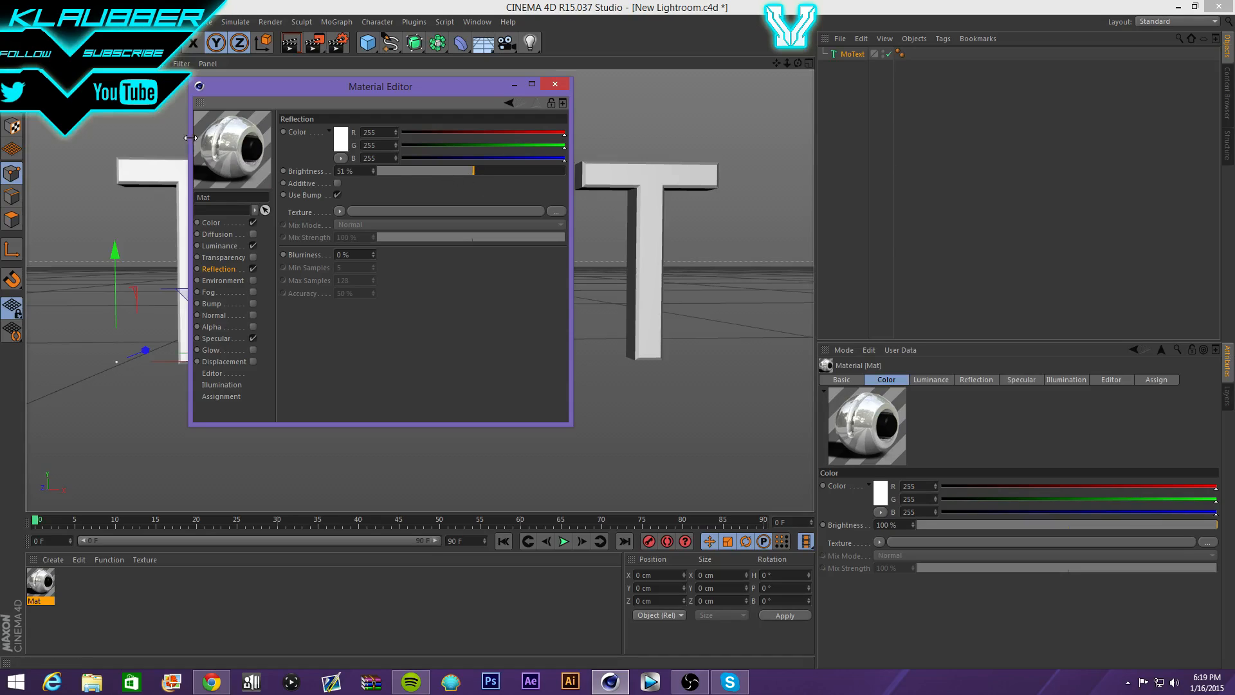
pyautogui.click(253, 279)
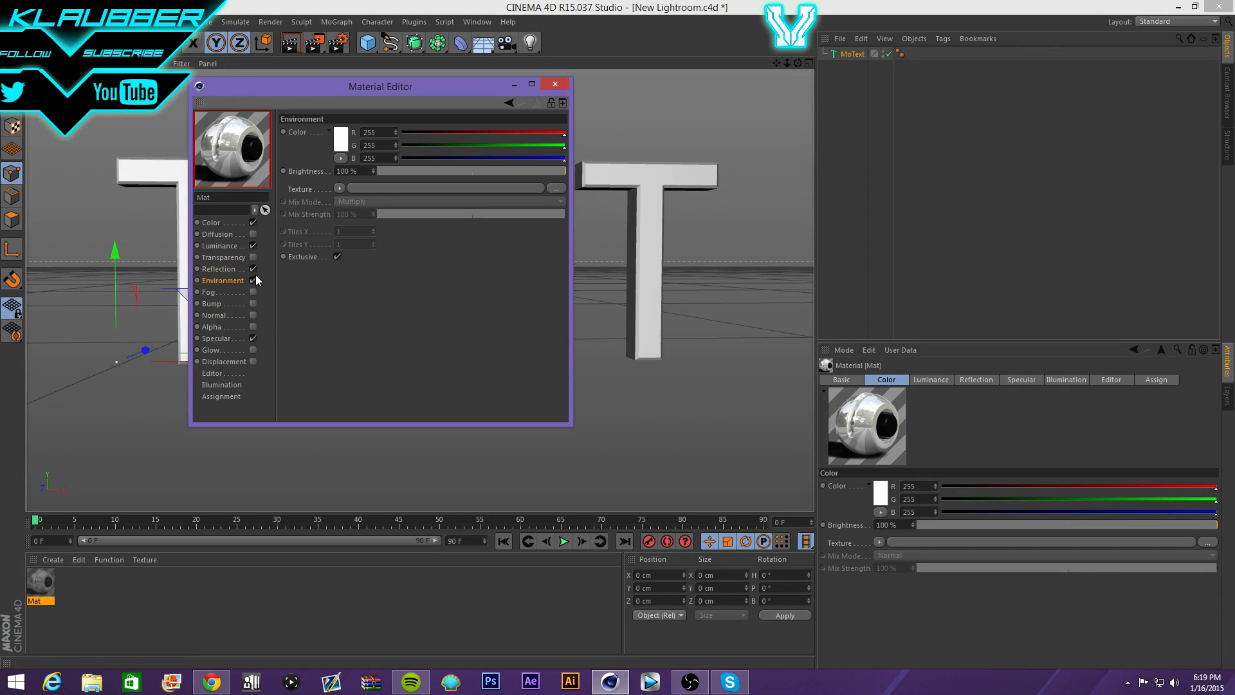
pyautogui.click(513, 173)
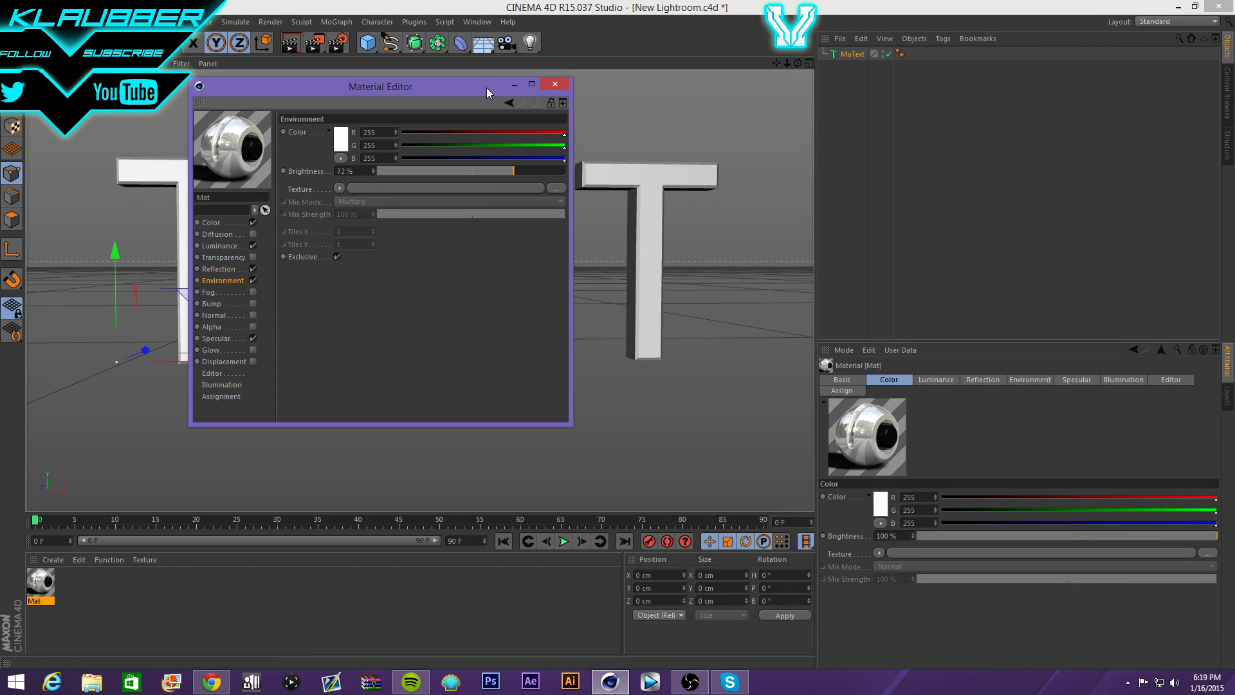
pyautogui.moveTo(486, 87); pyautogui.dragTo(929, 403)
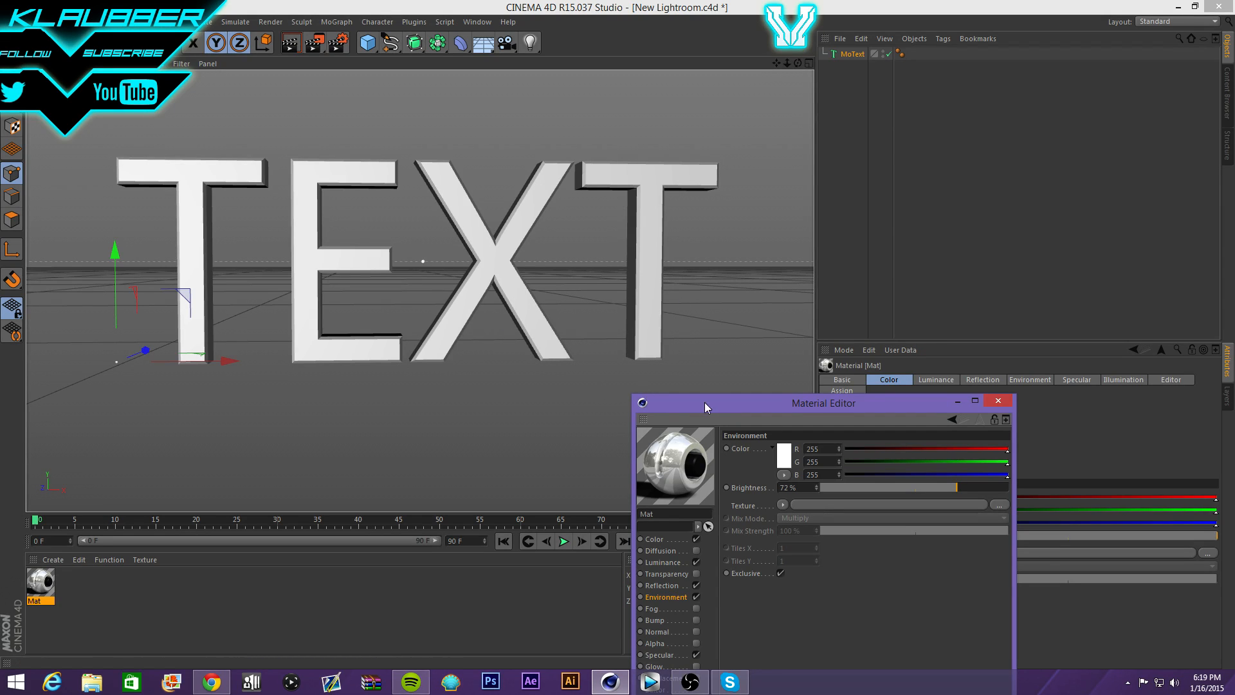
pyautogui.moveTo(704, 403); pyautogui.dragTo(700, 316)
# - Make the reflection colour pure white with brightness at 100%
pyautogui.click(663, 488)
pyautogui.click(928, 377)
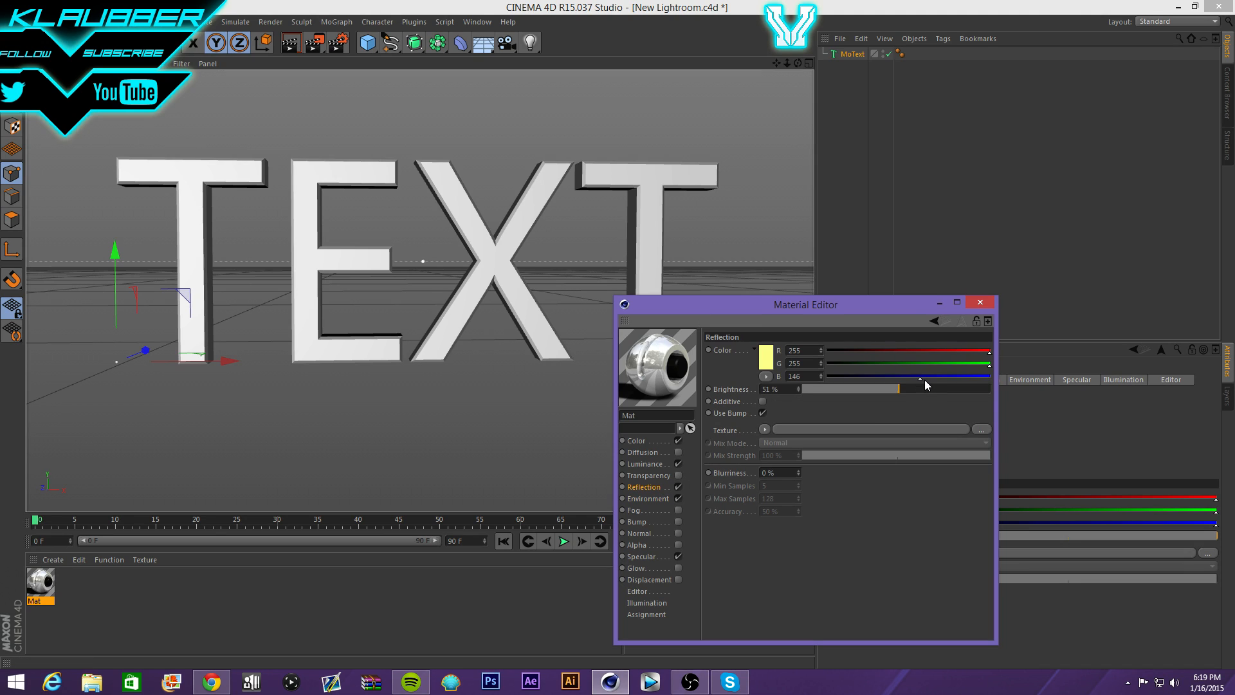
pyautogui.moveTo(928, 389); pyautogui.dragTo(1028, 387)
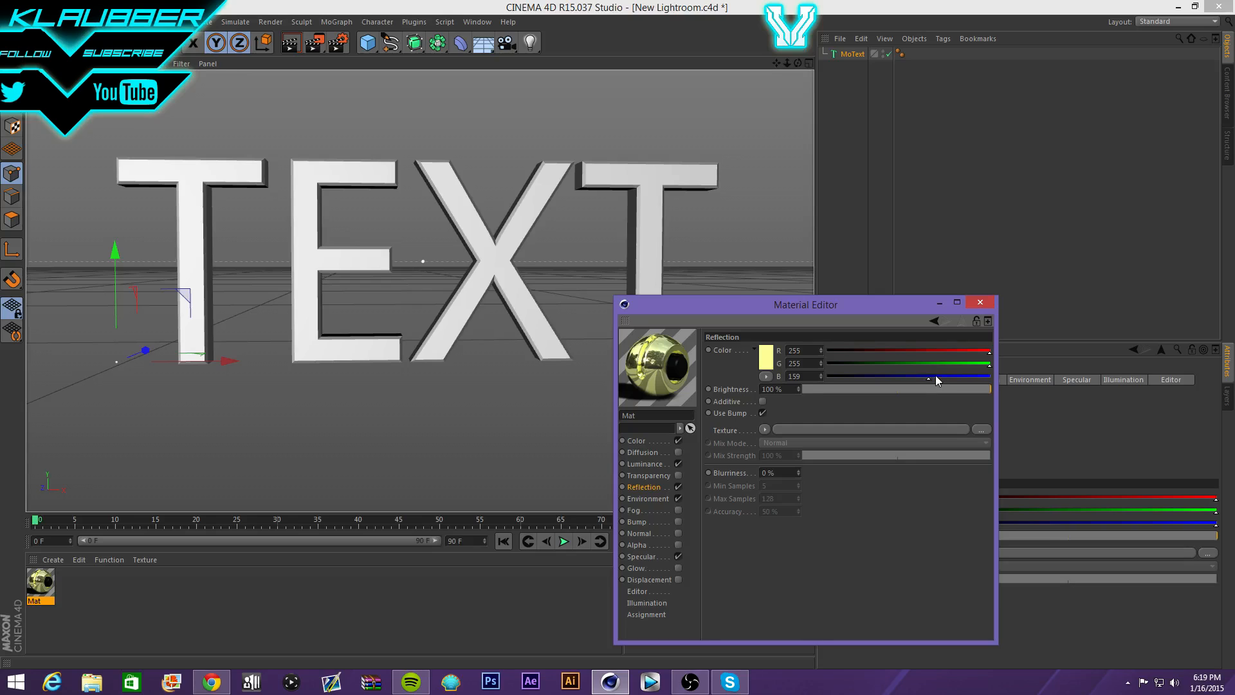
pyautogui.moveTo(951, 376); pyautogui.dragTo(994, 378)
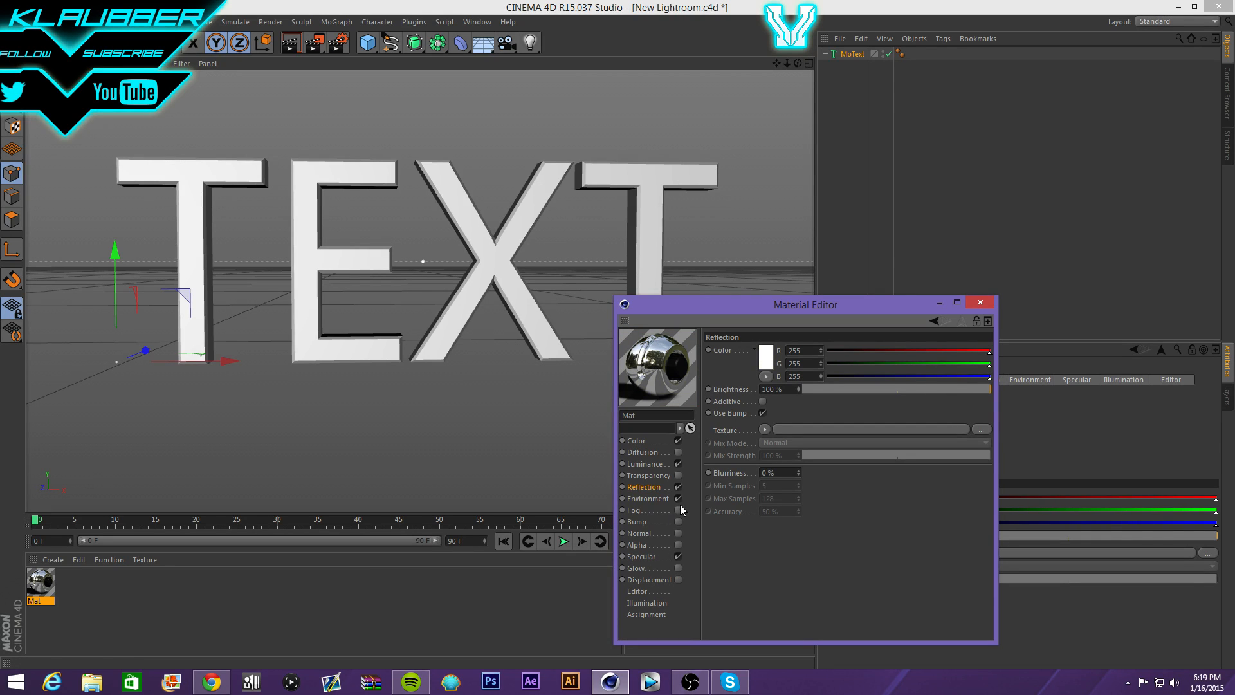
# - Enable Bump with a Color texture at 25% strength and close the Material Editor
pyautogui.click(678, 522)
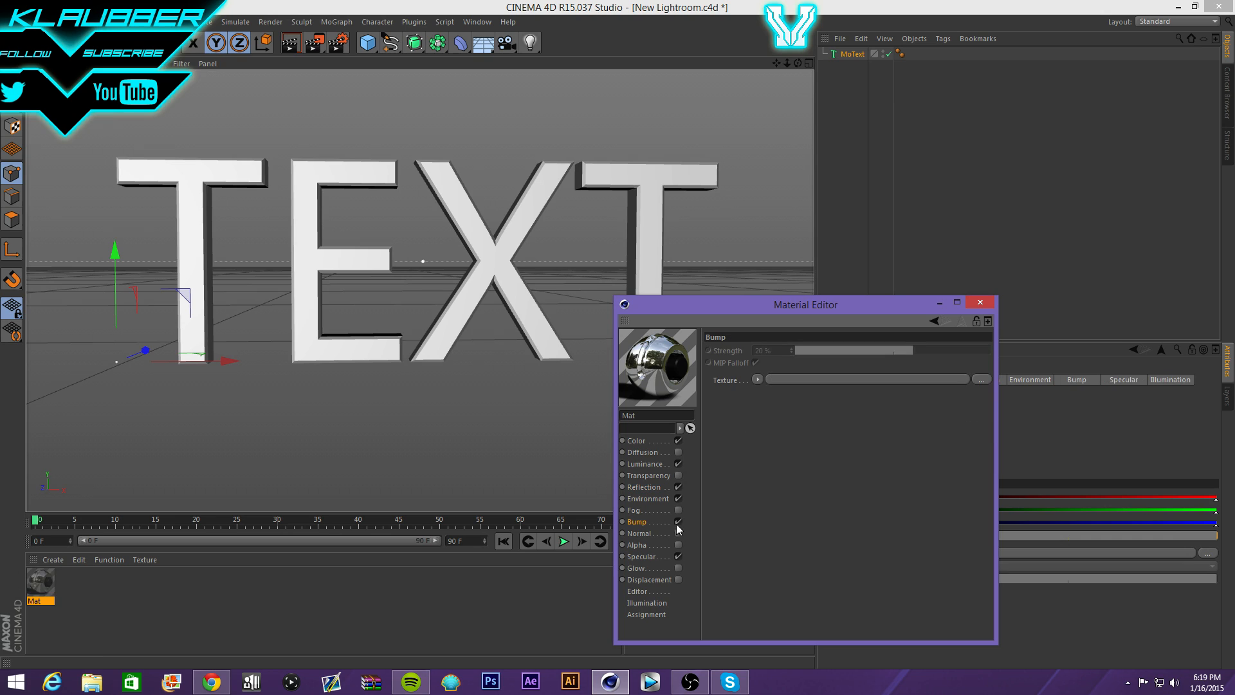
pyautogui.click(757, 378)
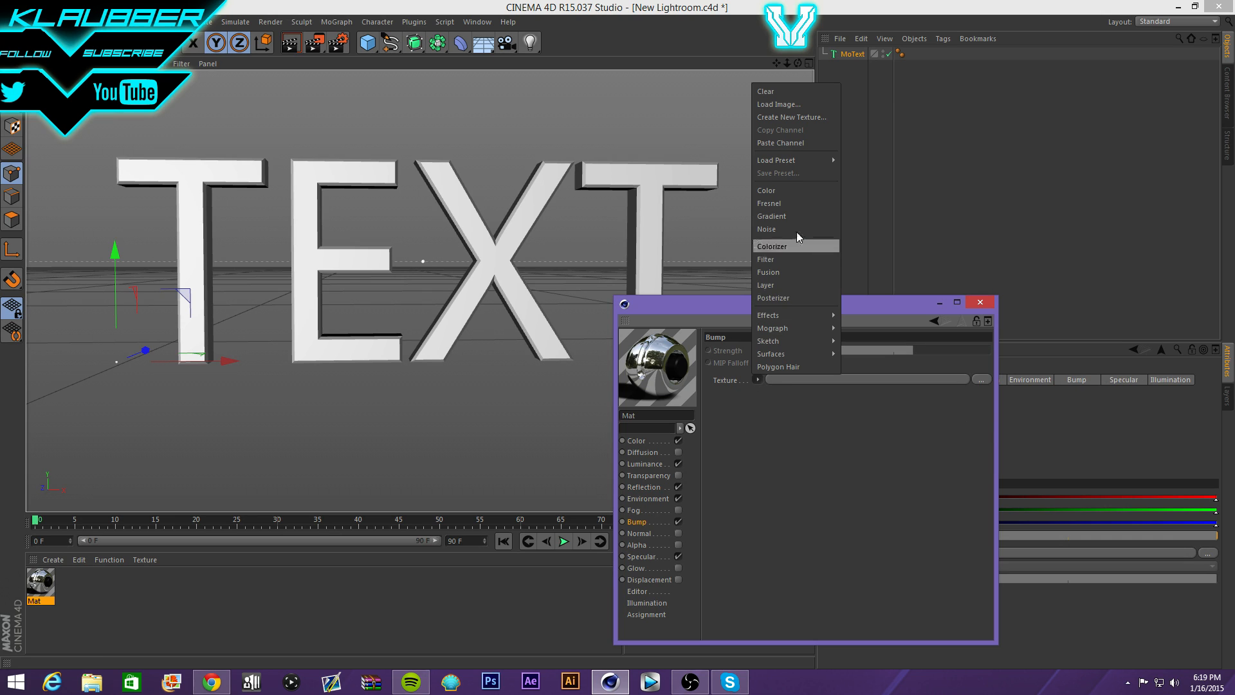
pyautogui.click(771, 190)
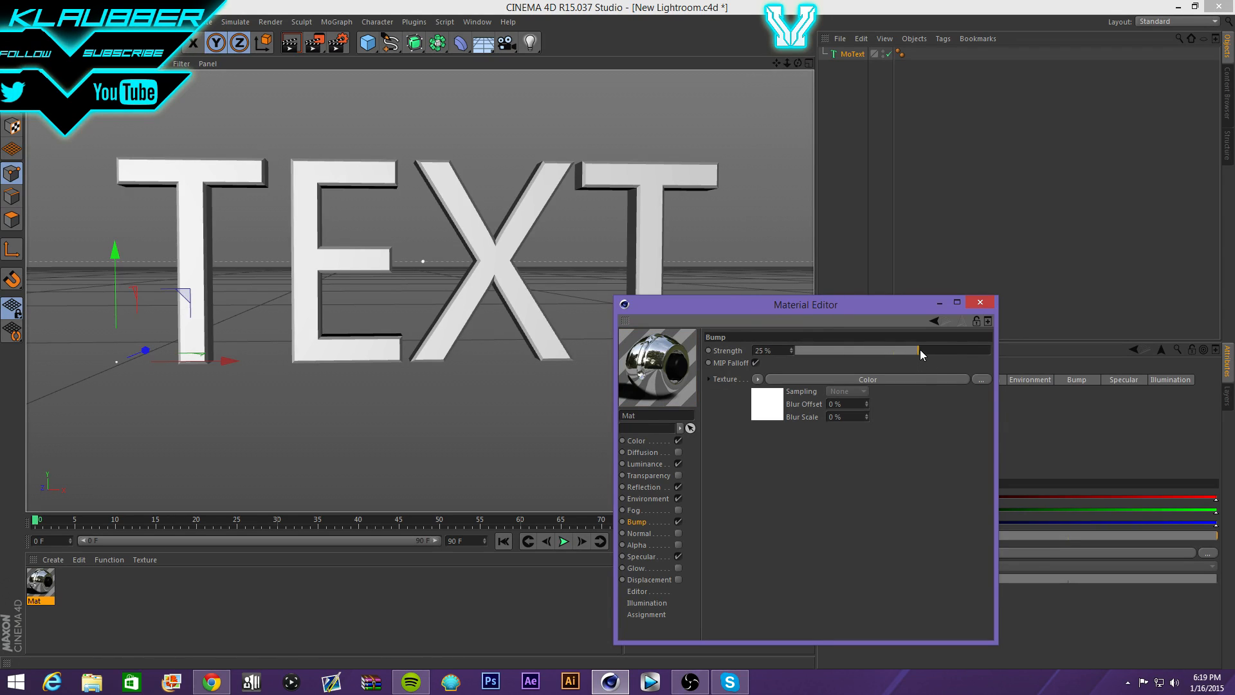
pyautogui.moveTo(952, 350); pyautogui.dragTo(875, 349)
pyautogui.click(977, 303)
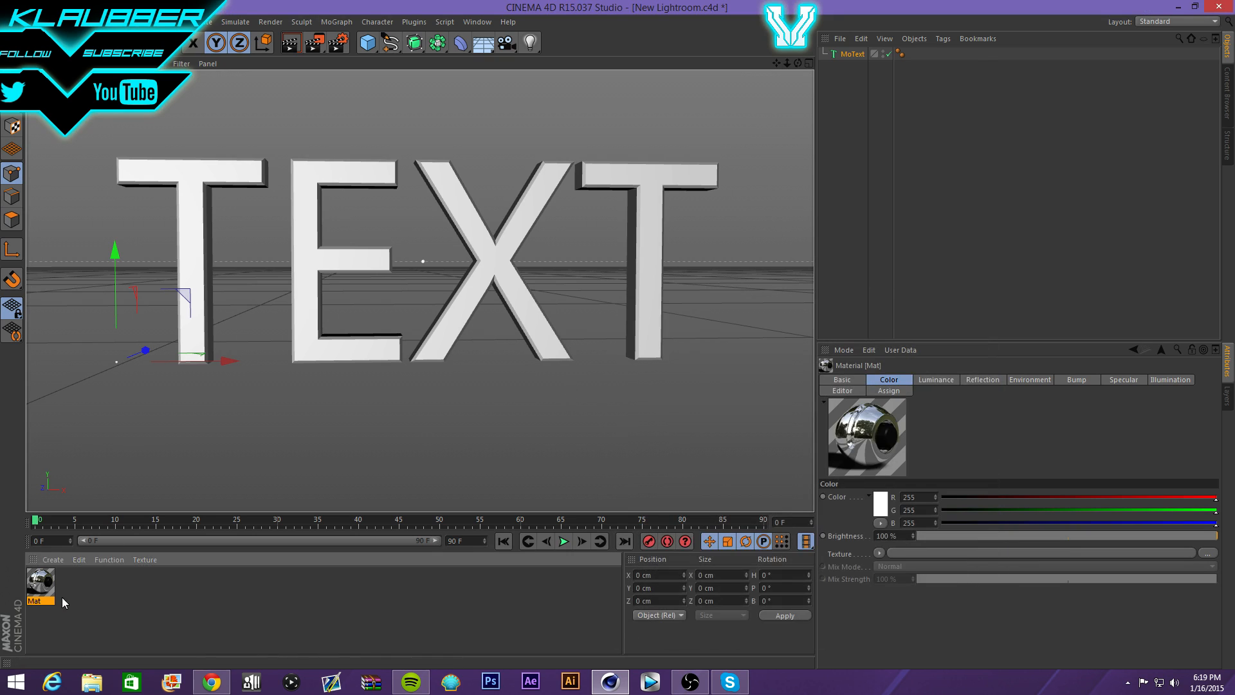
pyautogui.moveTo(42, 585); pyautogui.dragTo(302, 271)
# - Apply the Mat material to the MoText with Cubic projection
pyautogui.click(336, 266)
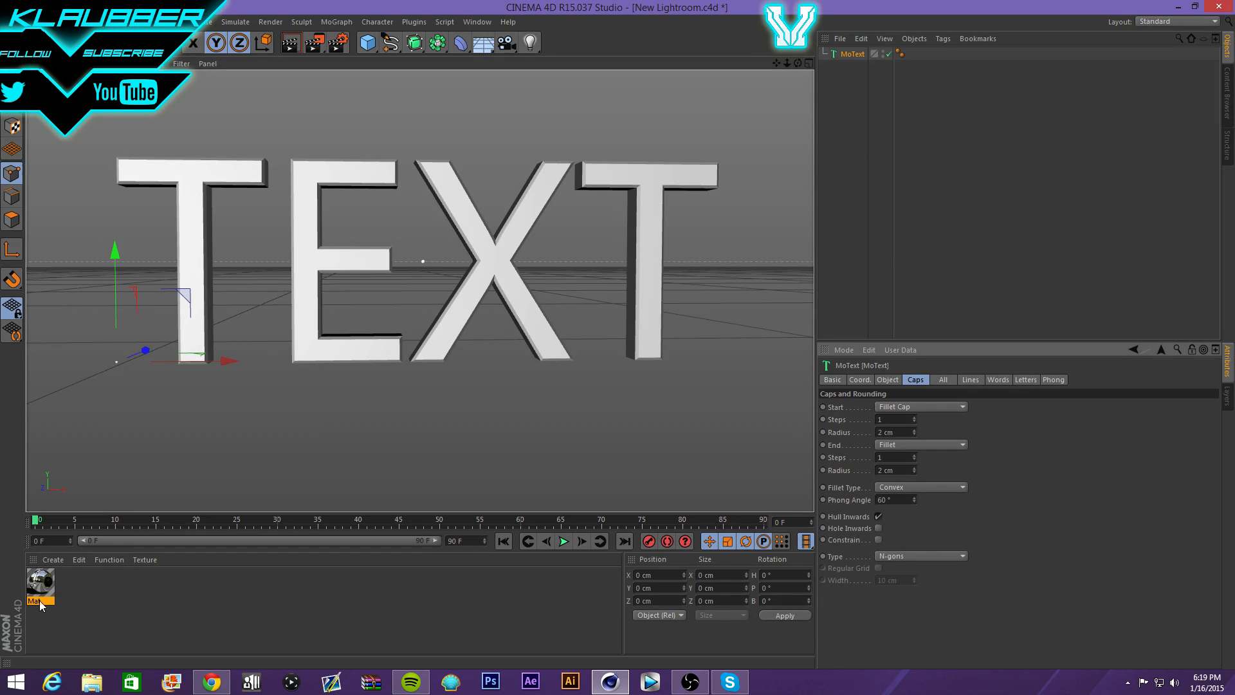
pyautogui.moveTo(40, 590); pyautogui.dragTo(316, 241)
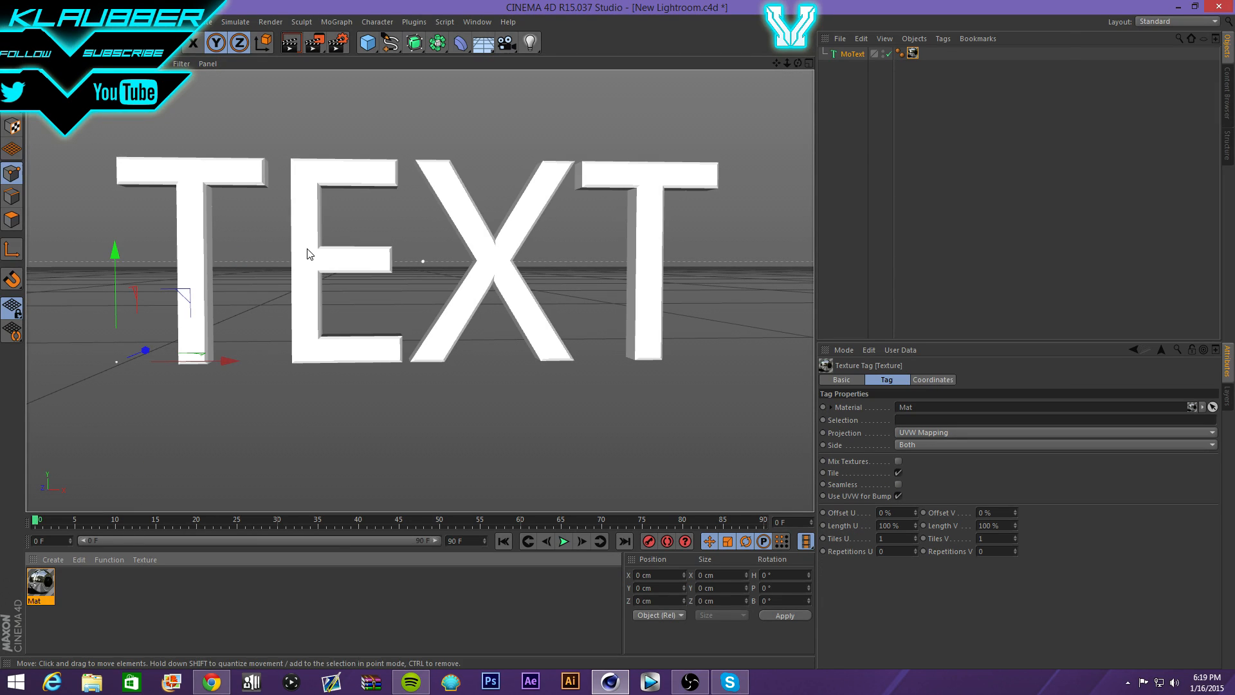
pyautogui.click(936, 434)
pyautogui.click(932, 486)
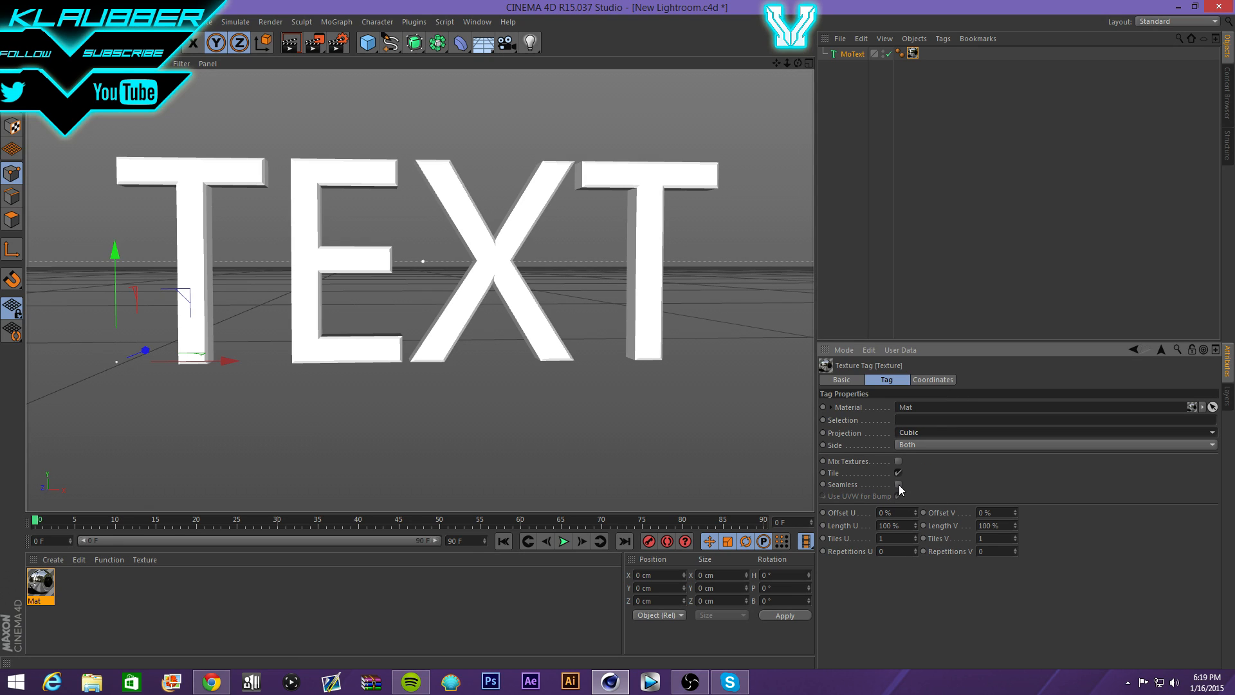
# - Delete the TEXT's Phong tag and render a viewport preview
pyautogui.click(900, 56)
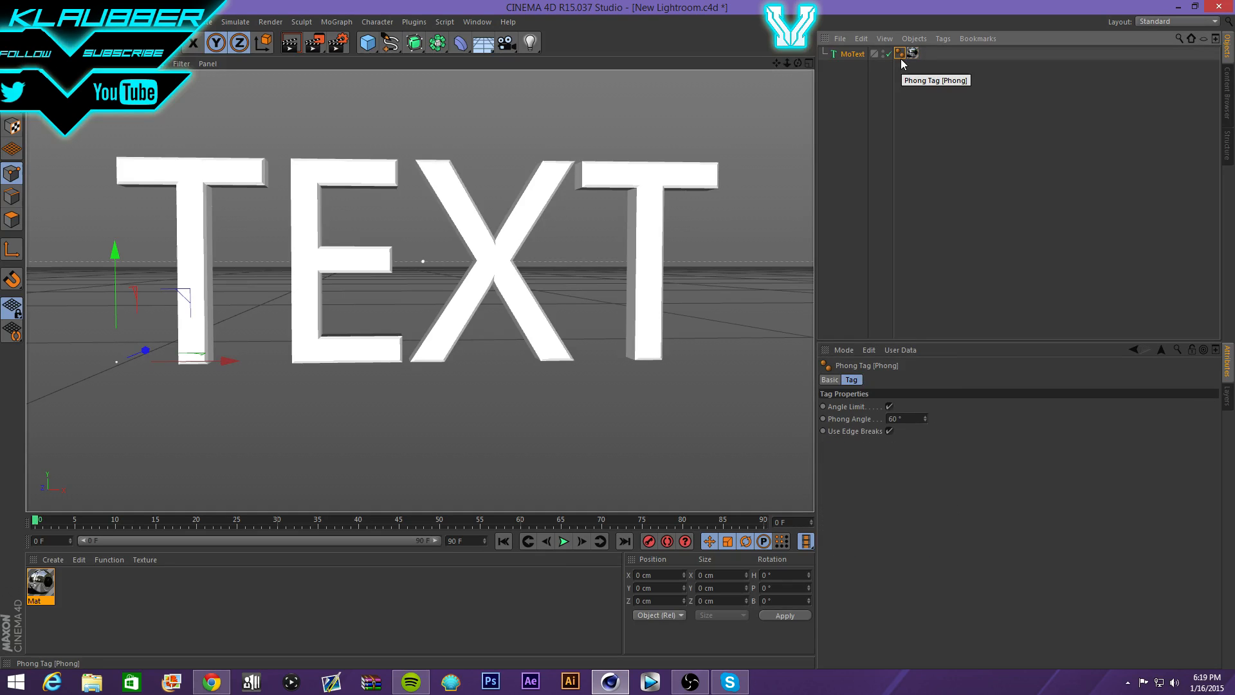
pyautogui.press('Delete')
pyautogui.click(289, 43)
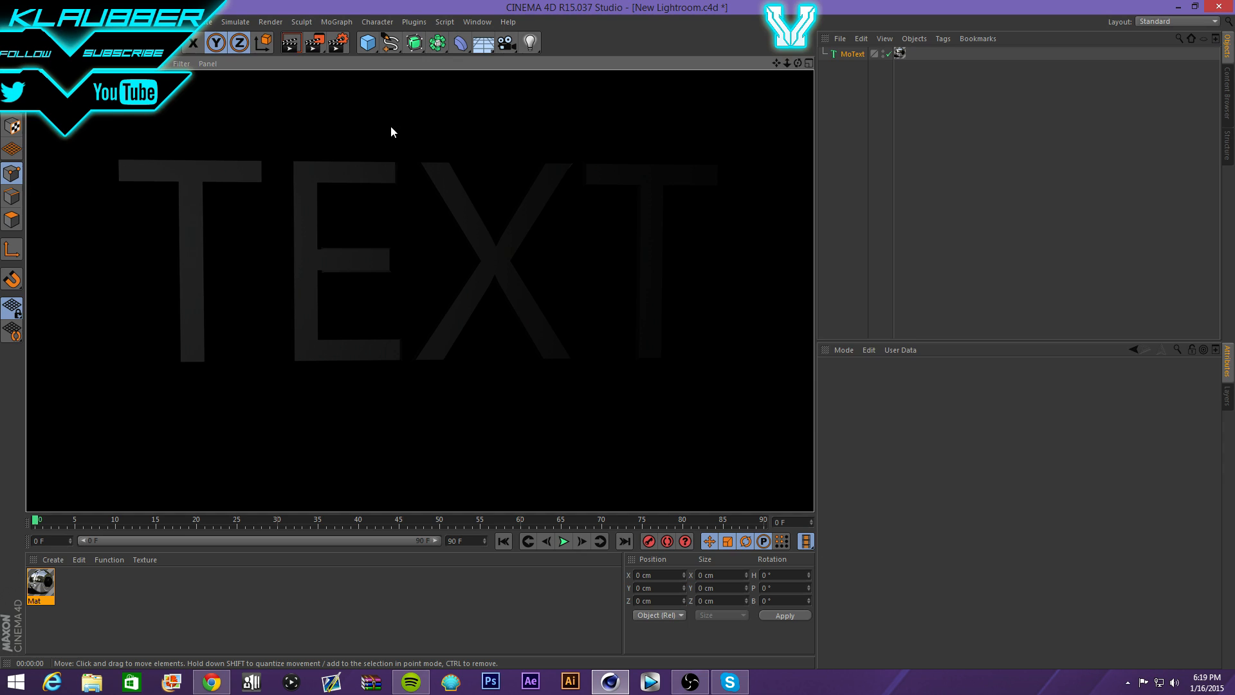
pyautogui.click(394, 175)
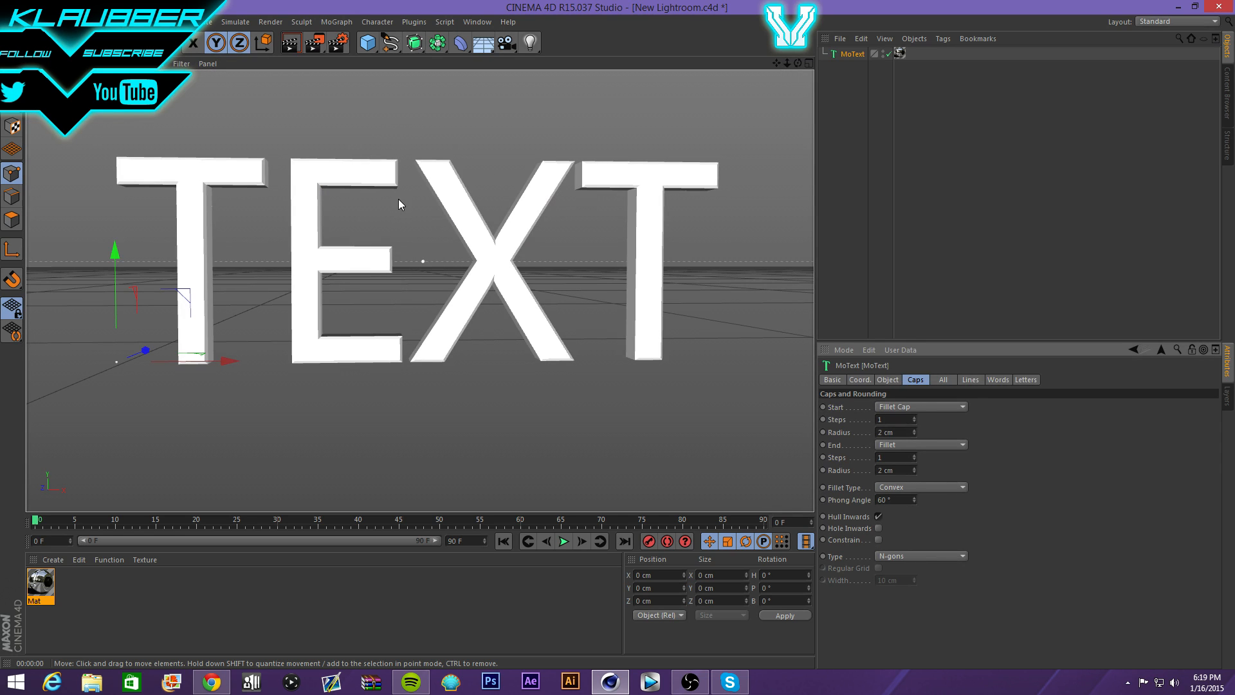
# - Add an omni light and raise it above the TEXT along the Y axis
pyautogui.click(537, 45)
pyautogui.click(566, 61)
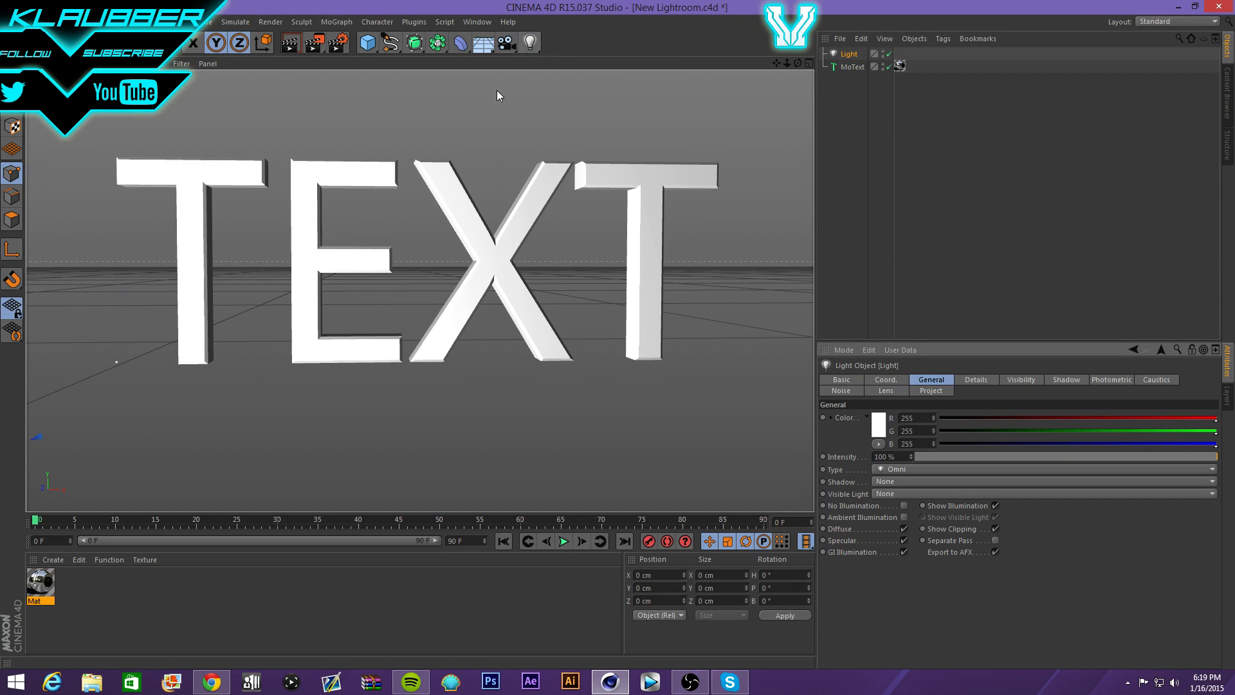
pyautogui.hotkey('ctrl', 'shift', 'z')
pyautogui.scroll(-8, 480, 148)
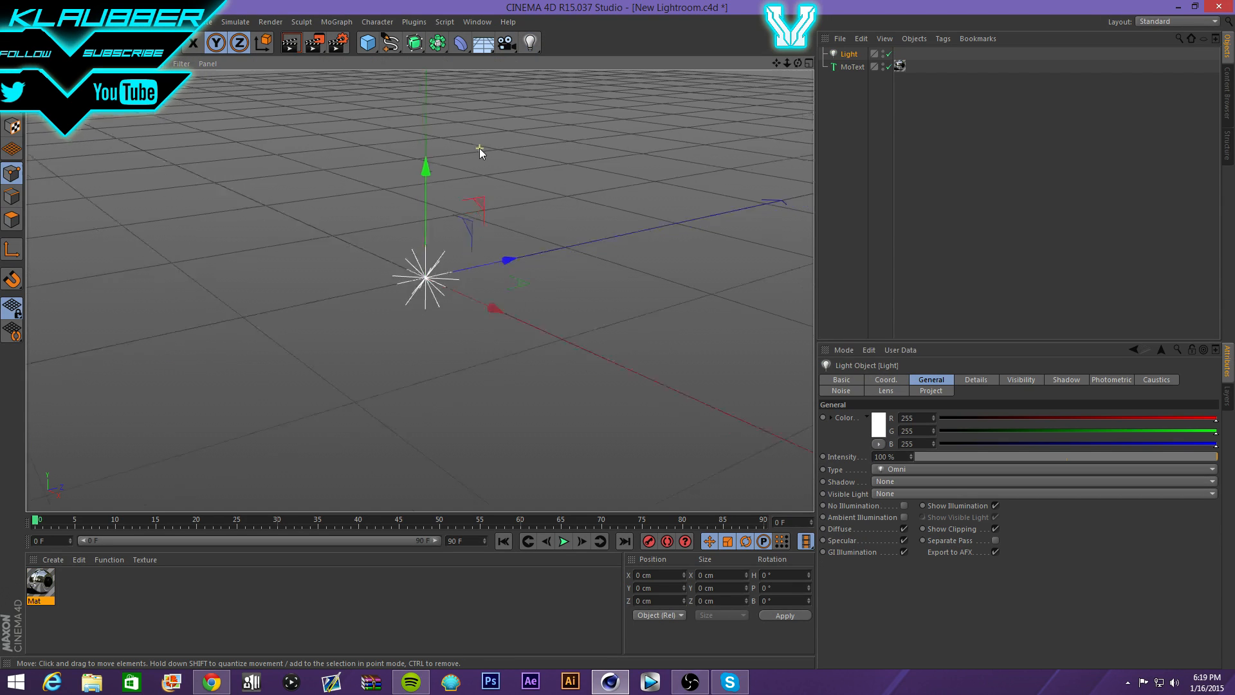
pyautogui.moveTo(797, 62); pyautogui.dragTo(419, 293)
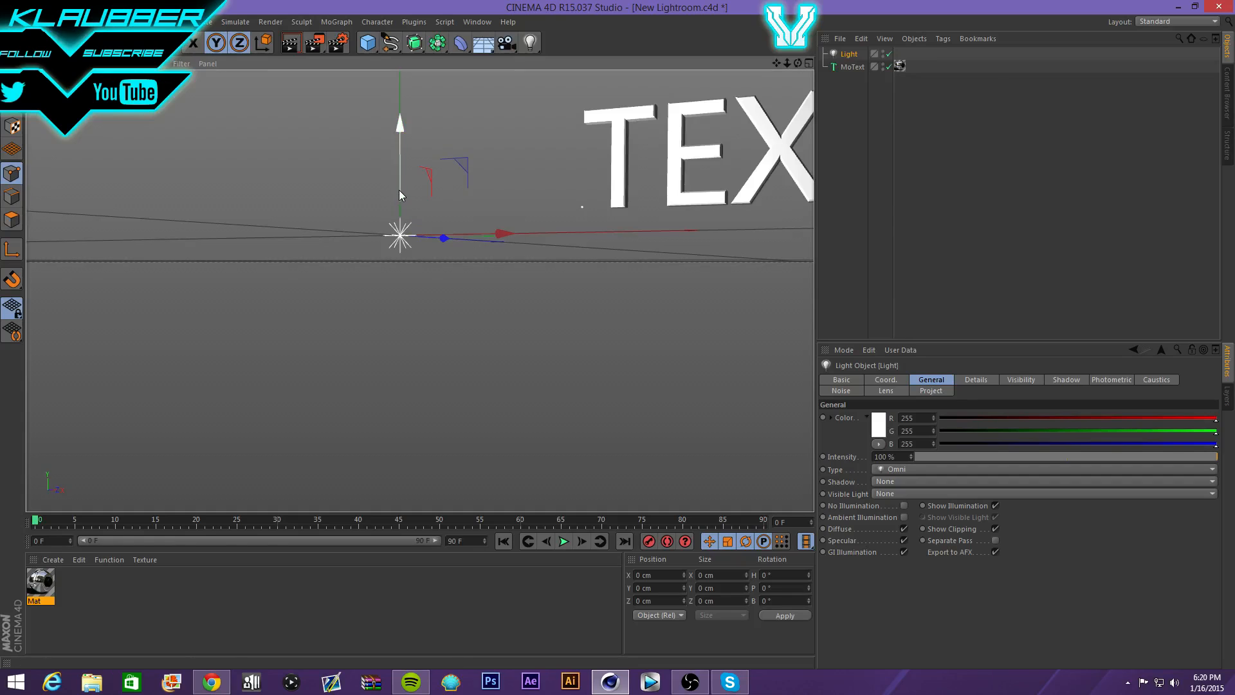
pyautogui.moveTo(398, 191); pyautogui.dragTo(399, 48)
pyautogui.moveTo(449, 110); pyautogui.dragTo(483, 107)
pyautogui.moveTo(797, 63); pyautogui.dragTo(419, 290)
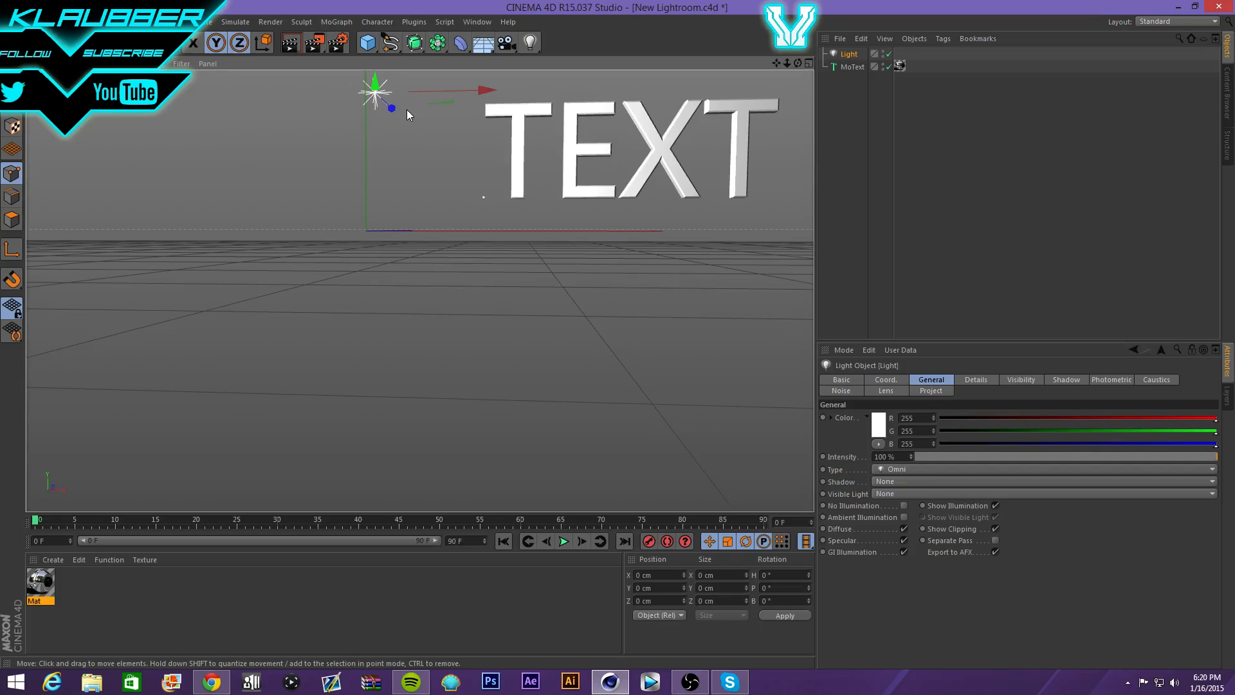
# - Duplicate the light and move the copy off to the TEXT's right
pyautogui.hotkey('ctrl', 'c')
pyautogui.hotkey('ctrl', 'v')
pyautogui.moveTo(481, 90); pyautogui.dragTo(1029, 144)
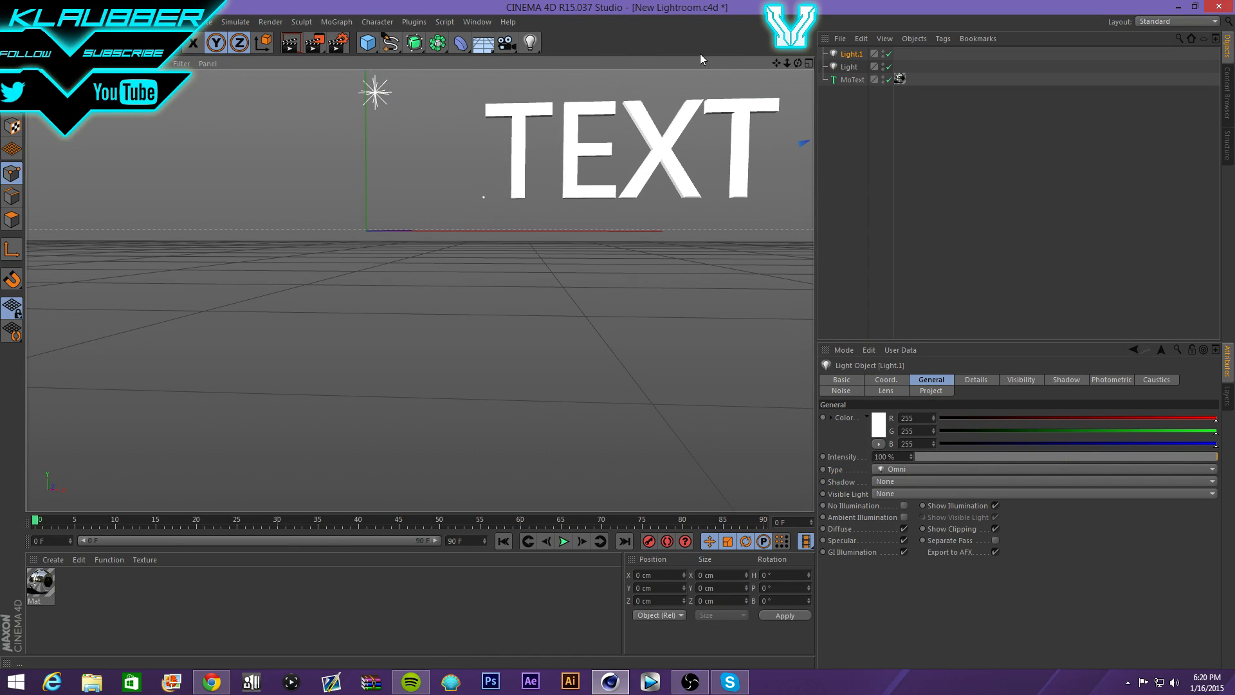
# - Duplicate two lights as Light.2 above the TEXT and Light.3 below it
pyautogui.moveTo(776, 63); pyautogui.dragTo(778, 63)
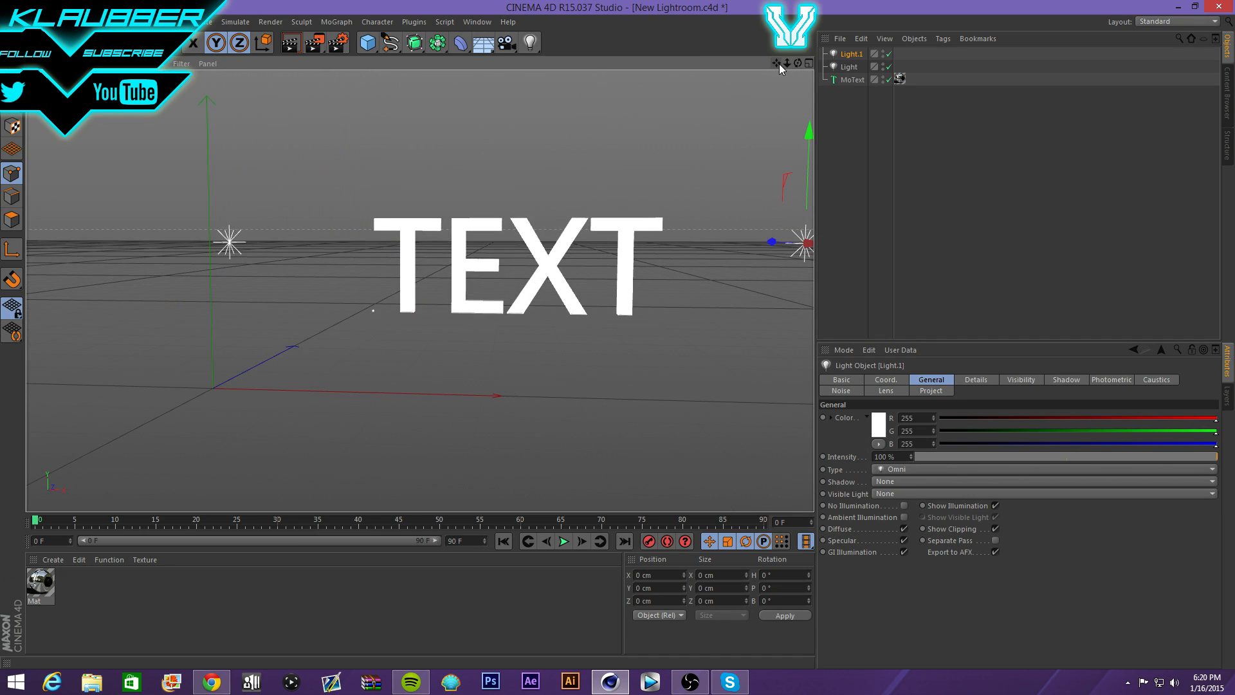
pyautogui.hotkey('ctrl', 'v')
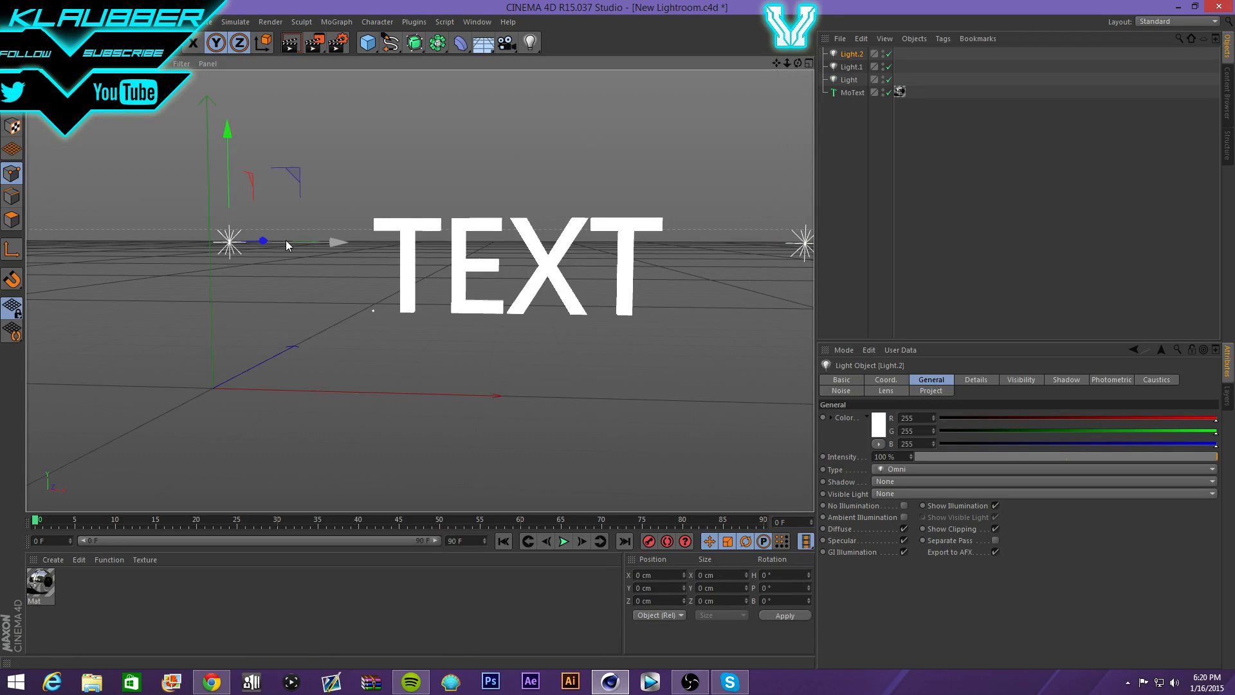
pyautogui.moveTo(285, 240); pyautogui.dragTo(584, 243)
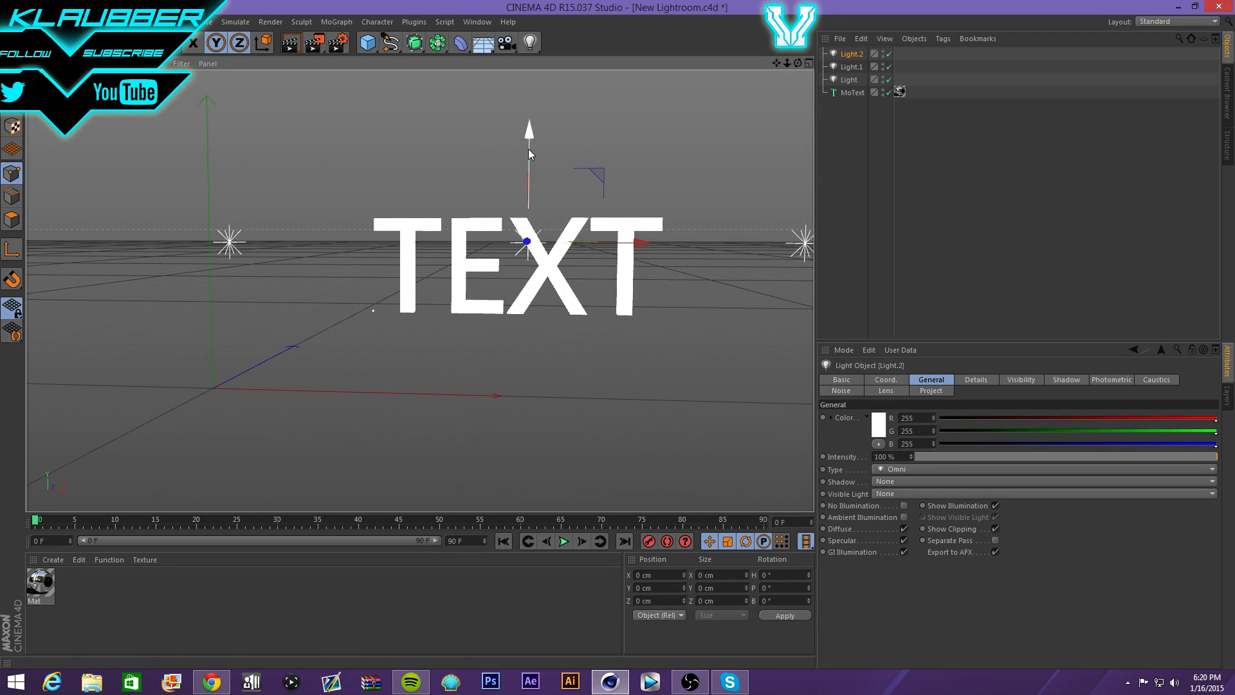
pyautogui.moveTo(529, 149); pyautogui.dragTo(524, 154)
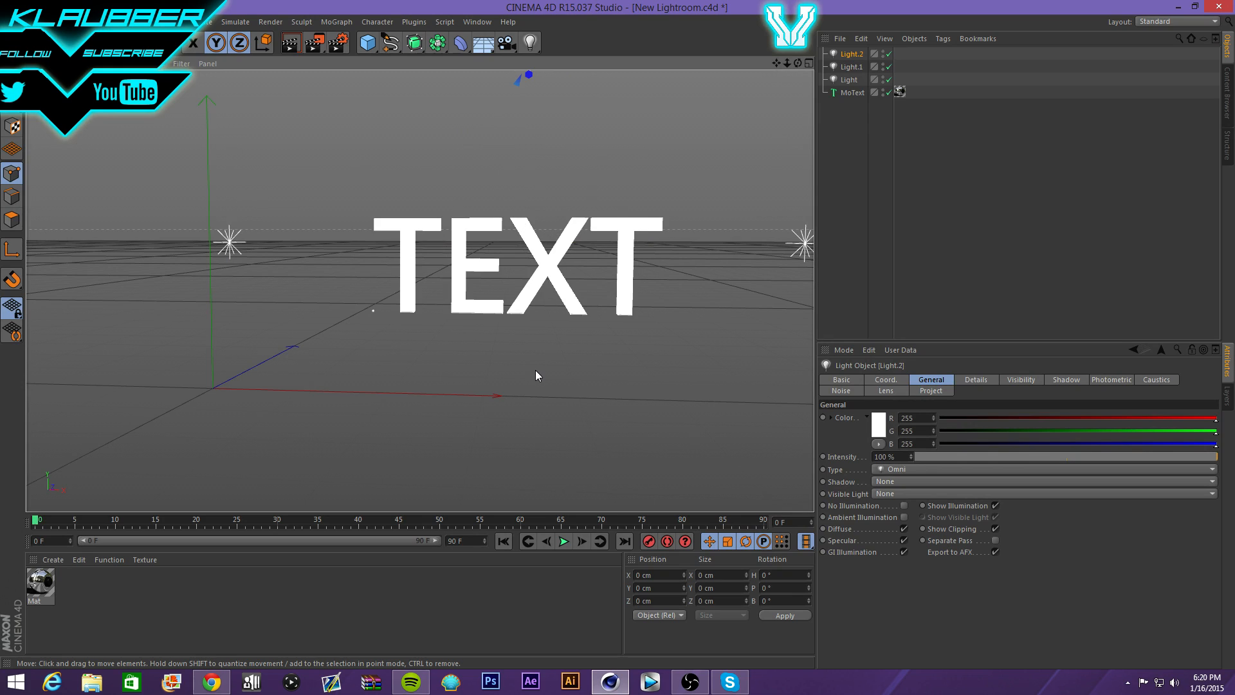
pyautogui.hotkey('ctrl', 'v')
pyautogui.moveTo(310, 245); pyautogui.dragTo(595, 243)
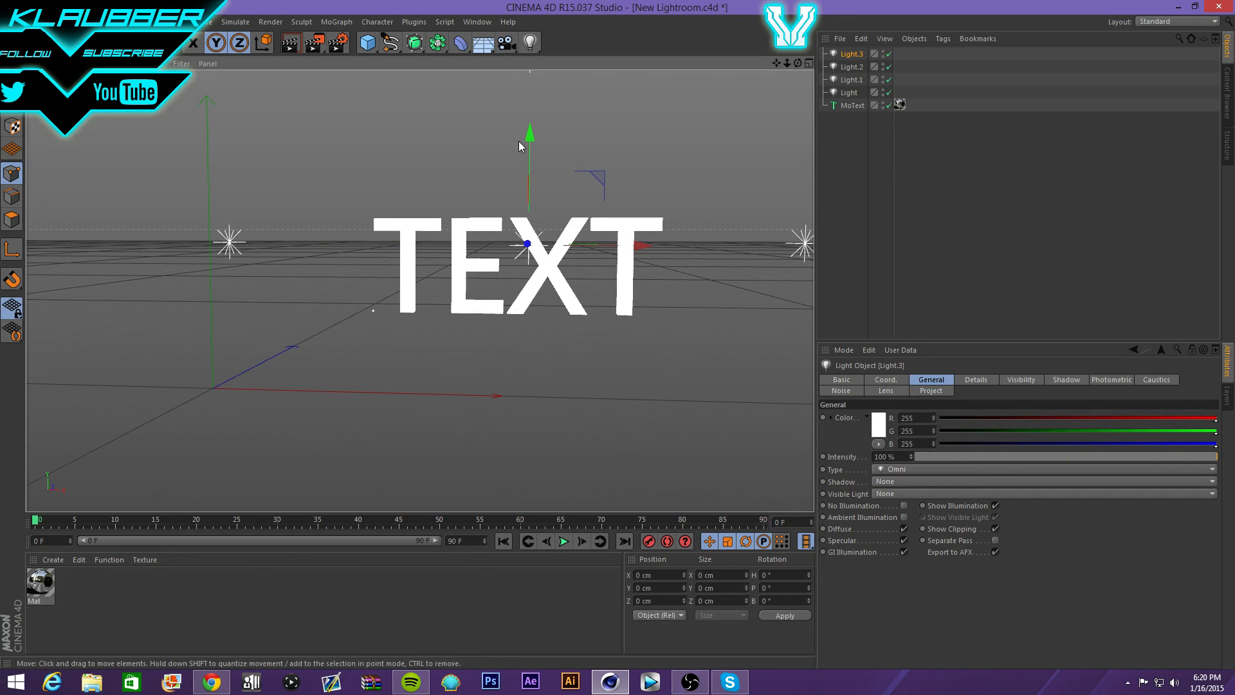
pyautogui.moveTo(532, 133); pyautogui.dragTo(526, 320)
# - Render the four-light scene in the viewport from a lower viewpoint
pyautogui.scroll(6, 522, 252)
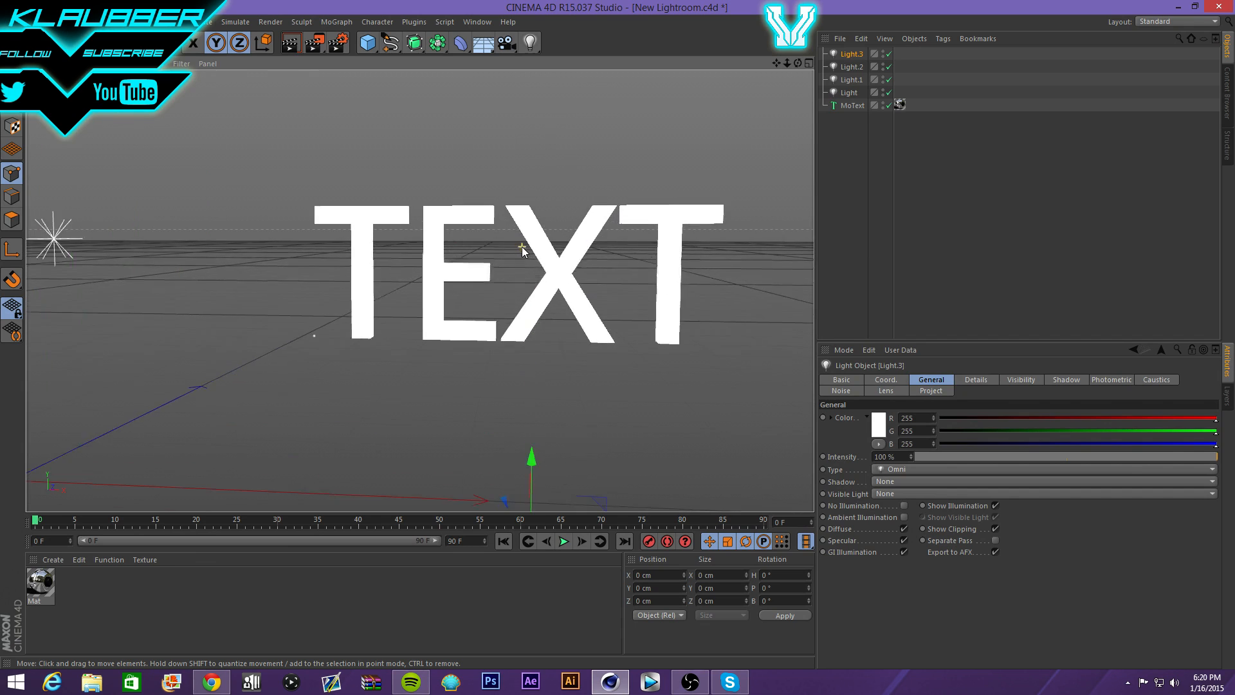
pyautogui.moveTo(797, 63); pyautogui.dragTo(719, 72)
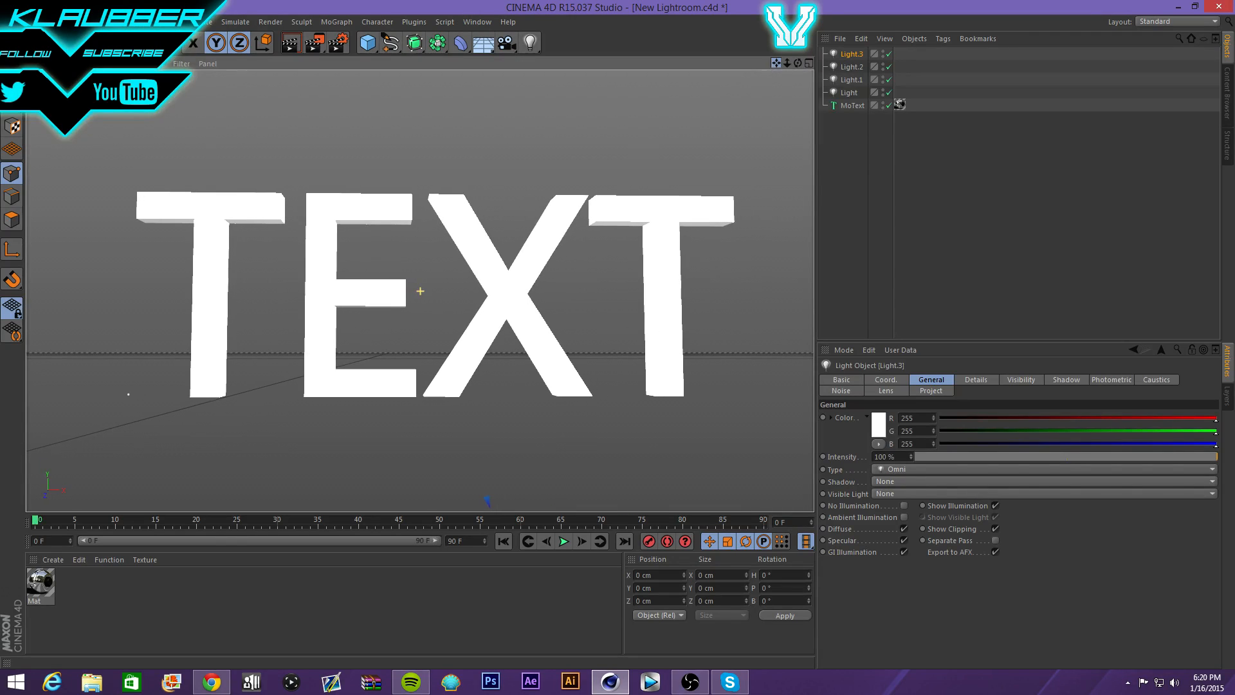
pyautogui.click(292, 44)
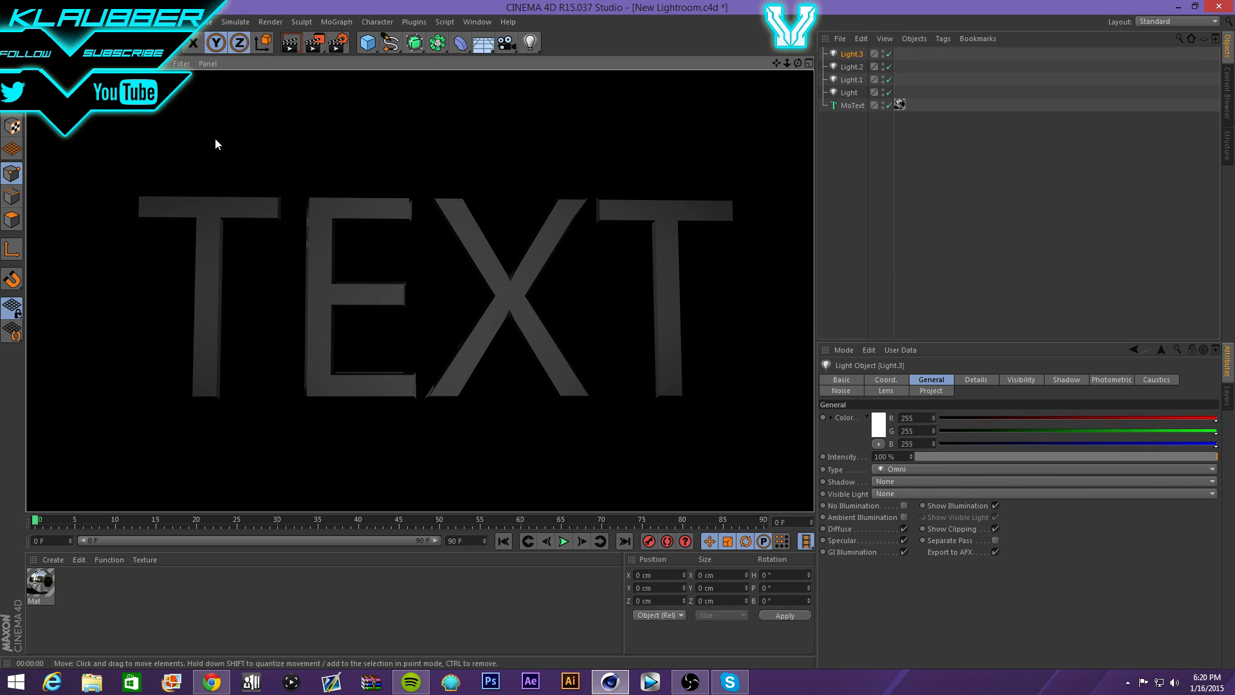
# - Delete Light.3, Light.2 and Light.1 from the Object Manager, leaving one omni Light beside MoText
pyautogui.click(360, 118)
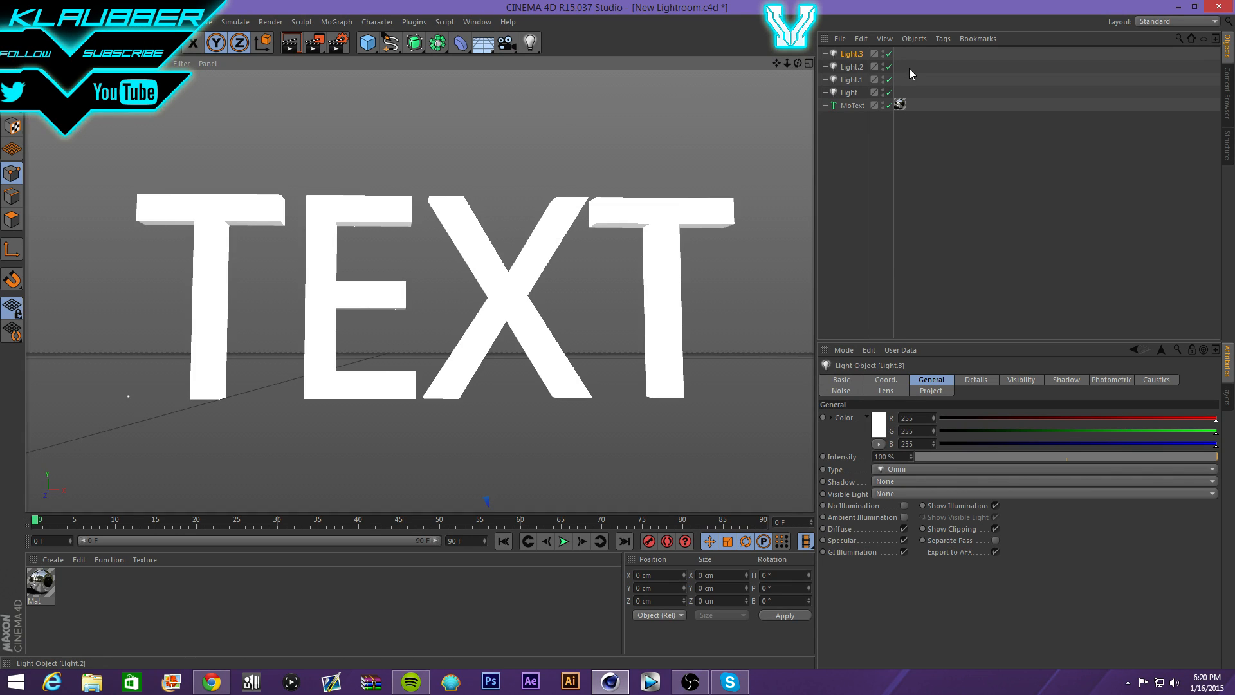
pyautogui.moveTo(908, 51); pyautogui.dragTo(816, 100)
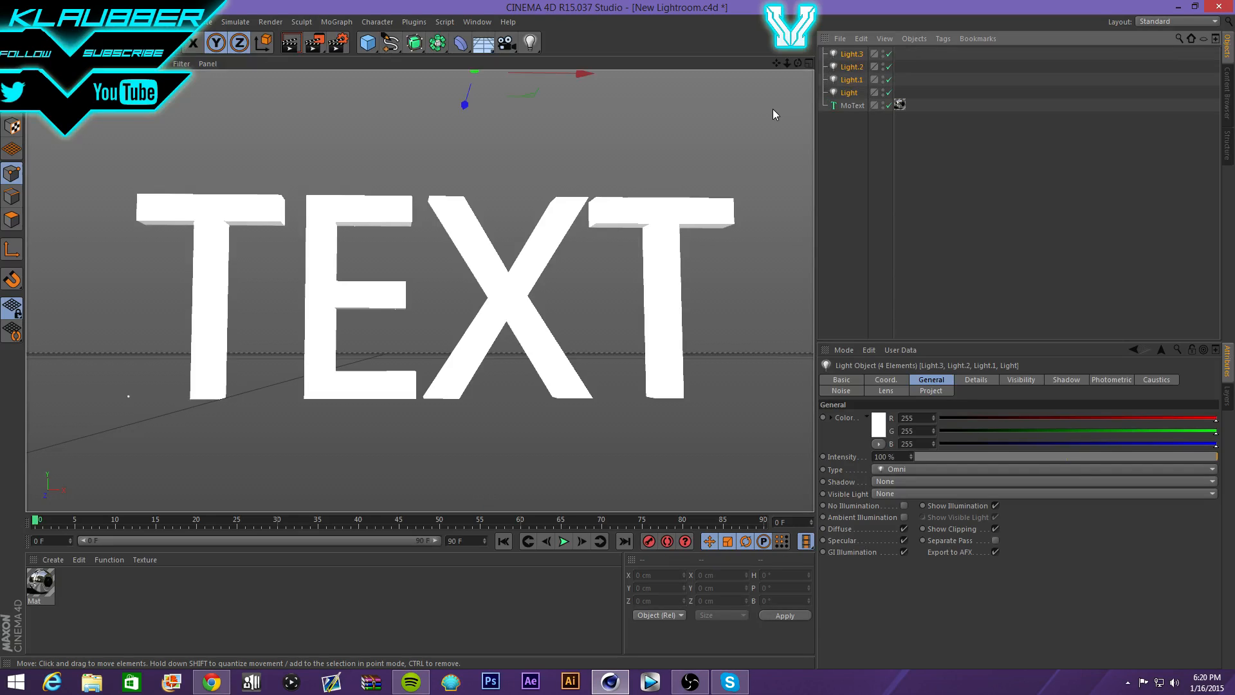
pyautogui.click(850, 67)
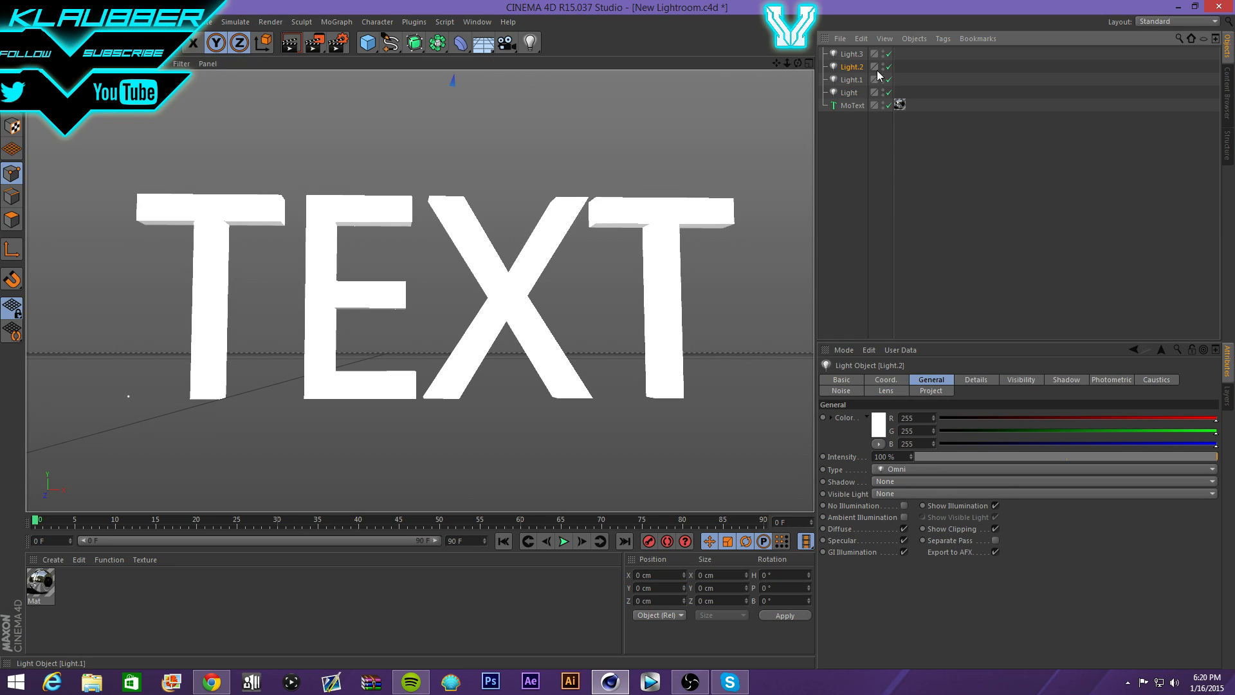
pyautogui.press('Delete')
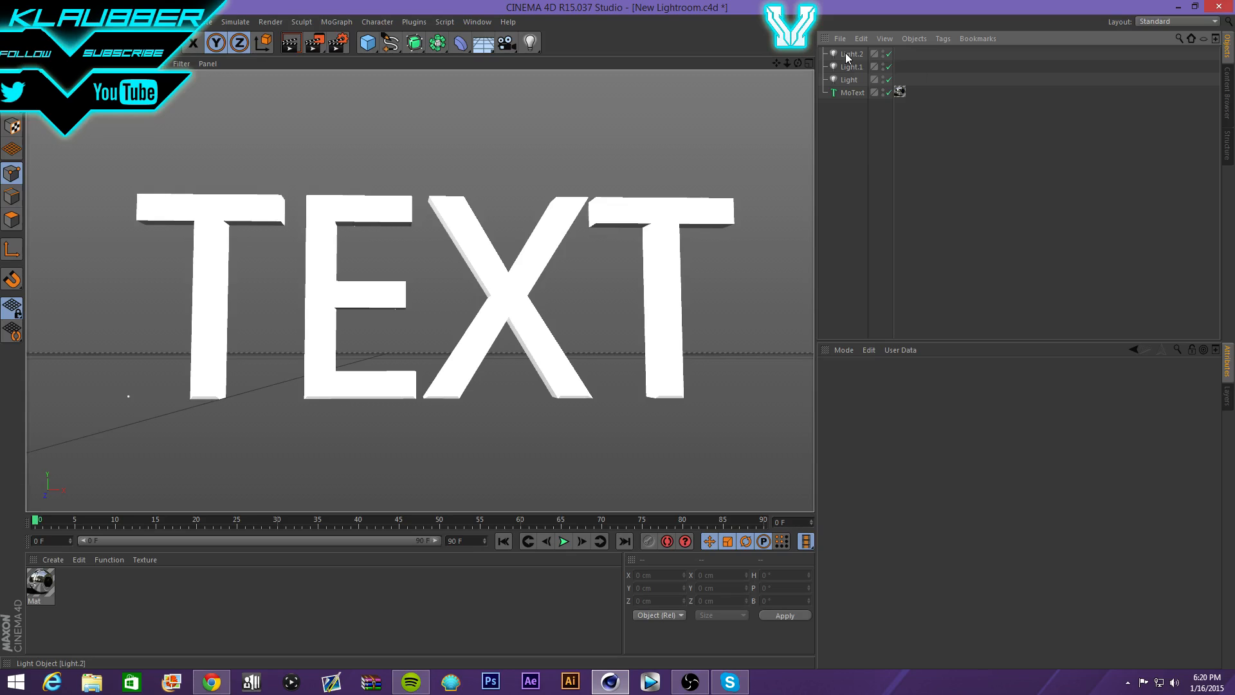
pyautogui.moveTo(905, 52); pyautogui.dragTo(825, 80)
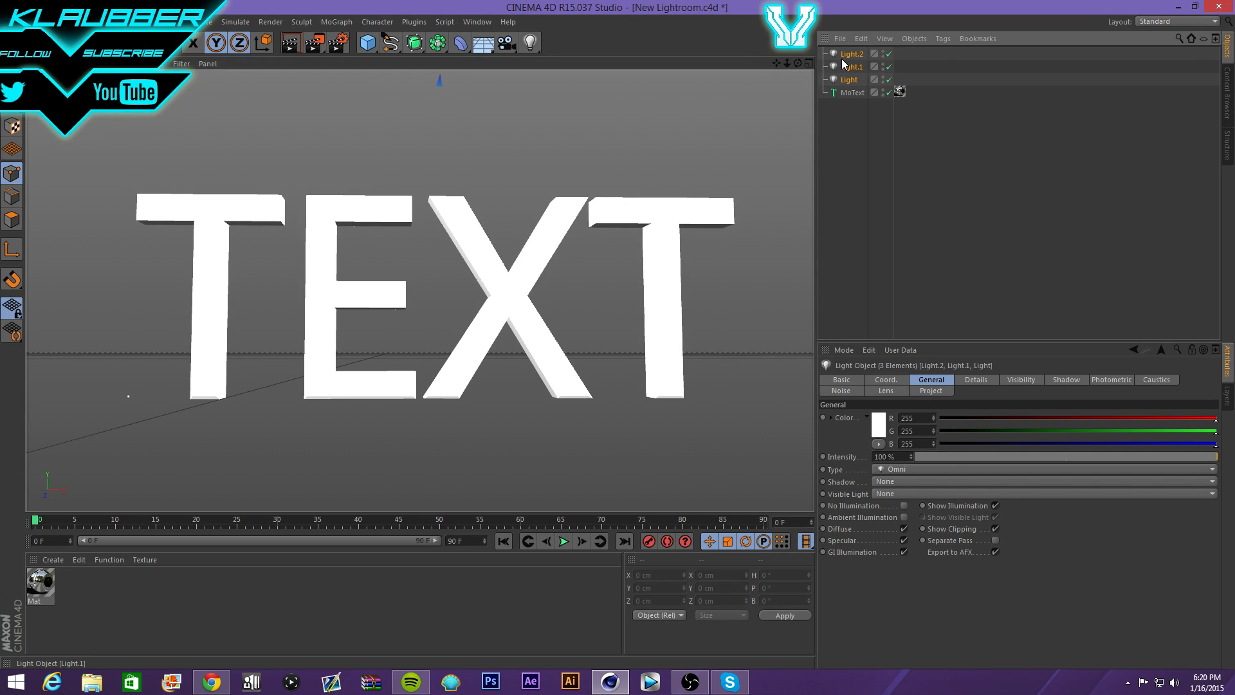
pyautogui.press('Delete')
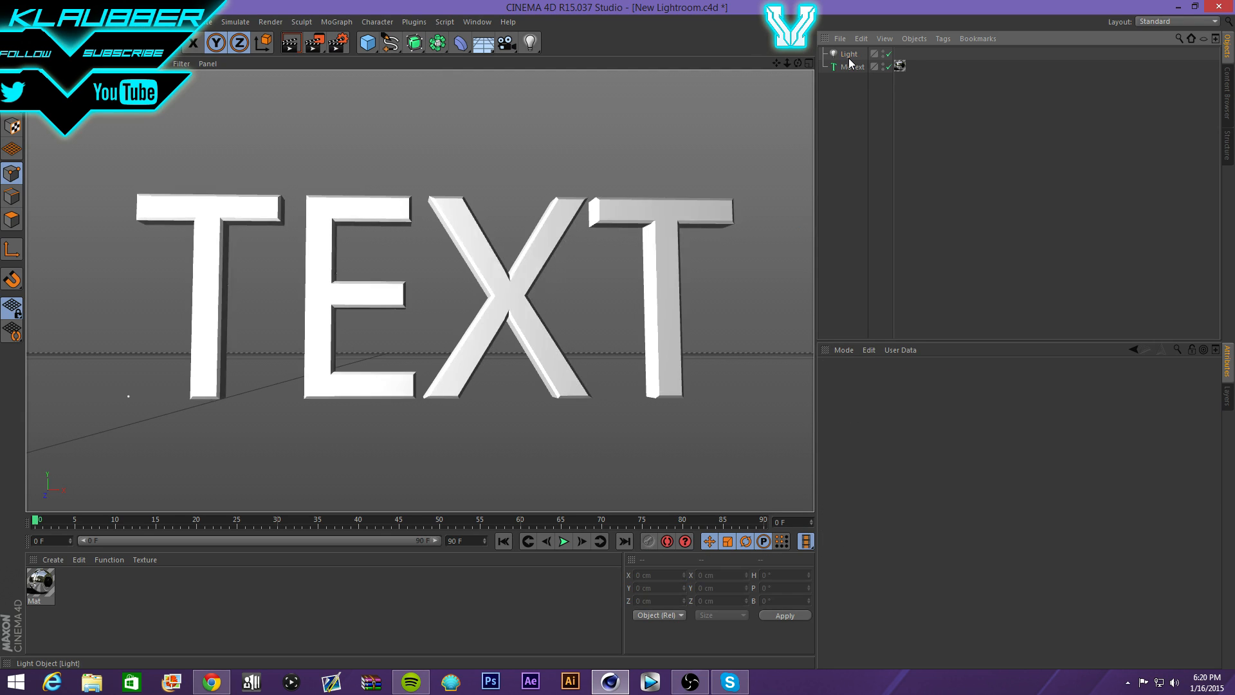
pyautogui.click(849, 54)
pyautogui.press('Delete')
# - Merge Personal lightroom.c4d from C:\Users\GFX\Cinema4D\Lightrooms into the current scene
pyautogui.click(11, 21)
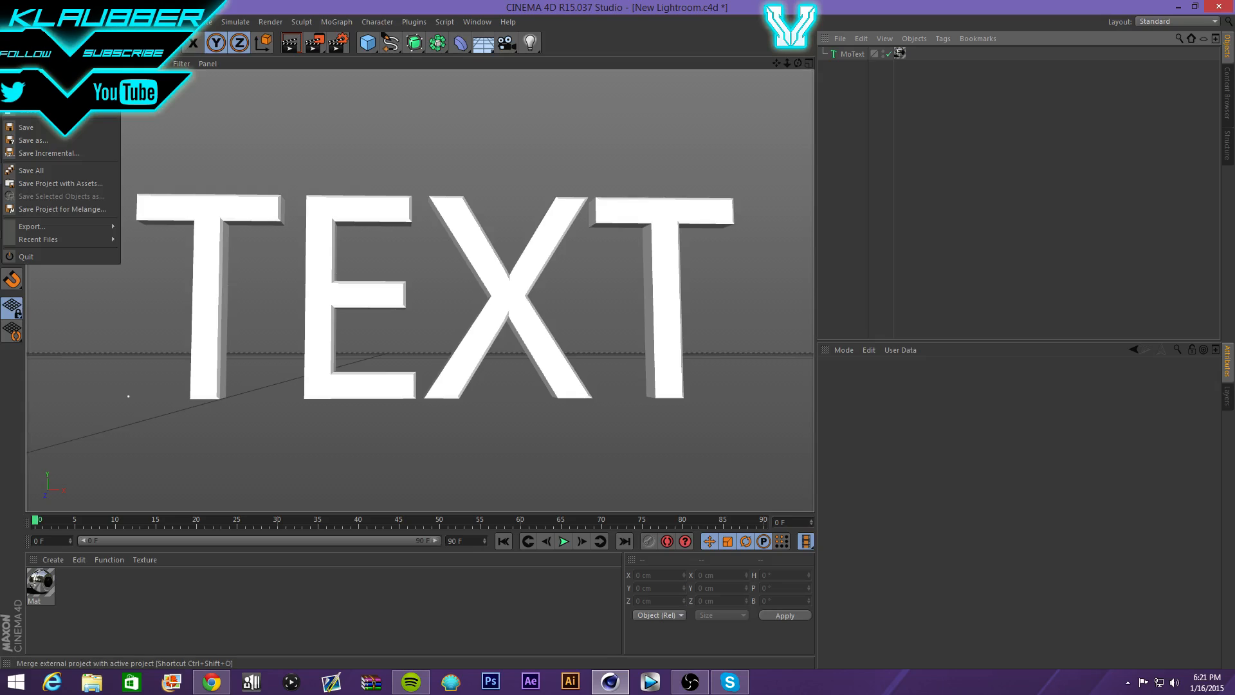
pyautogui.click(32, 67)
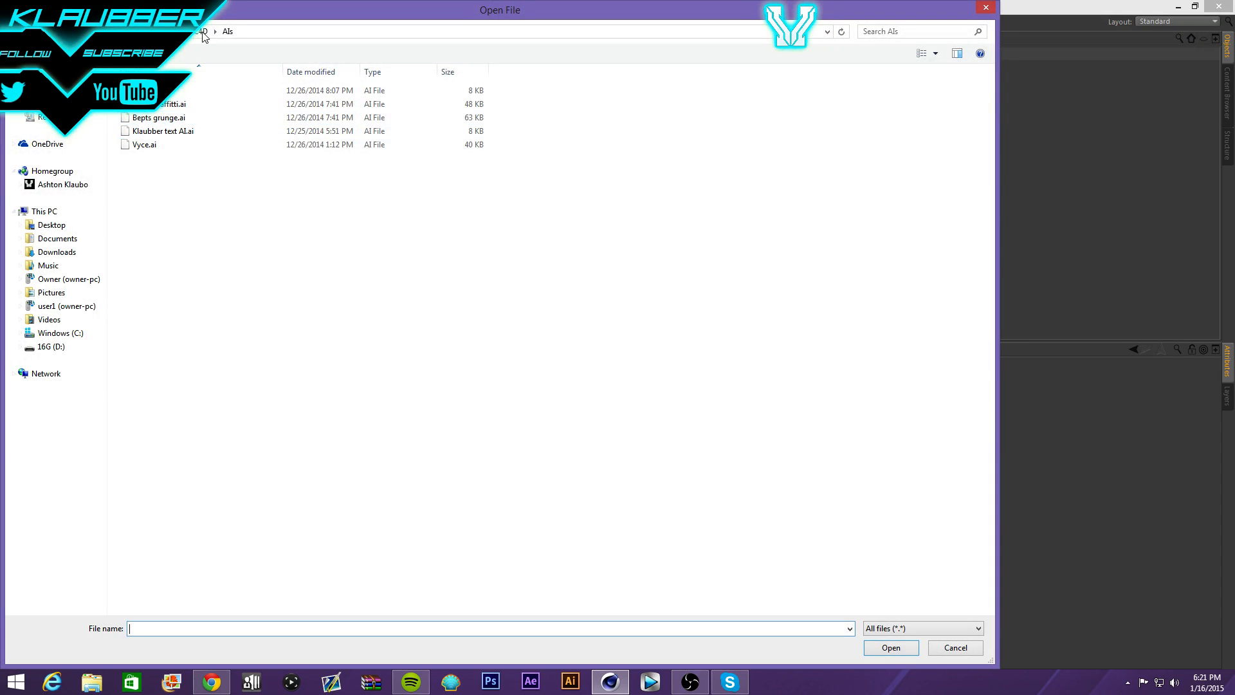
pyautogui.click(203, 32)
pyautogui.click(179, 33)
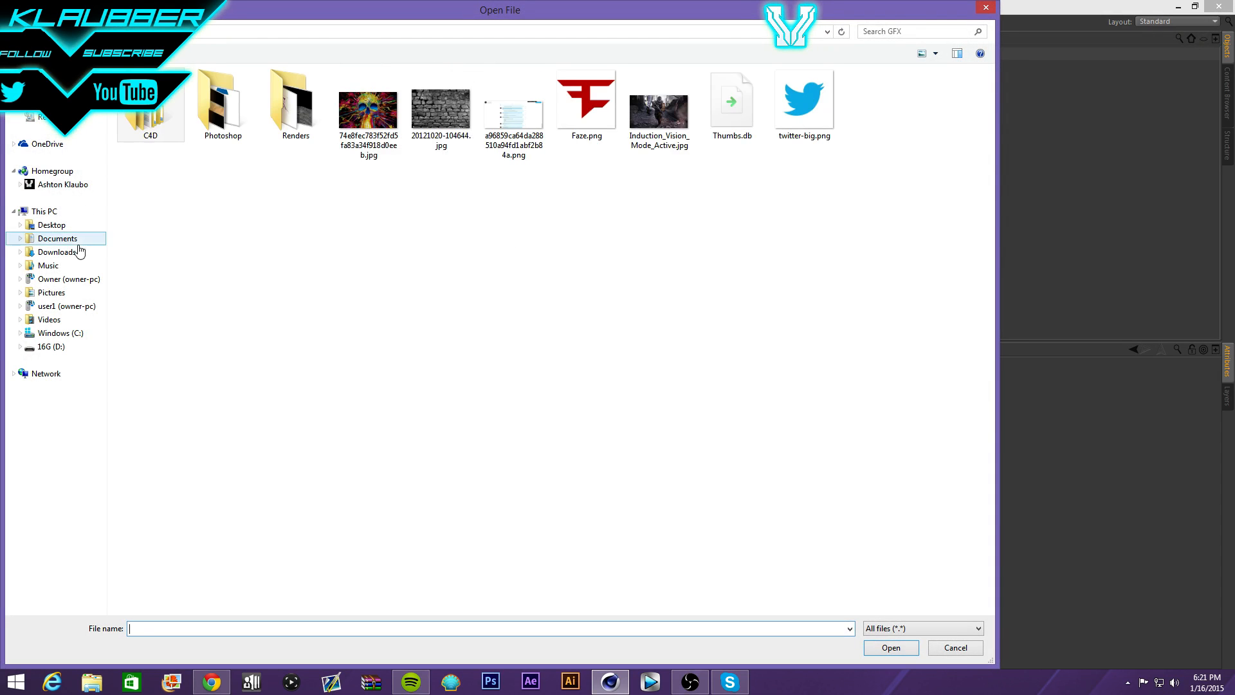
pyautogui.click(60, 332)
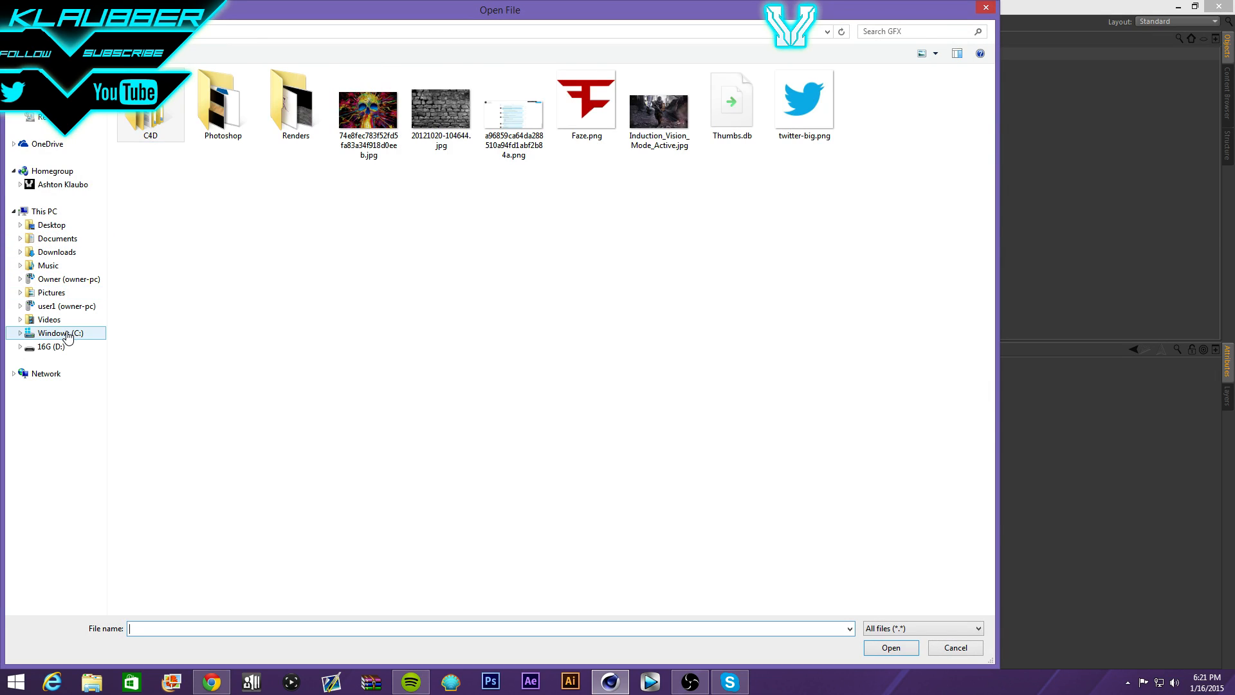
pyautogui.doubleClick(166, 252)
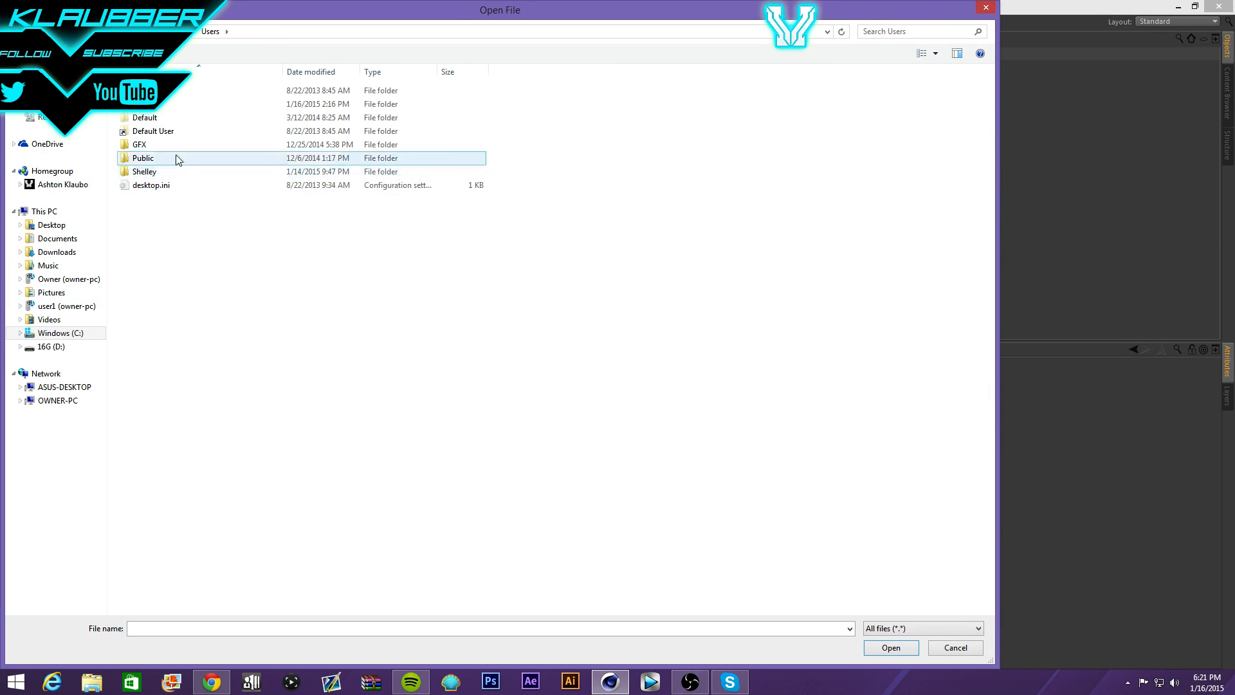
pyautogui.doubleClick(179, 134)
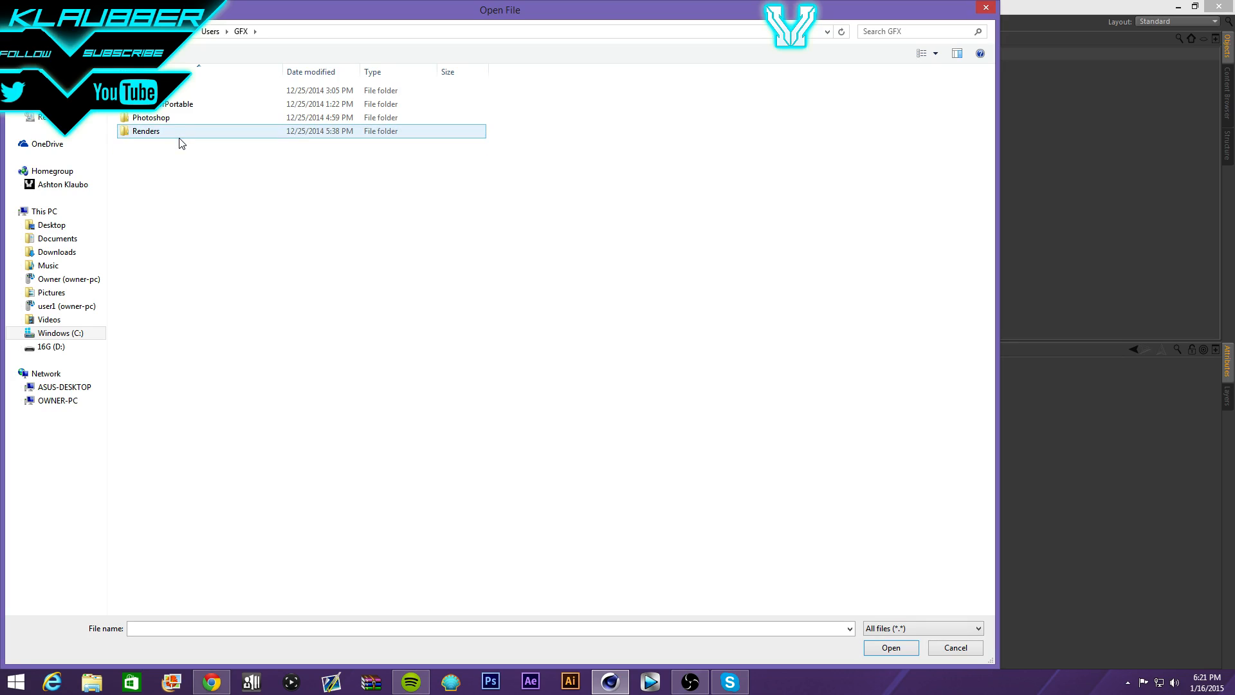
pyautogui.doubleClick(192, 90)
pyautogui.doubleClick(195, 106)
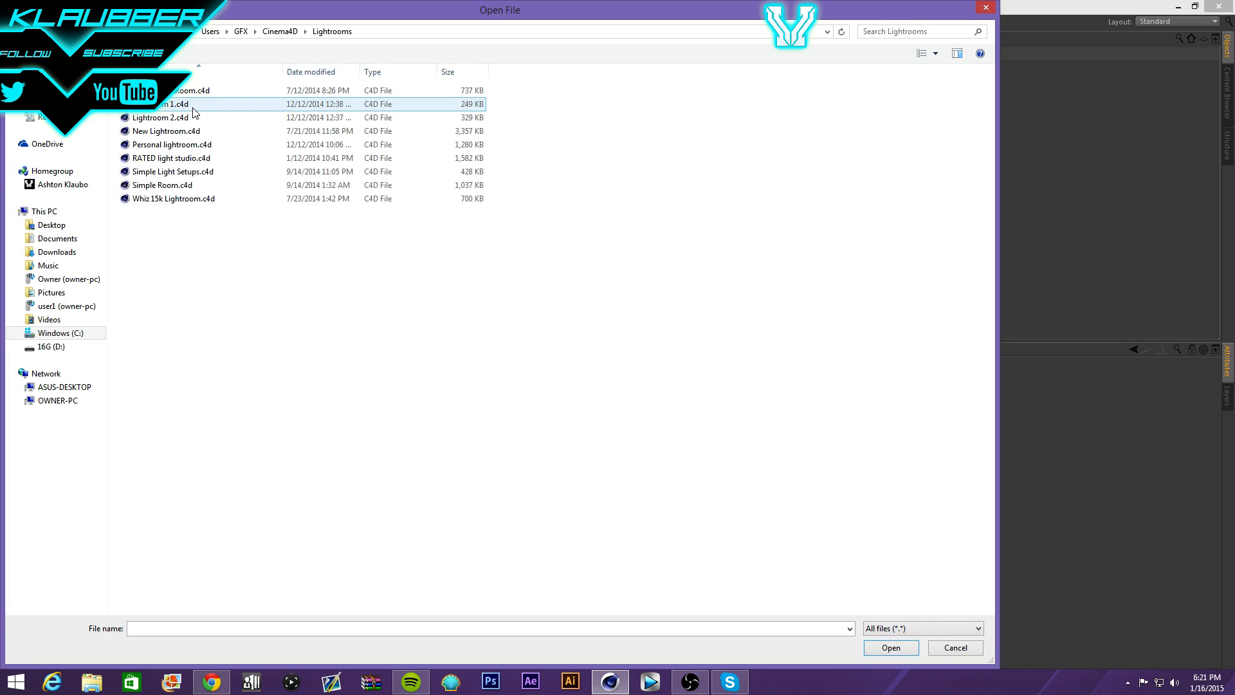
pyautogui.doubleClick(204, 149)
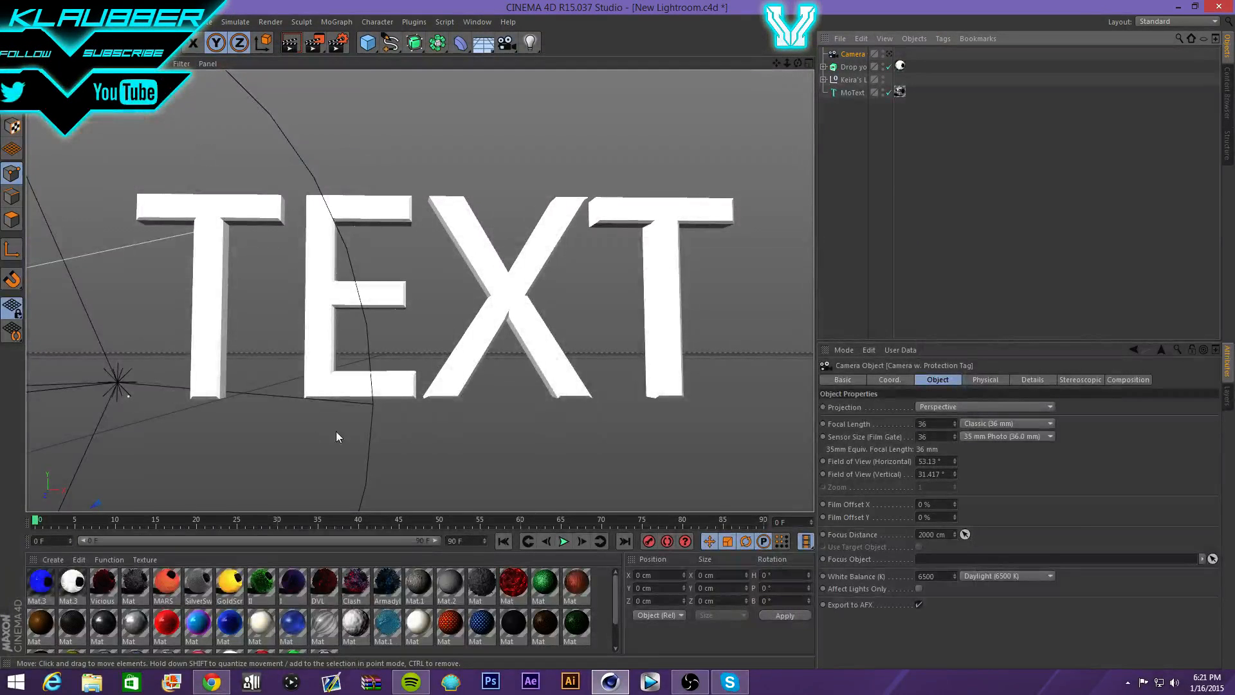
# - Reposition the camera and test-render the merged scene, dismissing the missing-texture Asset Error
pyautogui.moveTo(107, 378); pyautogui.dragTo(372, 285)
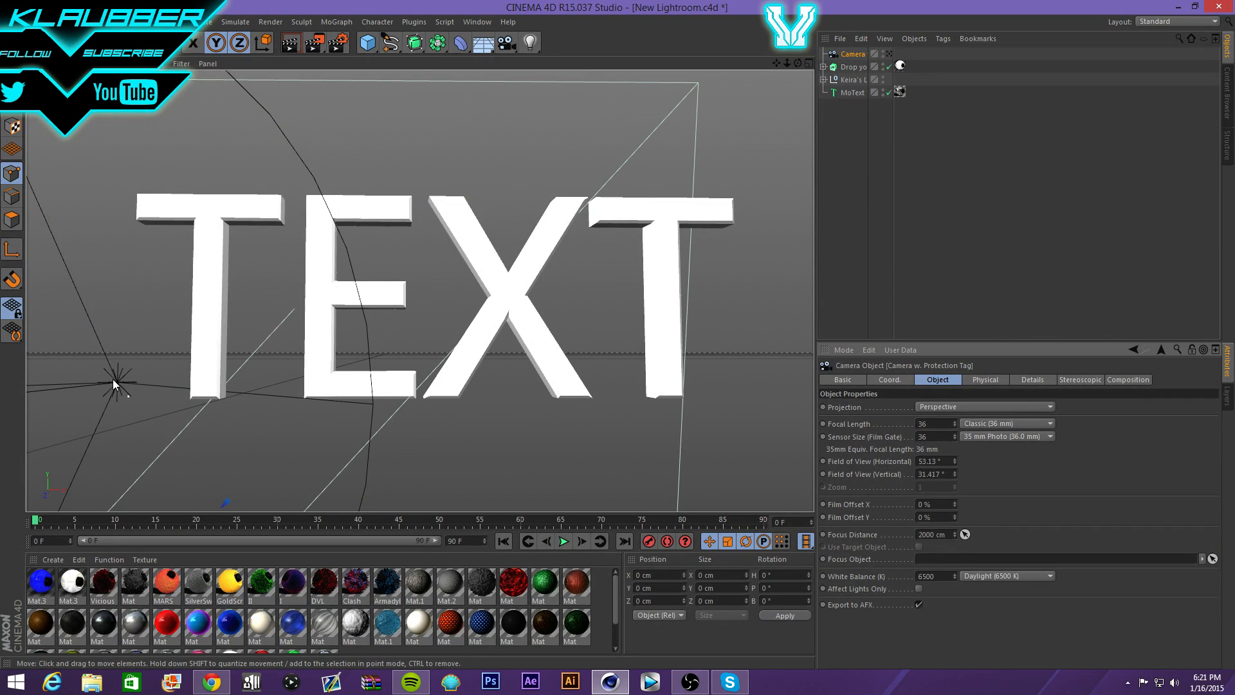
pyautogui.scroll(-4, 487, 206)
pyautogui.scroll(-5, 483, 191)
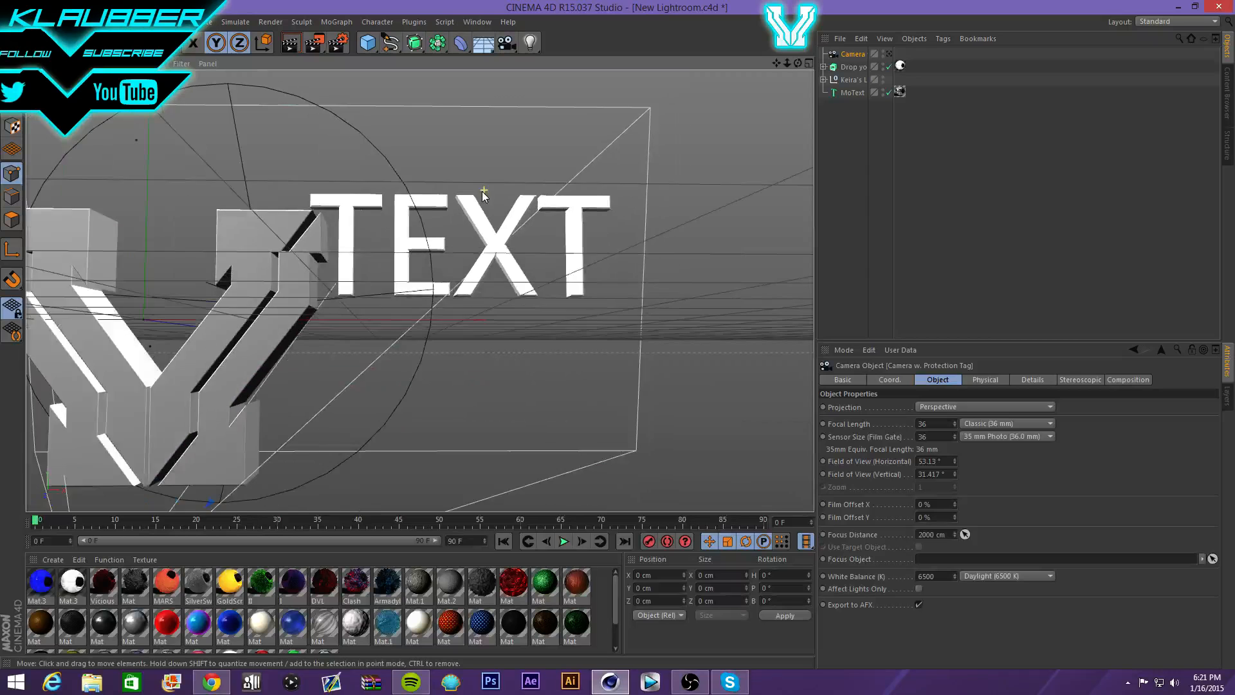
pyautogui.scroll(3, 110, 270)
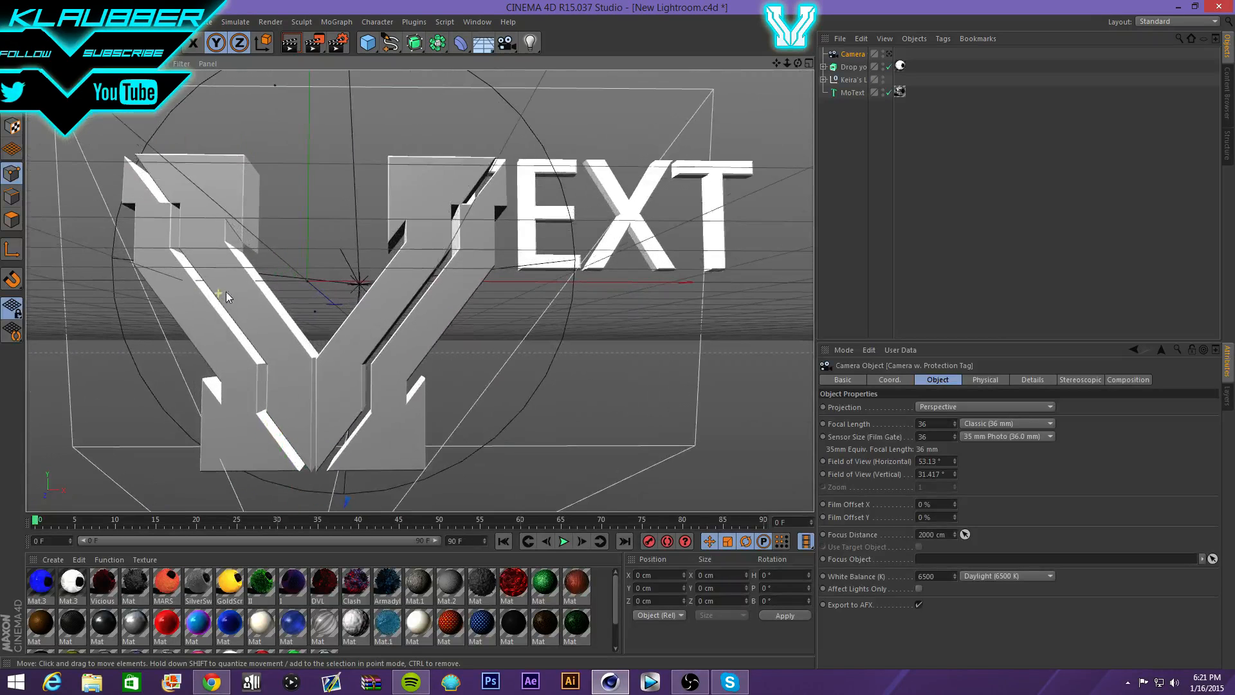
pyautogui.click(291, 46)
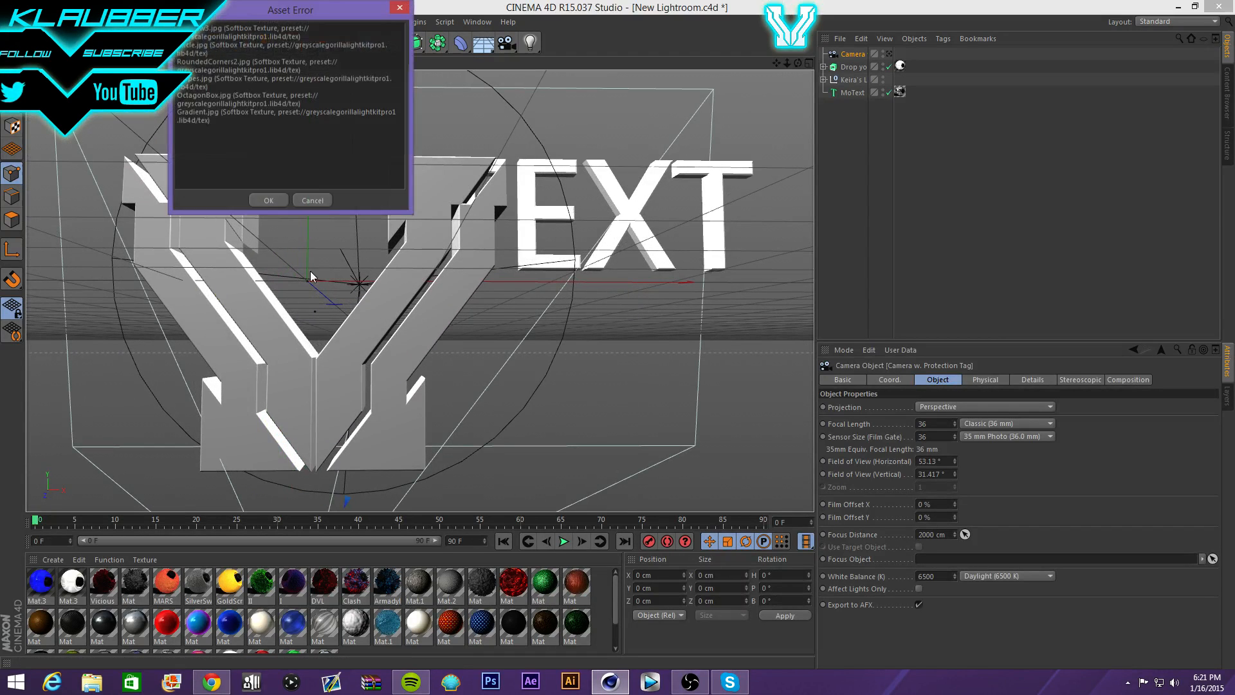
pyautogui.click(272, 201)
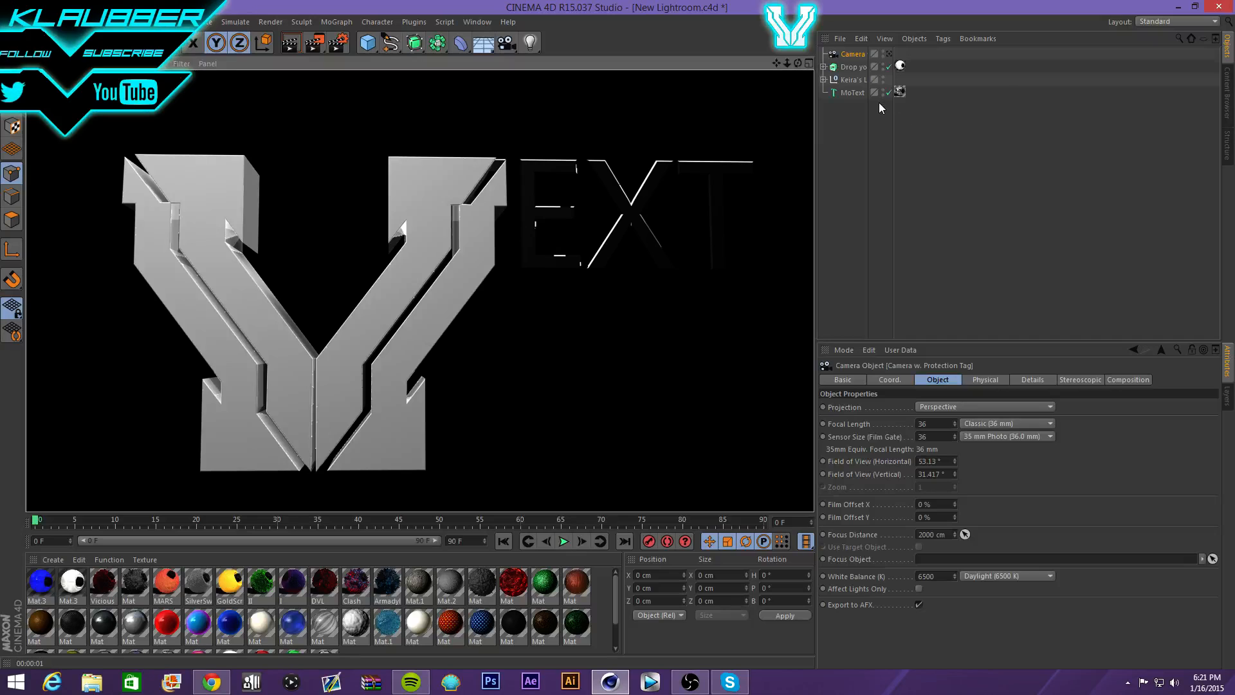
# - Delete the Drop extrude object carrying the V logo
pyautogui.click(852, 67)
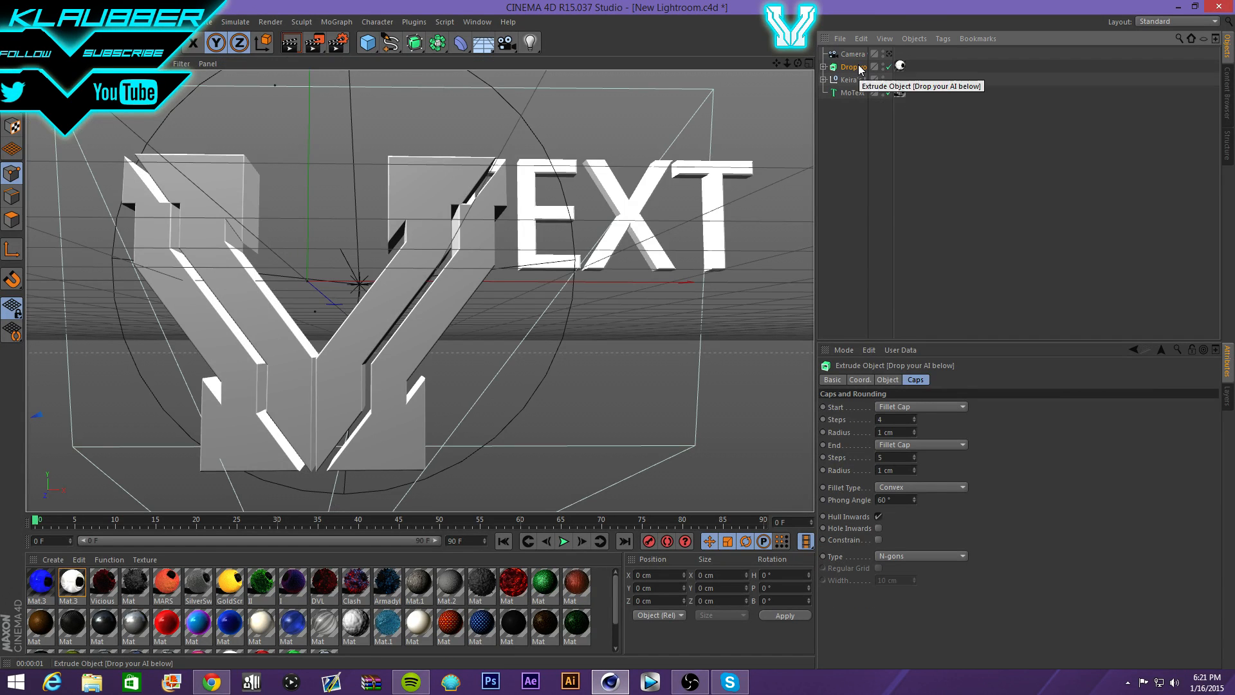
pyautogui.press('Delete')
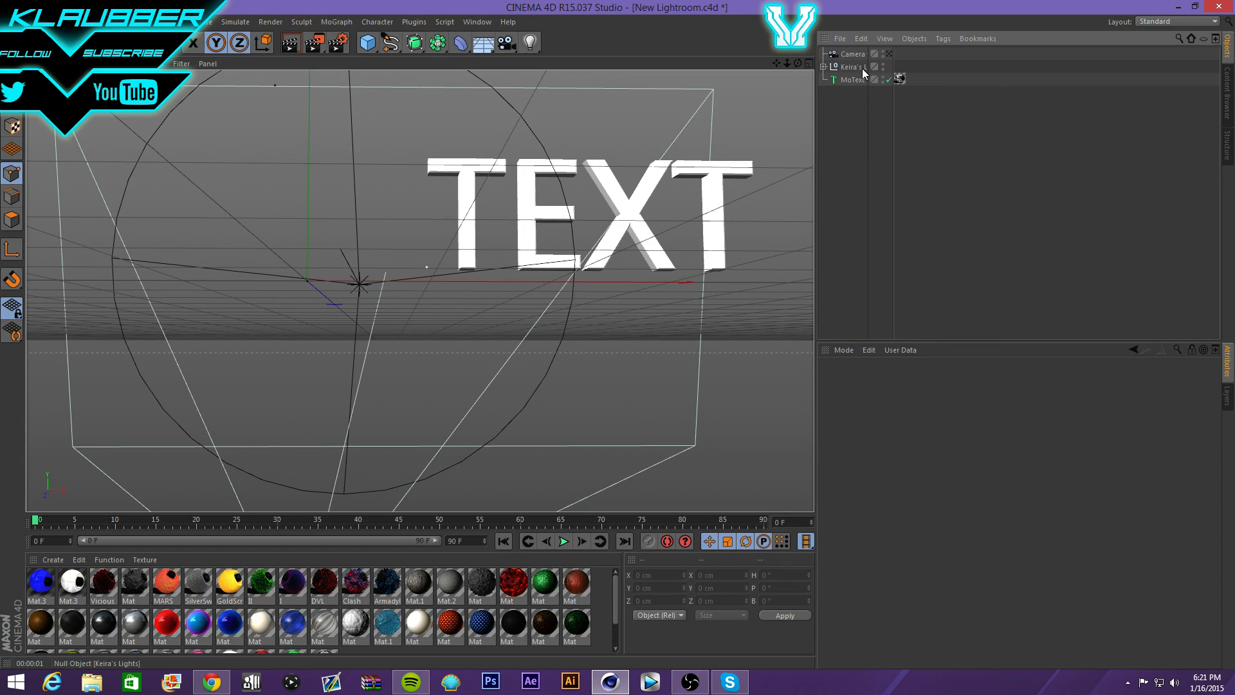
pyautogui.click(862, 68)
# - Move the light rig to the left of the TEXT and orbit the view onto the letters
pyautogui.rightClick(857, 68)
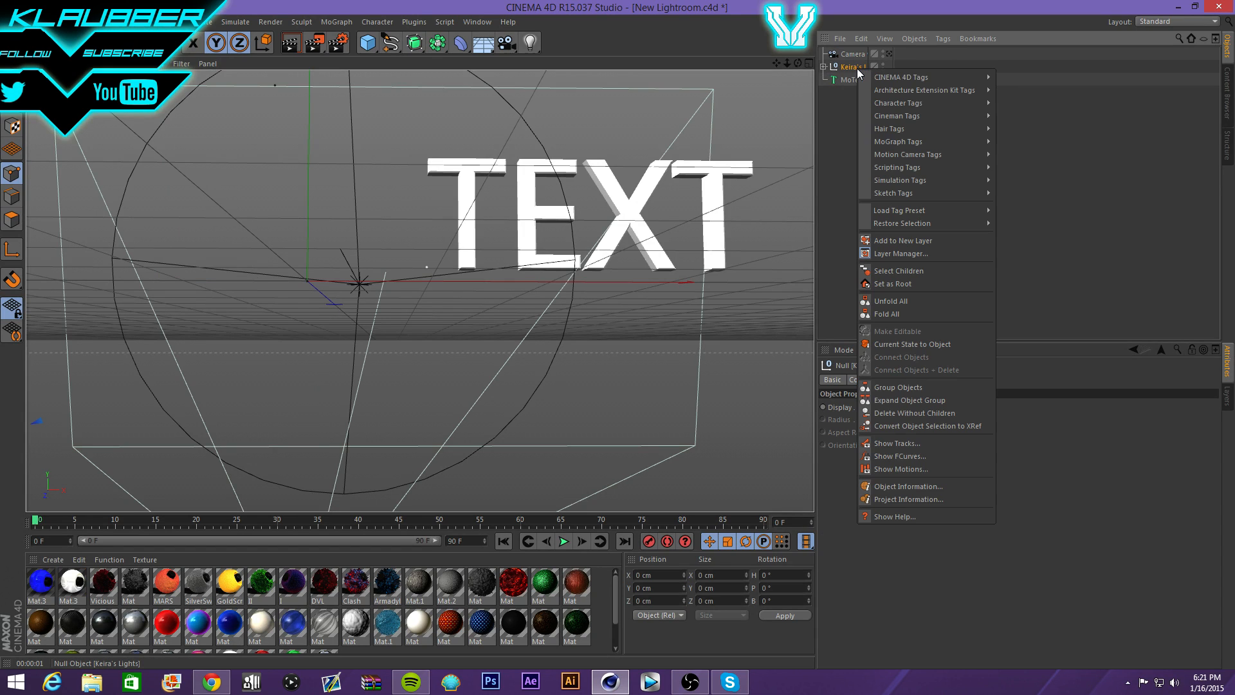
pyautogui.click(791, 306)
pyautogui.moveTo(360, 316); pyautogui.dragTo(398, 285)
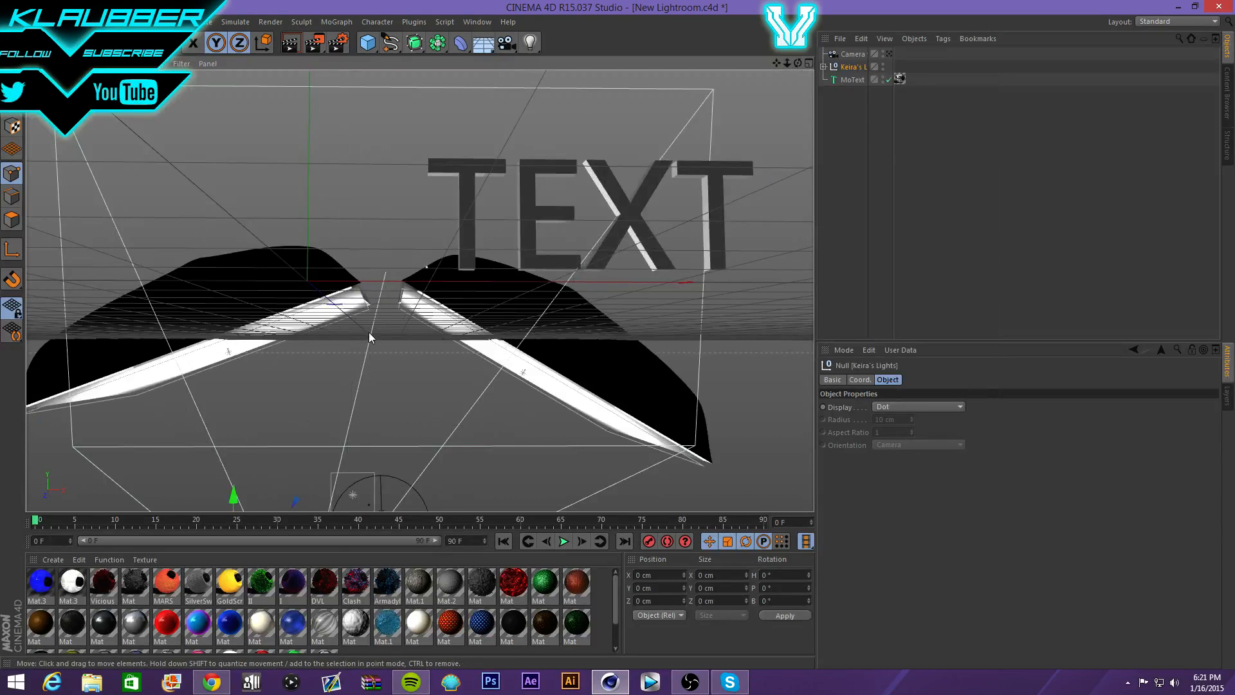
pyautogui.moveTo(368, 331); pyautogui.dragTo(226, 323)
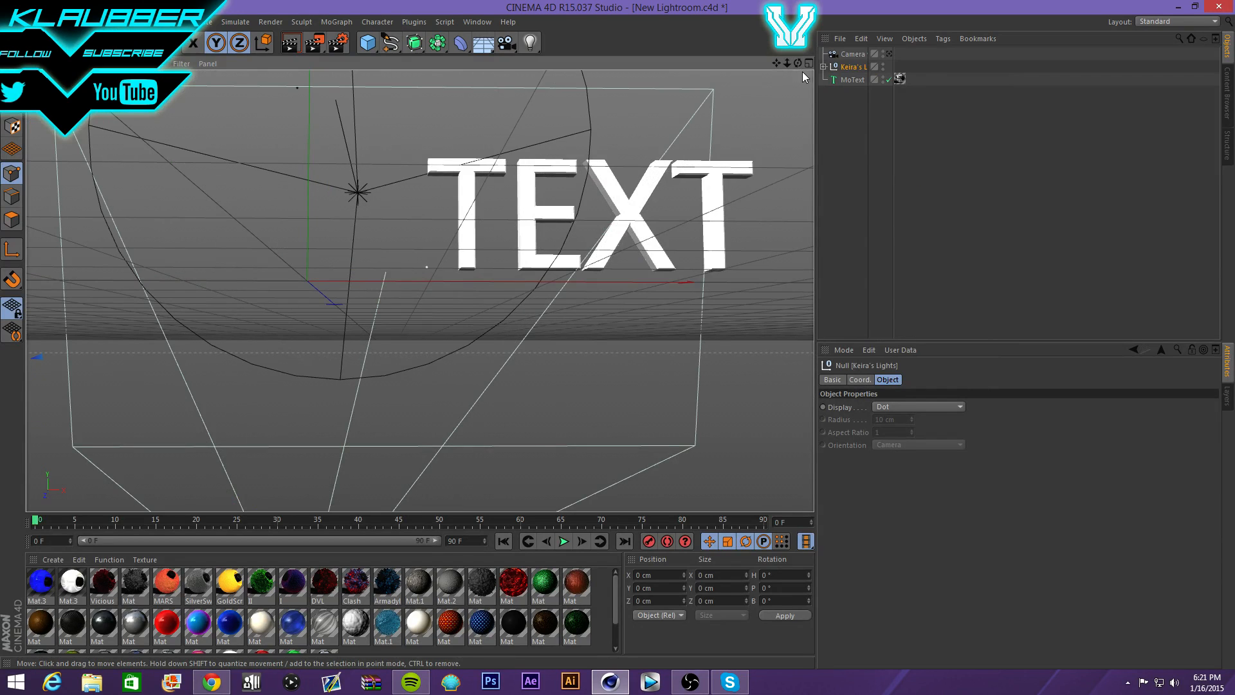
pyautogui.moveTo(798, 63); pyautogui.dragTo(615, 252)
# - Test-render the lit TEXT, then nudge the light up and to the left
pyautogui.click(288, 50)
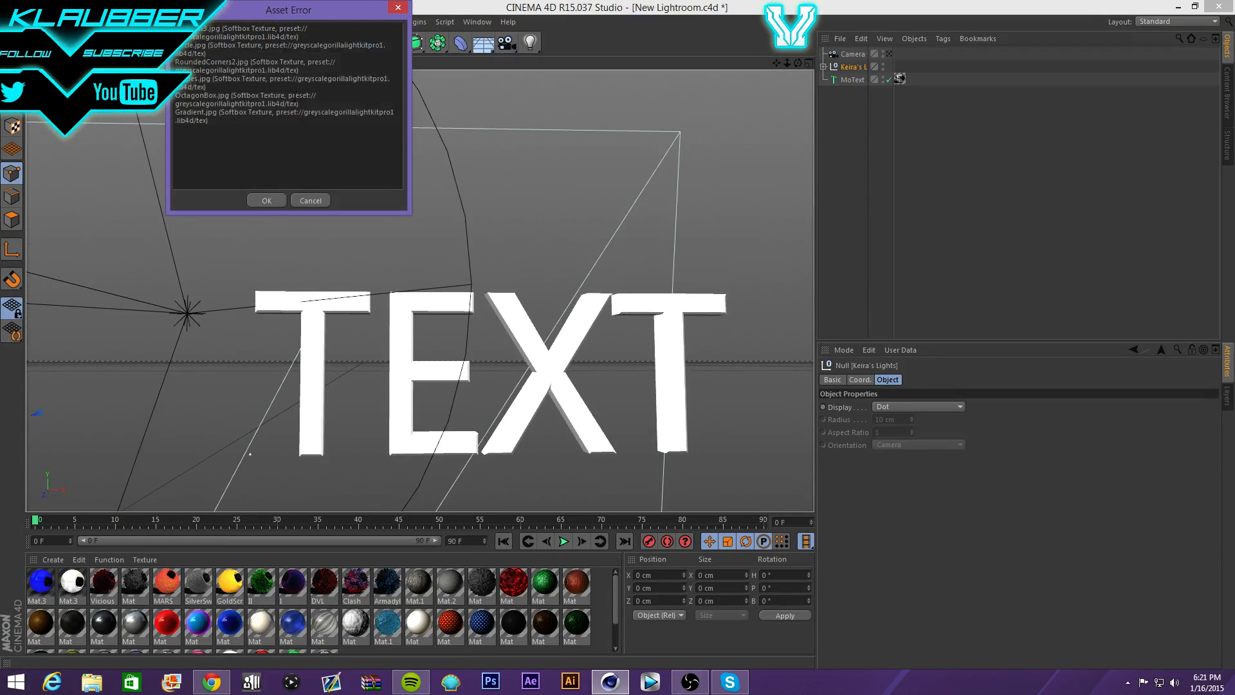
pyautogui.click(273, 196)
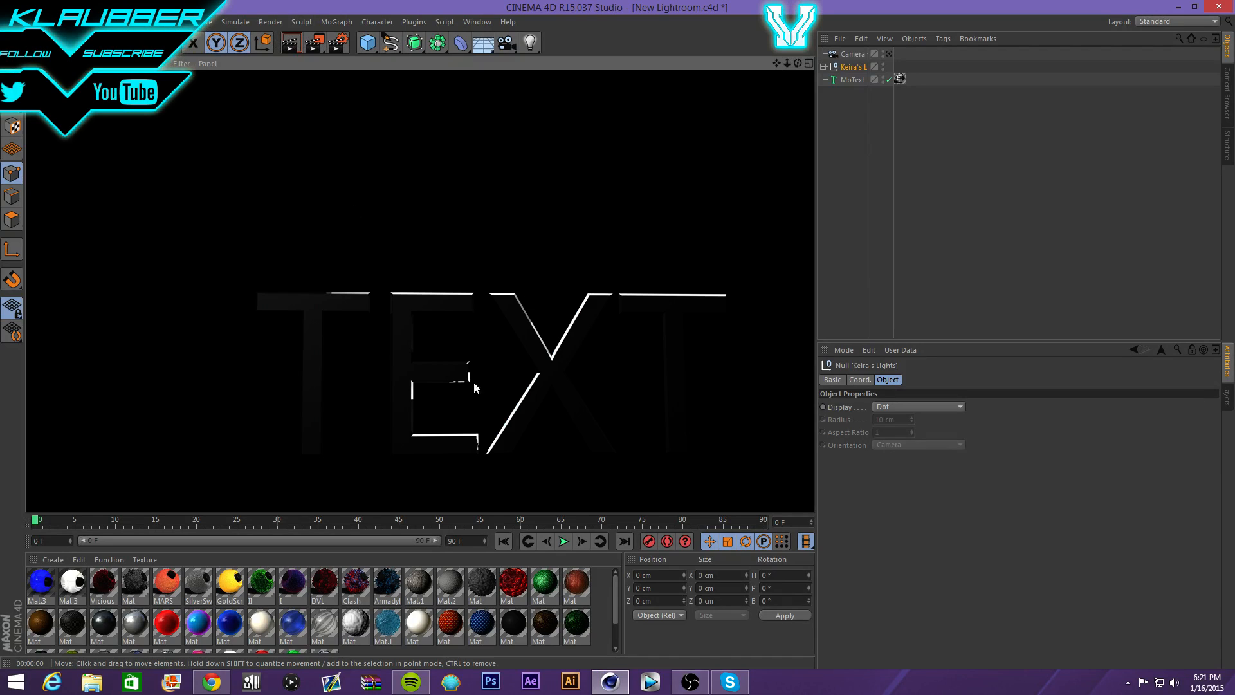
pyautogui.click(692, 138)
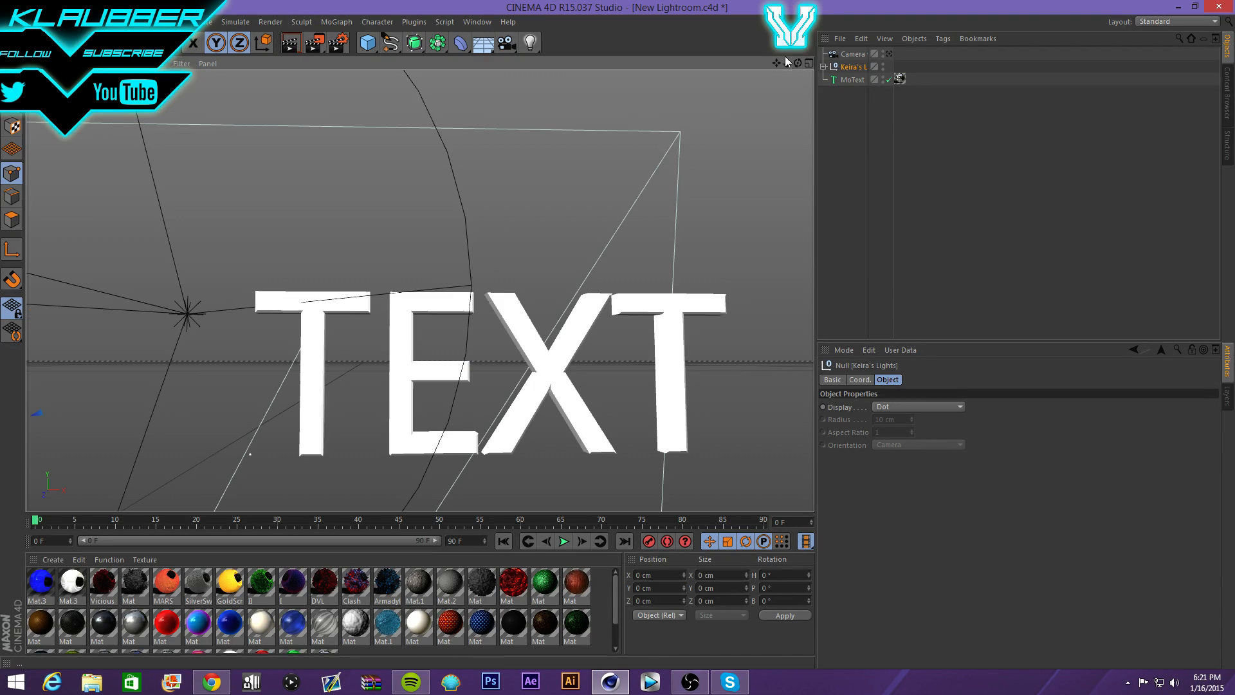
pyautogui.moveTo(188, 310)
pyautogui.mouseDown()
pyautogui.moveTo(113, 356)
pyautogui.moveTo(191, 310)
pyautogui.mouseUp()
# - Shift the light rig right and test-render the dark TEXT scene
pyautogui.scroll(-7, 297, 228)
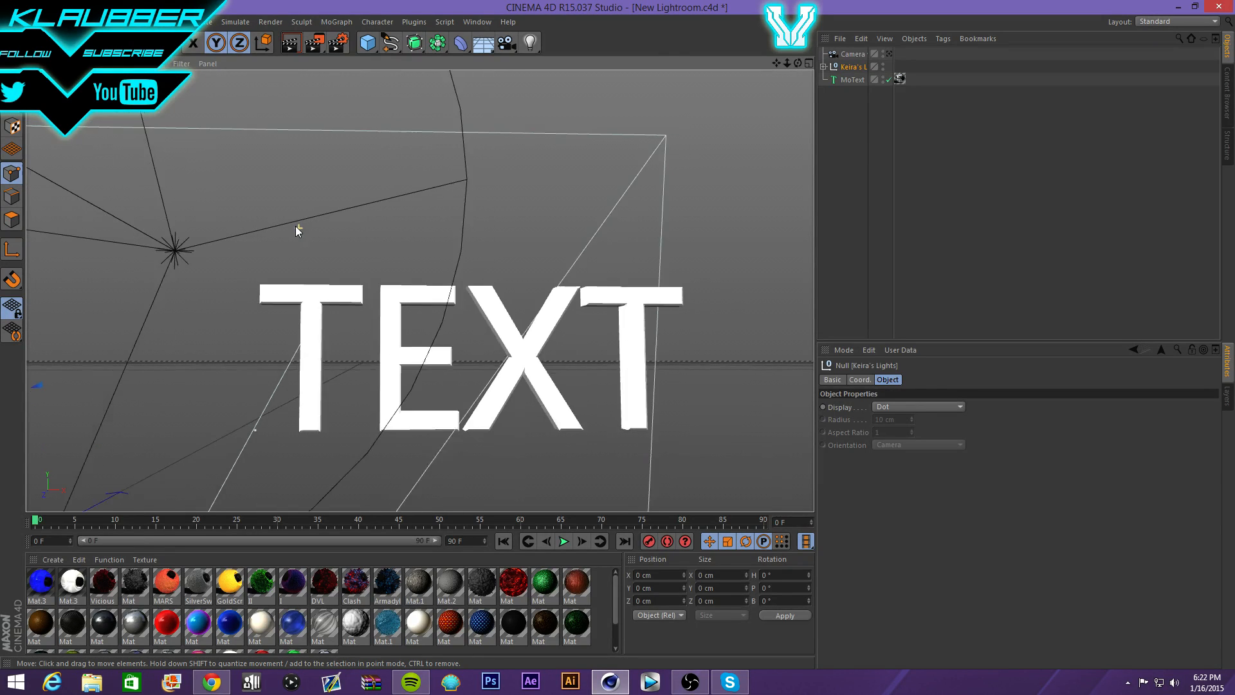
pyautogui.scroll(-6, 194, 334)
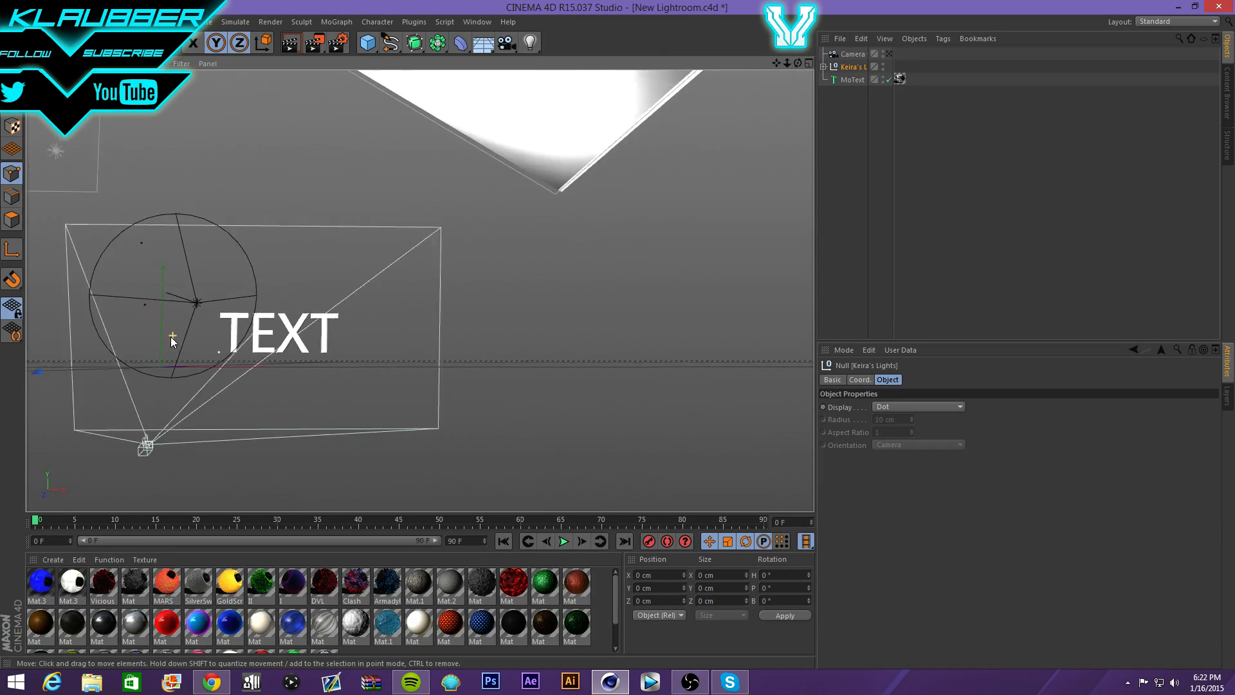
pyautogui.moveTo(105, 384); pyautogui.dragTo(175, 391)
pyautogui.scroll(12, 175, 385)
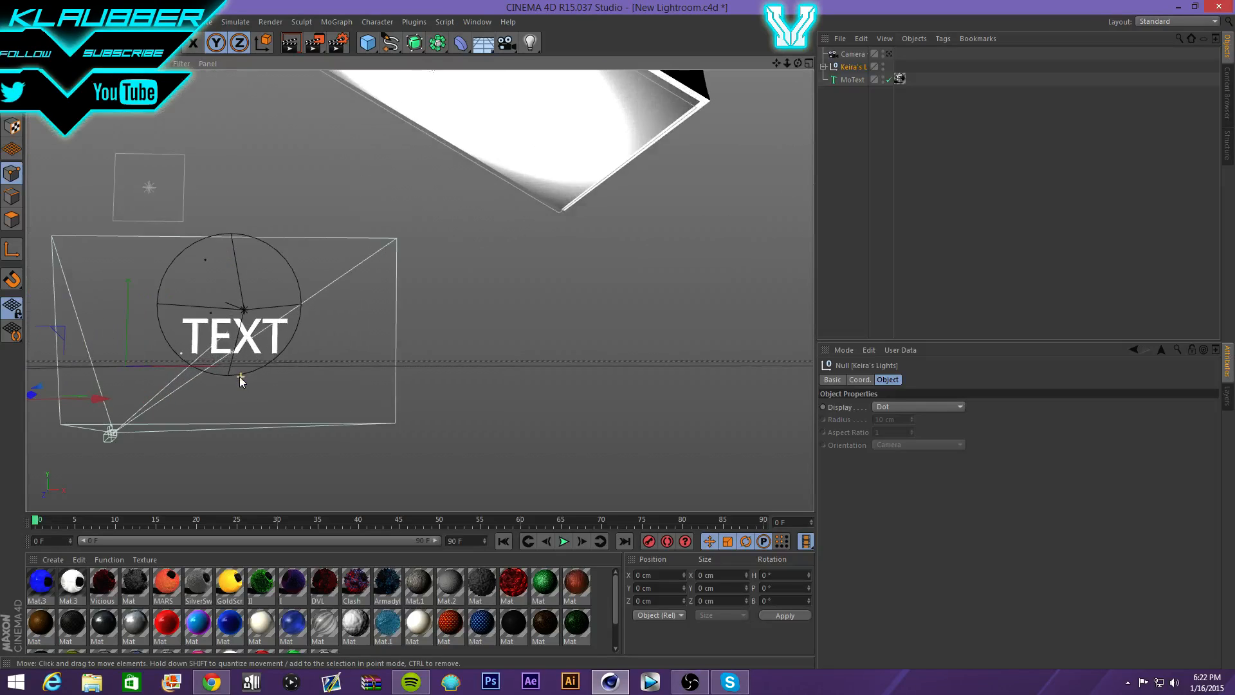
pyautogui.scroll(8, 234, 333)
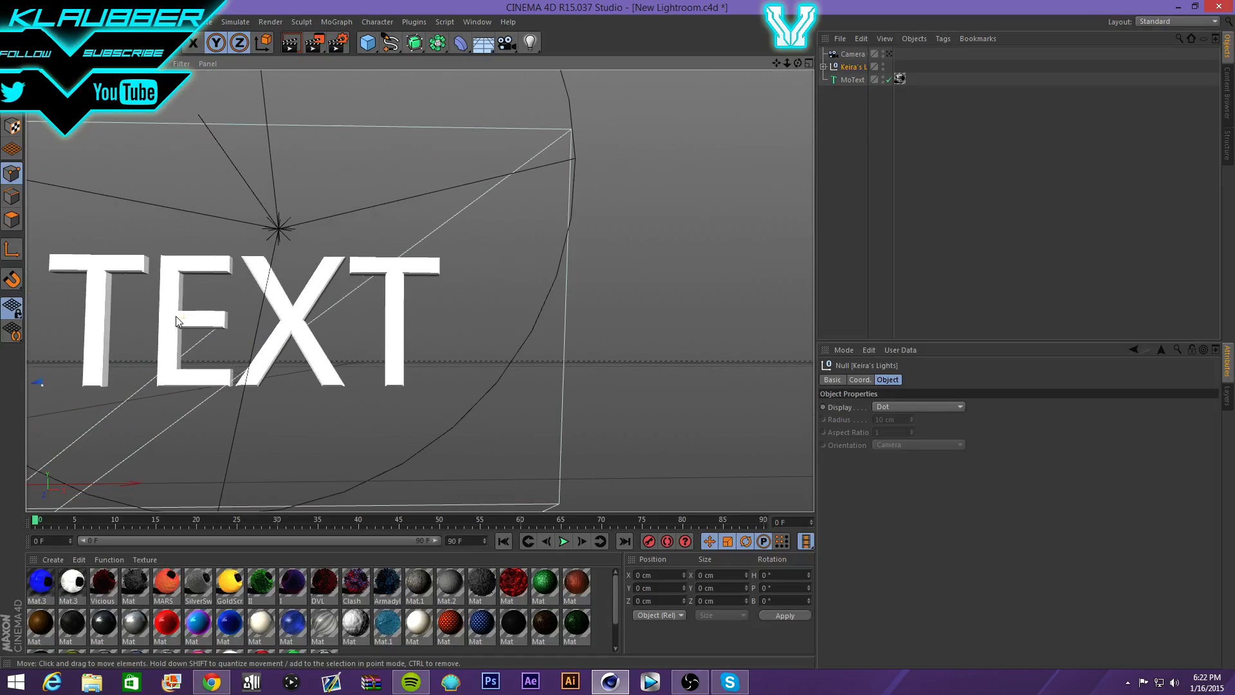
pyautogui.scroll(2, 42, 328)
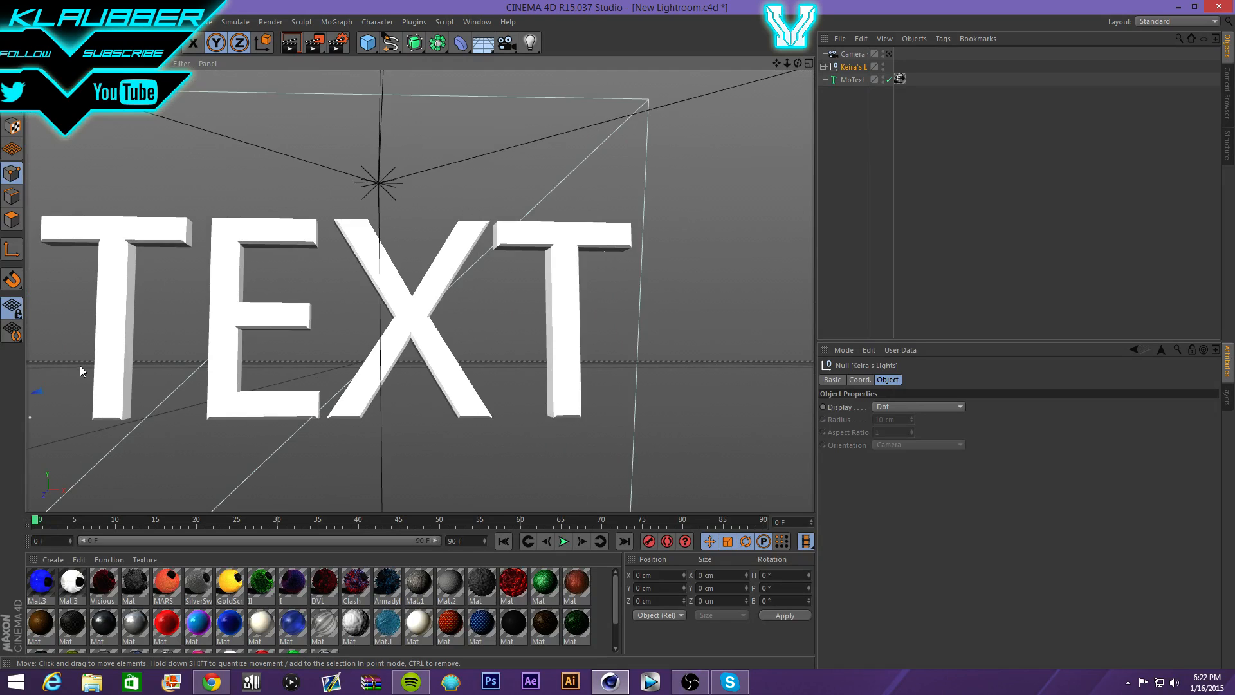
pyautogui.scroll(2, 29, 357)
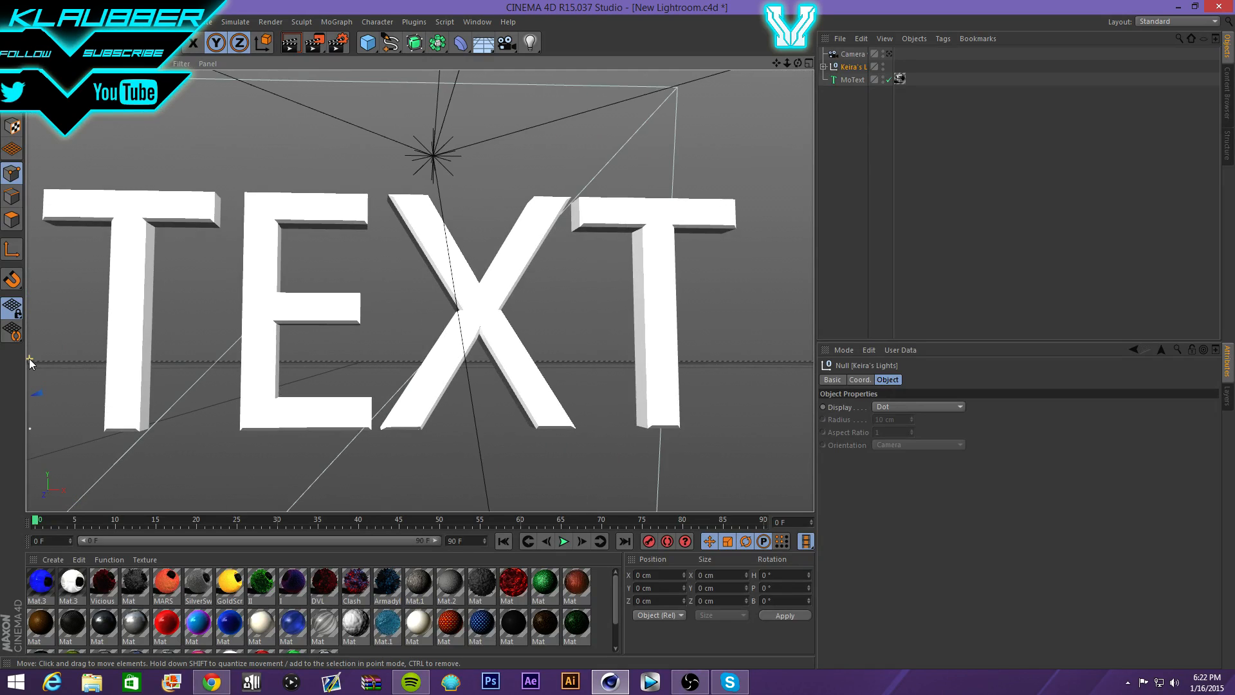
pyautogui.click(312, 45)
pyautogui.click(275, 203)
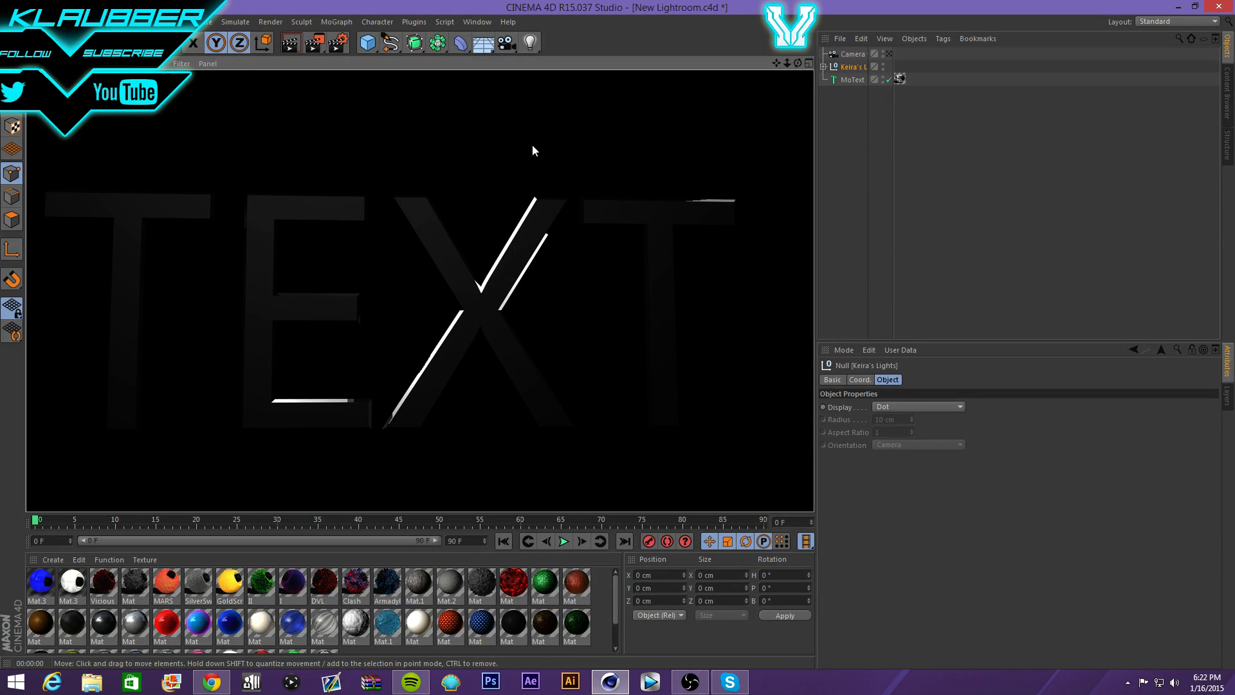
# - Delete MoText's Mat texture tag and drag Mat.3 onto the TEXT
pyautogui.click(901, 78)
pyautogui.press('Delete')
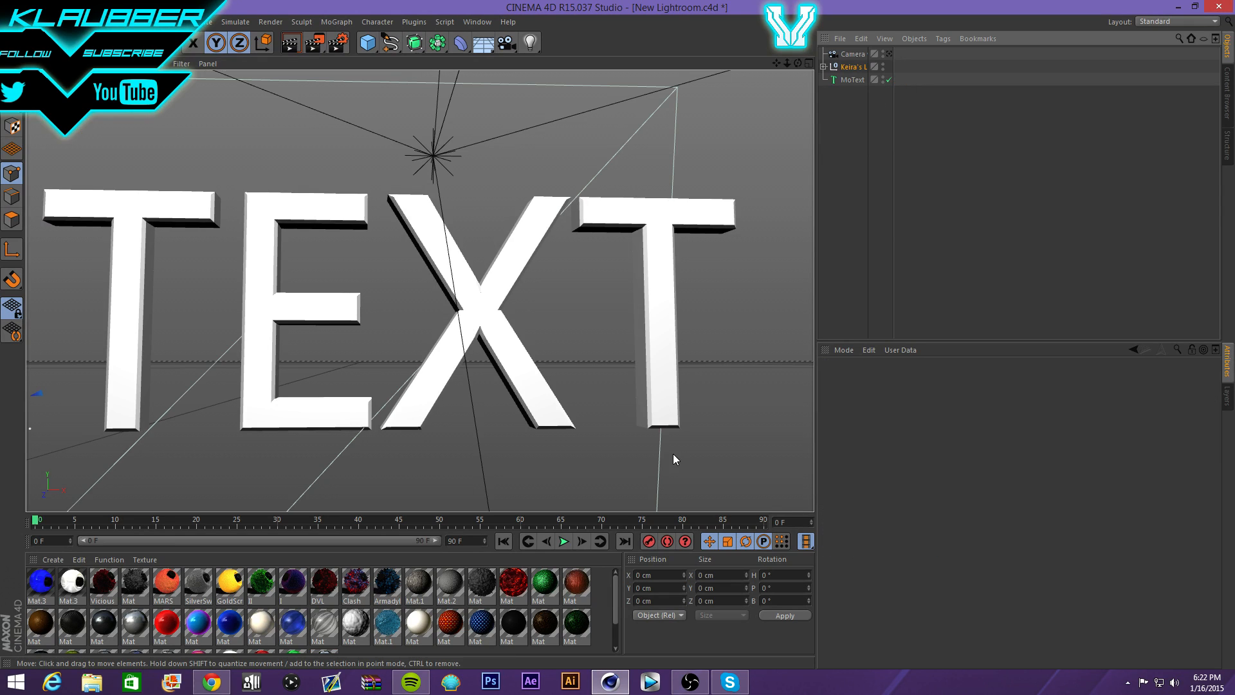
pyautogui.scroll(-1, 484, 634)
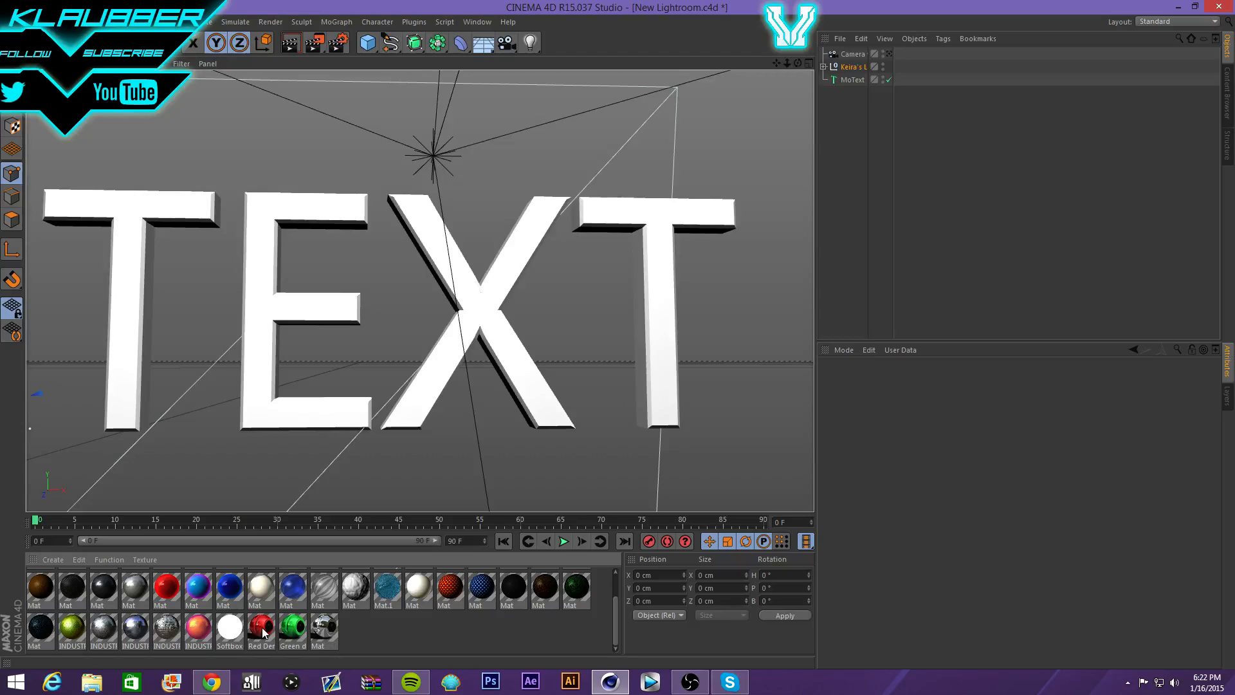
pyautogui.scroll(1, 289, 635)
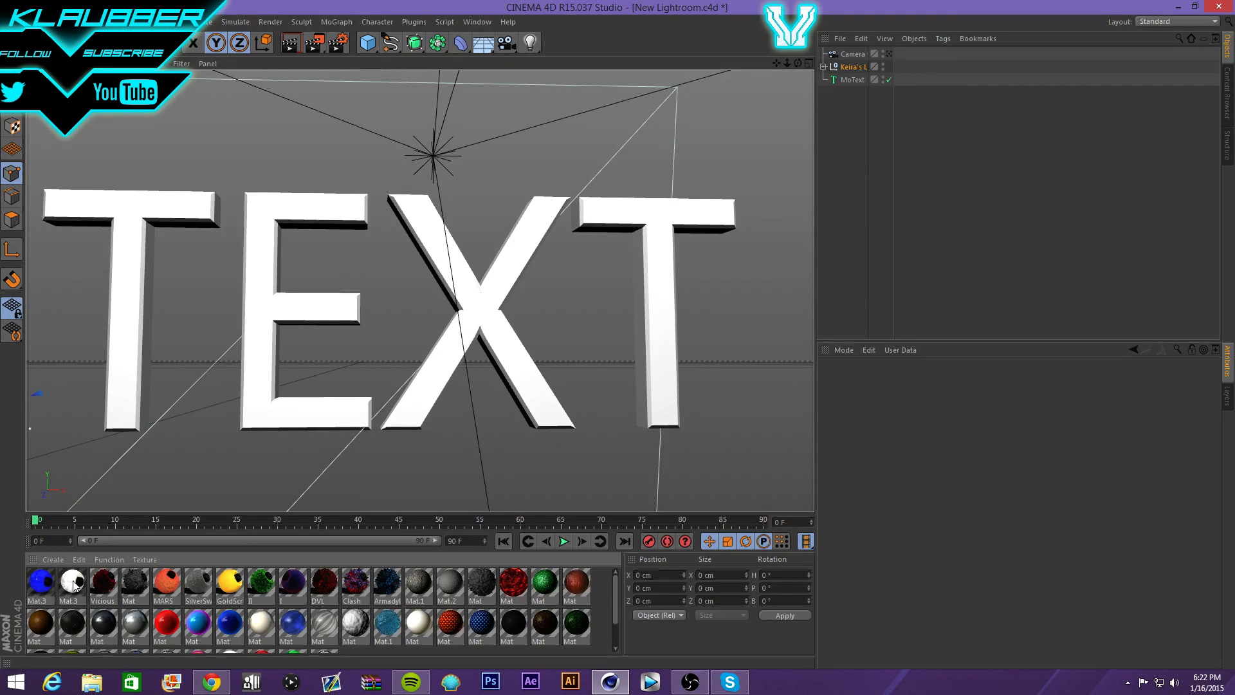
pyautogui.moveTo(74, 583); pyautogui.dragTo(261, 392)
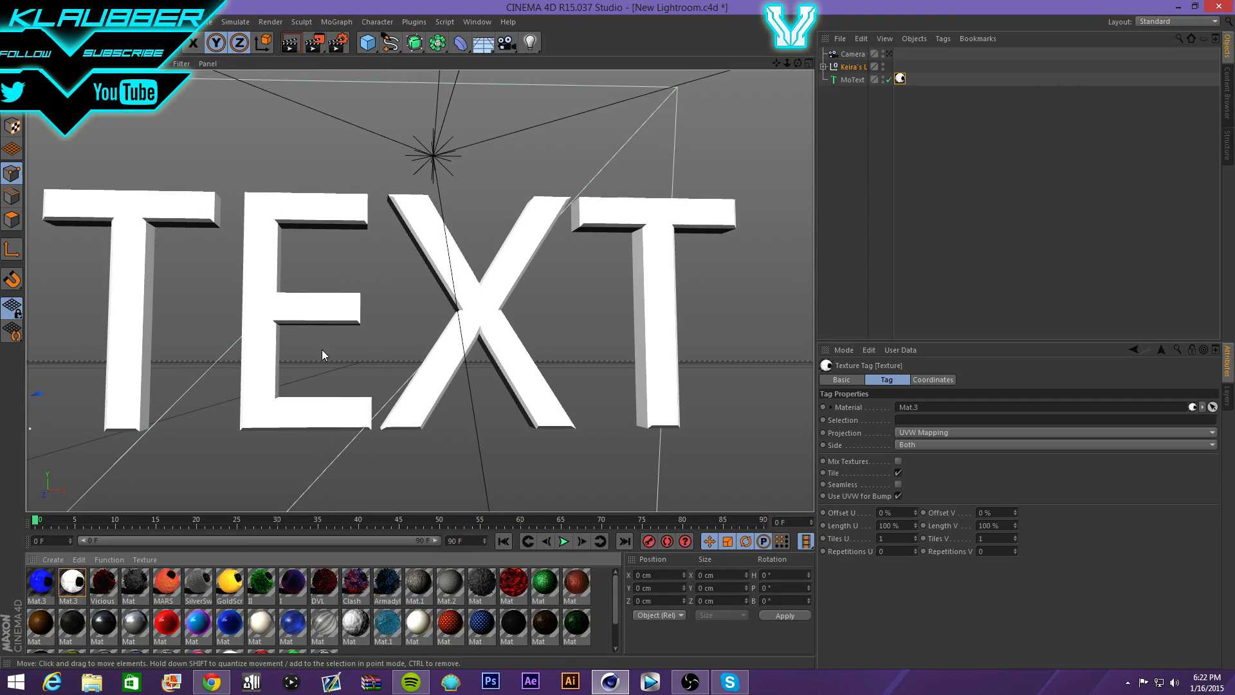
# - Set Mat.3's projection to Cubic, render the white TEXT on black, then minimize Cinema 4D
pyautogui.click(953, 432)
pyautogui.click(945, 487)
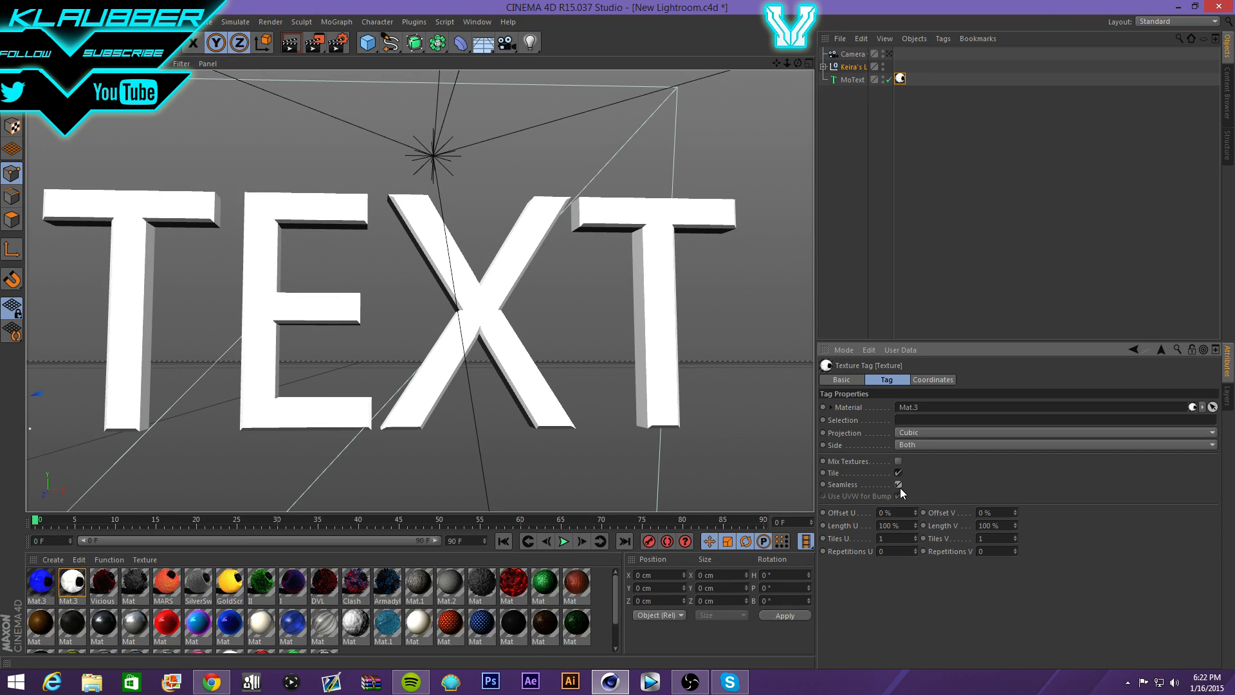
pyautogui.click(291, 43)
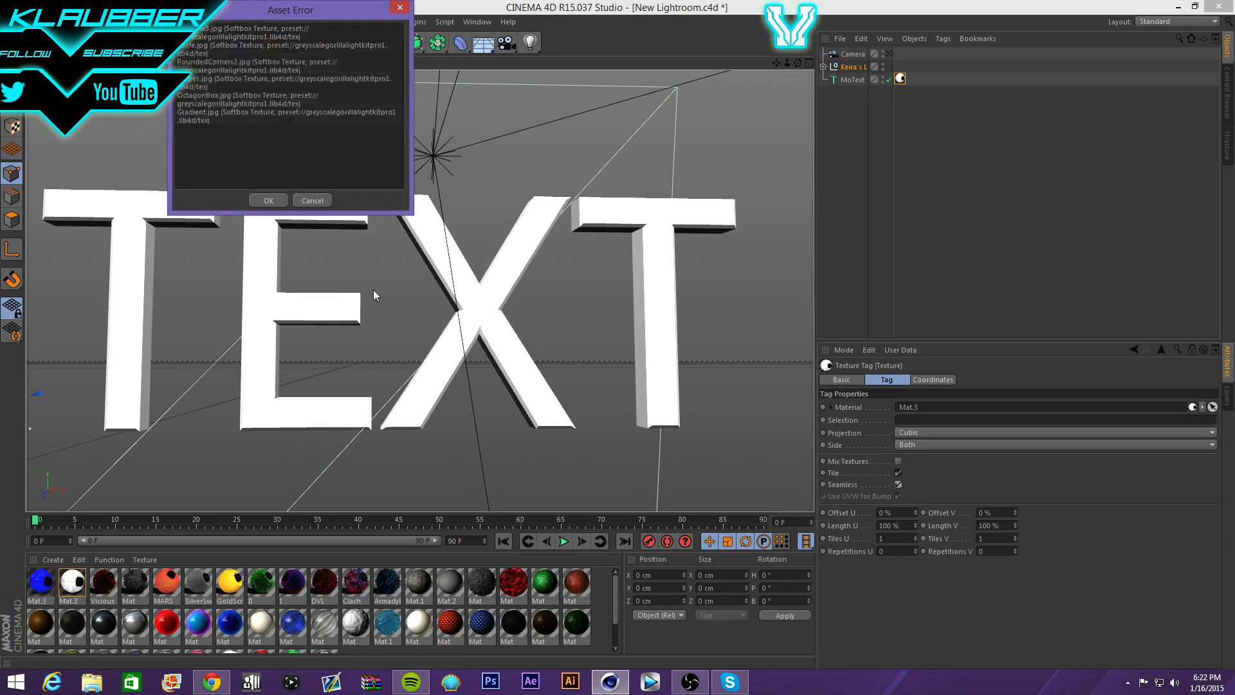
pyautogui.click(270, 201)
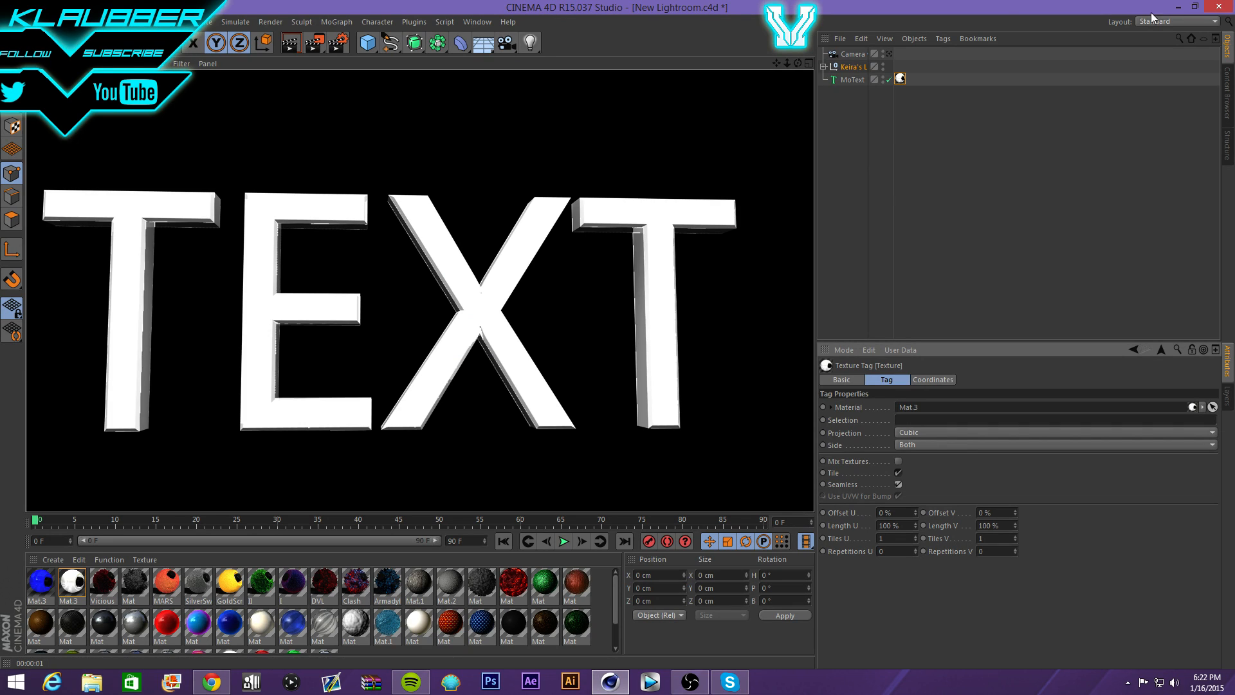
pyautogui.click(1178, 7)
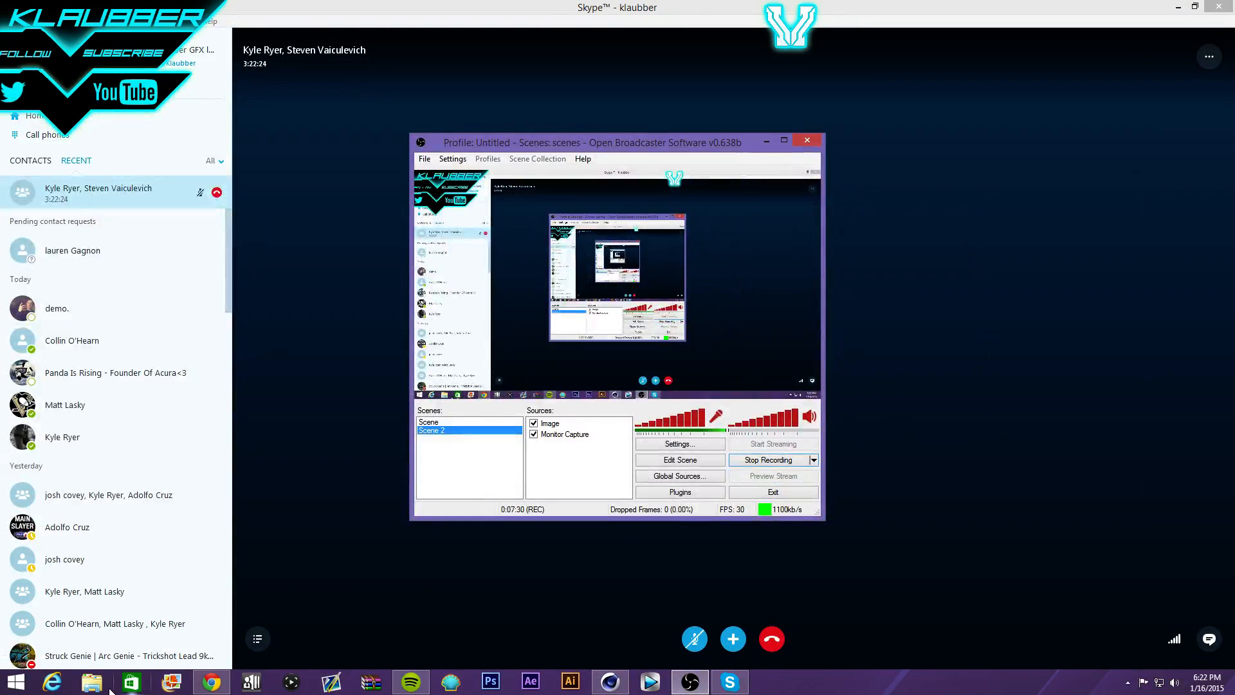
# - Browse File Explorer to C:\Users\GFX\Photoshop\Clients\Magoo and open banner.png
pyautogui.click(92, 682)
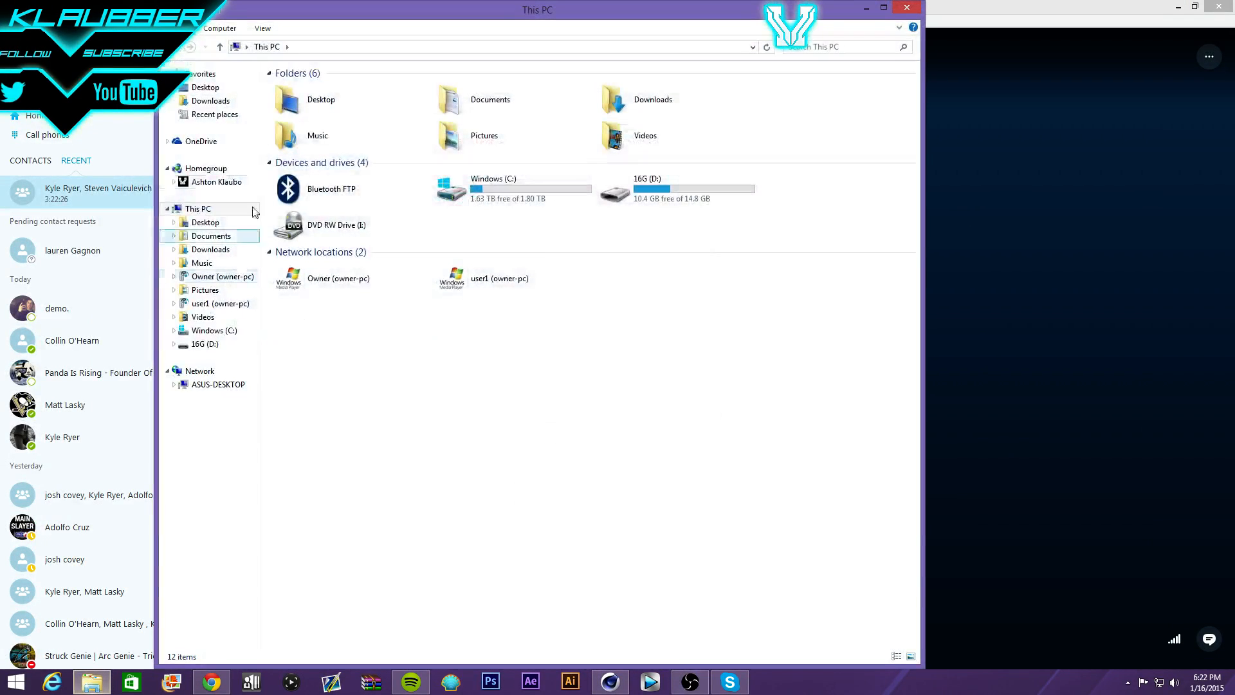
pyautogui.click(215, 329)
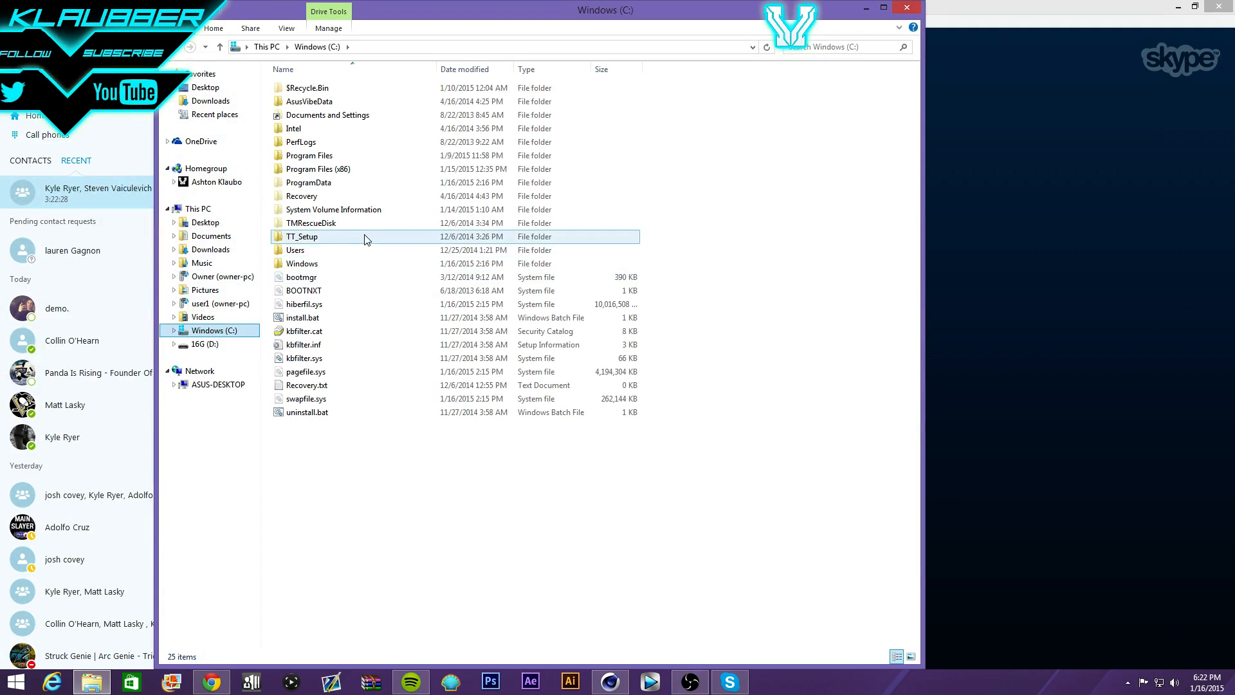
pyautogui.doubleClick(373, 250)
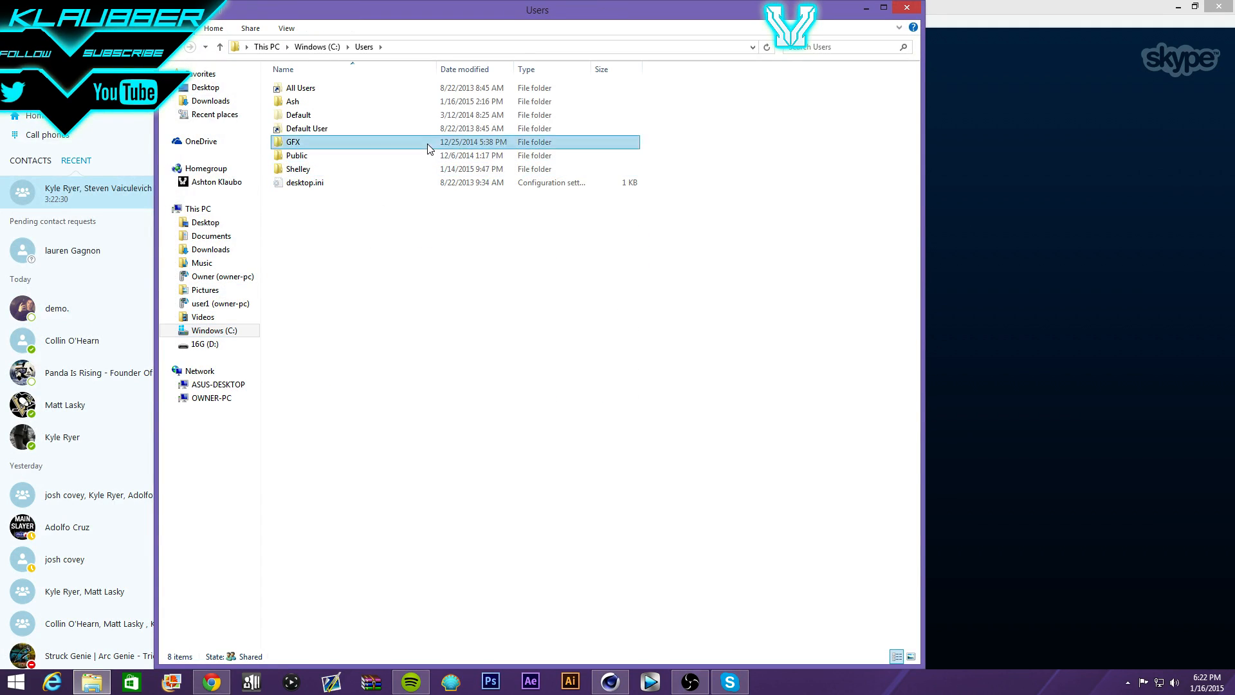
pyautogui.doubleClick(427, 142)
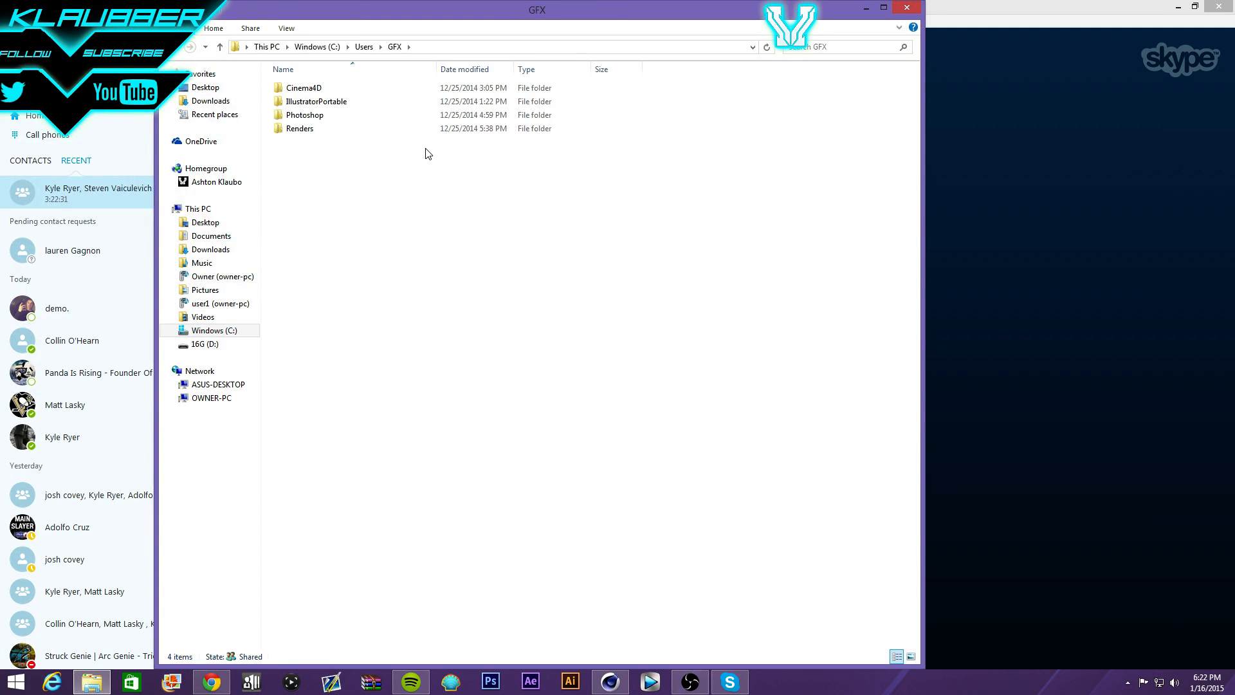
pyautogui.doubleClick(415, 117)
pyautogui.doubleClick(396, 87)
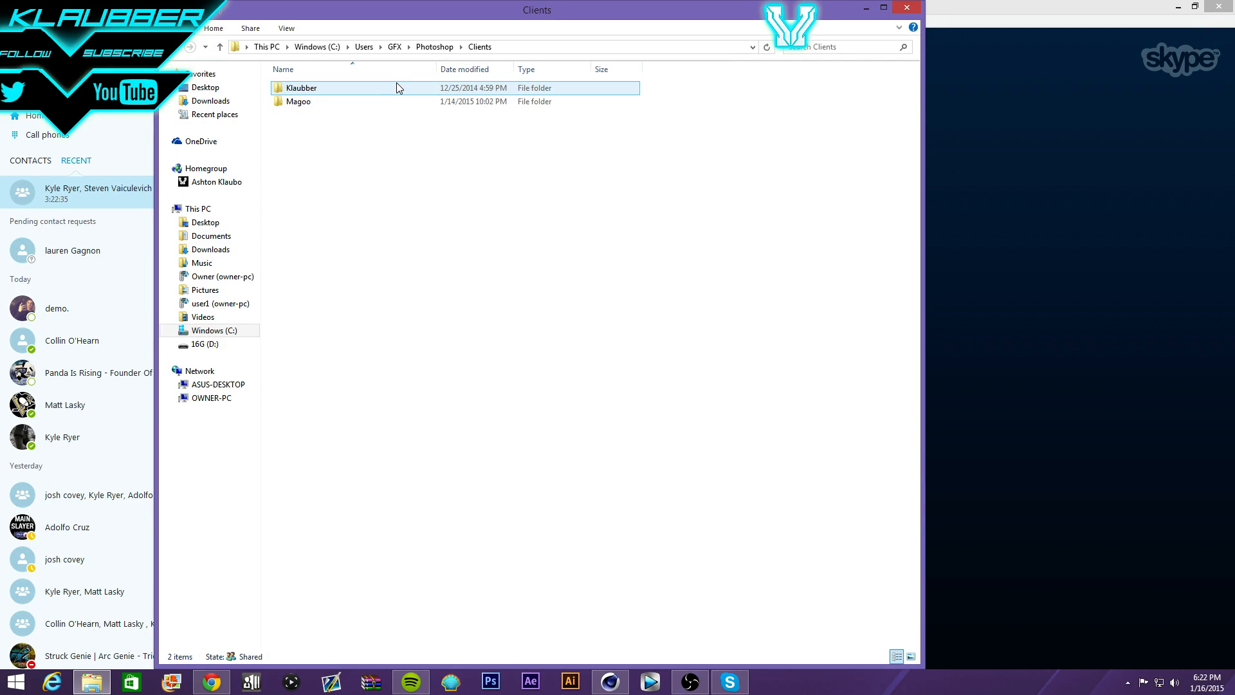
pyautogui.doubleClick(392, 101)
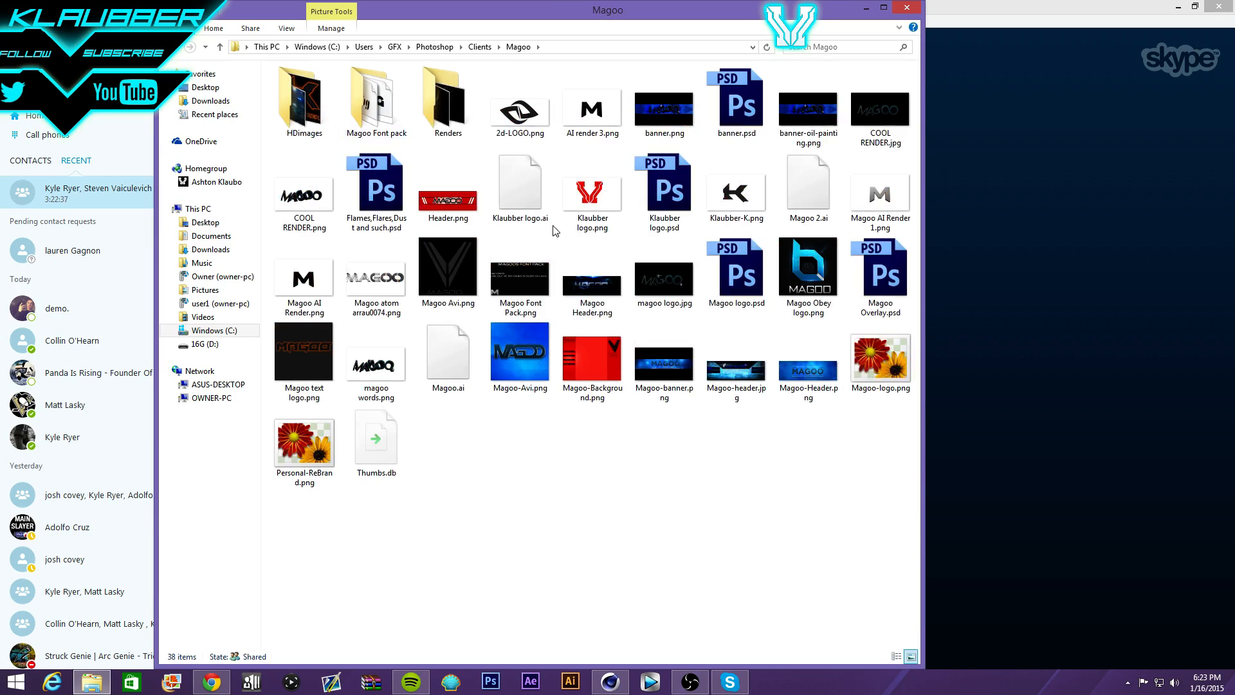
pyautogui.doubleClick(683, 129)
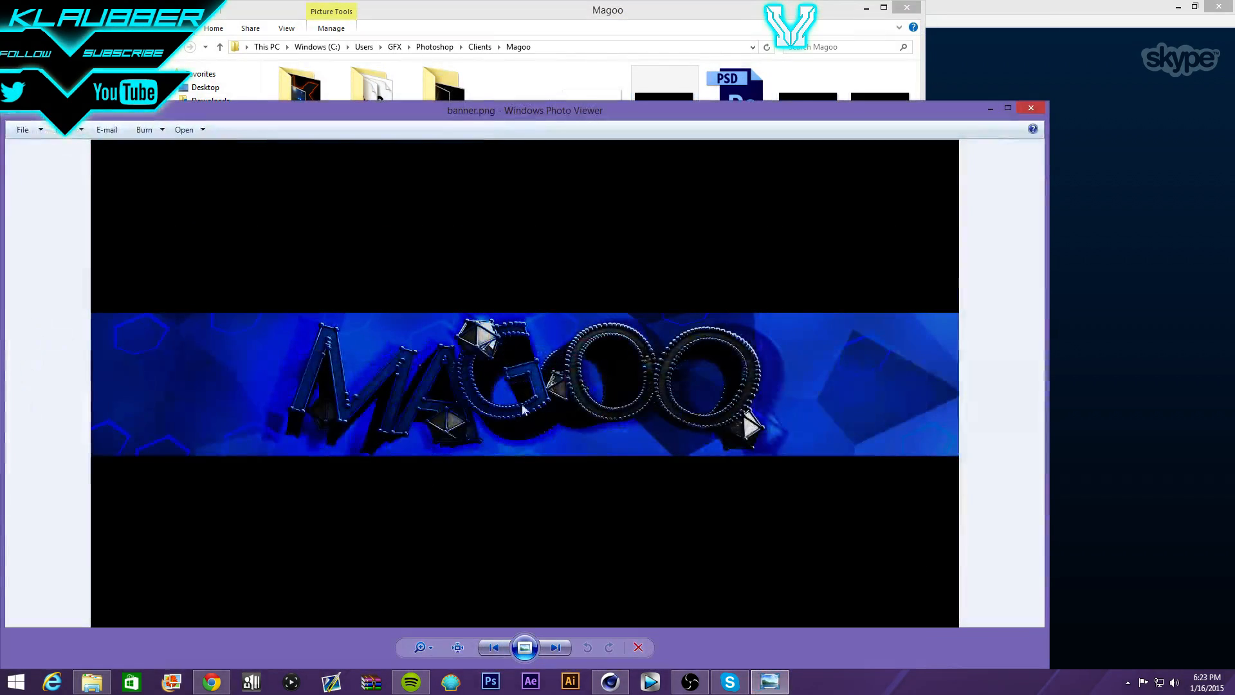
# - Zoom into the MAGOO banner and pan across its lettering
pyautogui.scroll(5, 376, 314)
pyautogui.scroll(-1, 376, 314)
pyautogui.scroll(-4, 376, 313)
pyautogui.scroll(2, 429, 384)
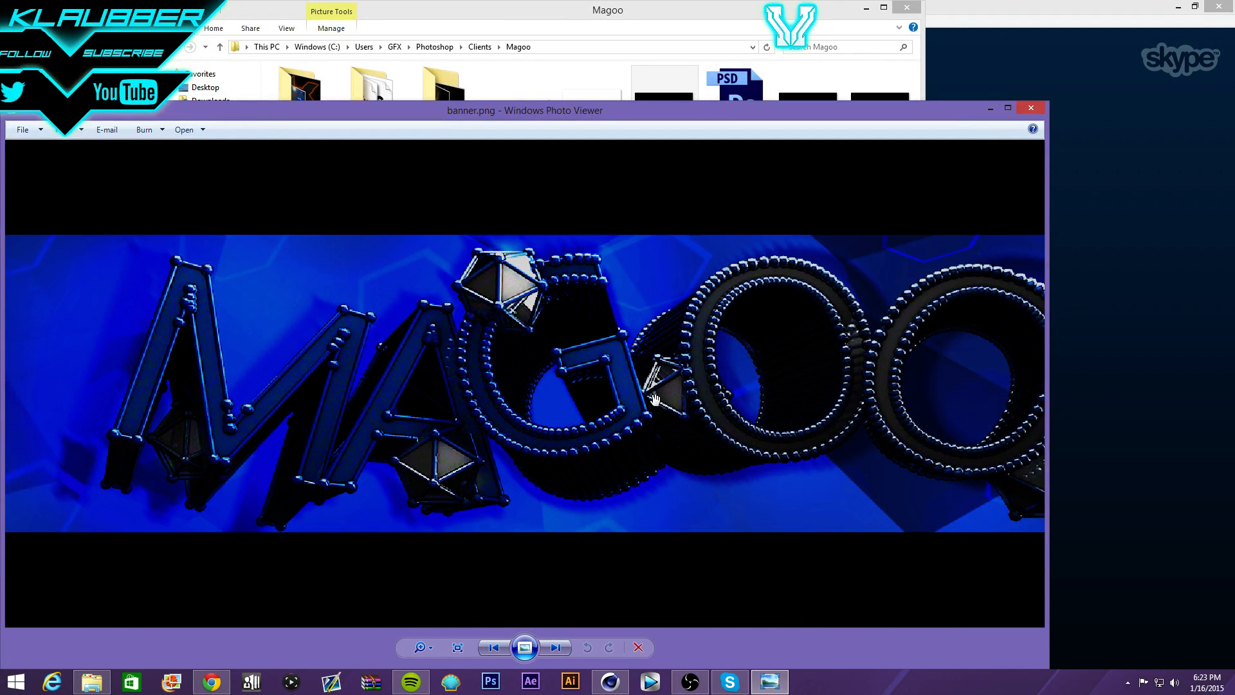
pyautogui.moveTo(959, 450); pyautogui.dragTo(635, 380)
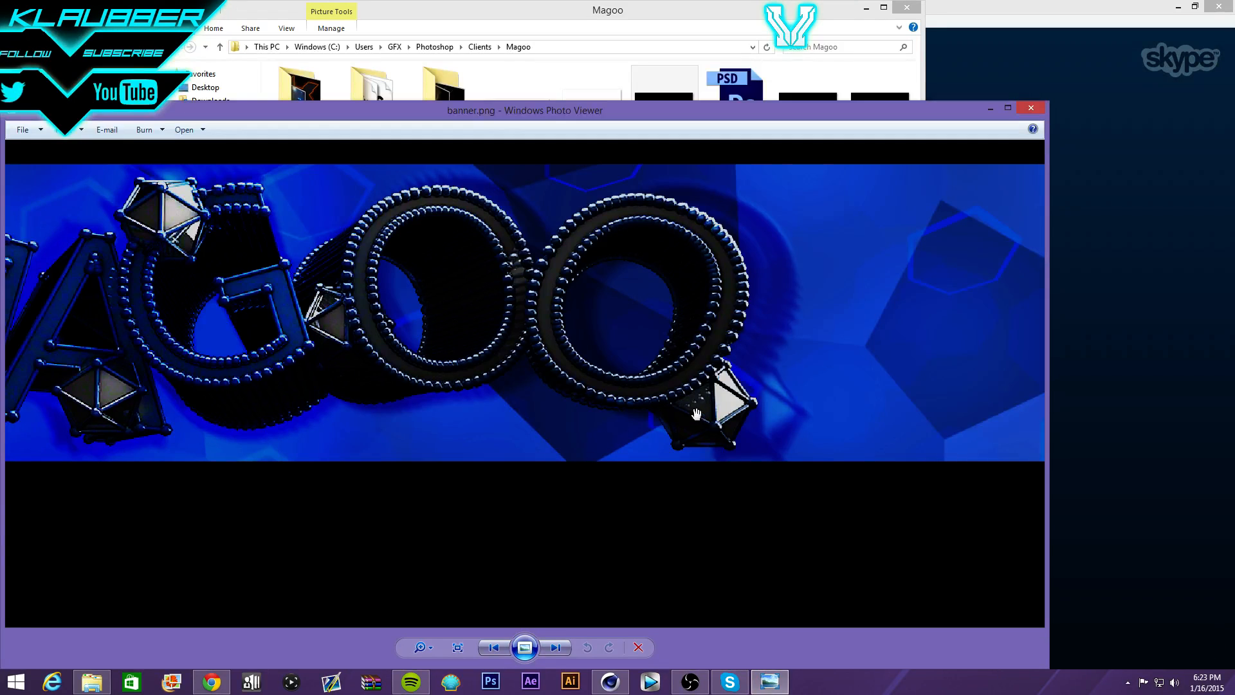
pyautogui.moveTo(431, 340); pyautogui.dragTo(636, 341)
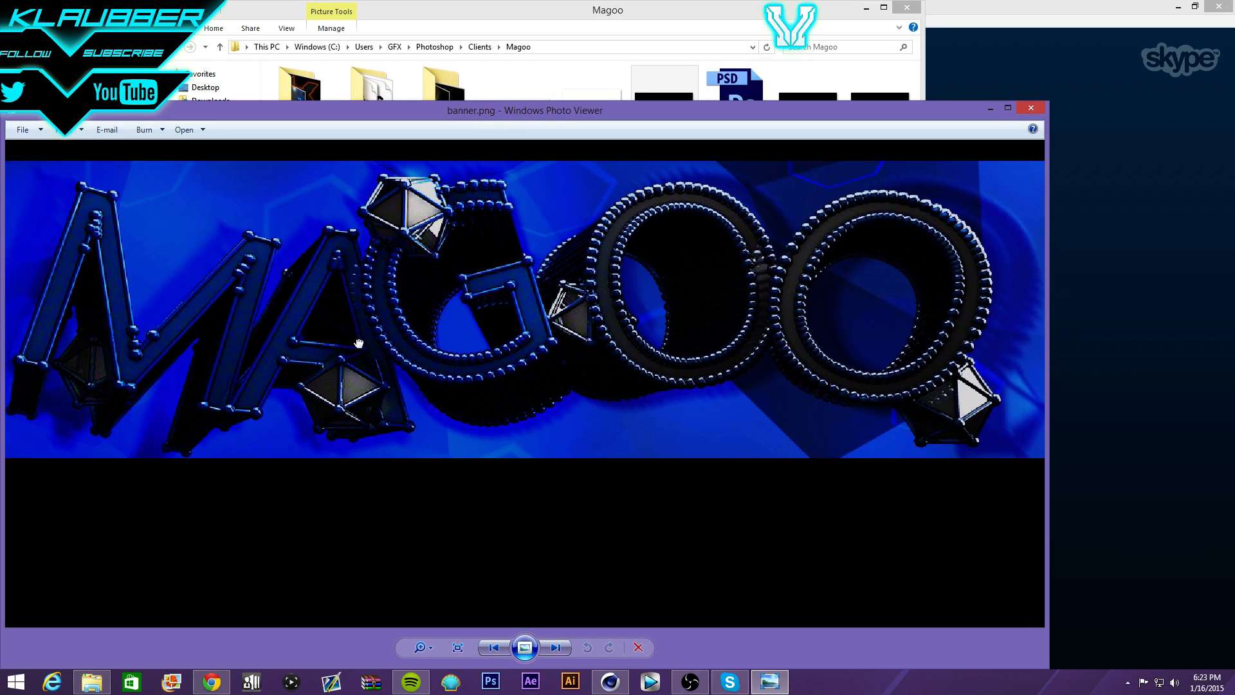
pyautogui.moveTo(359, 344); pyautogui.dragTo(400, 379)
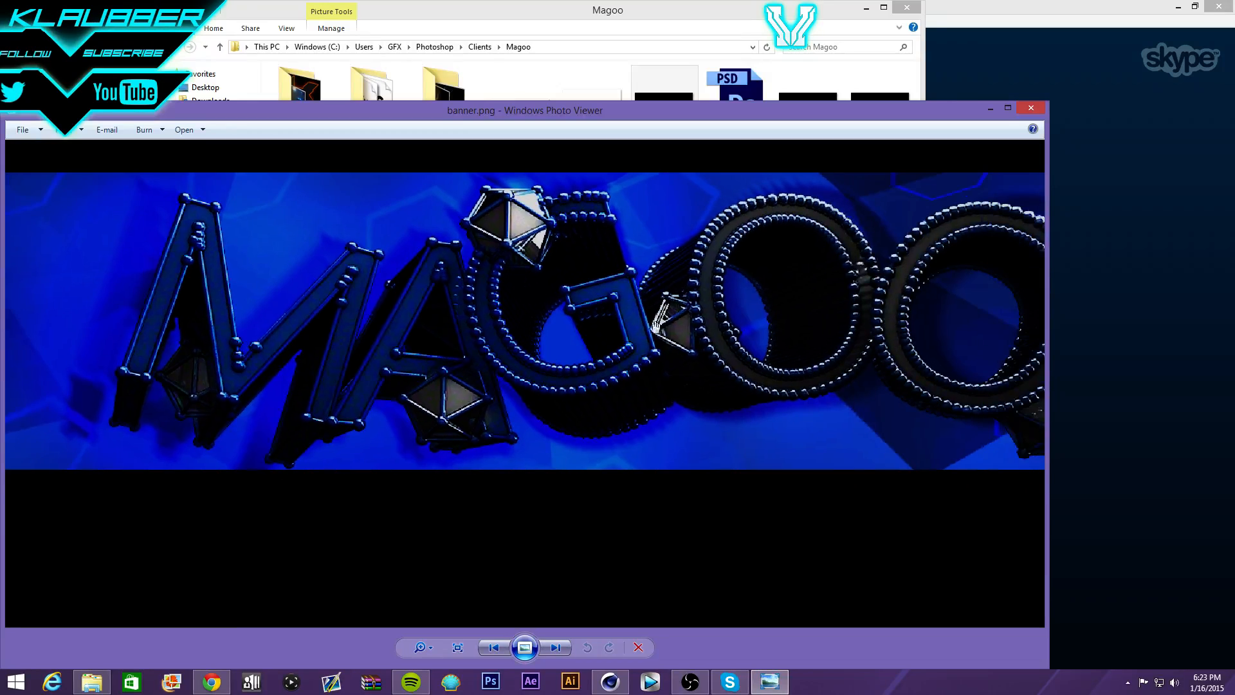
pyautogui.moveTo(836, 293); pyautogui.dragTo(465, 362)
pyautogui.moveTo(774, 362); pyautogui.dragTo(429, 352)
pyautogui.scroll(-5, 639, 339)
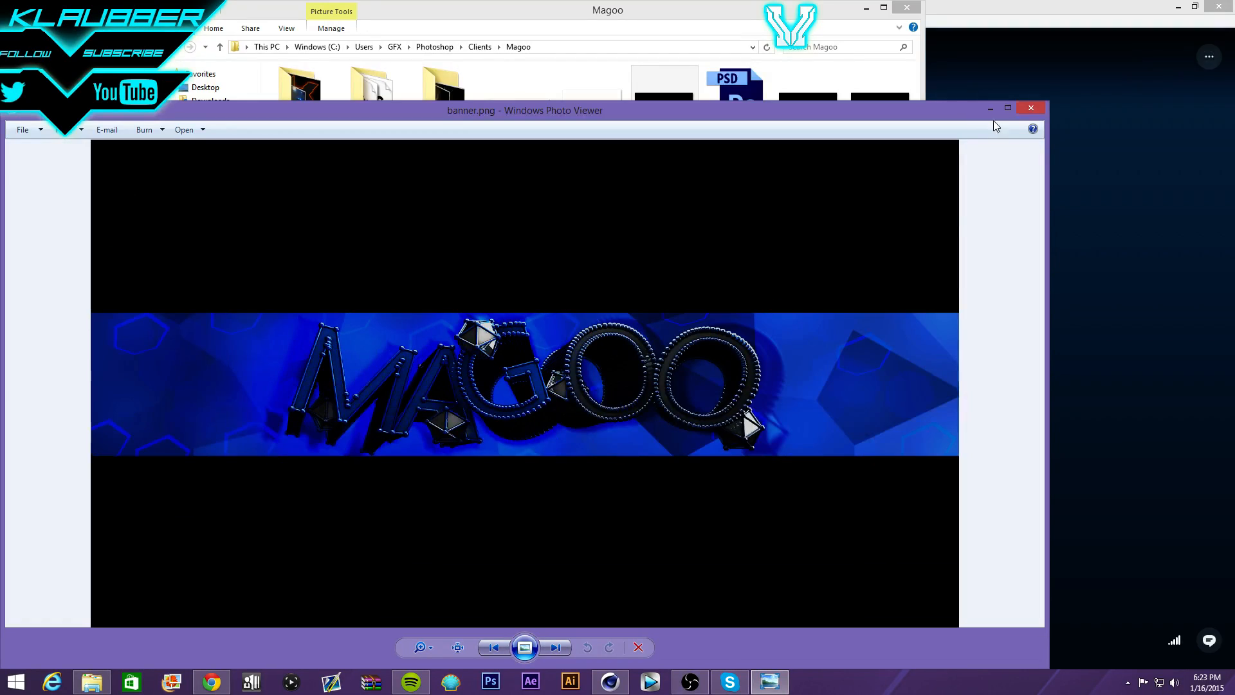
# - Close banner.png, view banner-oil-painting.png, then close it and the Magoo folder
pyautogui.click(1035, 108)
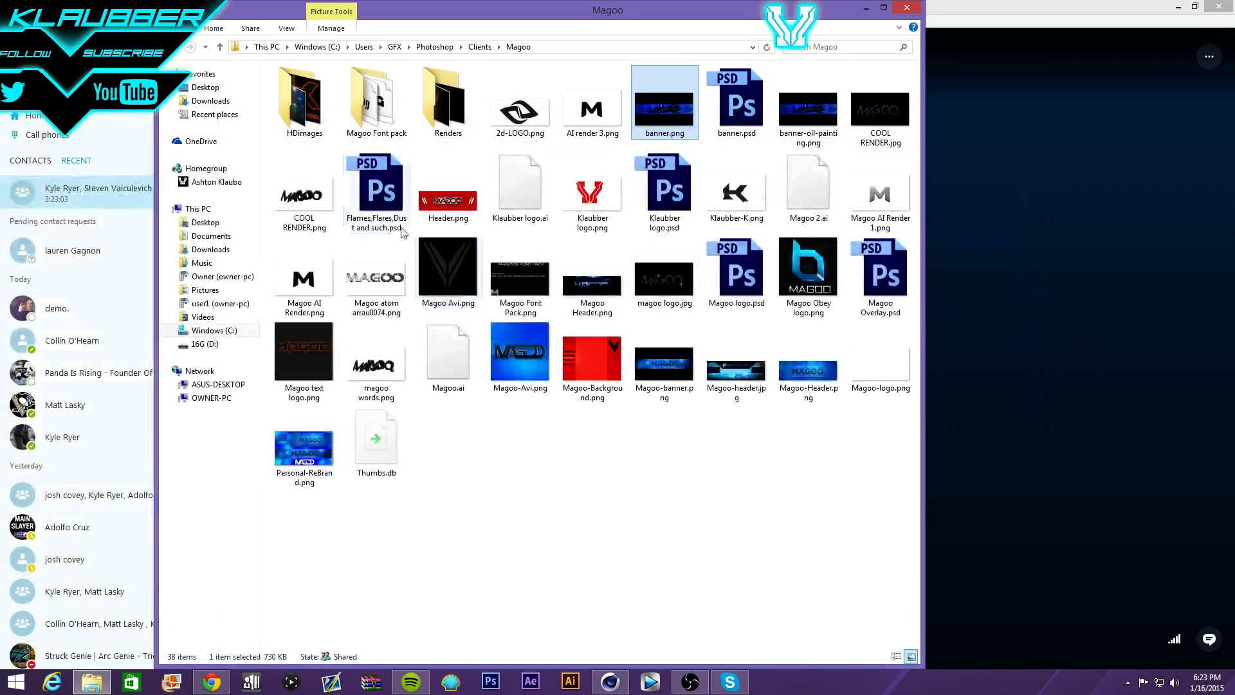
pyautogui.doubleClick(808, 111)
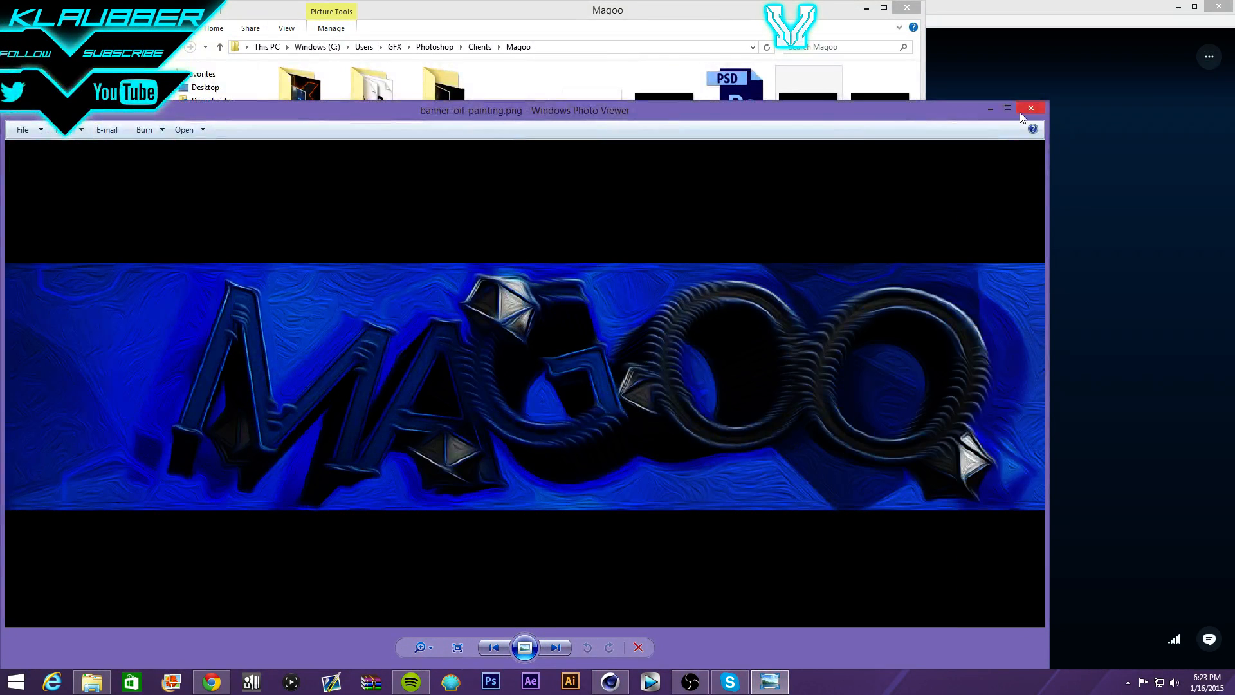
pyautogui.click(1031, 108)
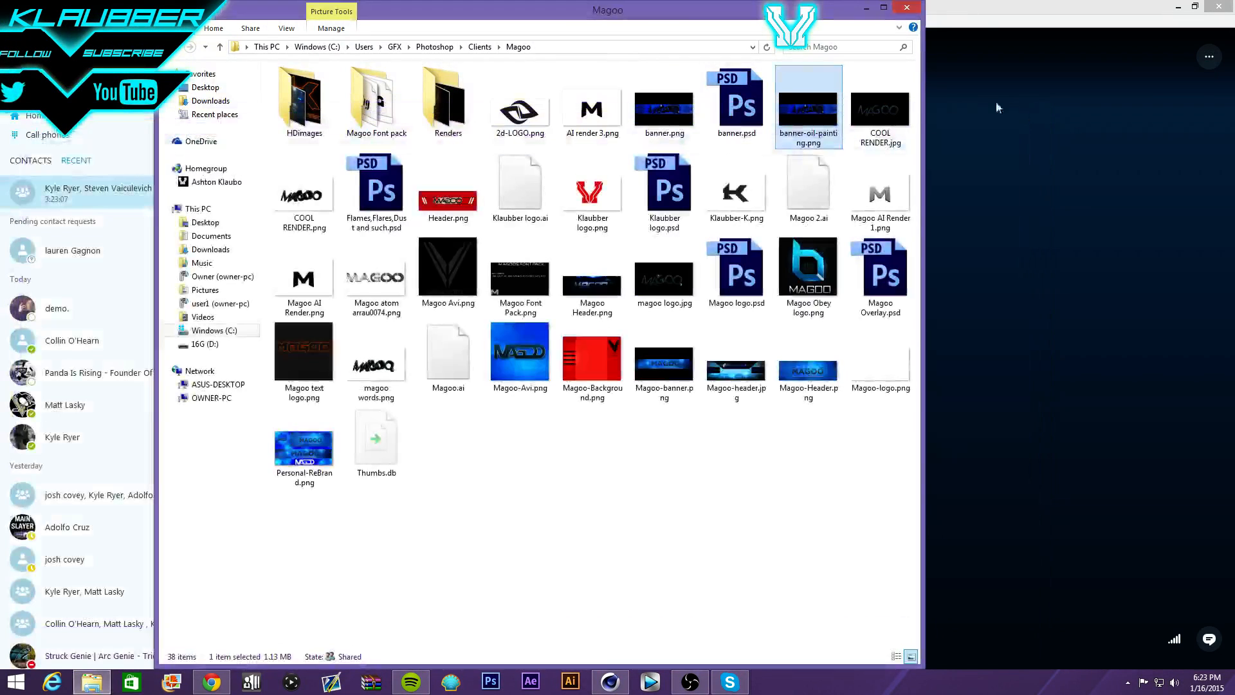
pyautogui.click(918, 8)
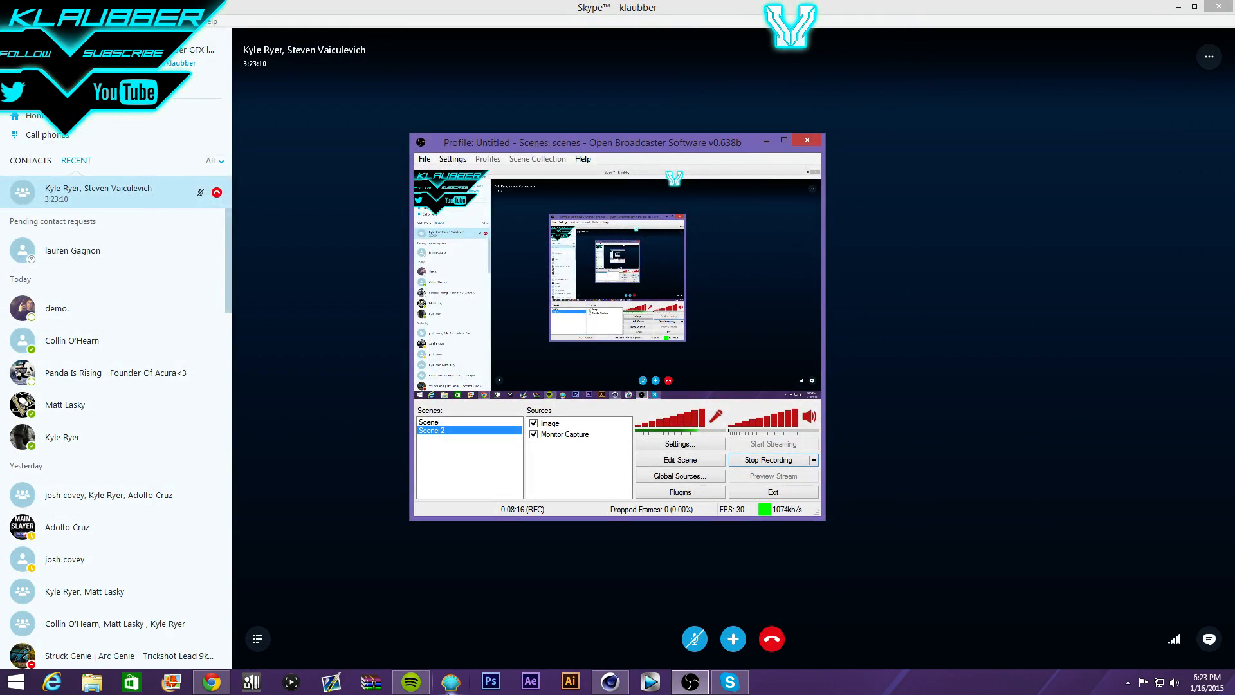
# - Back in Cinema 4D, move the lights rig below the TEXT and re-render
pyautogui.click(610, 682)
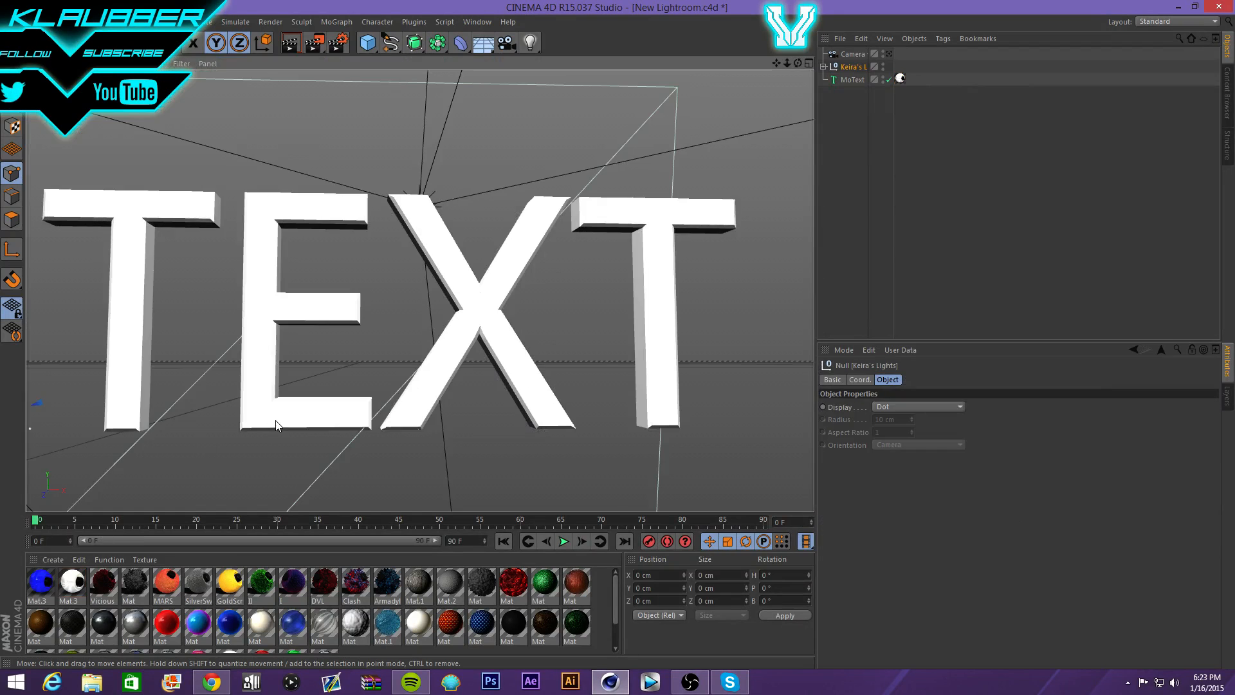
pyautogui.moveTo(276, 425)
pyautogui.mouseDown()
pyautogui.moveTo(325, 405)
pyautogui.moveTo(292, 430)
pyautogui.moveTo(329, 422)
pyautogui.mouseUp()
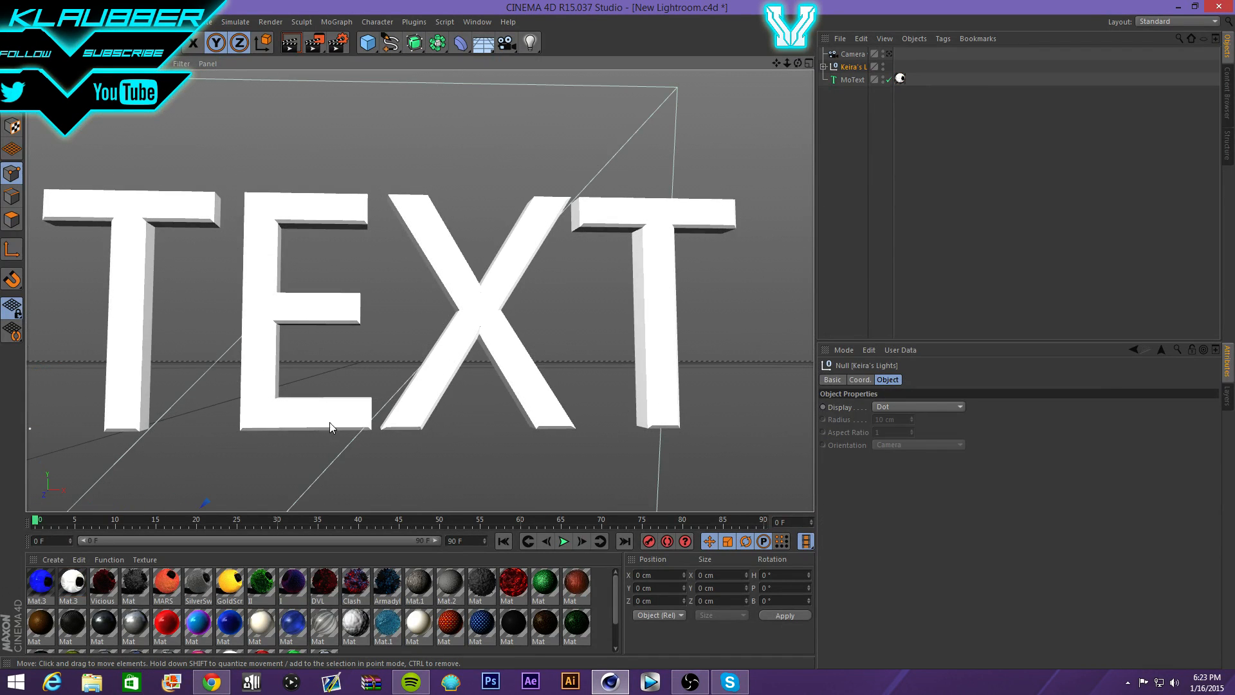
pyautogui.click(291, 43)
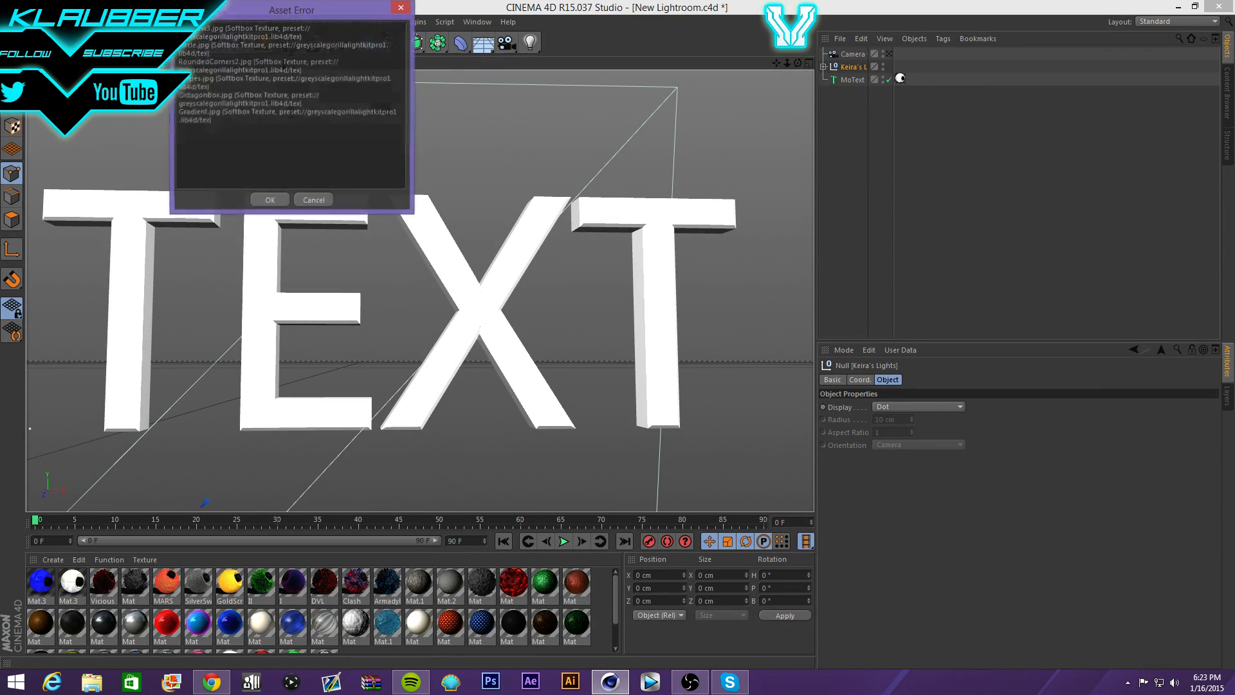
pyautogui.click(279, 200)
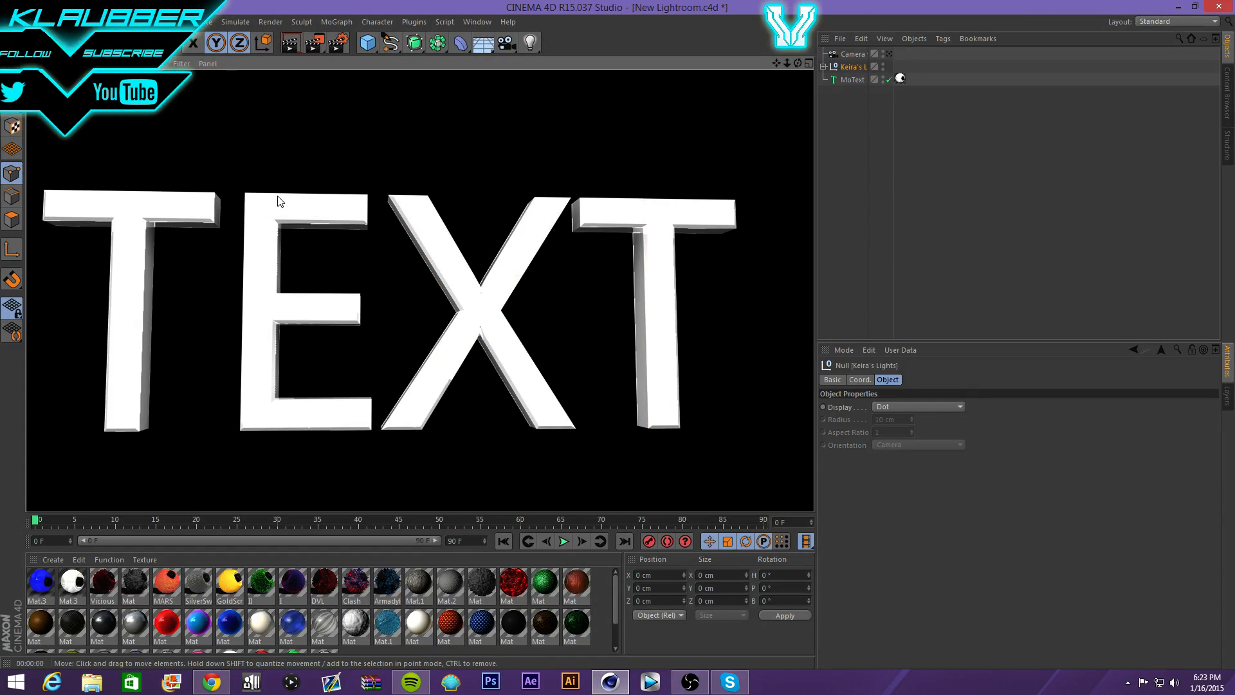
# - Drag the Mat.3 material onto MoText as a new texture tag
pyautogui.scroll(-5, 520, 125)
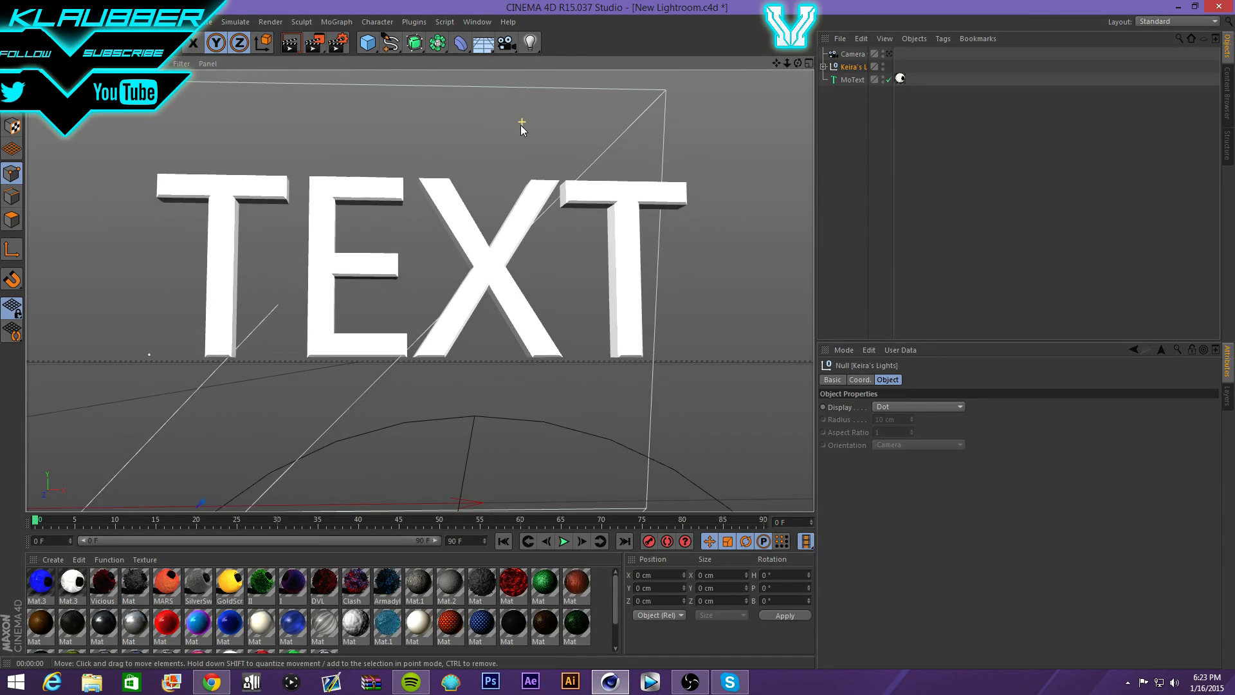
pyautogui.click(906, 78)
pyautogui.moveTo(903, 77); pyautogui.dragTo(900, 78)
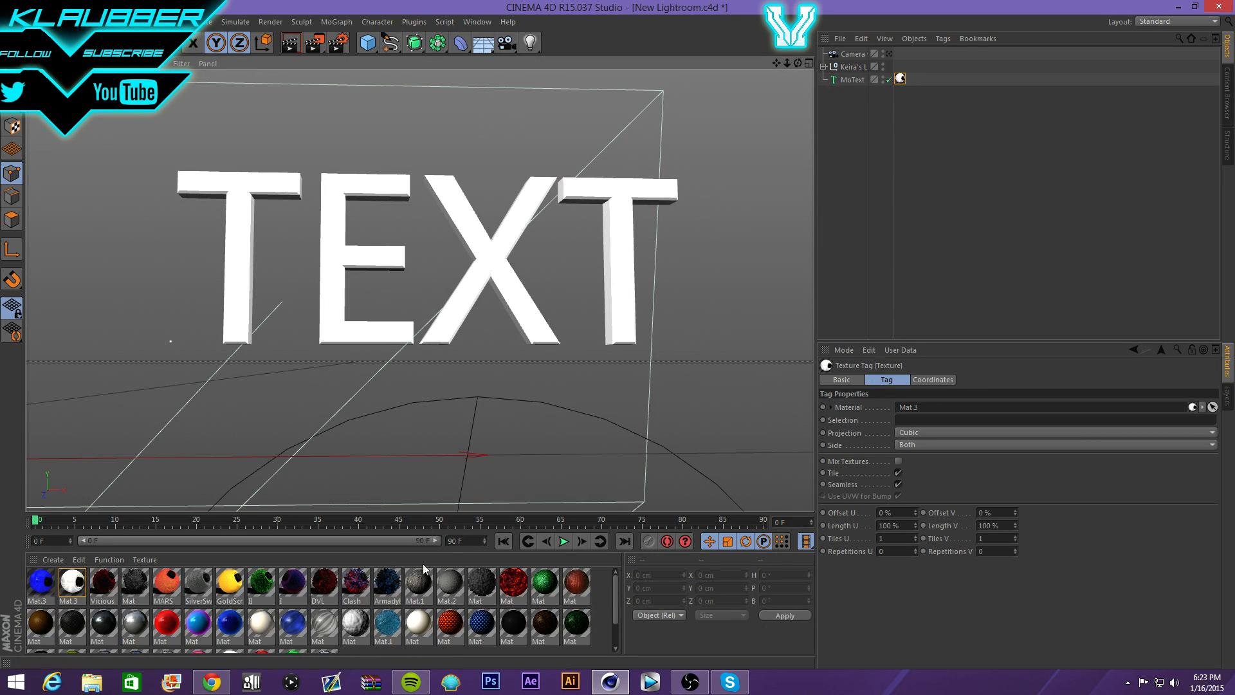
# - Preview the Clash, red noise, Armadyl, DVL and I library materials one by one
pyautogui.click(355, 582)
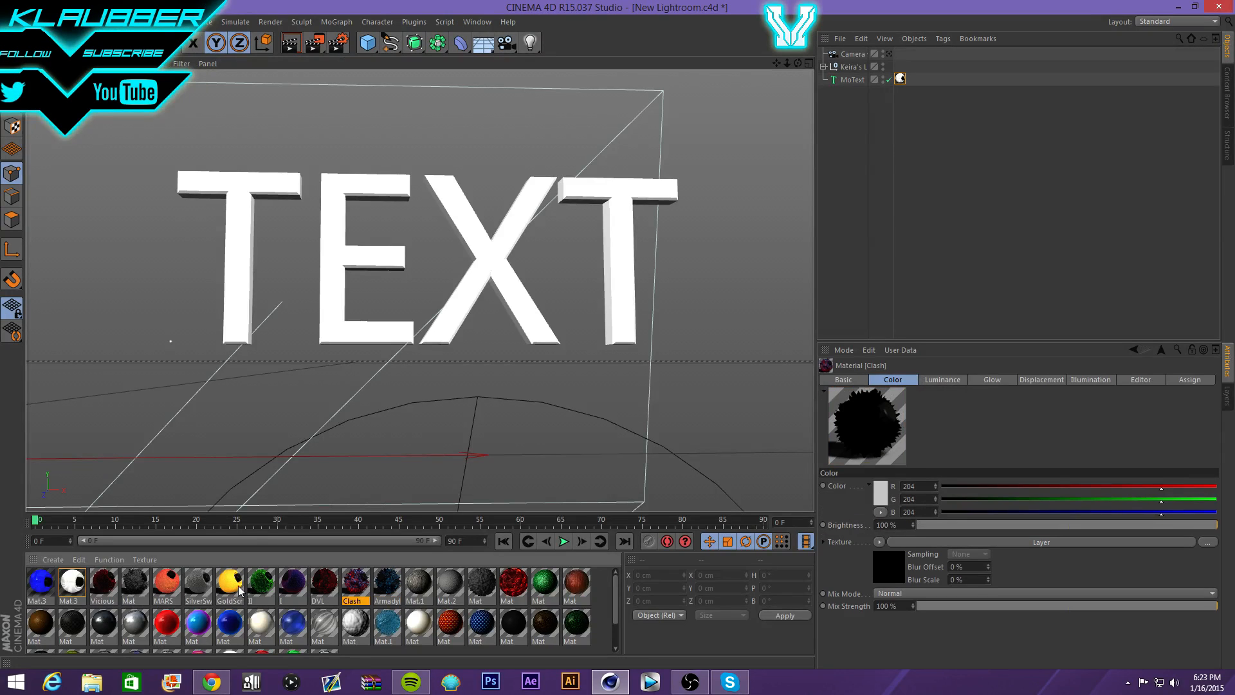
pyautogui.scroll(-5, 242, 527)
pyautogui.scroll(-3, 233, 579)
pyautogui.scroll(3, 233, 589)
pyautogui.click(513, 588)
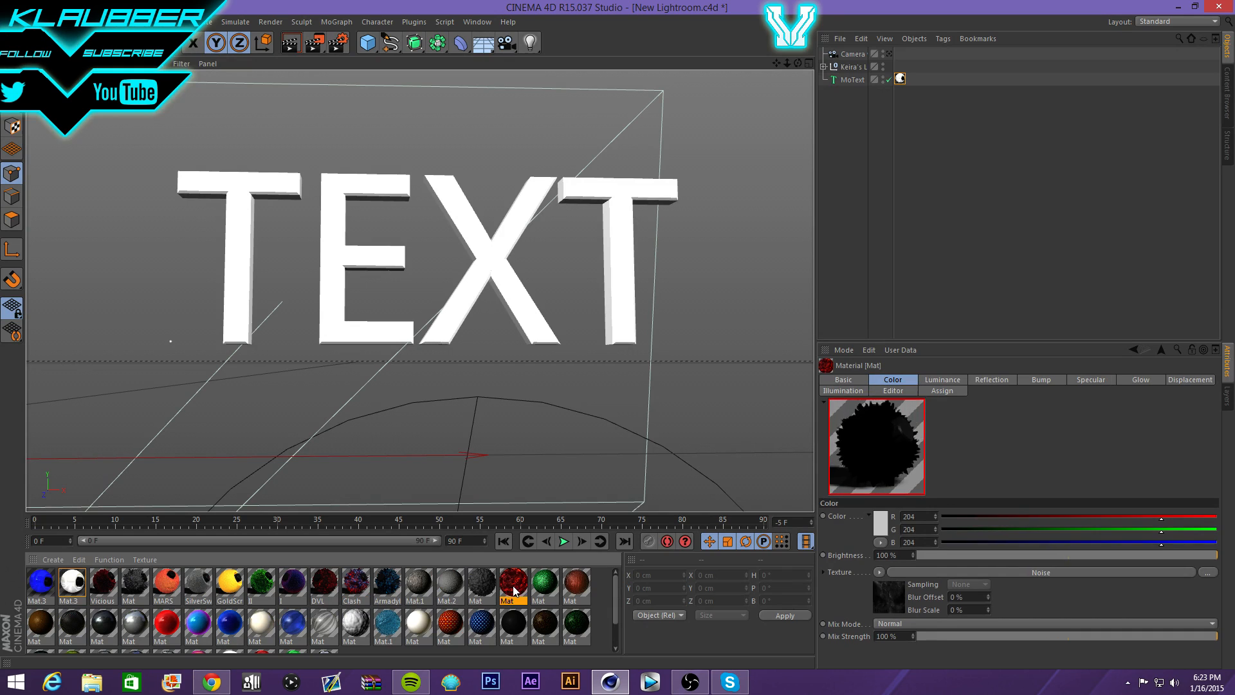
pyautogui.click(389, 585)
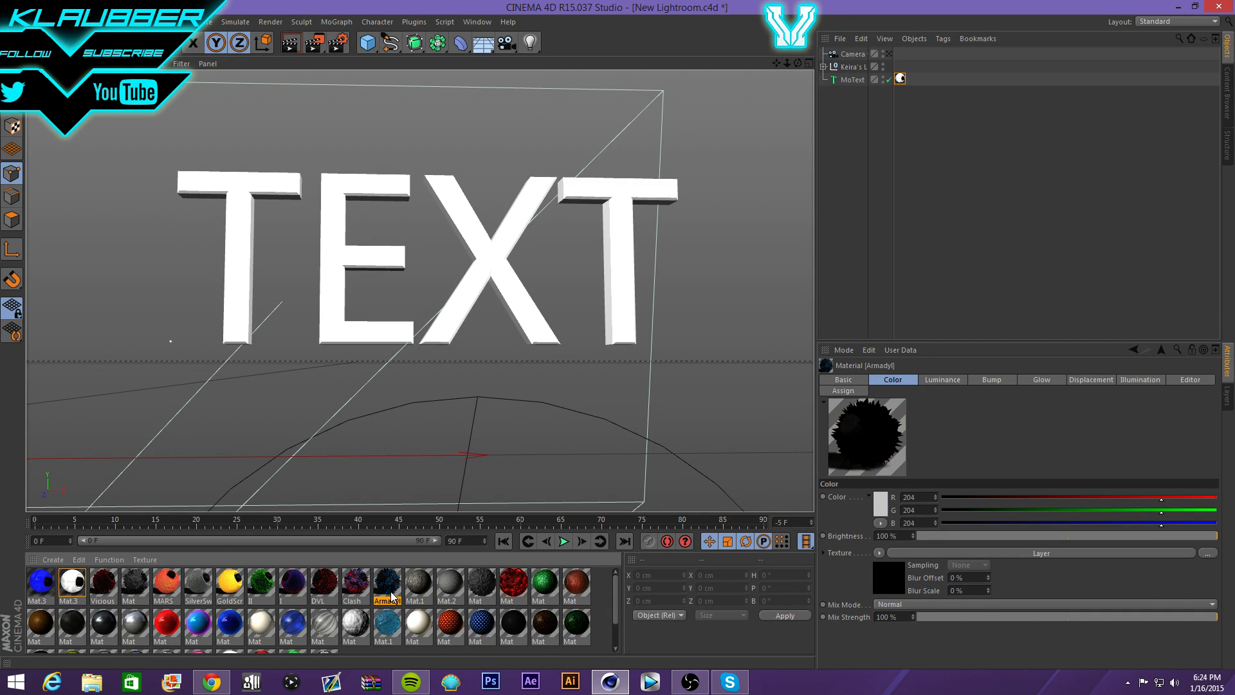
pyautogui.click(331, 589)
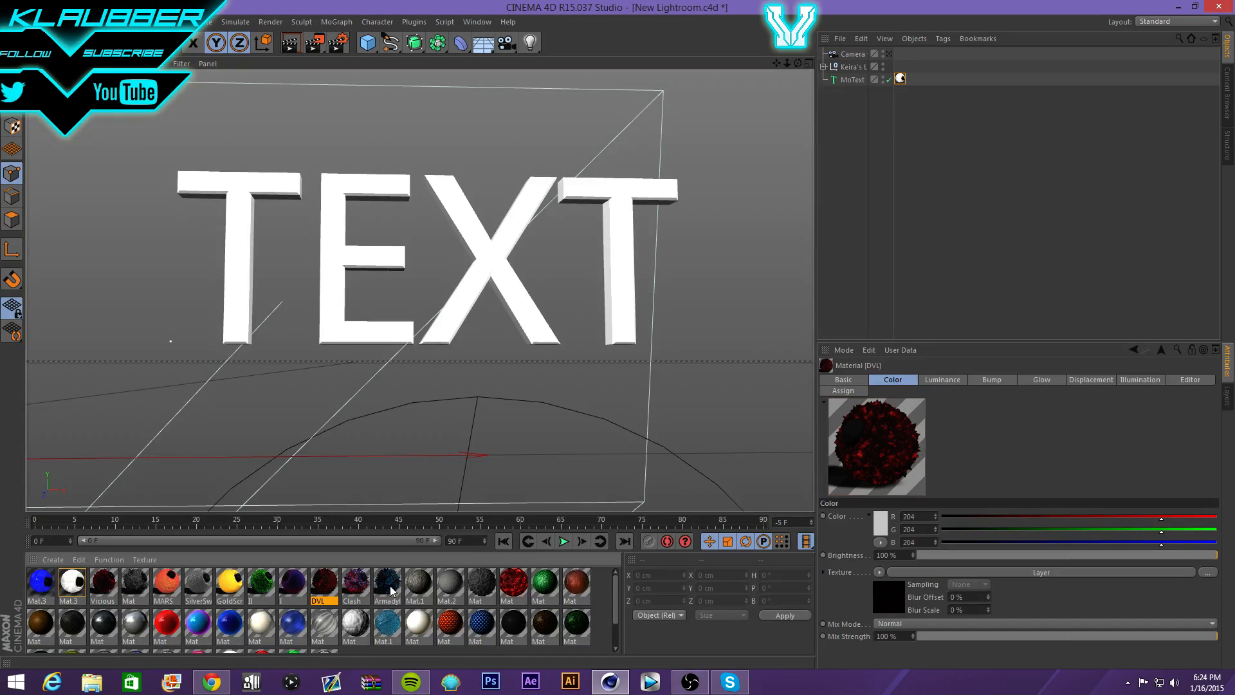
pyautogui.click(97, 584)
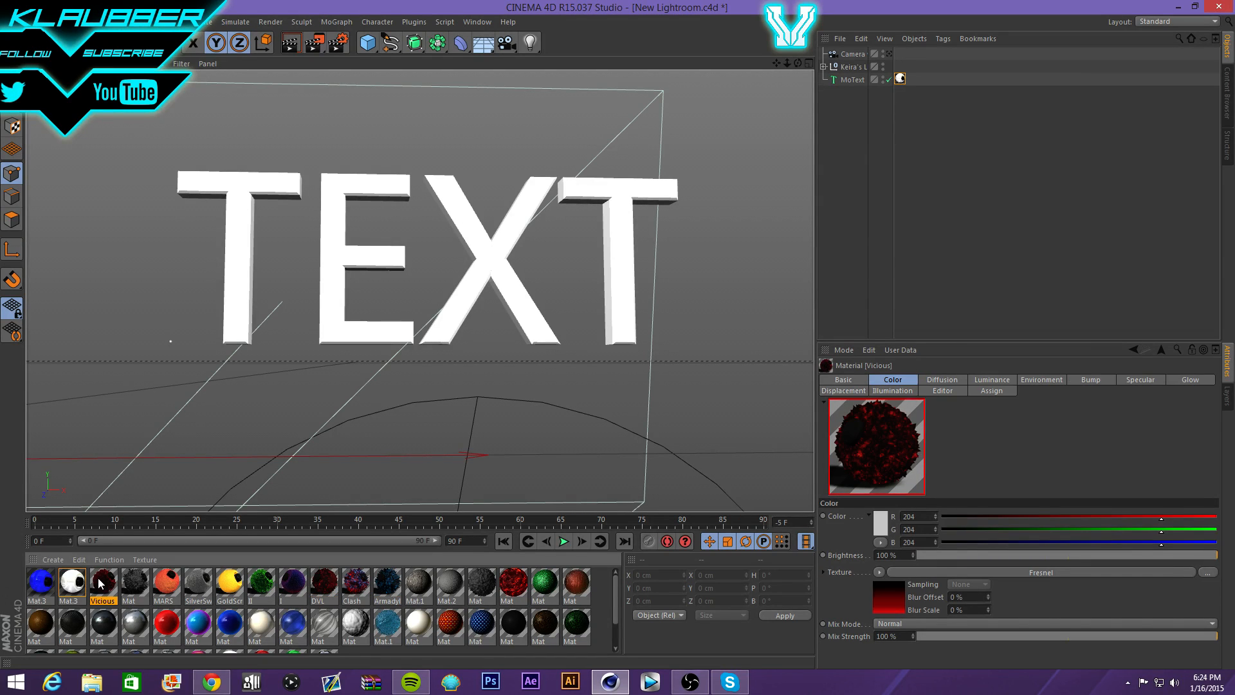
pyautogui.click(259, 585)
pyautogui.click(296, 584)
# - Recheck DVL and its neighbours, then drag Vicious onto the TEXT so it turns dark
pyautogui.click(327, 583)
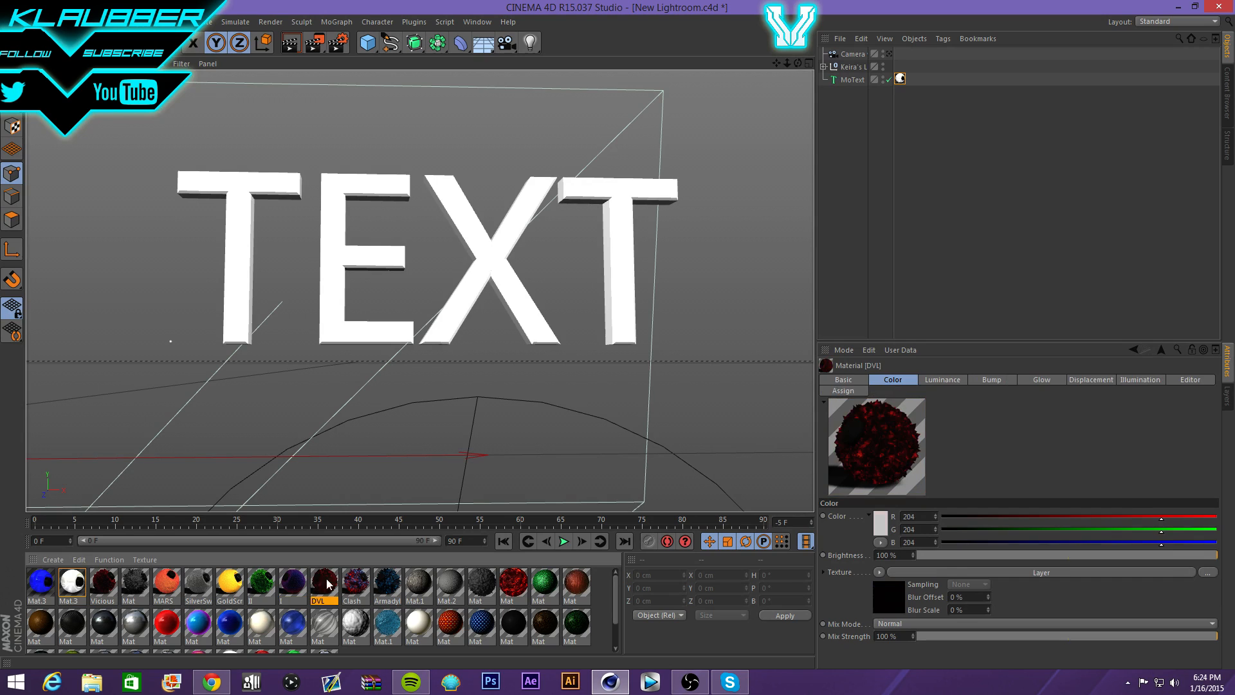
pyautogui.click(352, 584)
pyautogui.click(385, 583)
pyautogui.click(522, 590)
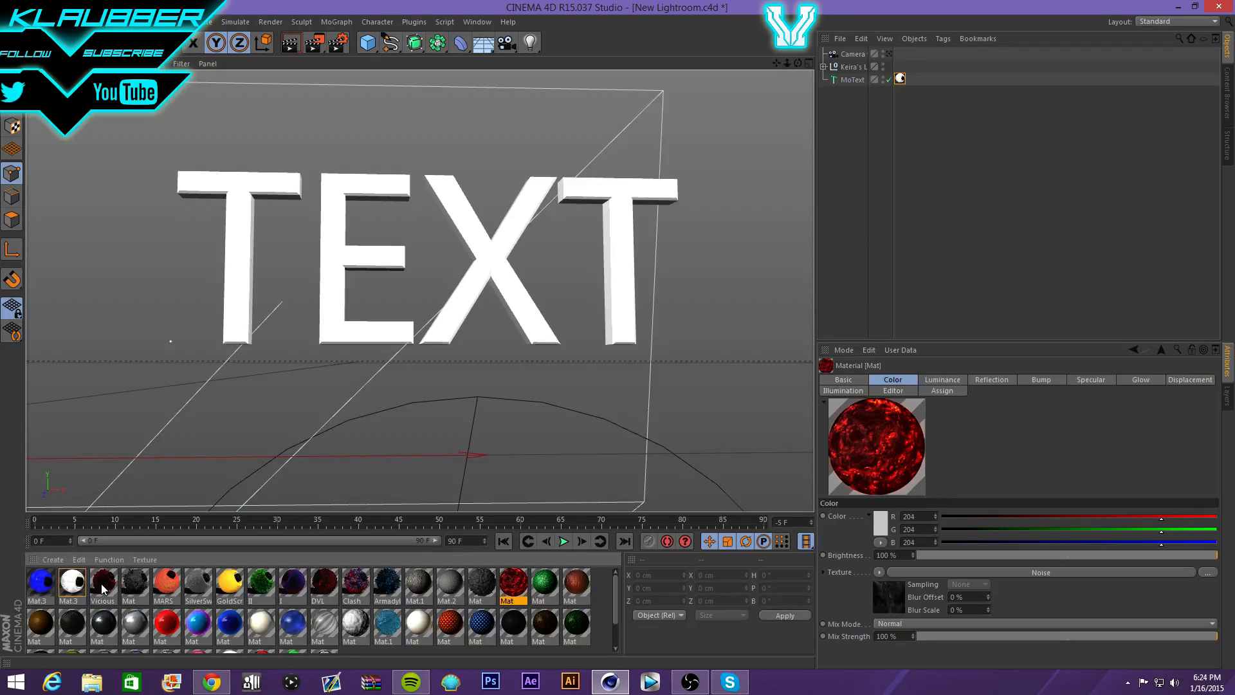
pyautogui.moveTo(103, 588); pyautogui.dragTo(354, 261)
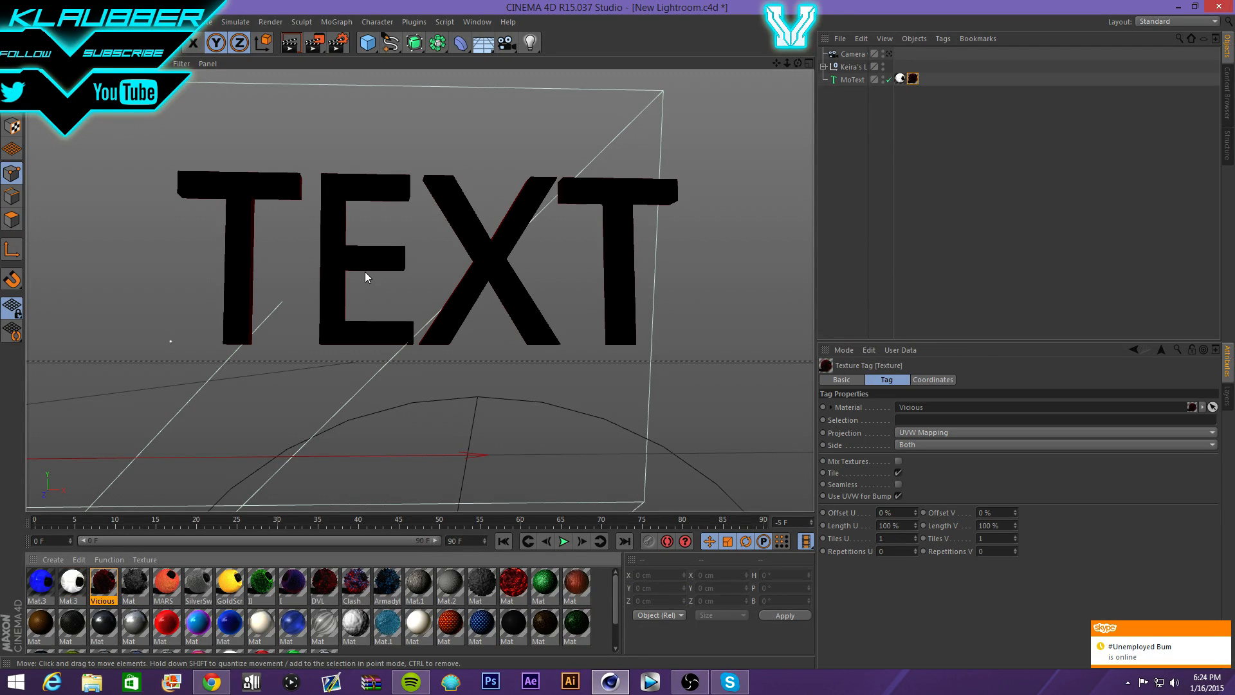
pyautogui.click(921, 435)
# - Set the Vicious texture tag to Cubic projection and run a test render
pyautogui.click(928, 485)
pyautogui.click(898, 484)
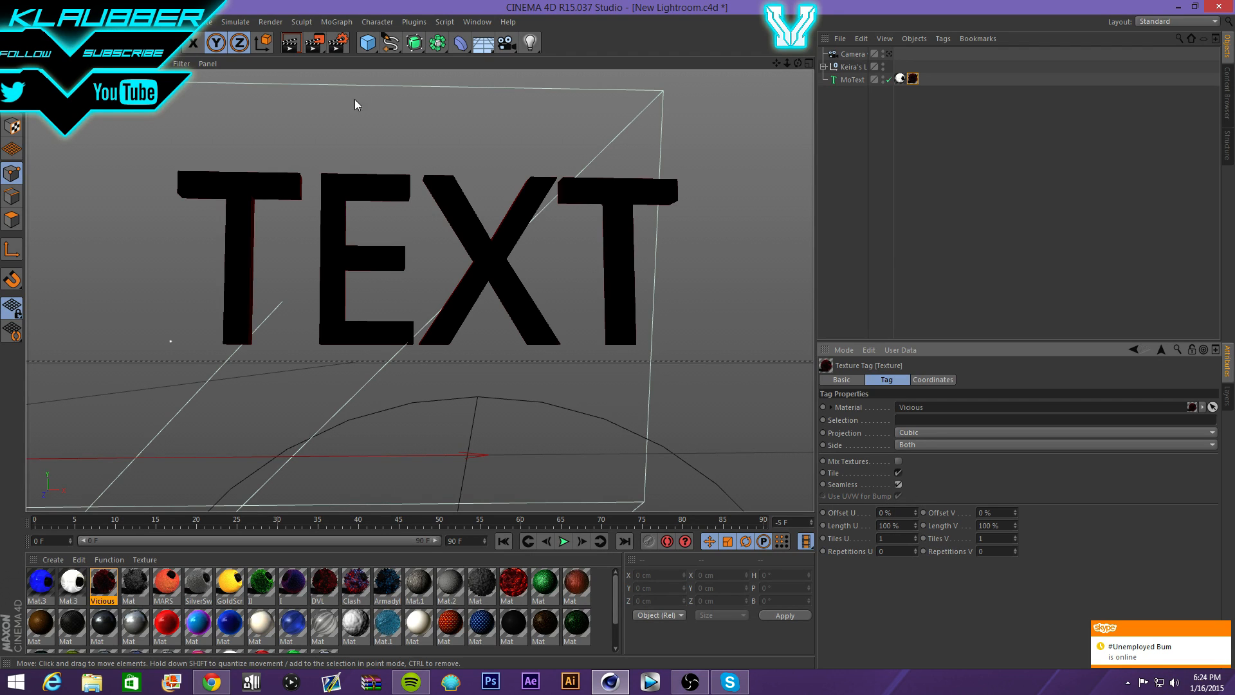
pyautogui.click(288, 49)
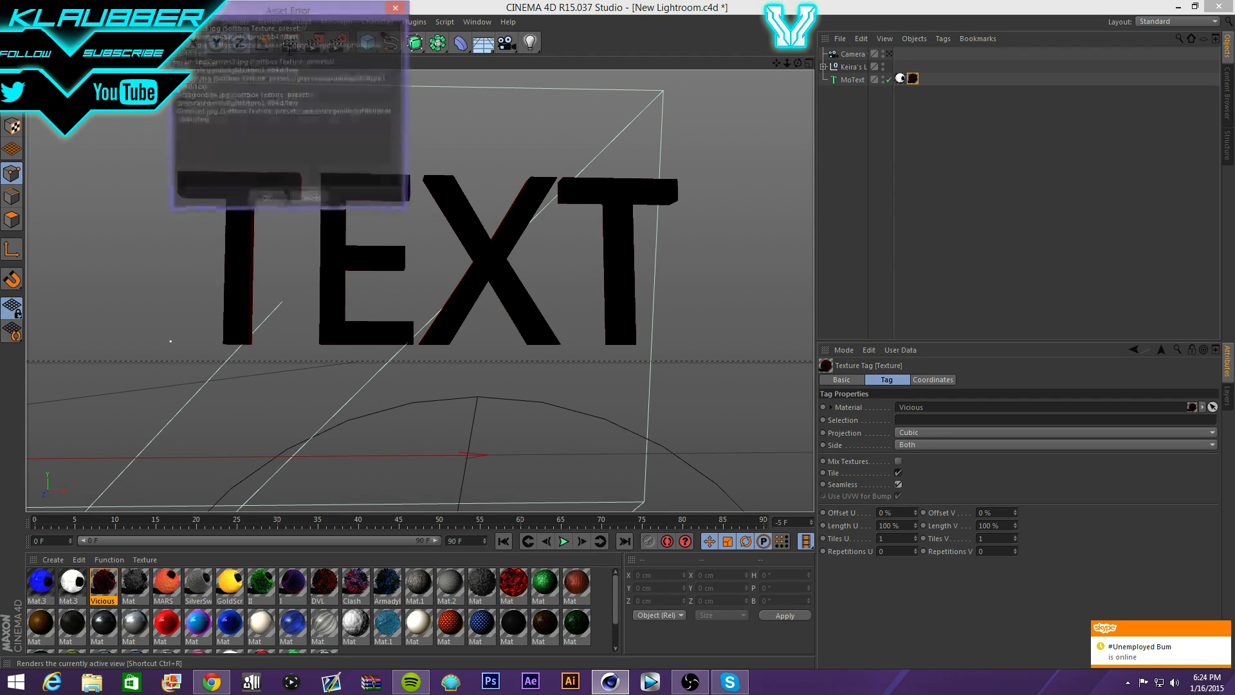
pyautogui.click(266, 201)
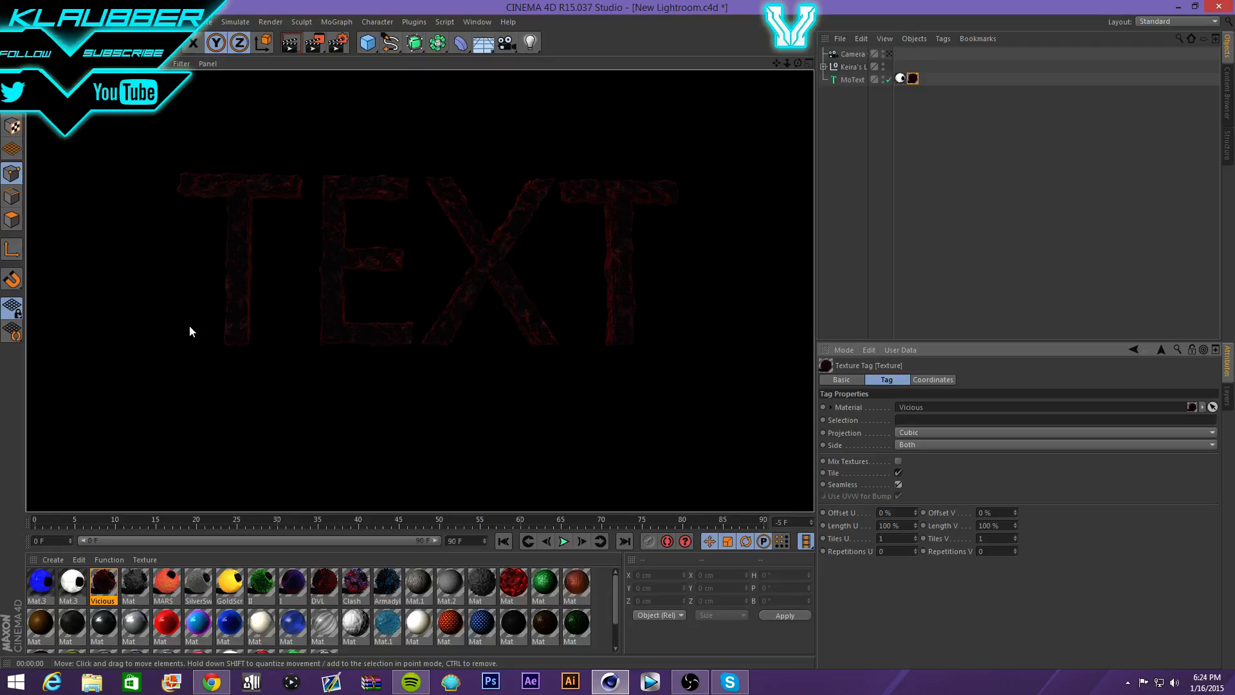
pyautogui.click(173, 519)
# - Turn Vicious's Displacement channel off, test-render twice, then switch Displacement back on
pyautogui.doubleClick(97, 582)
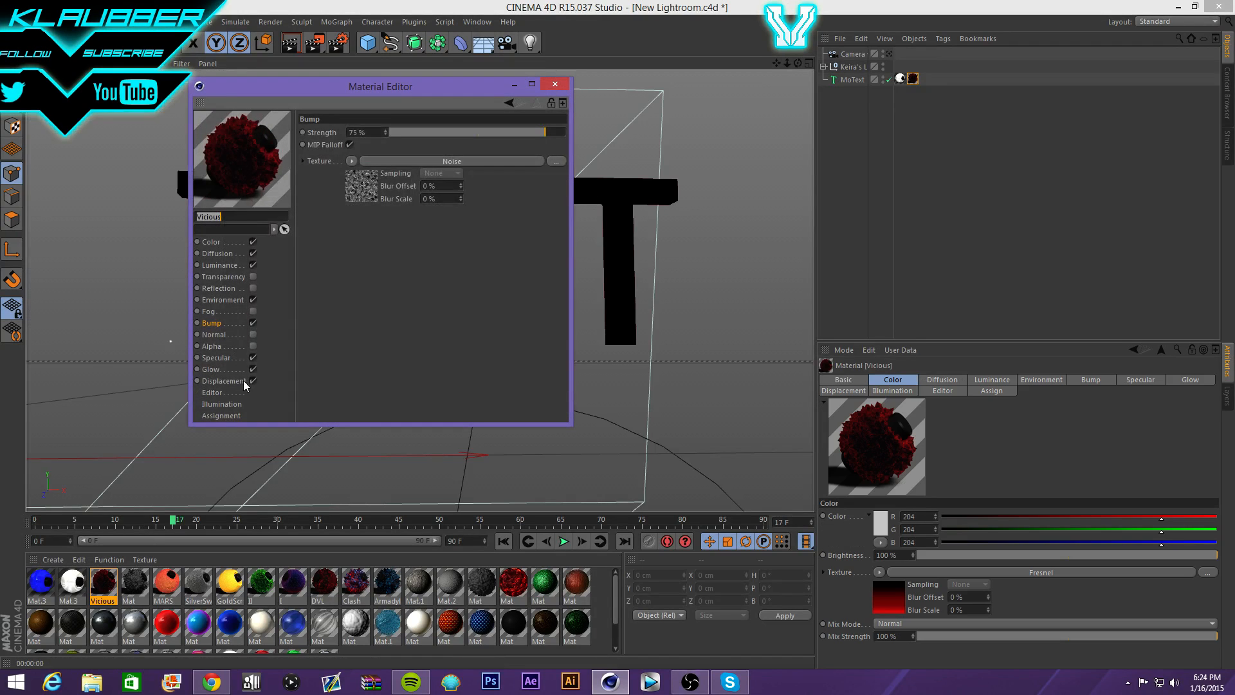
pyautogui.click(251, 381)
pyautogui.click(554, 83)
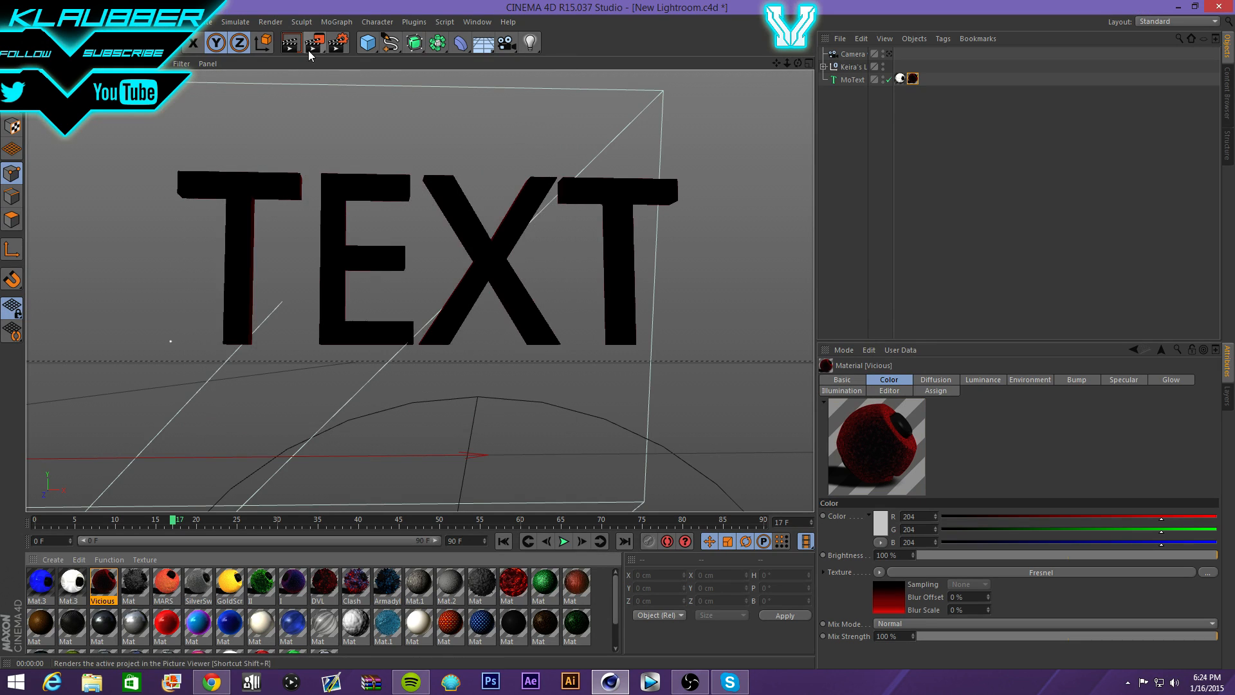
pyautogui.click(313, 43)
pyautogui.click(263, 200)
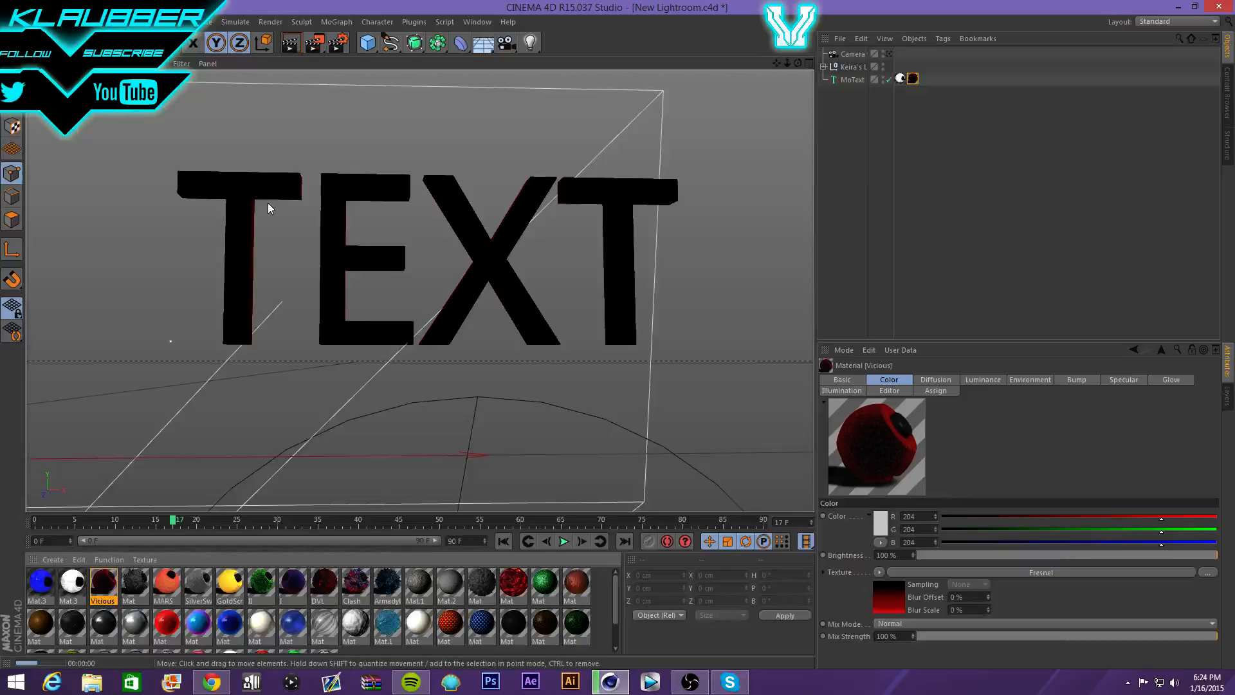
pyautogui.scroll(5, 389, 242)
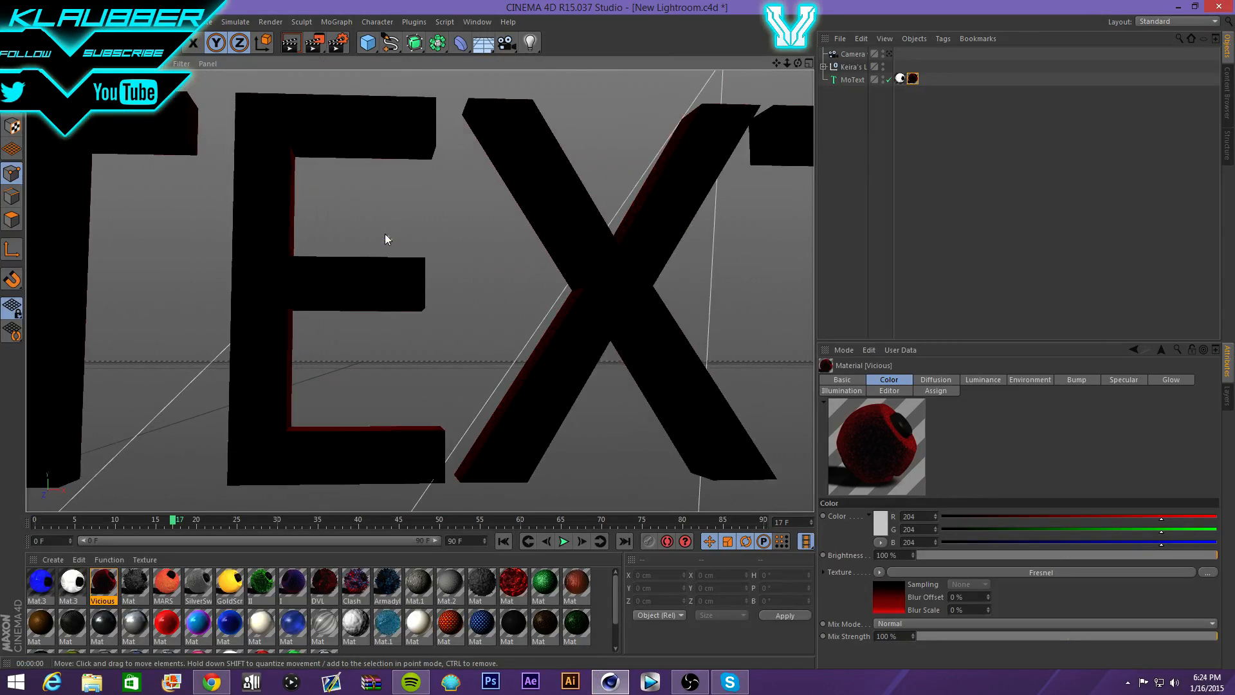
pyautogui.click(290, 43)
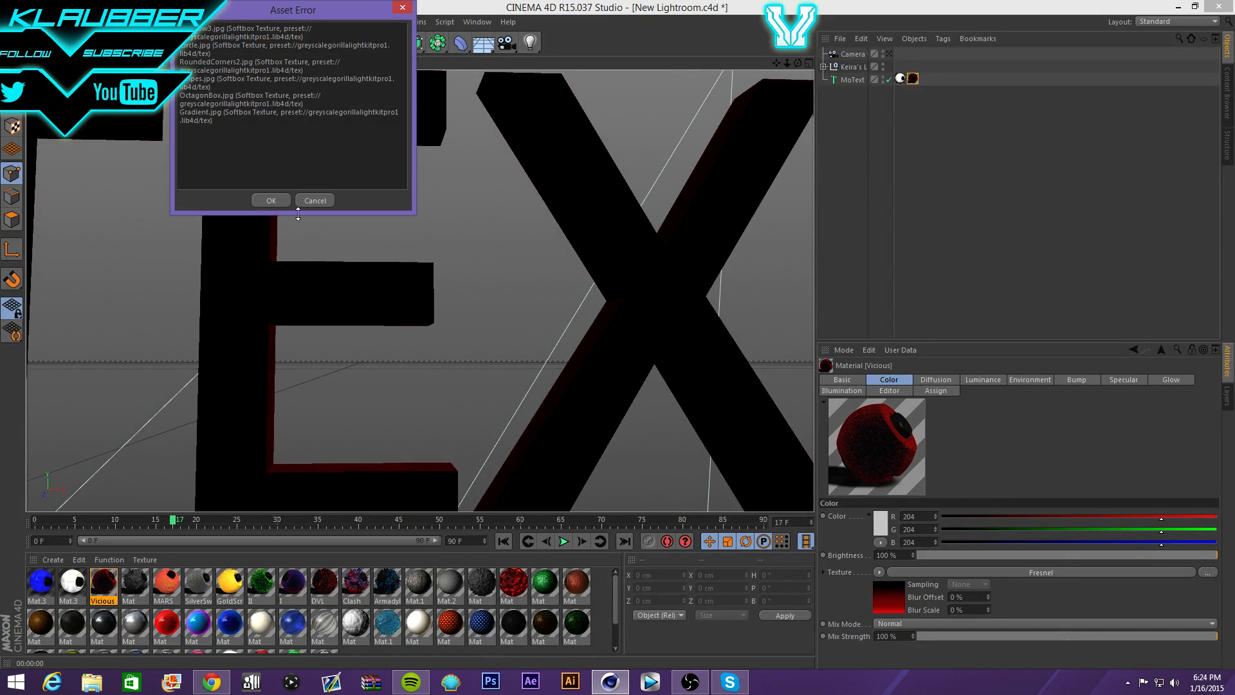
pyautogui.click(270, 197)
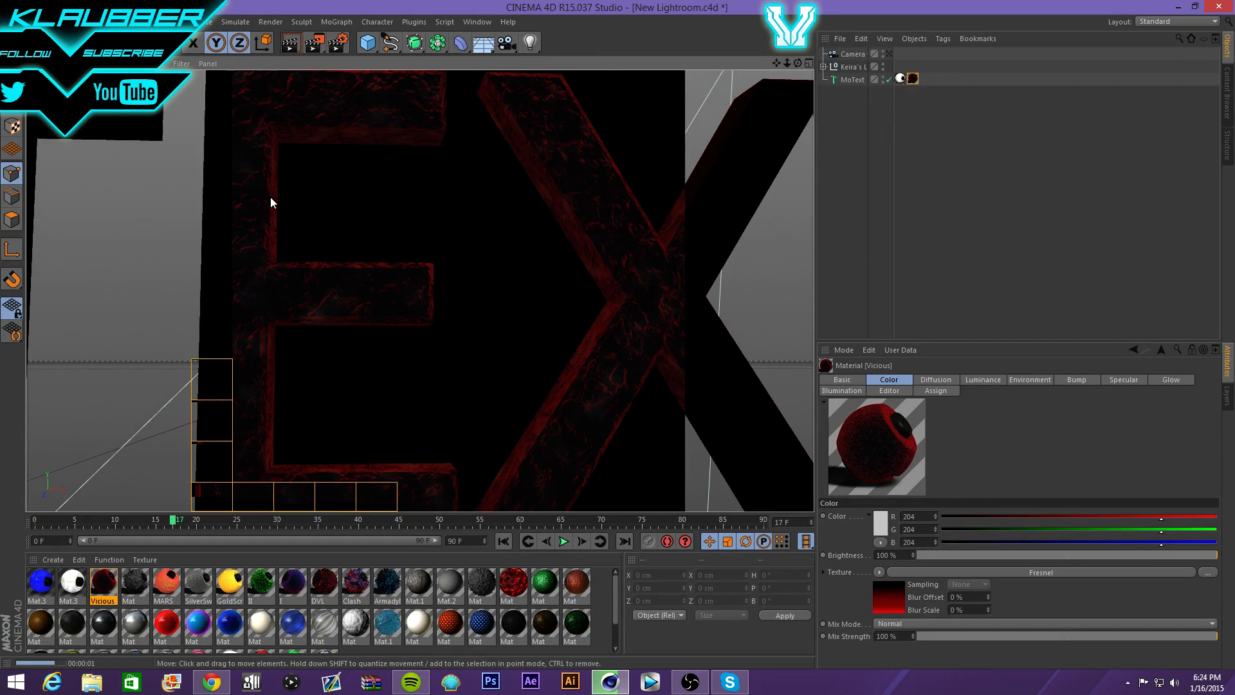
pyautogui.scroll(-6, 534, 346)
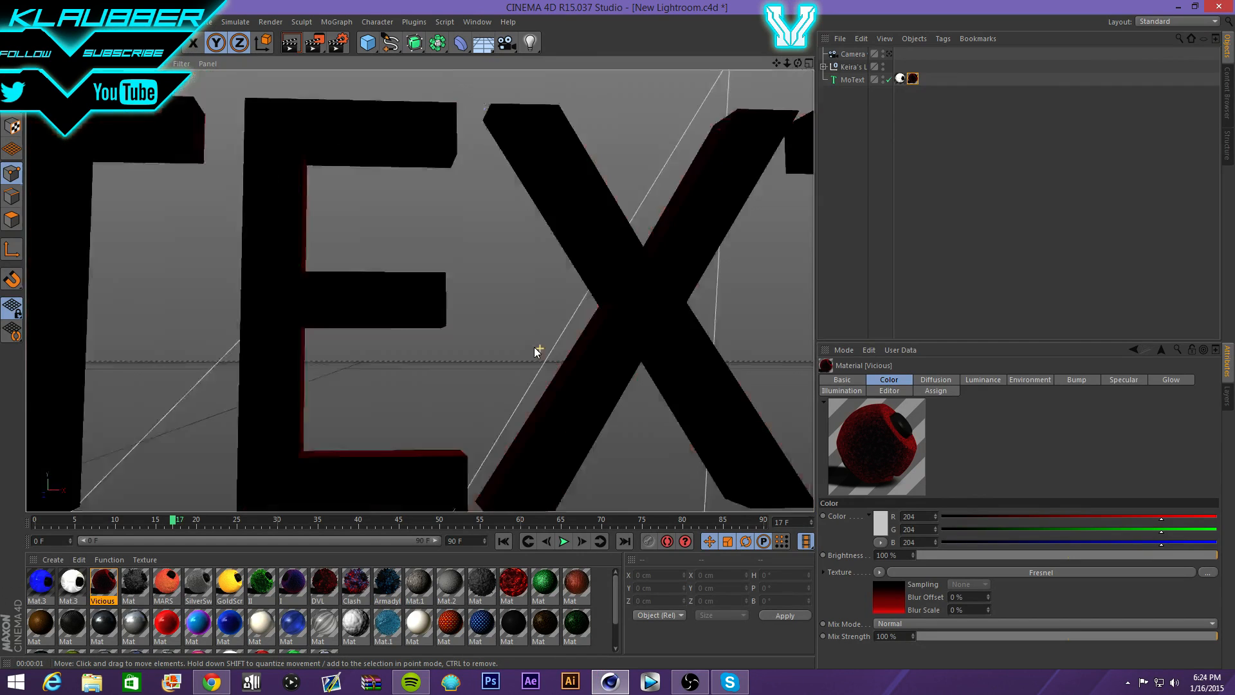
pyautogui.doubleClick(101, 587)
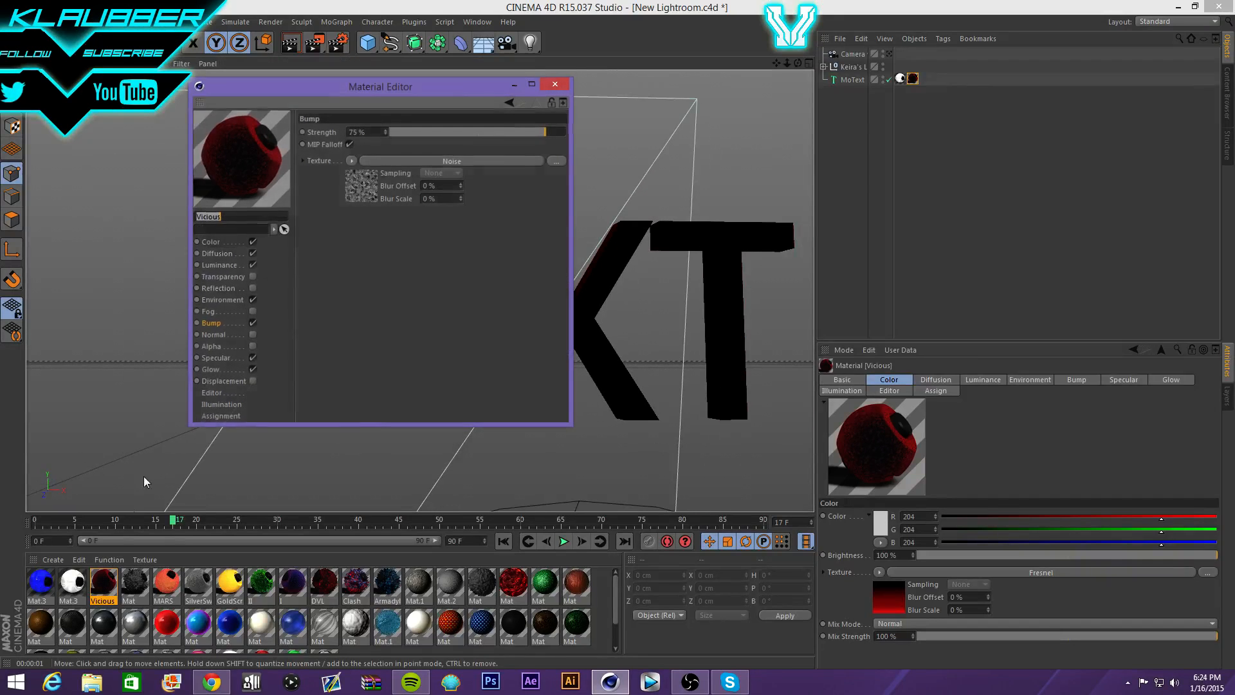
pyautogui.click(253, 380)
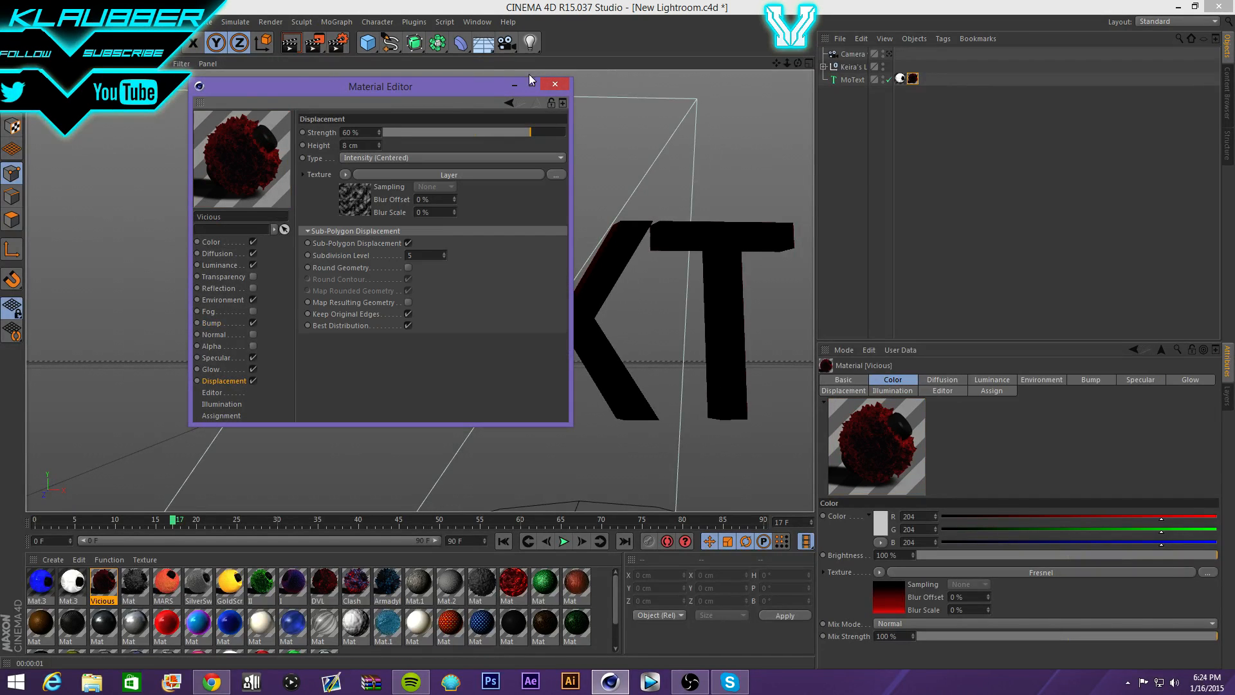
pyautogui.click(560, 85)
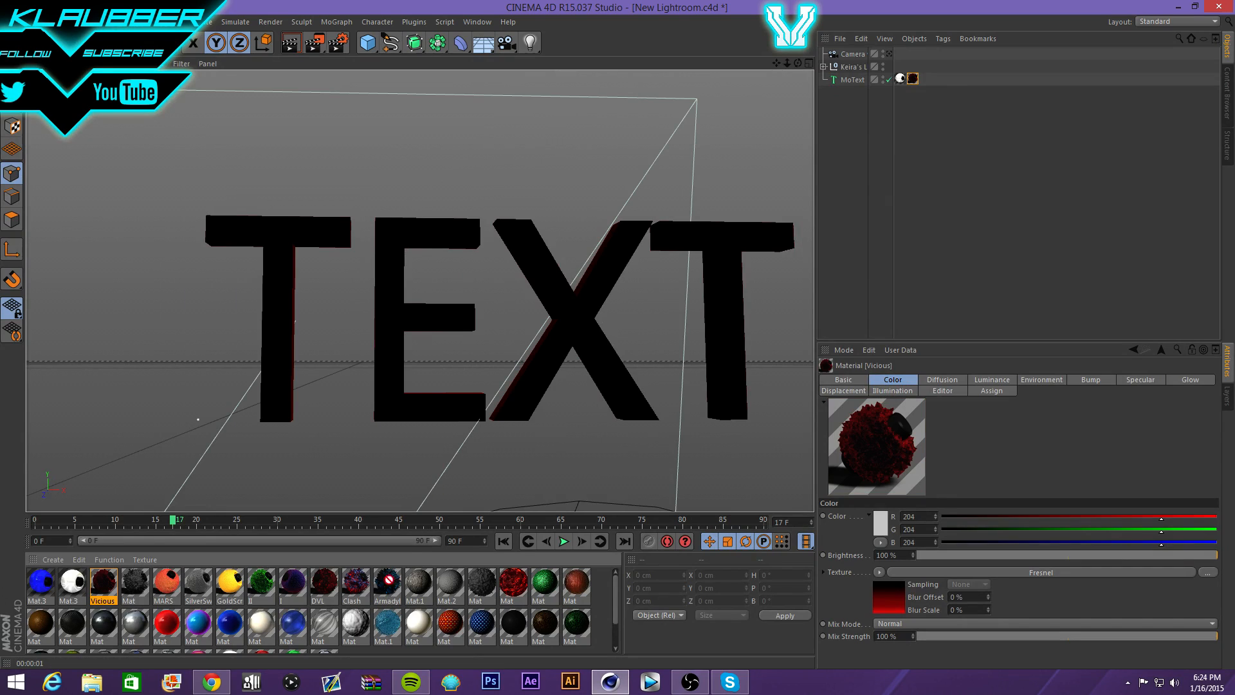
# - Add the Armadyl material to the TEXT with Cubic projection and test-render
pyautogui.moveTo(399, 341); pyautogui.dragTo(400, 342)
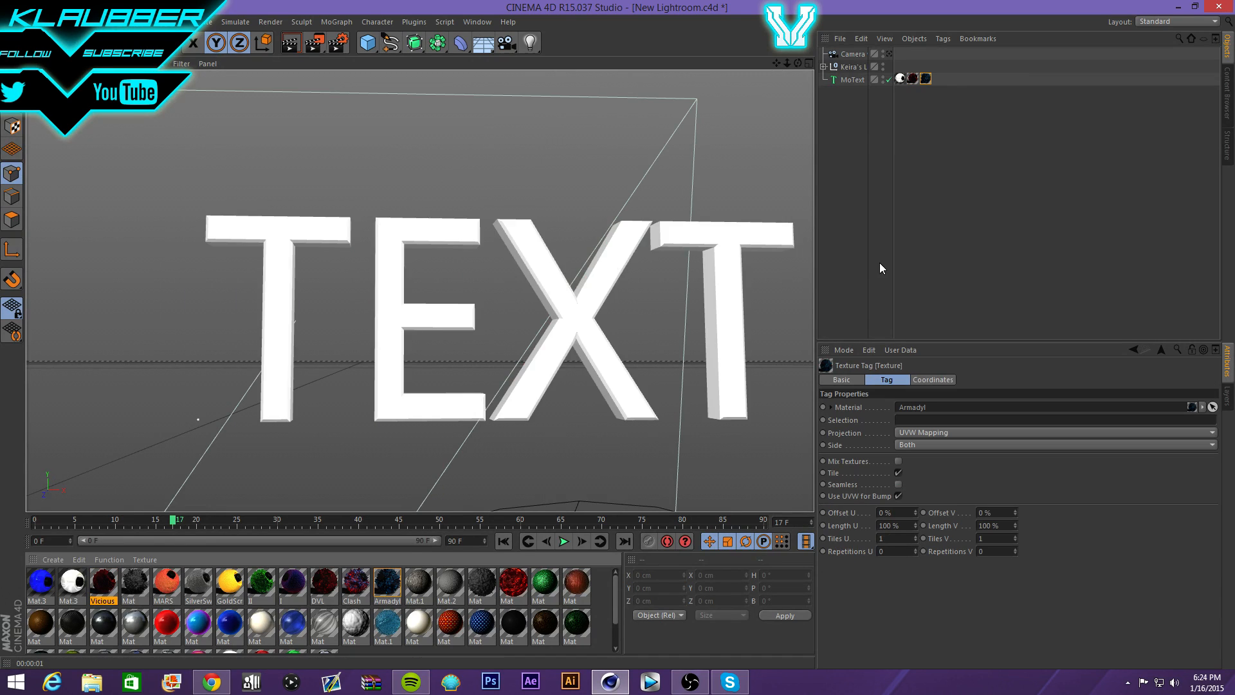
pyautogui.click(914, 434)
pyautogui.click(916, 477)
pyautogui.click(898, 483)
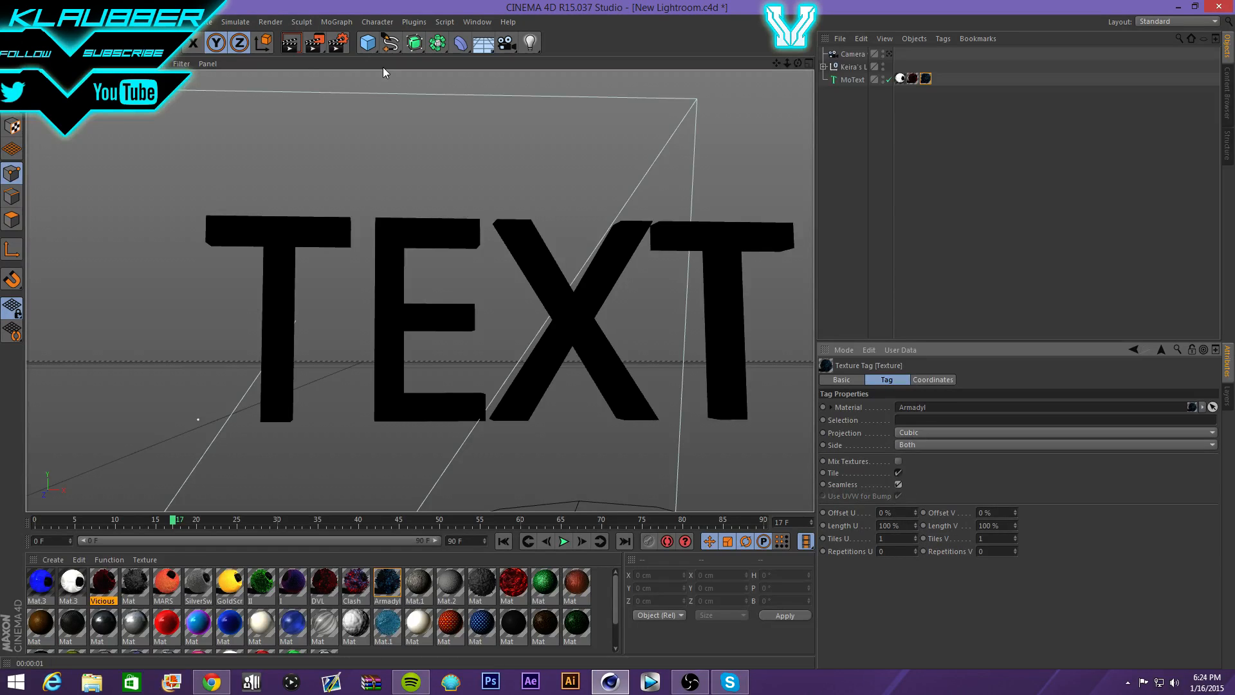
pyautogui.click(293, 43)
pyautogui.click(255, 200)
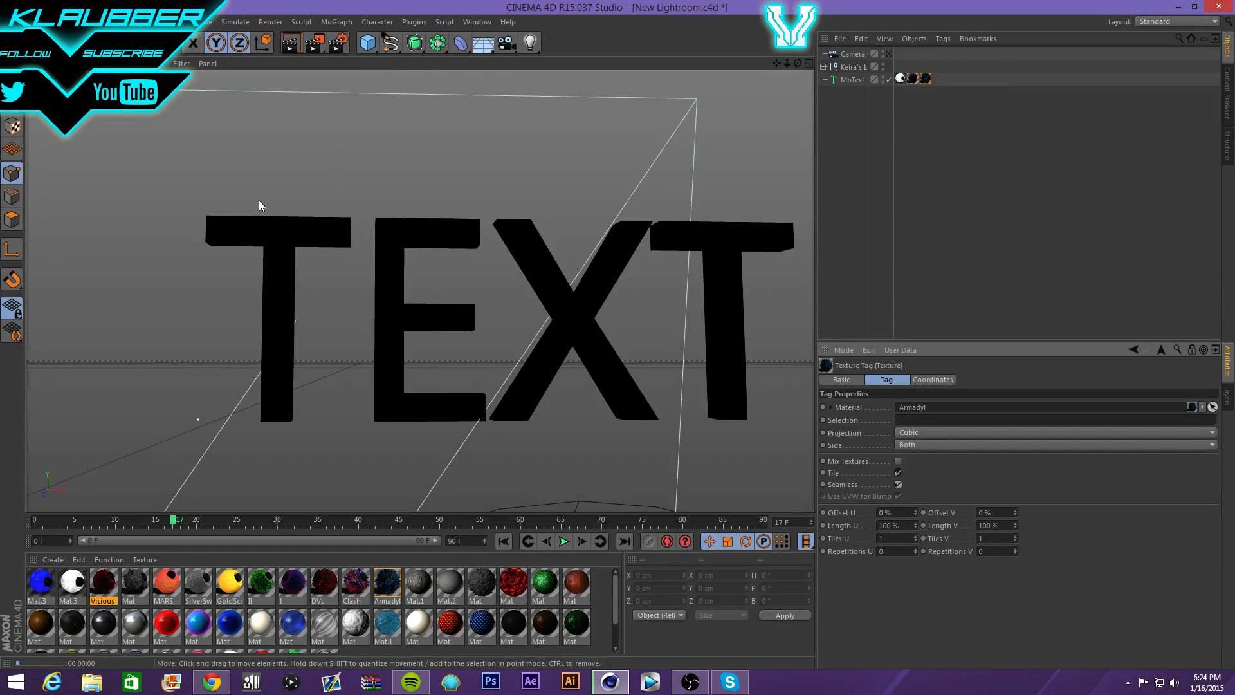
# - Replace MoText's two texture tags with Clash in Cubic projection and test-render
pyautogui.click(953, 80)
pyautogui.moveTo(944, 83); pyautogui.dragTo(909, 69)
pyautogui.press('Delete')
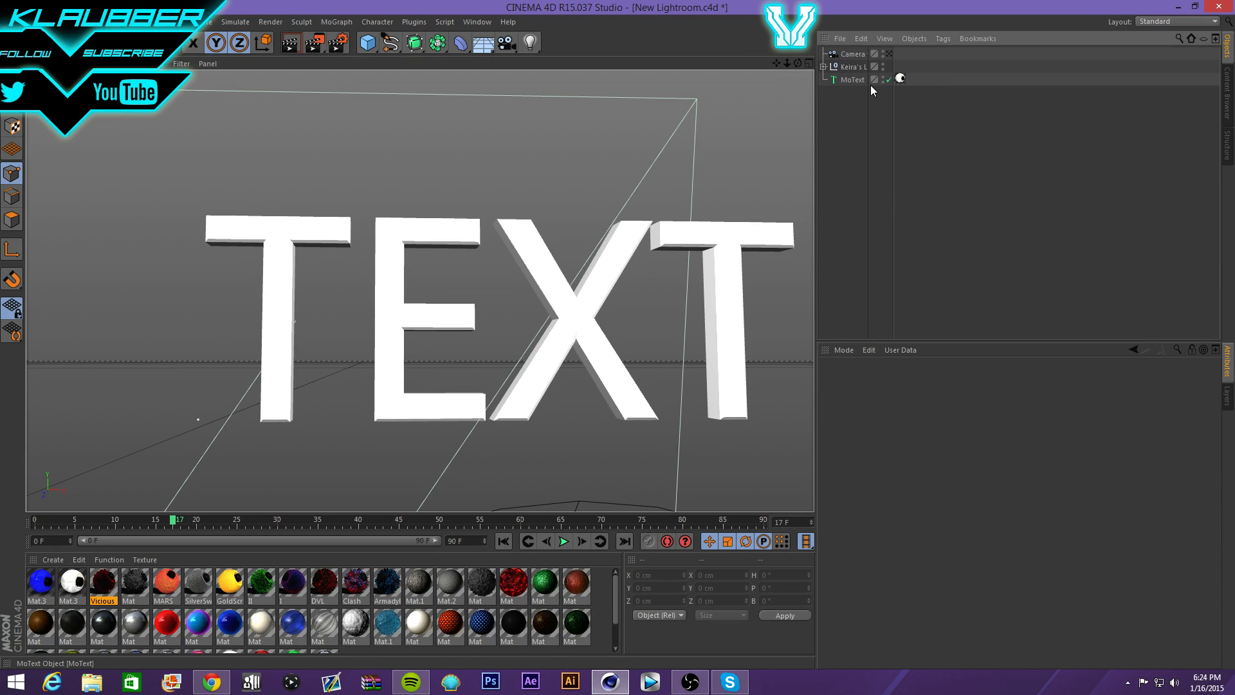
pyautogui.moveTo(357, 463); pyautogui.dragTo(394, 367)
pyautogui.click(927, 436)
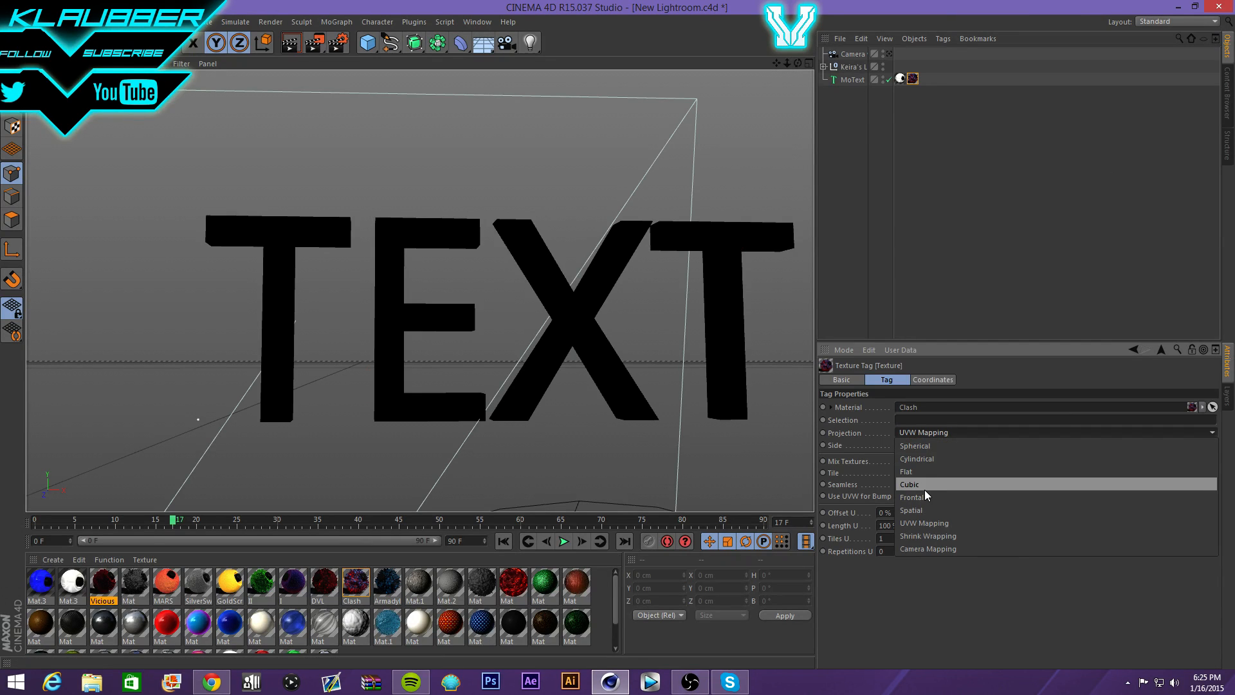
pyautogui.click(924, 489)
pyautogui.click(314, 42)
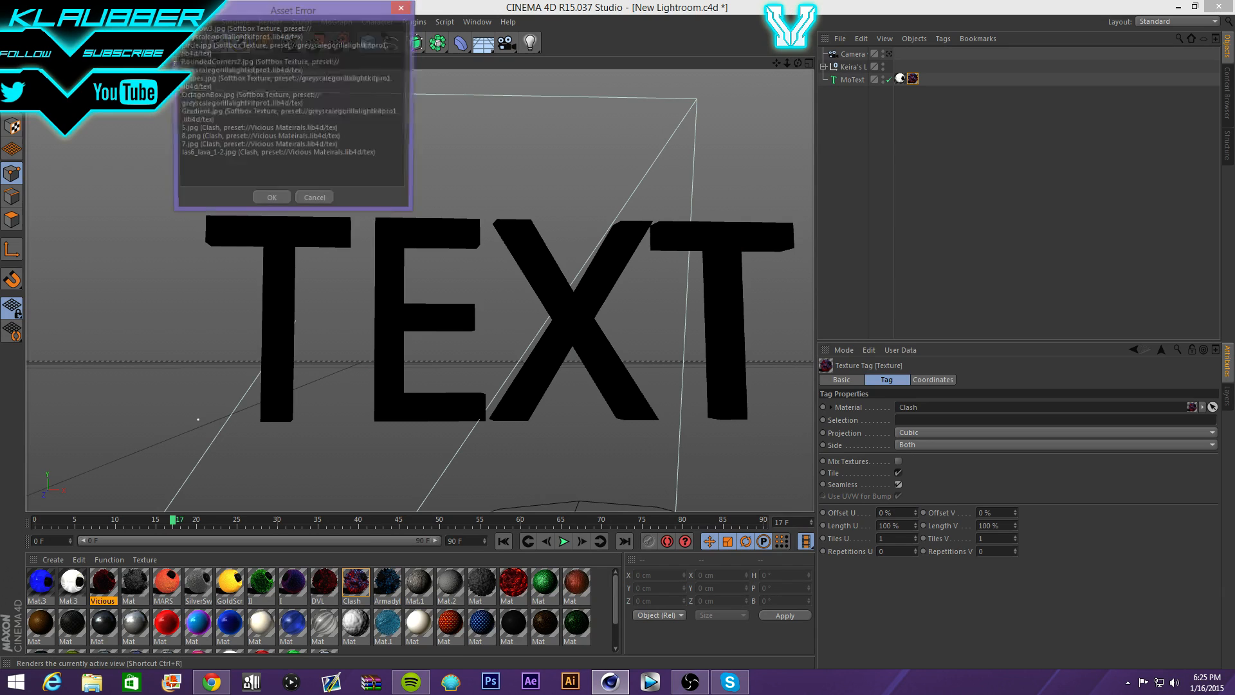
pyautogui.click(270, 201)
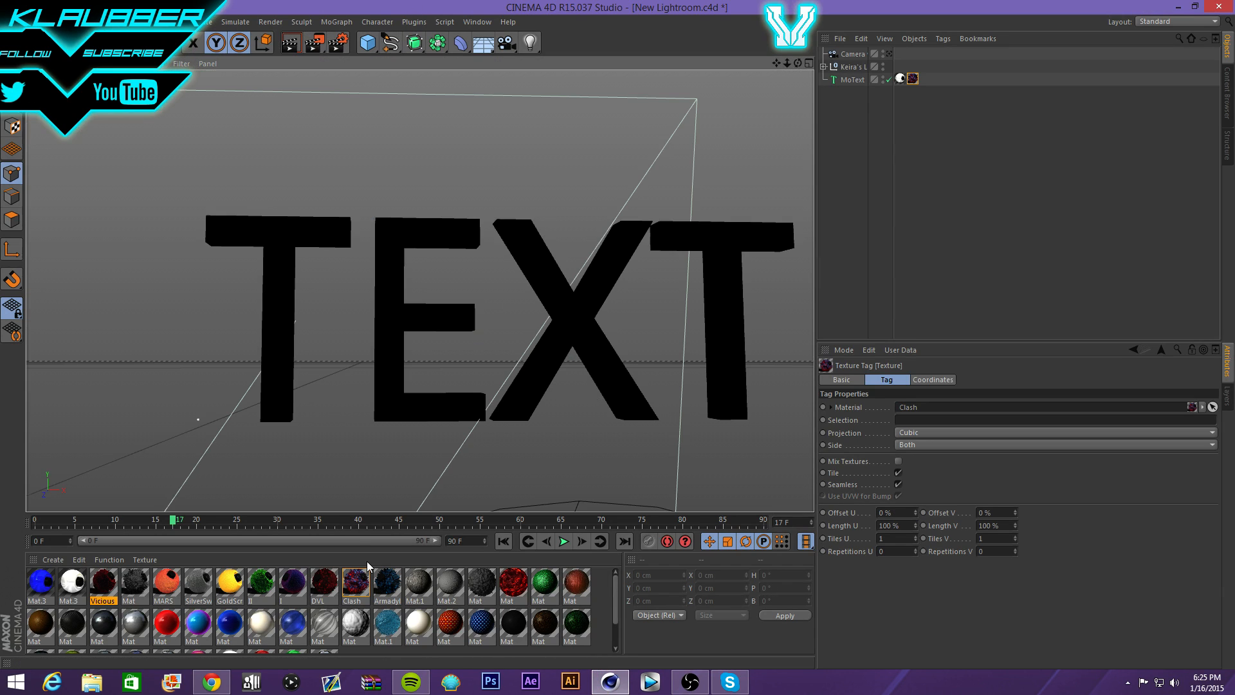
# - Inspect the Clash material's Color settings, then open the red Mat material's editor
pyautogui.click(351, 582)
pyautogui.doubleClick(351, 582)
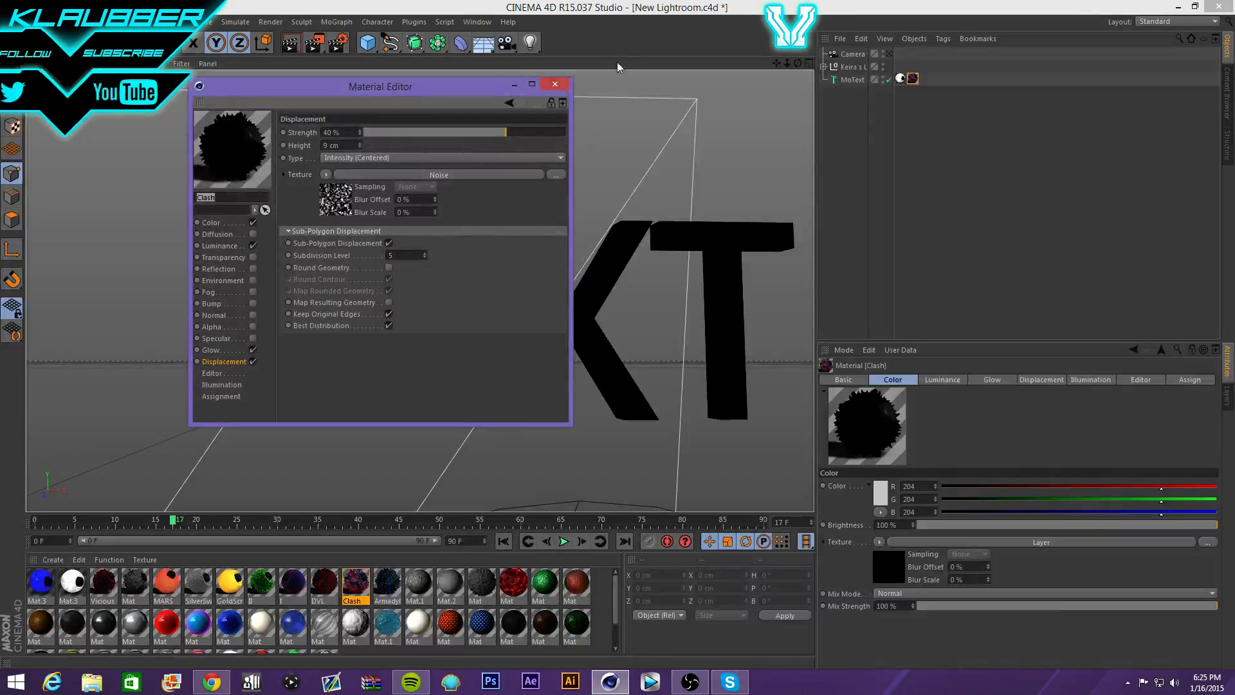
pyautogui.click(211, 223)
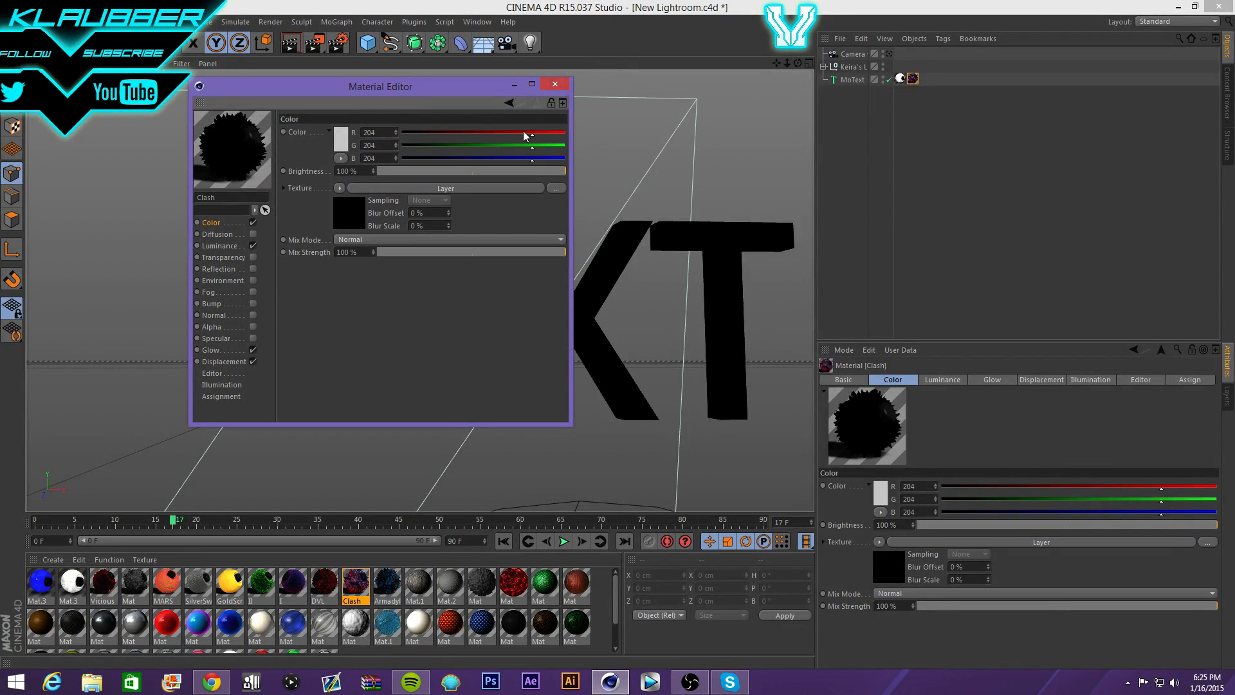
pyautogui.click(568, 134)
pyautogui.click(554, 84)
pyautogui.doubleClick(513, 582)
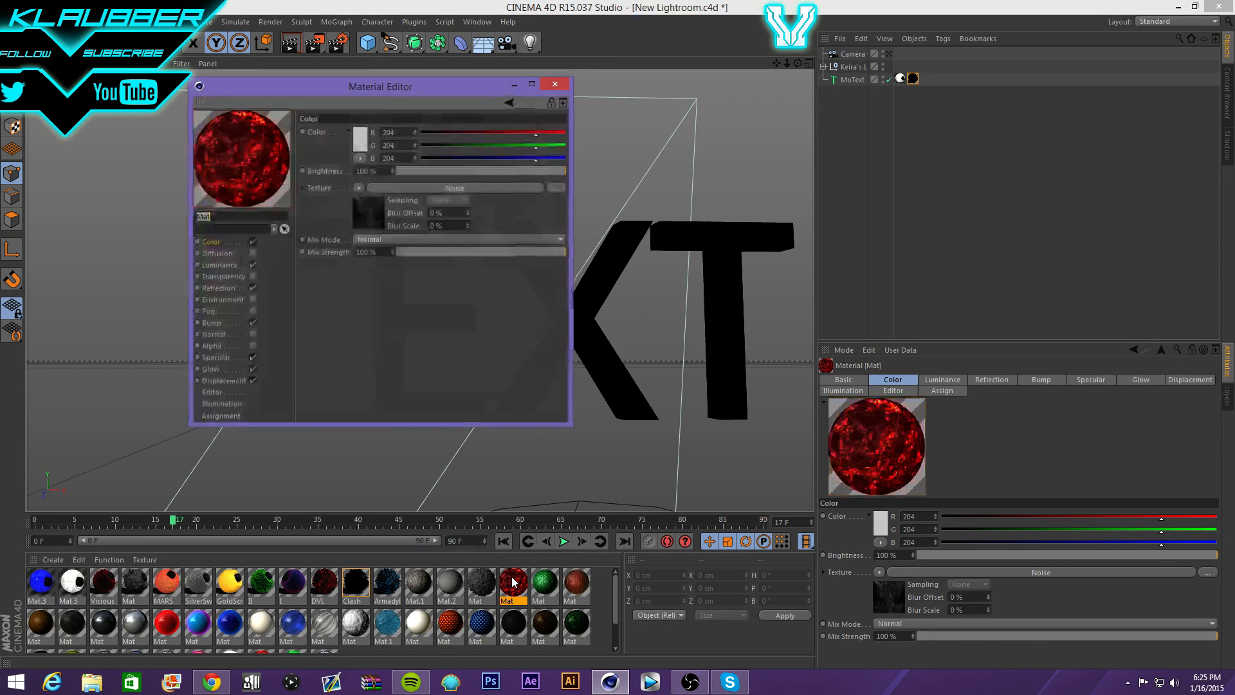
# - Set the Mat material's Displacement to Intensity type with 82% strength
pyautogui.click(567, 84)
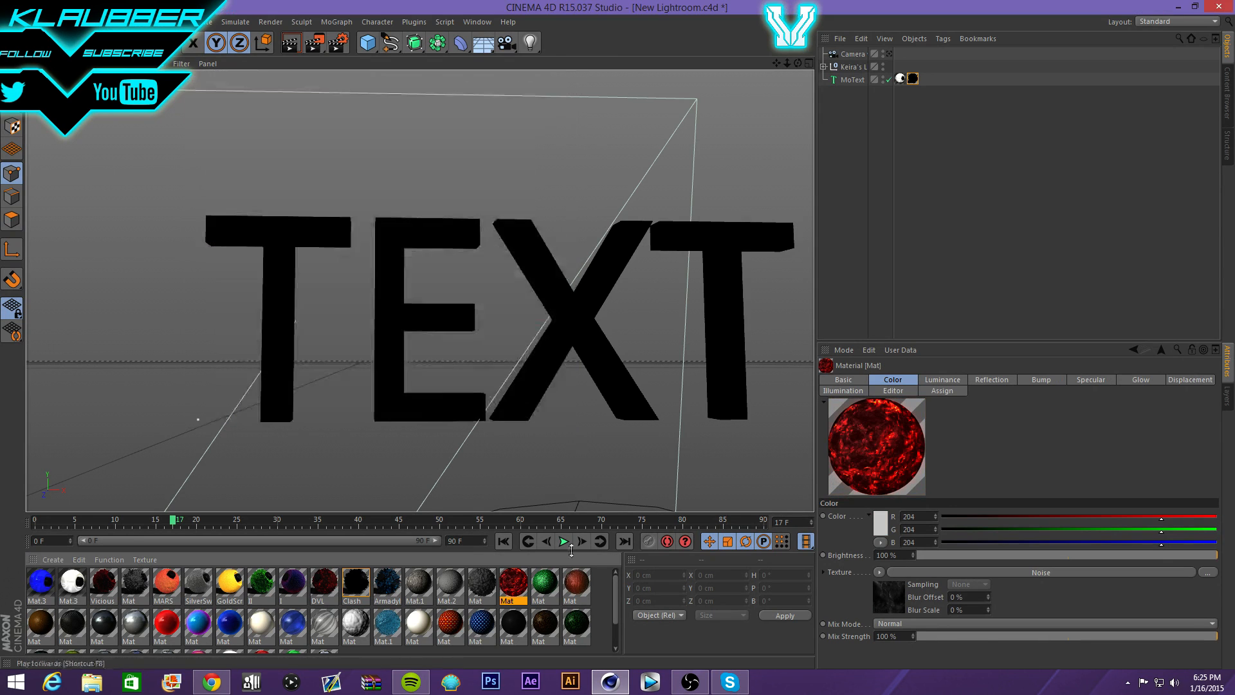
pyautogui.doubleClick(518, 580)
pyautogui.click(222, 381)
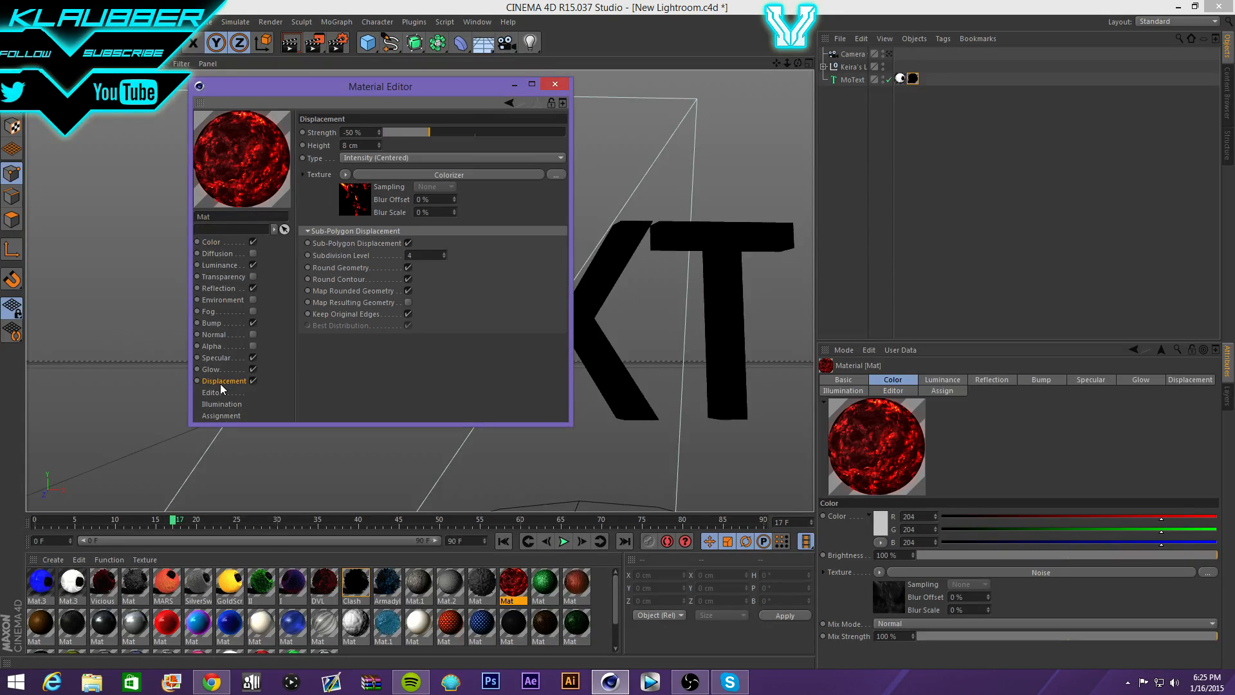
pyautogui.click(437, 161)
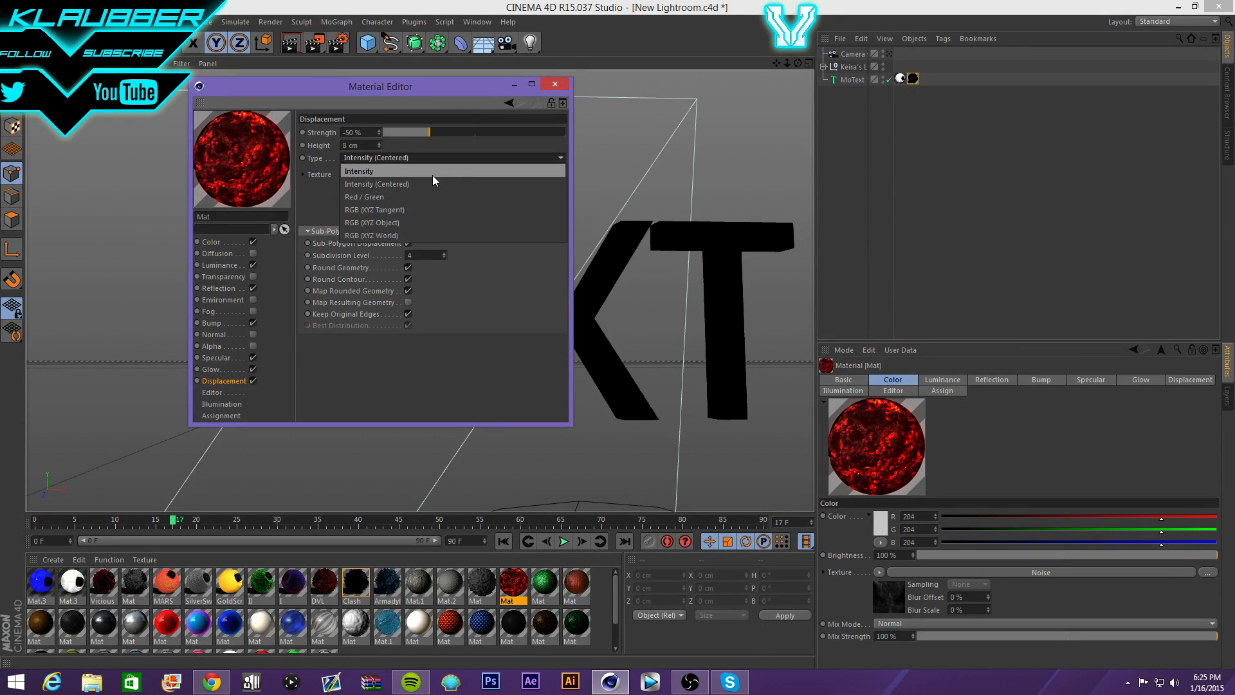
pyautogui.click(432, 171)
pyautogui.moveTo(429, 133); pyautogui.dragTo(513, 130)
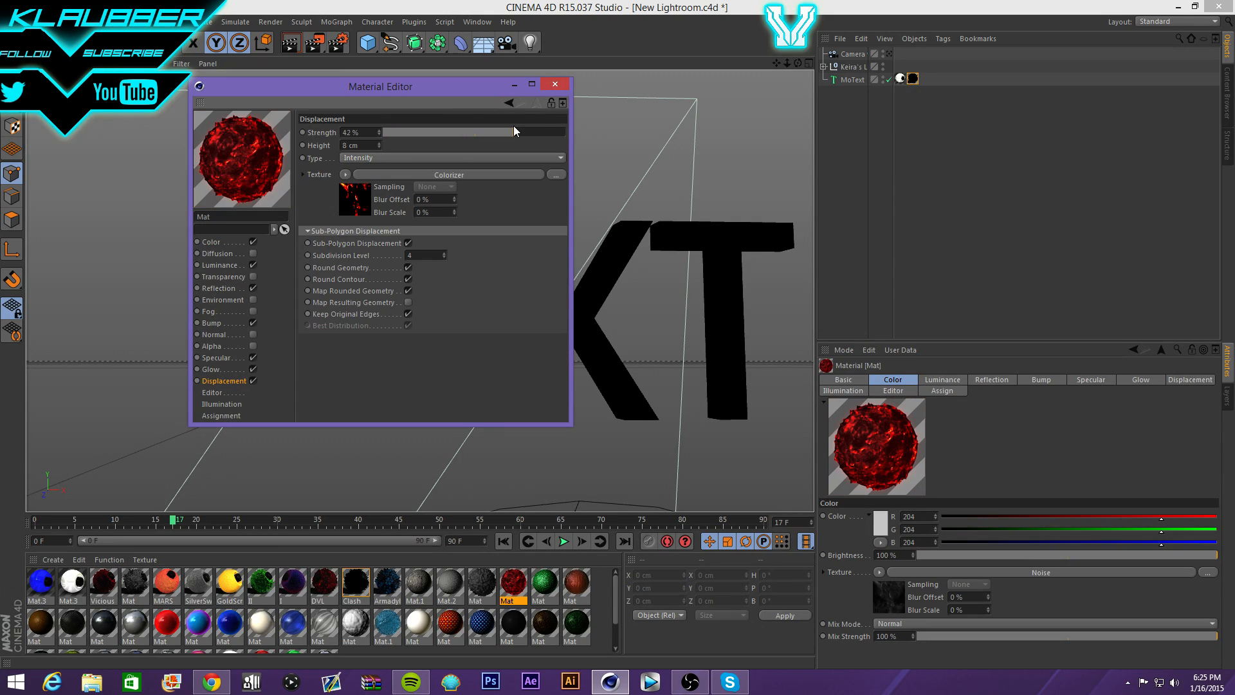
pyautogui.click(551, 132)
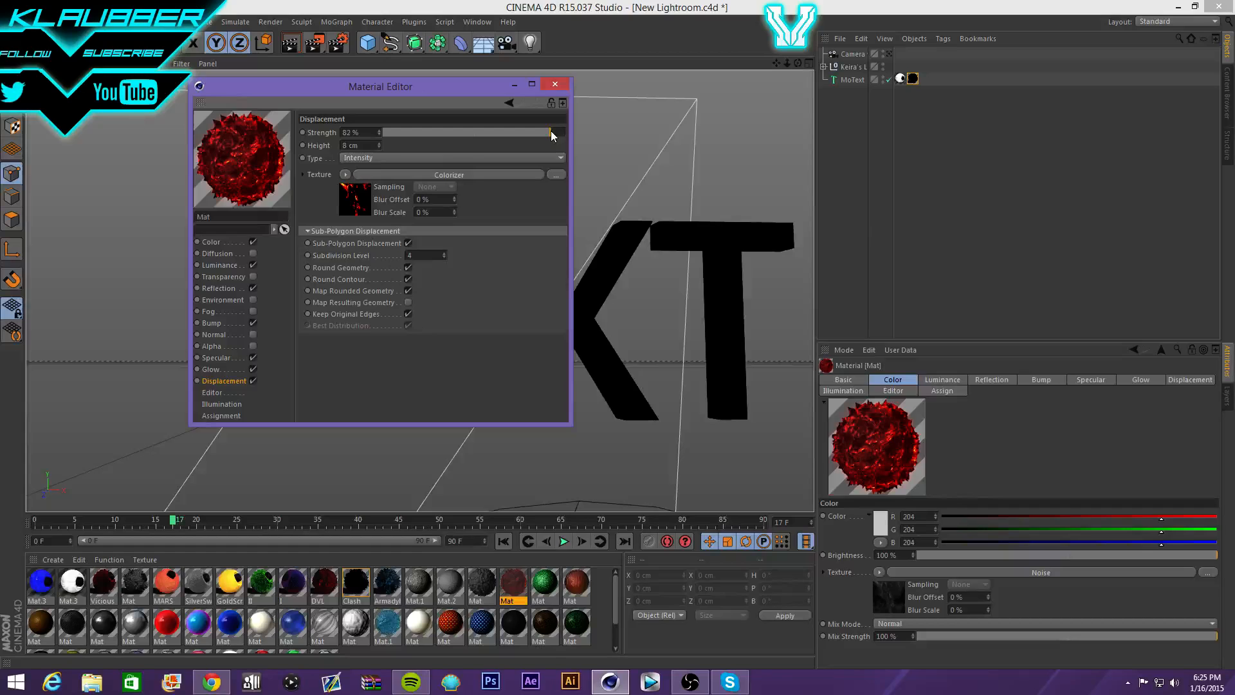
pyautogui.click(554, 84)
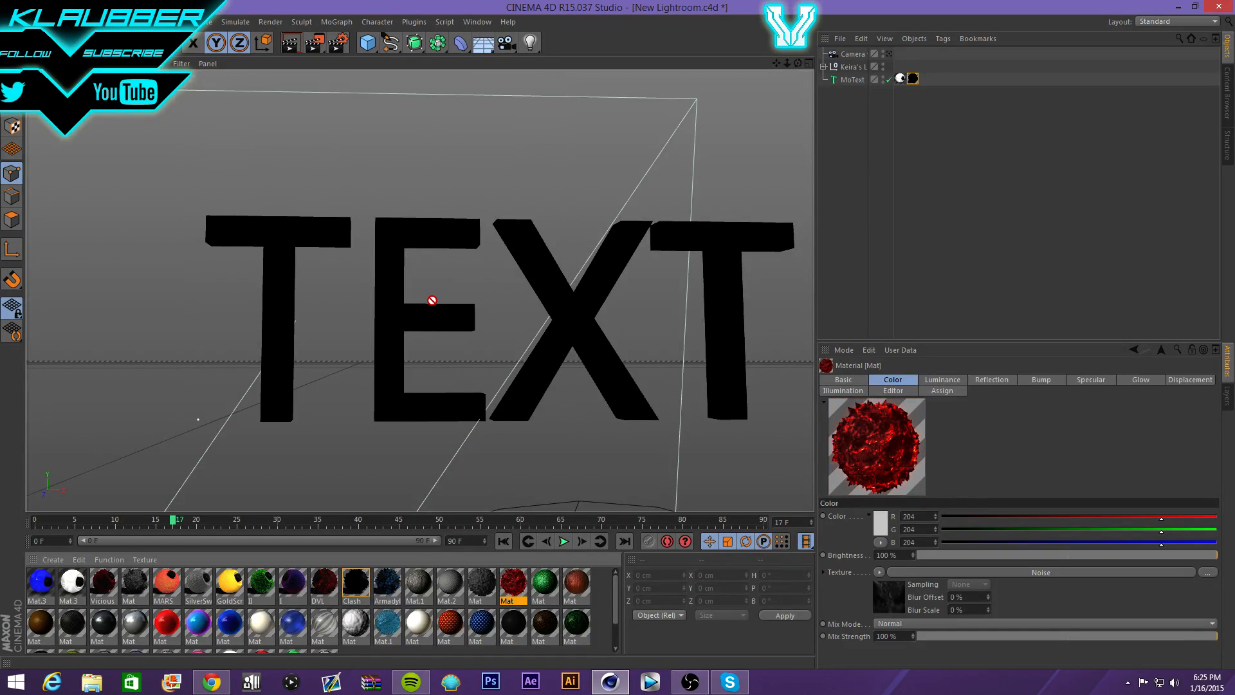
# - Apply Mat to the TEXT with Cubic, Seamless projection and render the view
pyautogui.moveTo(432, 320); pyautogui.dragTo(434, 321)
pyautogui.click(927, 435)
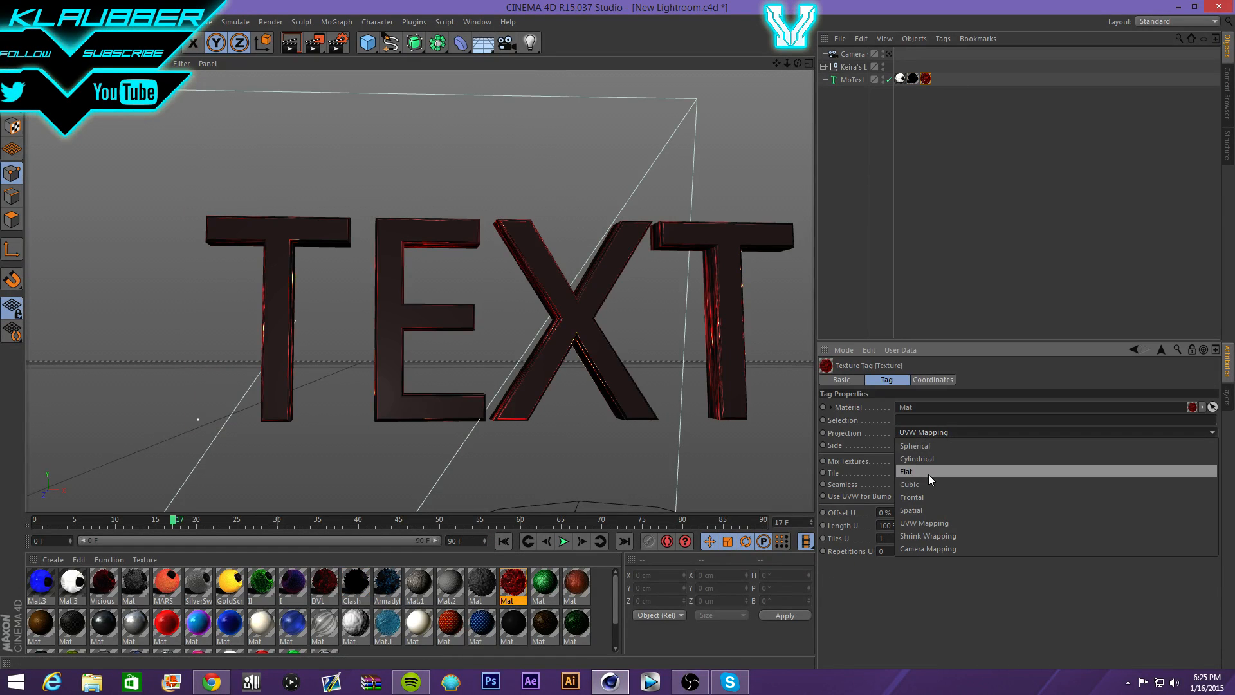
pyautogui.click(929, 484)
pyautogui.click(898, 484)
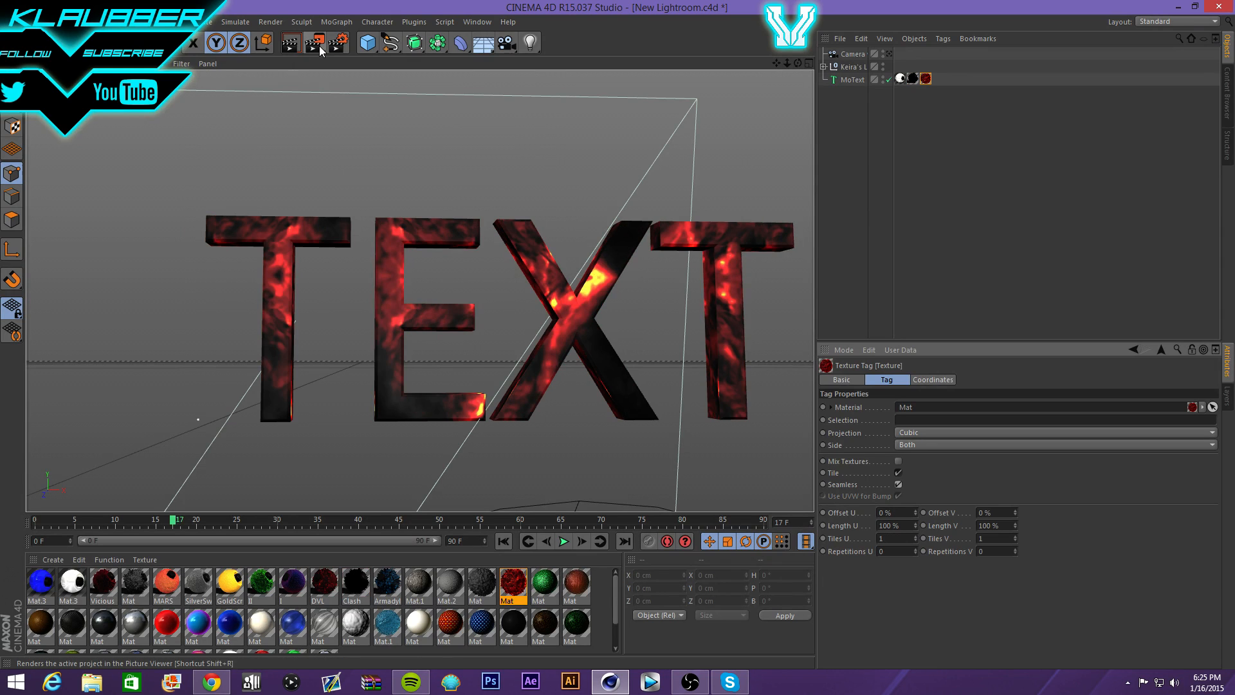
pyautogui.click(293, 47)
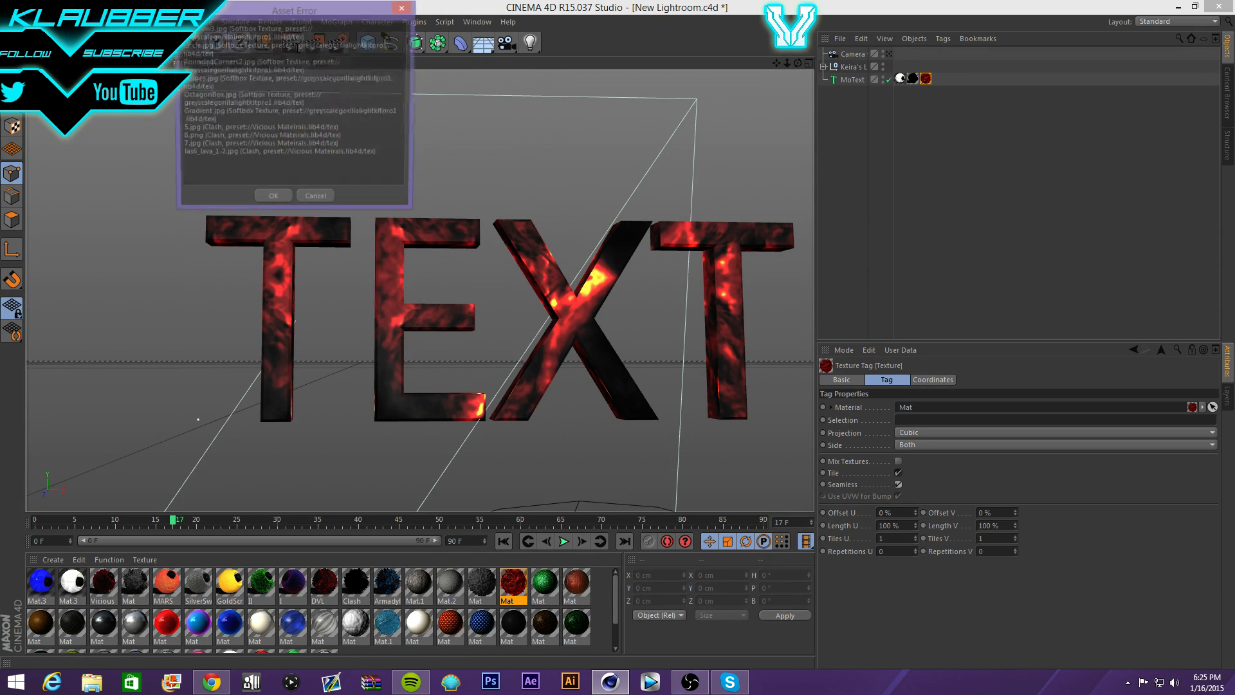
pyautogui.click(276, 200)
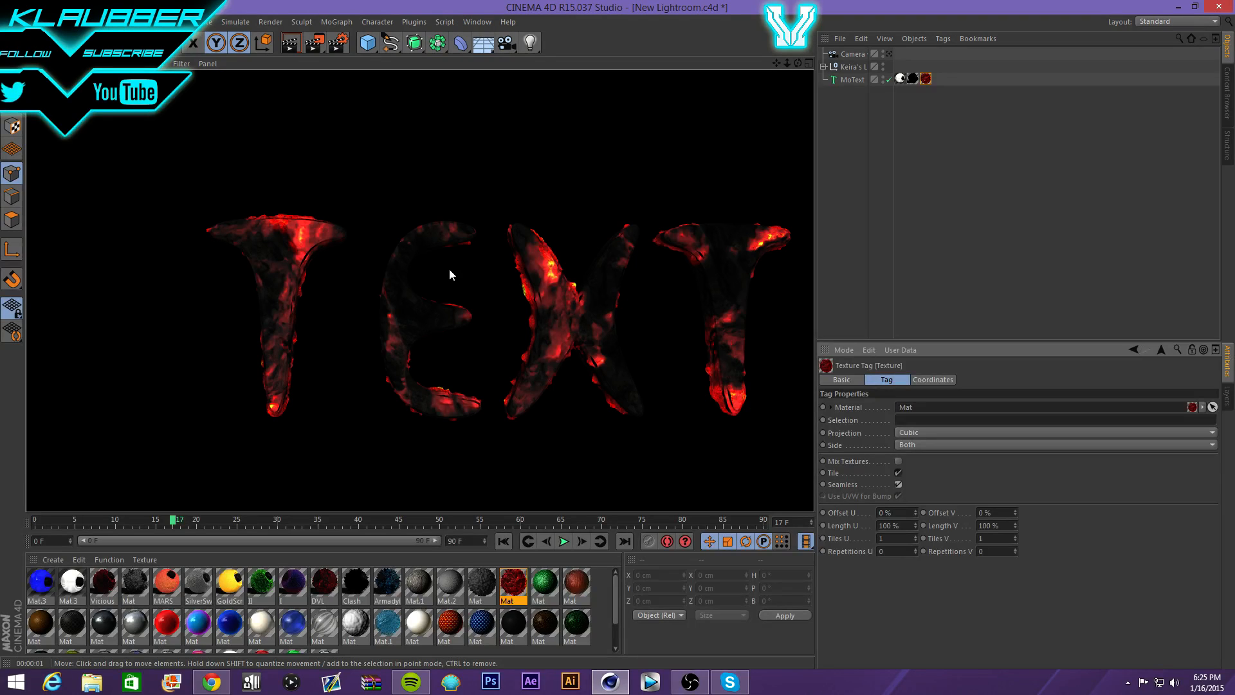
pyautogui.click(577, 147)
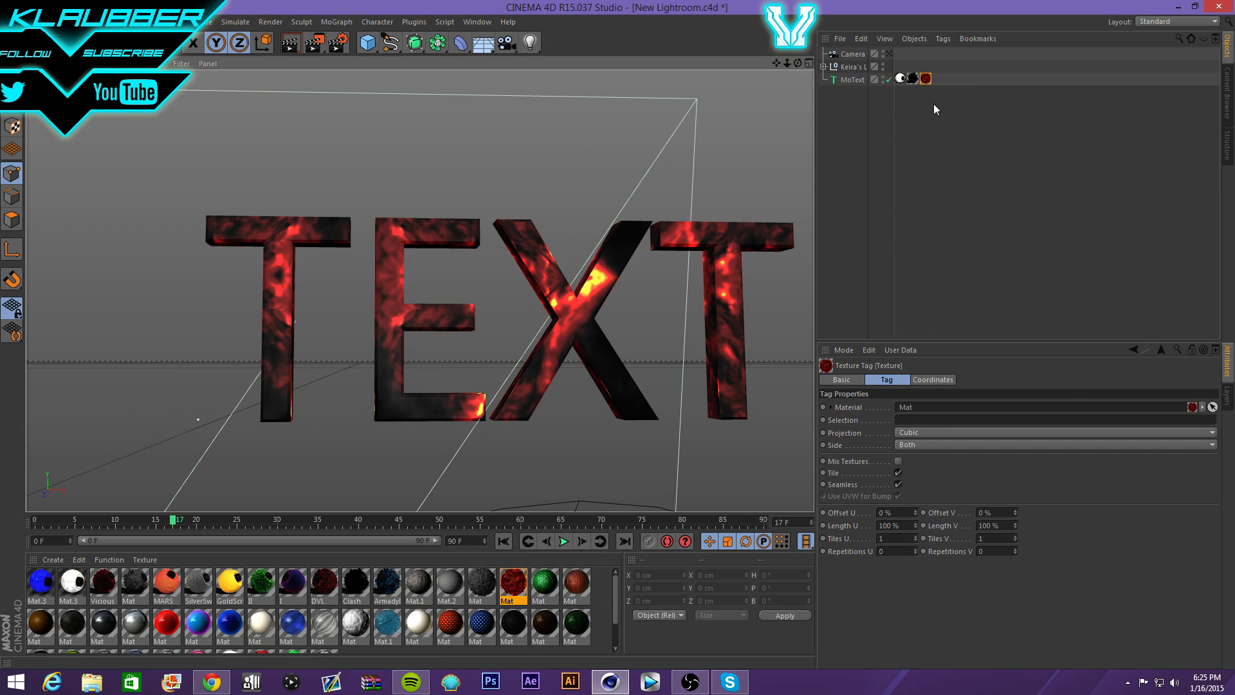
# - Delete all three texture tags from MoText so the TEXT turns plain white
pyautogui.moveTo(935, 109); pyautogui.dragTo(894, 65)
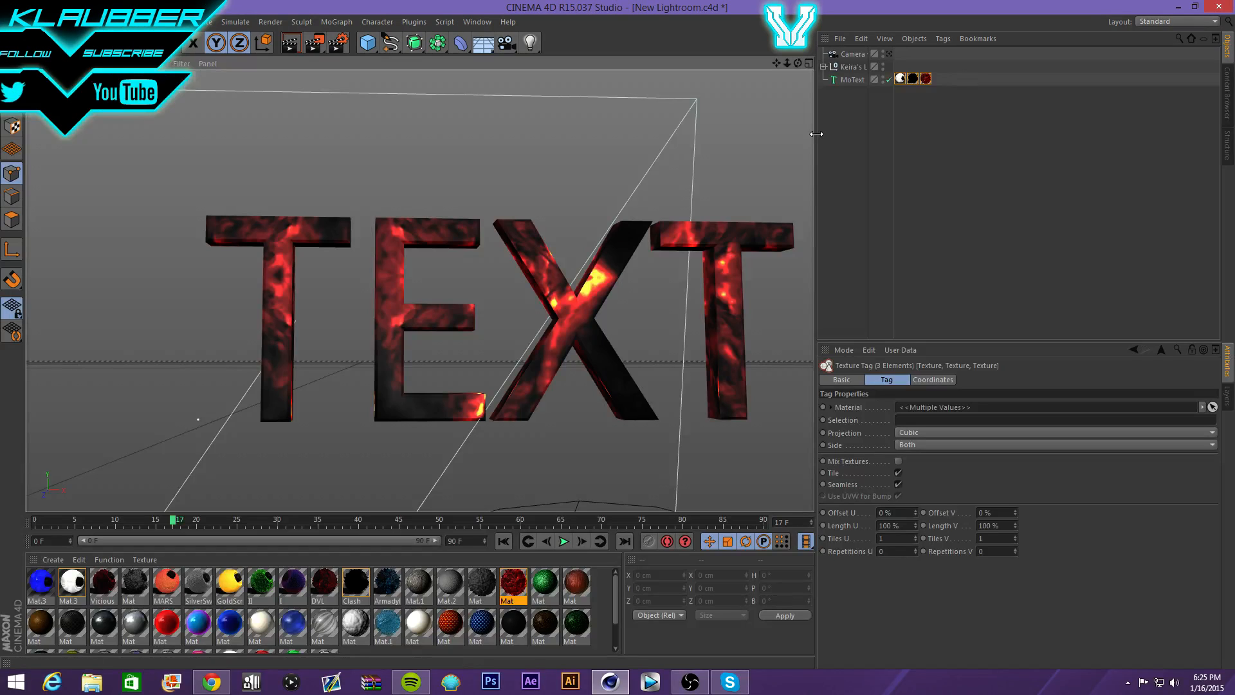
pyautogui.click(912, 79)
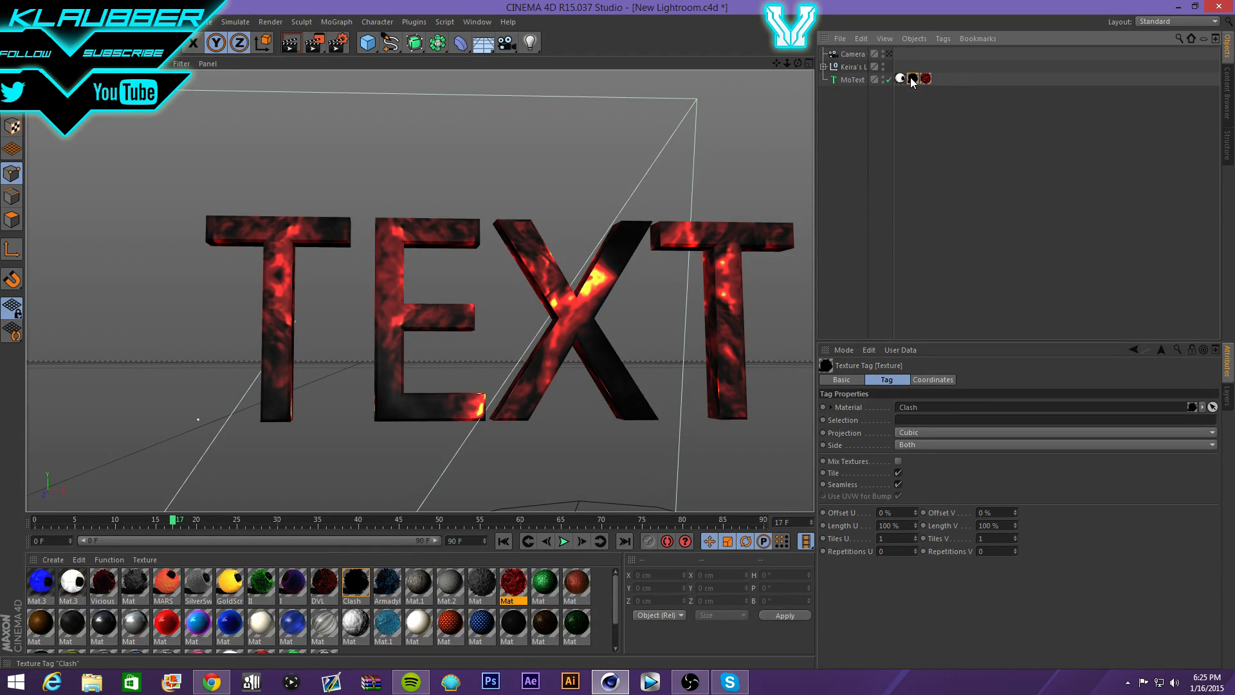
pyautogui.press('Delete')
pyautogui.click(913, 79)
pyautogui.press('Delete')
pyautogui.click(902, 79)
pyautogui.press('Delete')
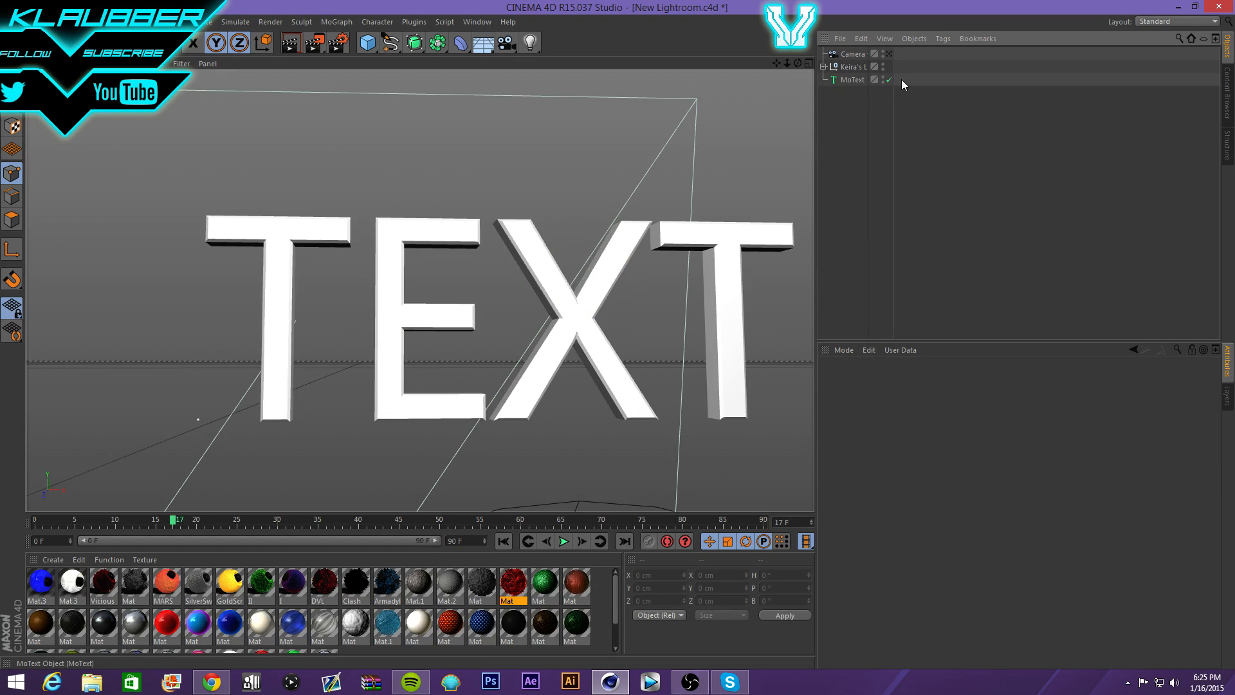
# - Add a light and delete it again, then reselect MoText
pyautogui.click(854, 78)
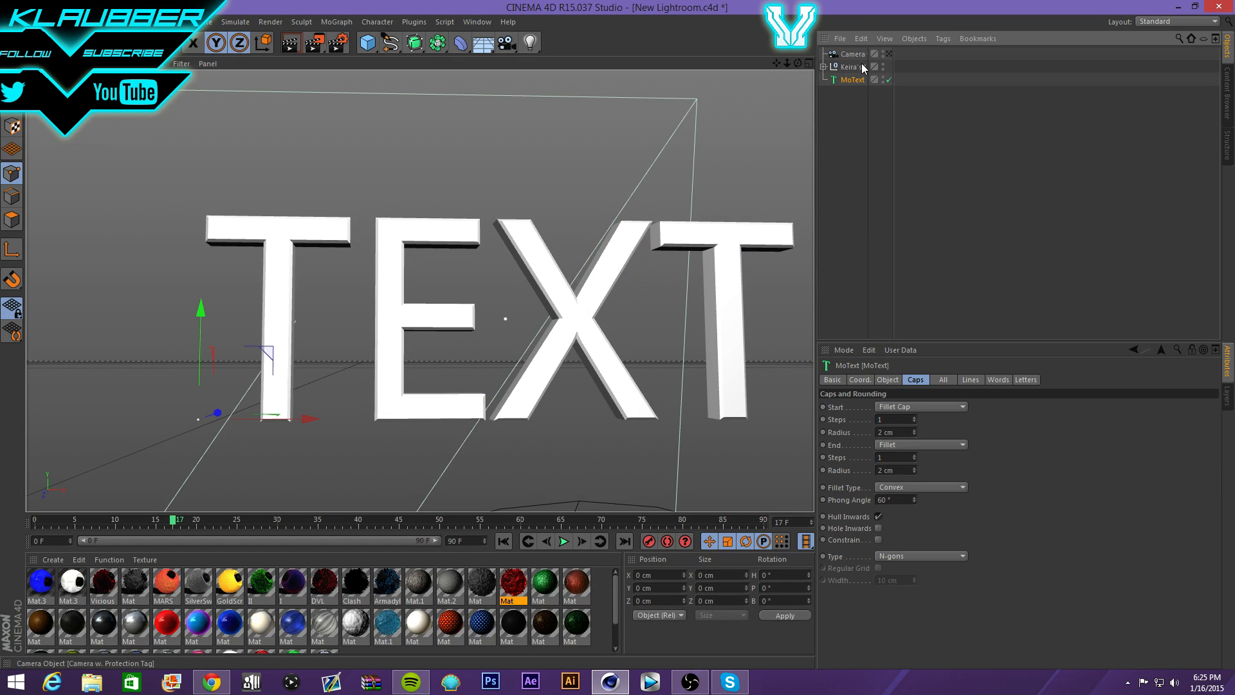
pyautogui.click(530, 43)
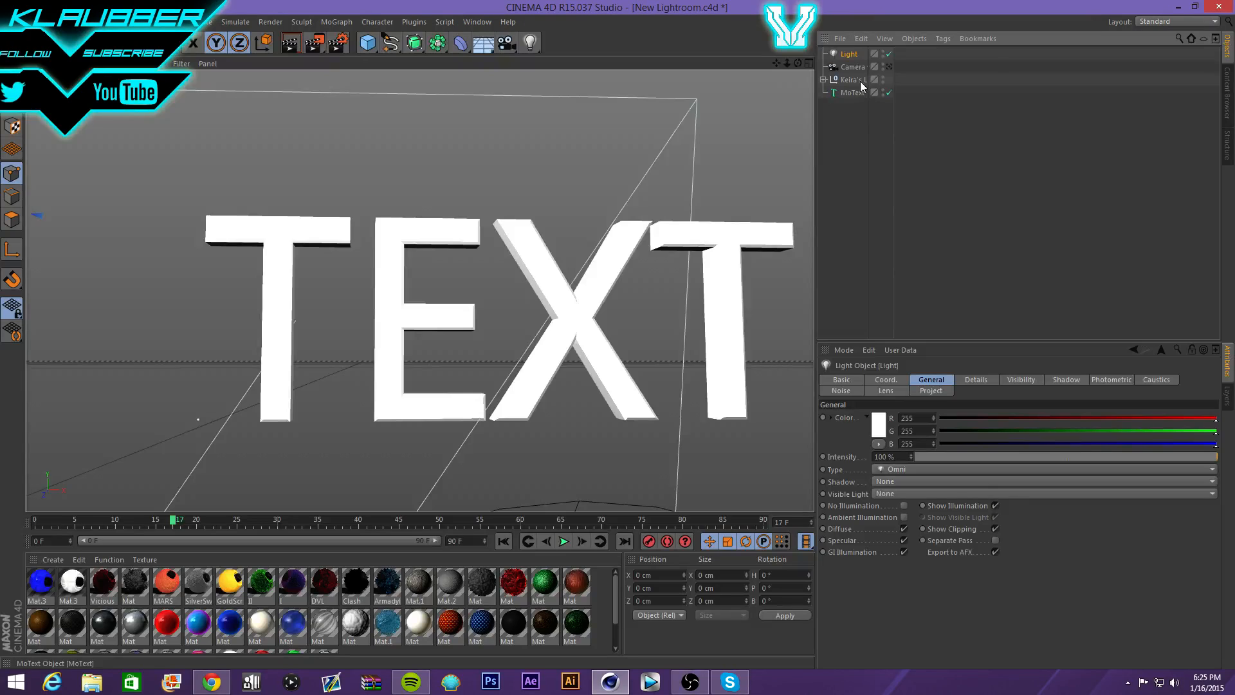
pyautogui.press('Delete')
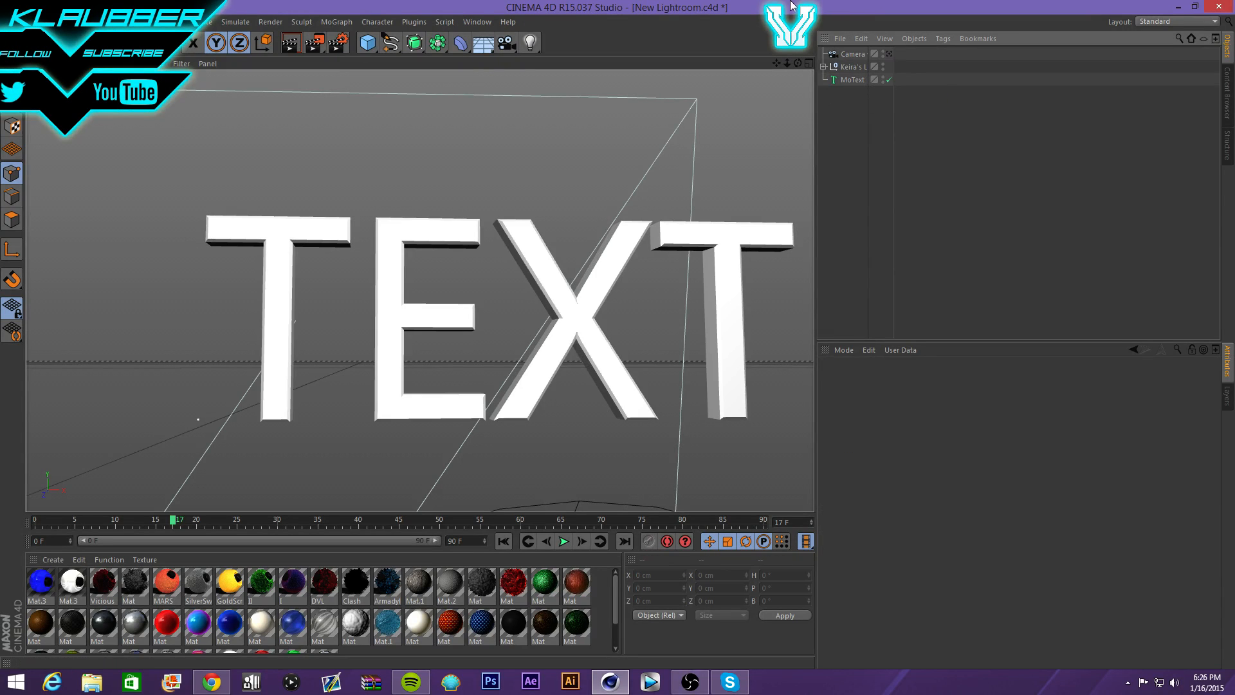
pyautogui.click(850, 82)
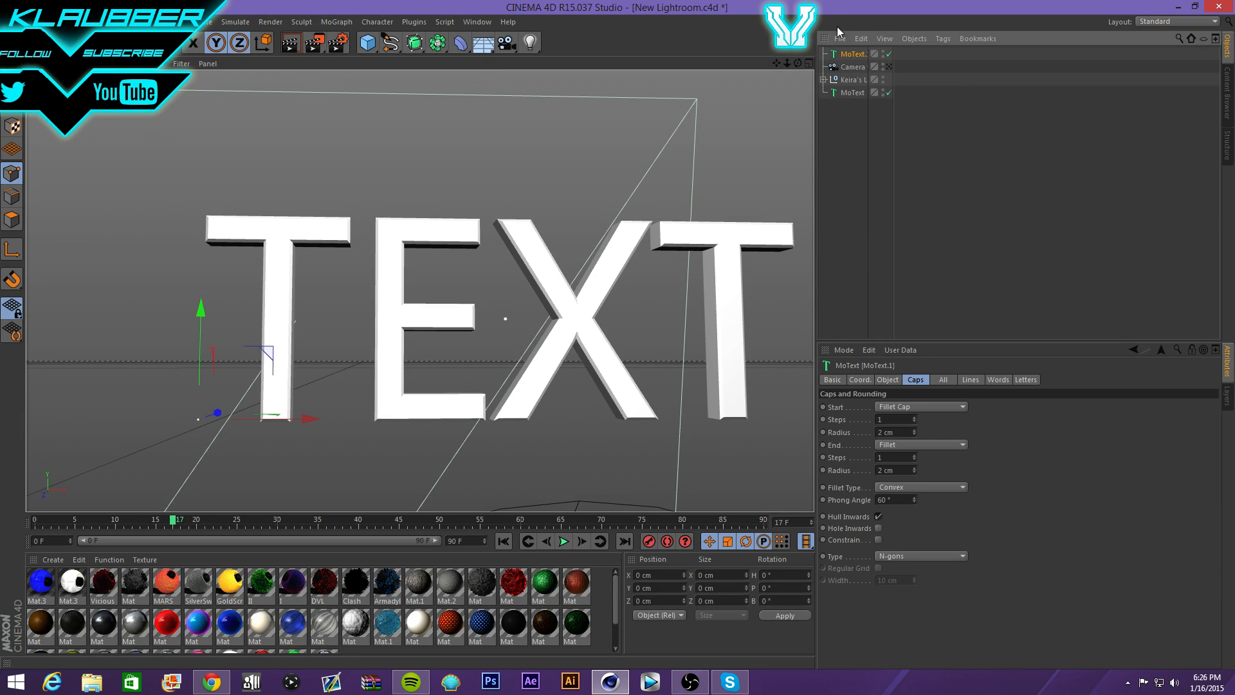
# - Set MoText.1's start and end caps to Fillet
pyautogui.doubleClick(849, 57)
pyautogui.click(902, 61)
pyautogui.click(894, 404)
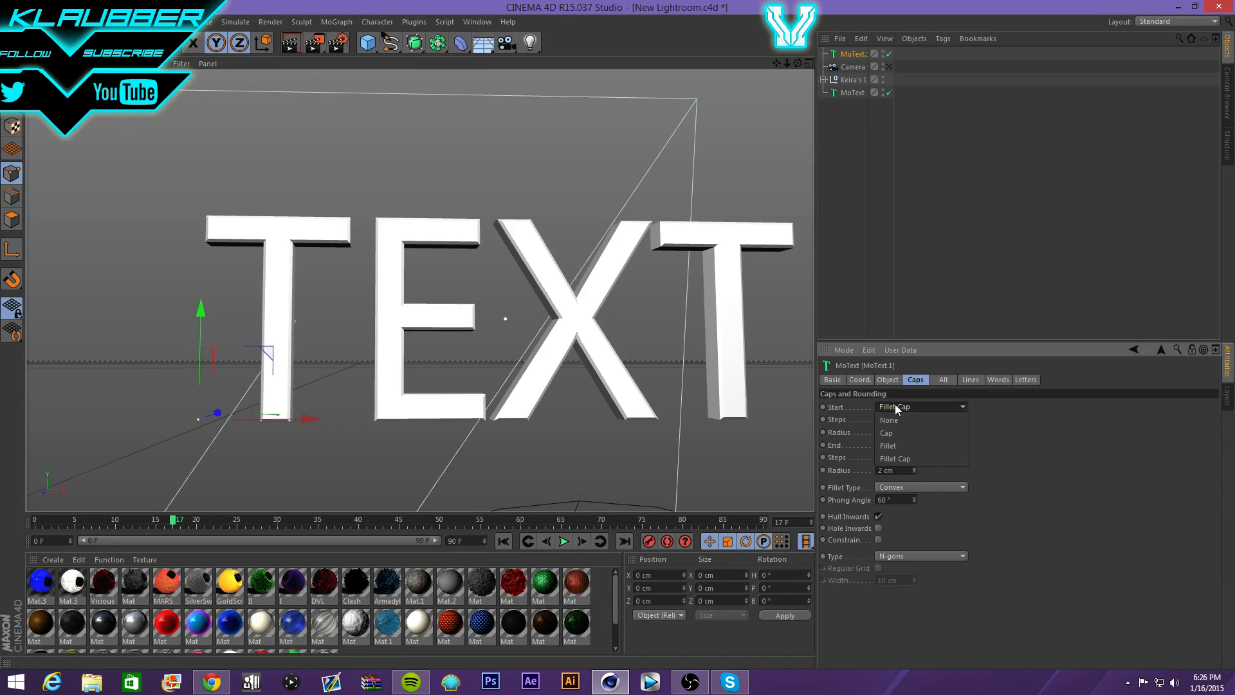
pyautogui.click(901, 442)
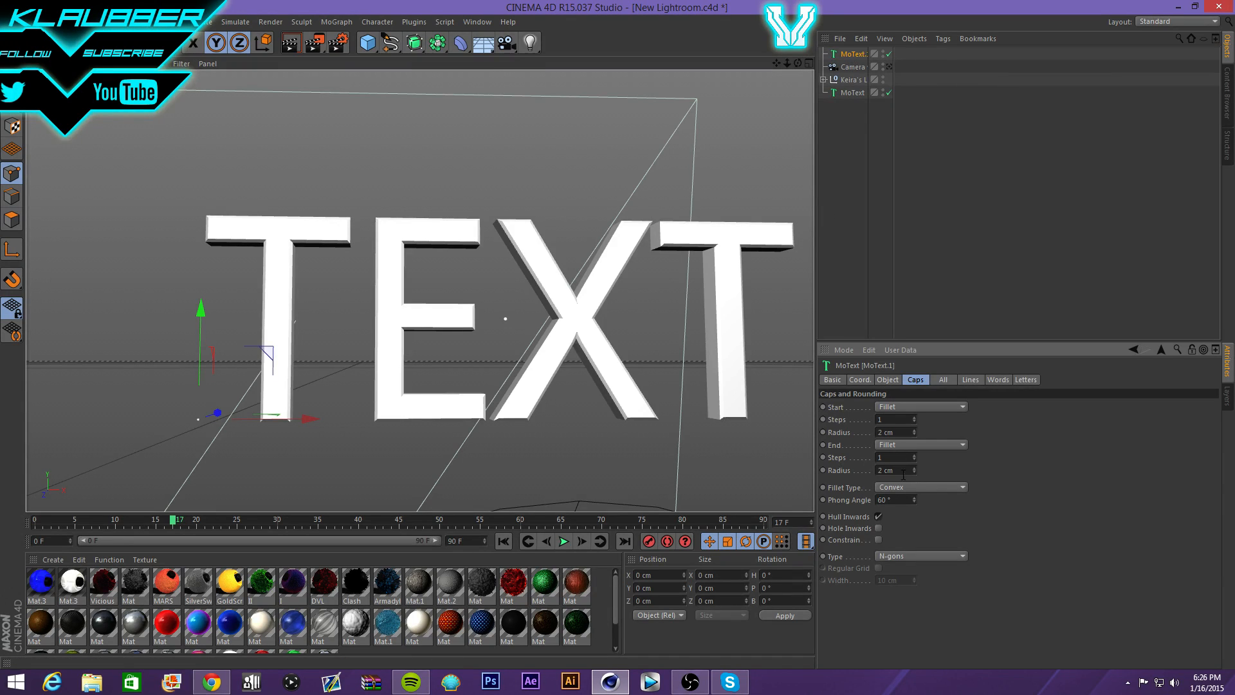
pyautogui.click(896, 445)
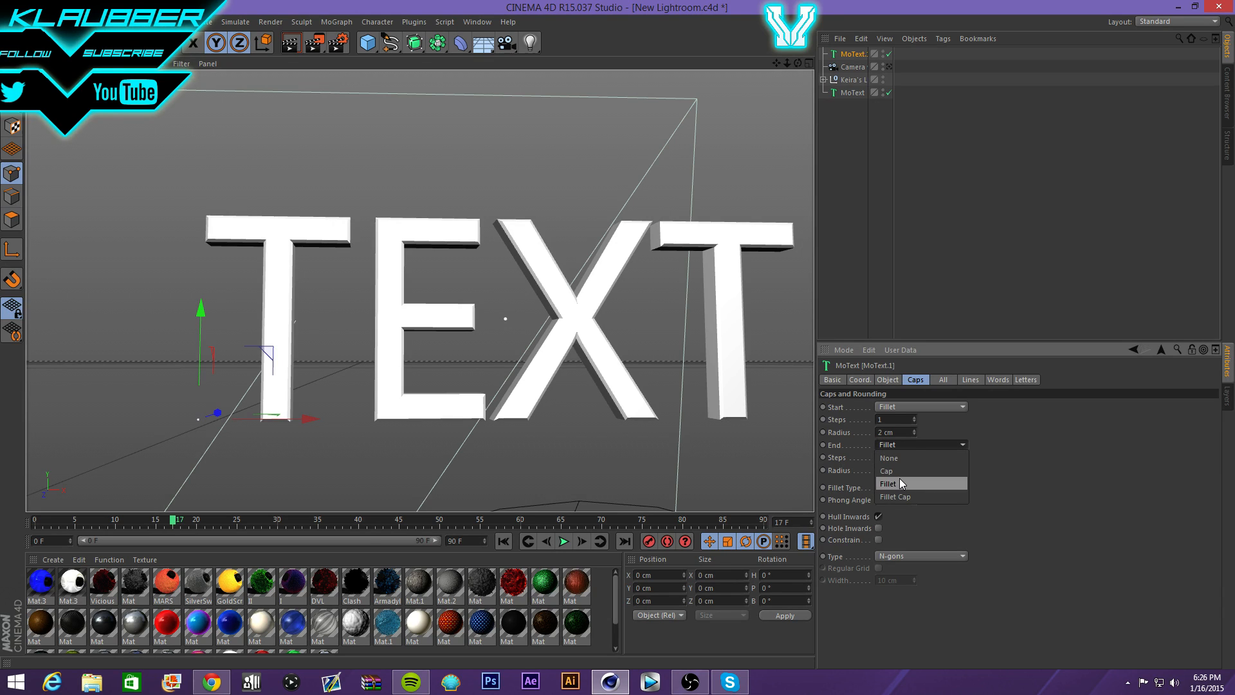
pyautogui.click(899, 477)
# - Apply blue Mat.3 to MoText.1 with Cubic, Seamless projection and render
pyautogui.moveTo(41, 582); pyautogui.dragTo(853, 55)
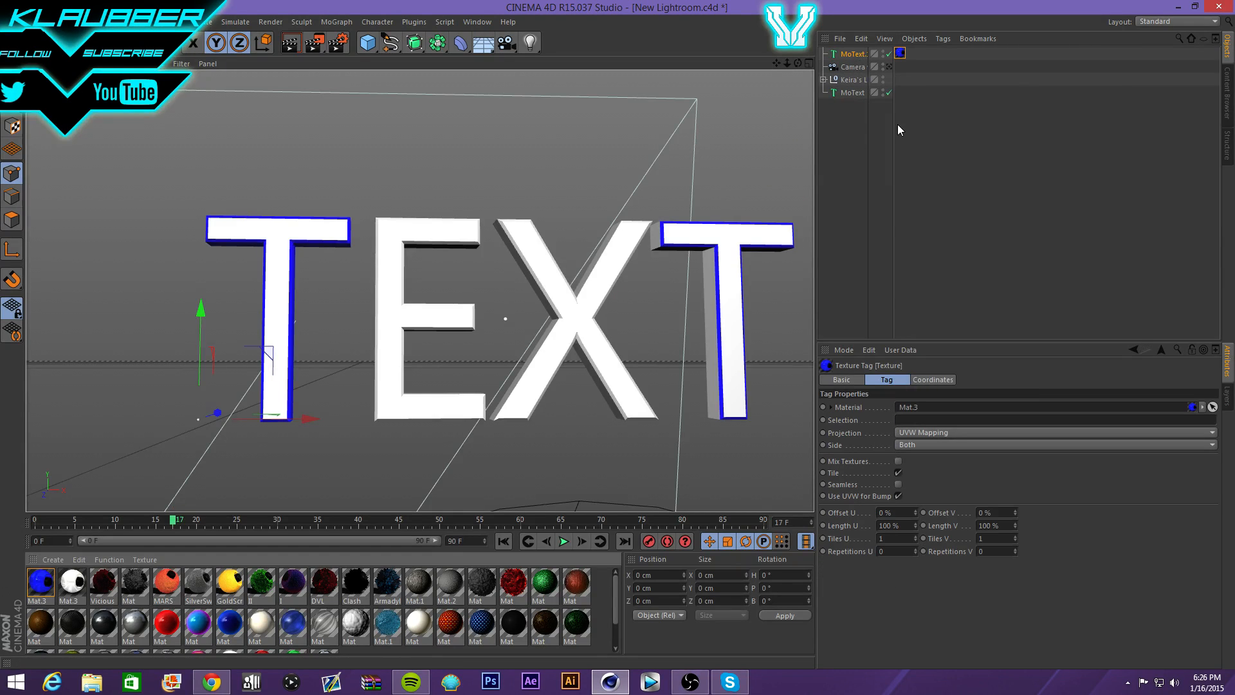
pyautogui.click(929, 431)
pyautogui.click(933, 477)
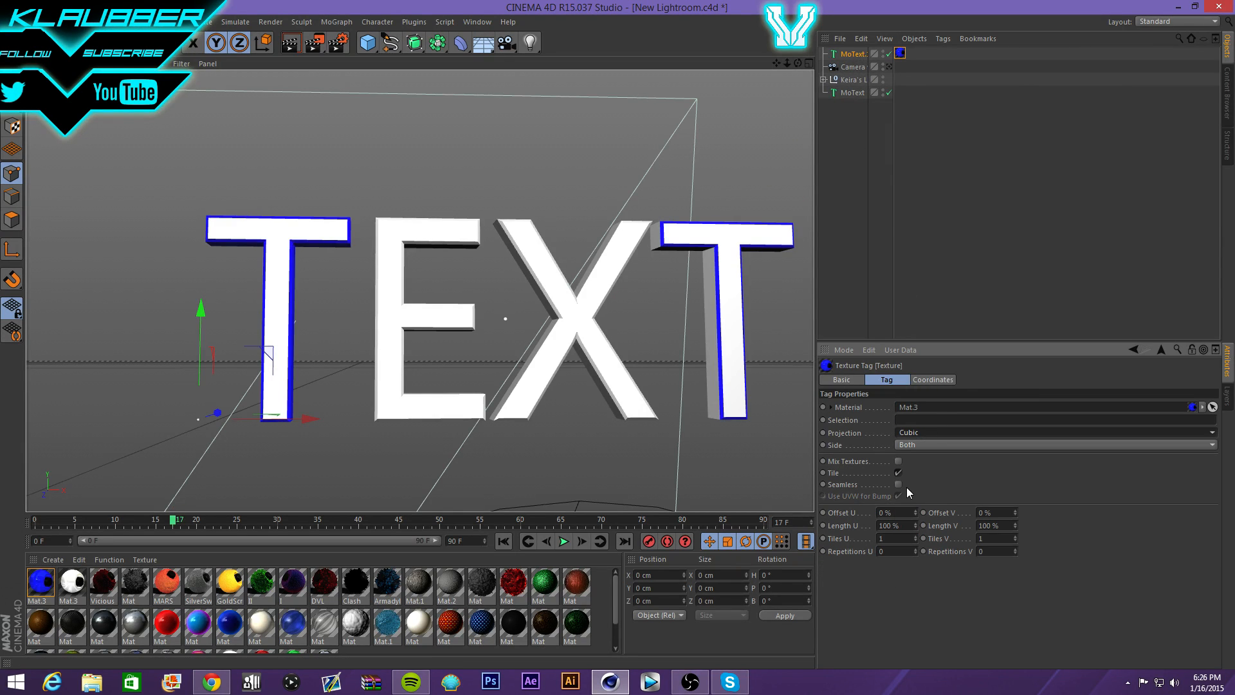
pyautogui.click(897, 484)
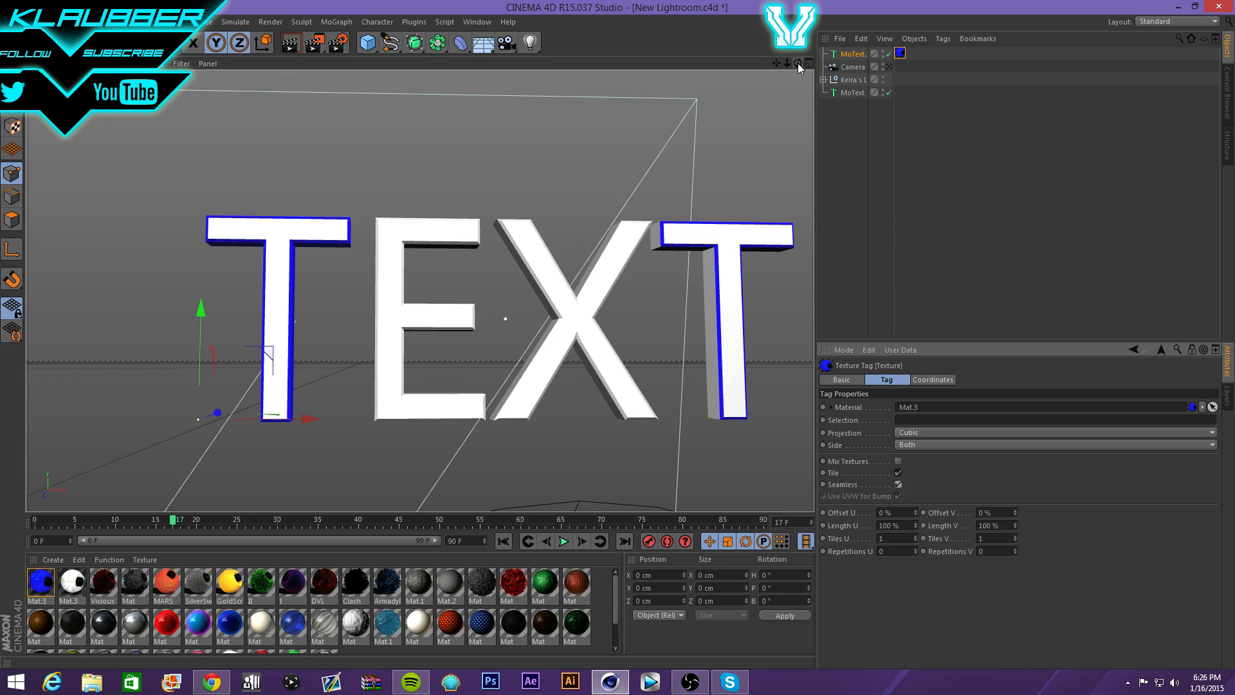
pyautogui.moveTo(797, 63); pyautogui.dragTo(726, 57)
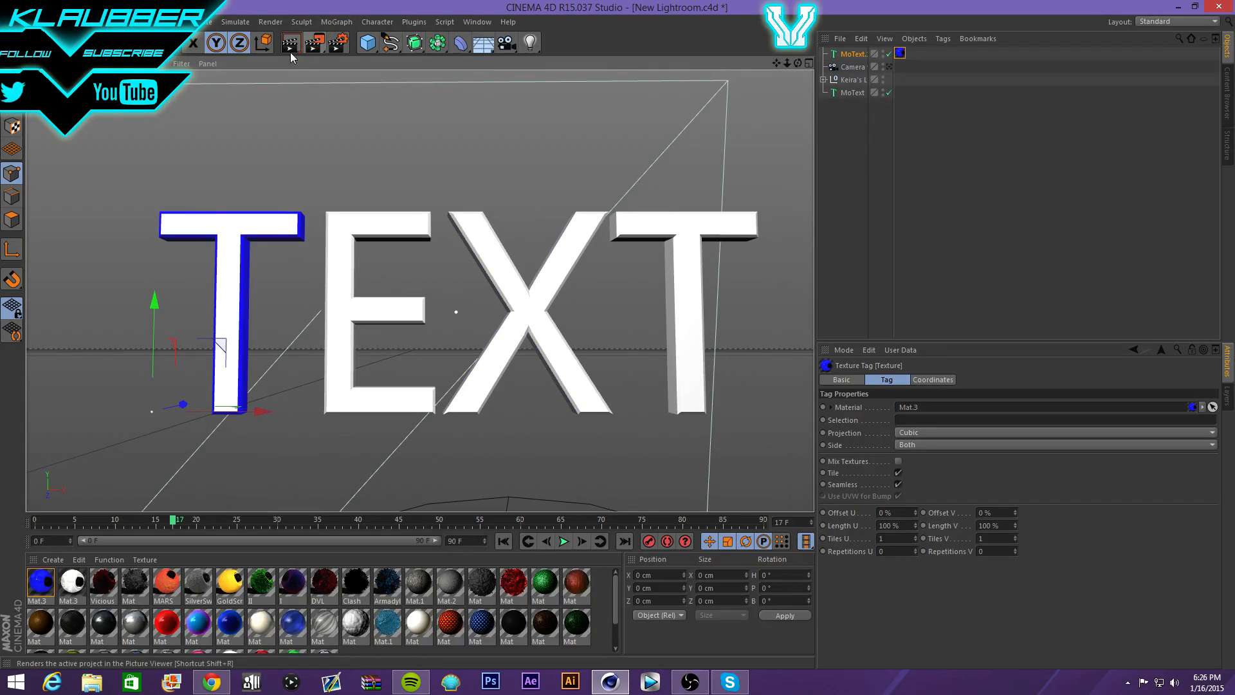
pyautogui.click(292, 45)
# - Push the blue-edged MoText.1 back along Z and test-render
pyautogui.click(267, 193)
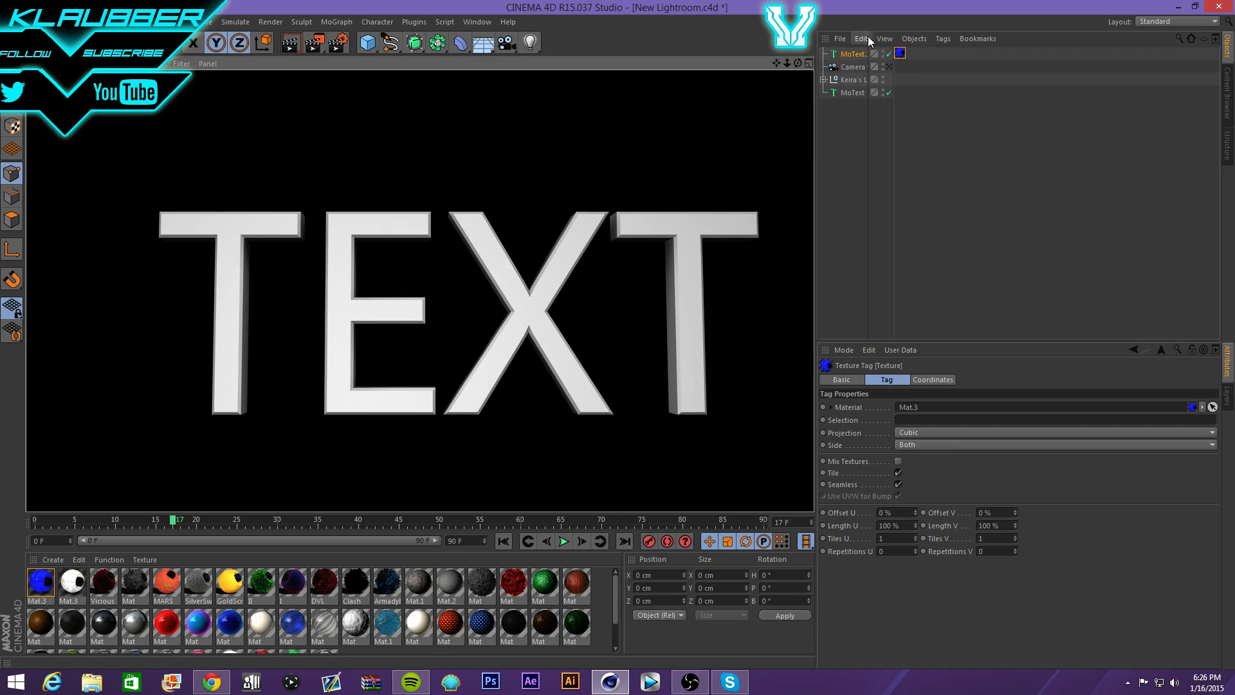
pyautogui.click(852, 54)
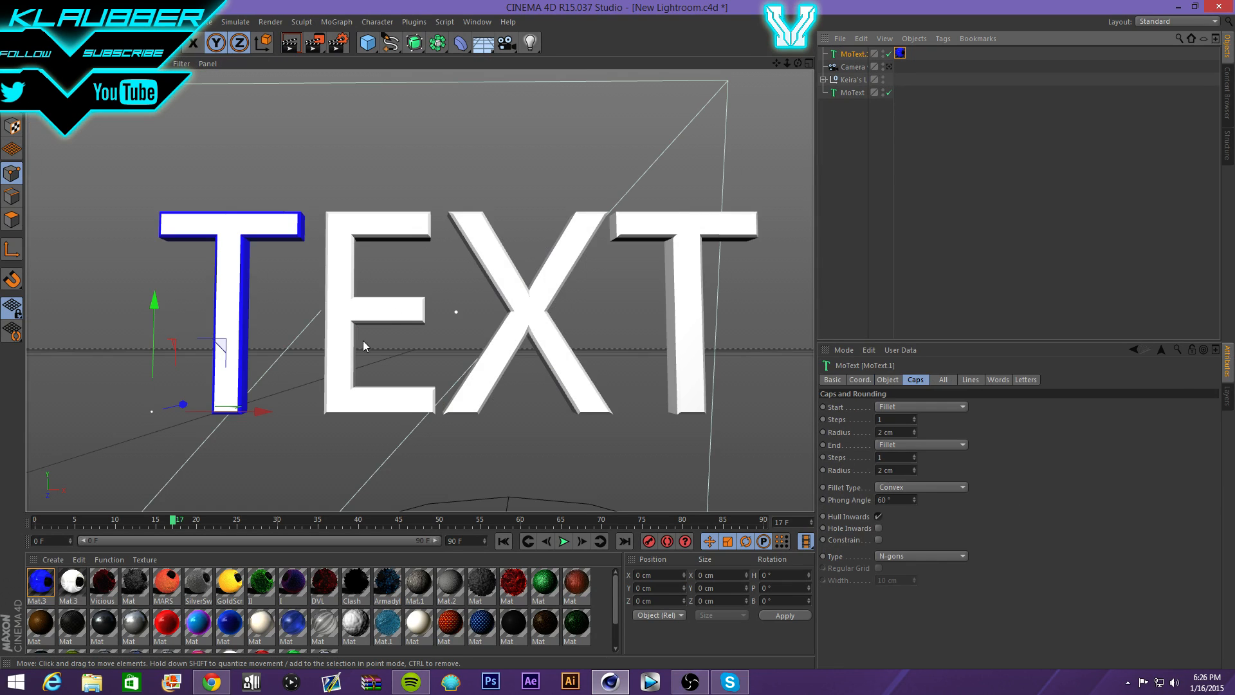
pyautogui.moveTo(184, 404); pyautogui.dragTo(185, 405)
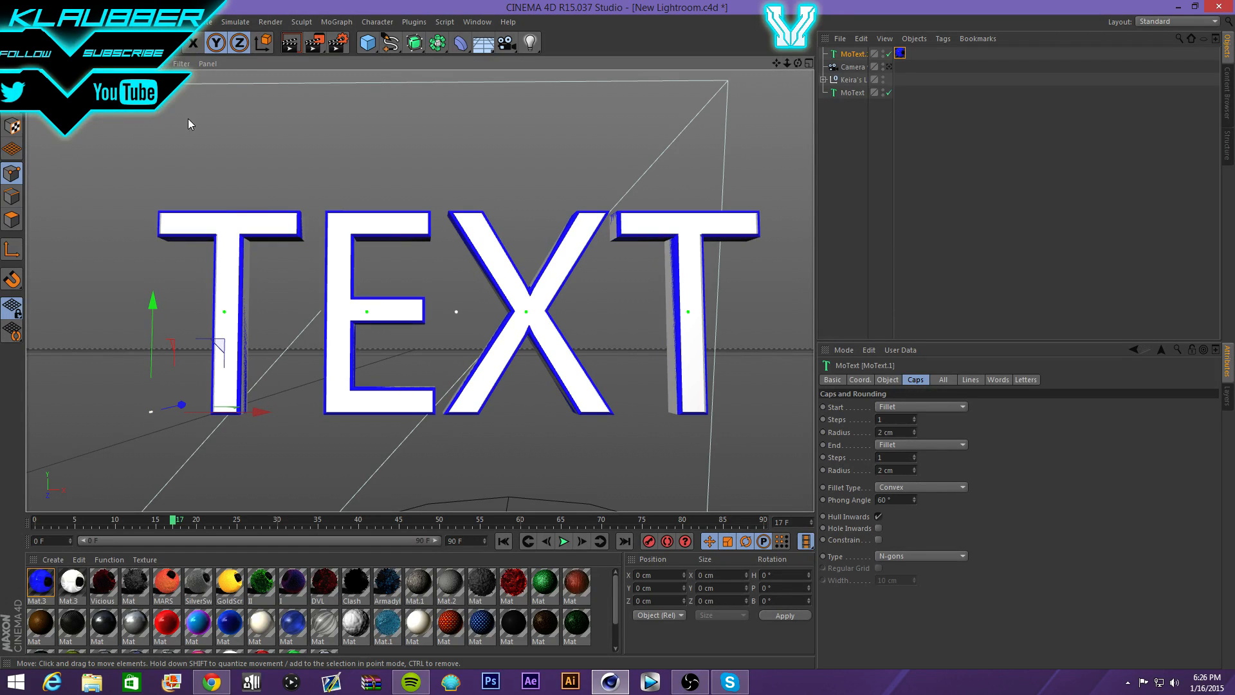
pyautogui.click(287, 45)
pyautogui.click(267, 201)
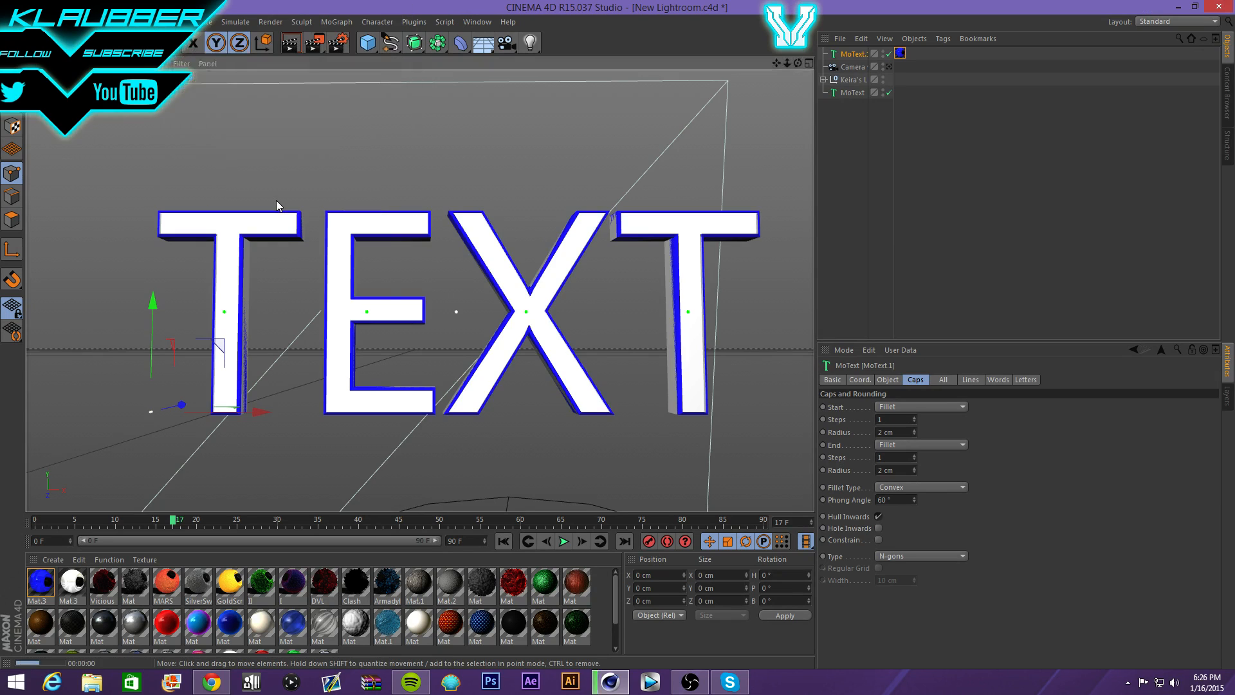
# - Recentre the view on the letters and delete MoText.1
pyautogui.scroll(10, 206, 261)
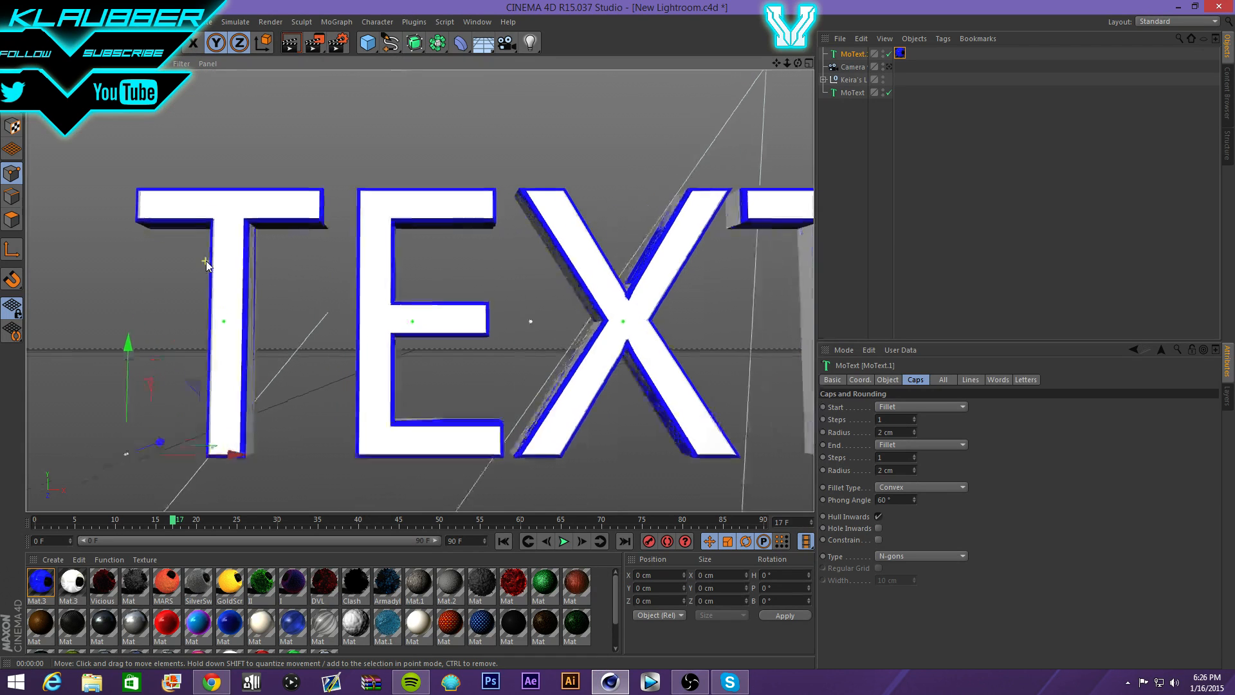
pyautogui.scroll(-10, 233, 272)
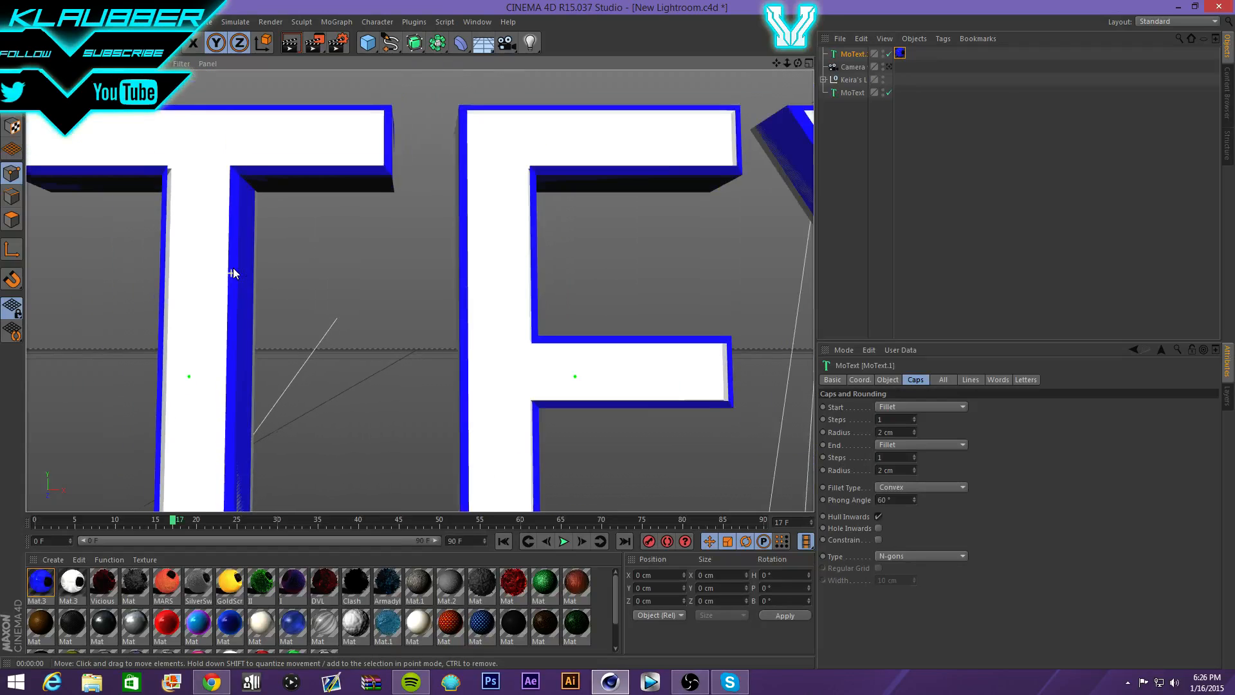
pyautogui.scroll(5, 709, 279)
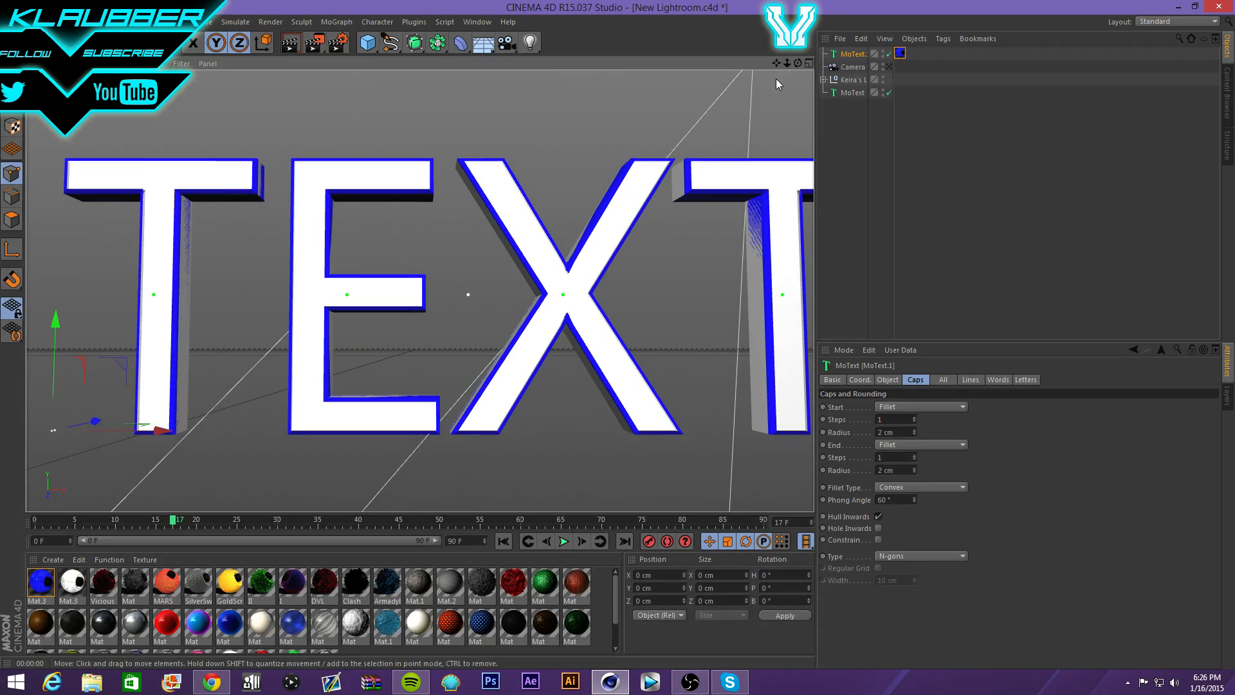
pyautogui.moveTo(777, 62); pyautogui.dragTo(747, 62)
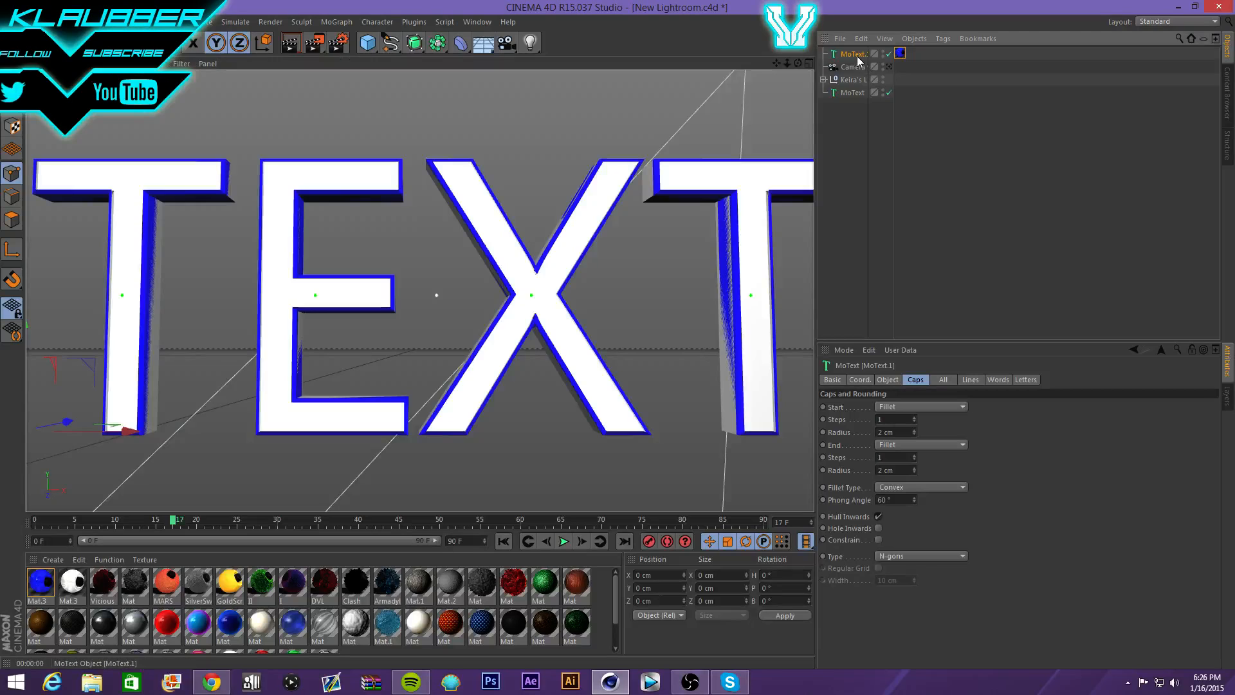
pyautogui.press('Delete')
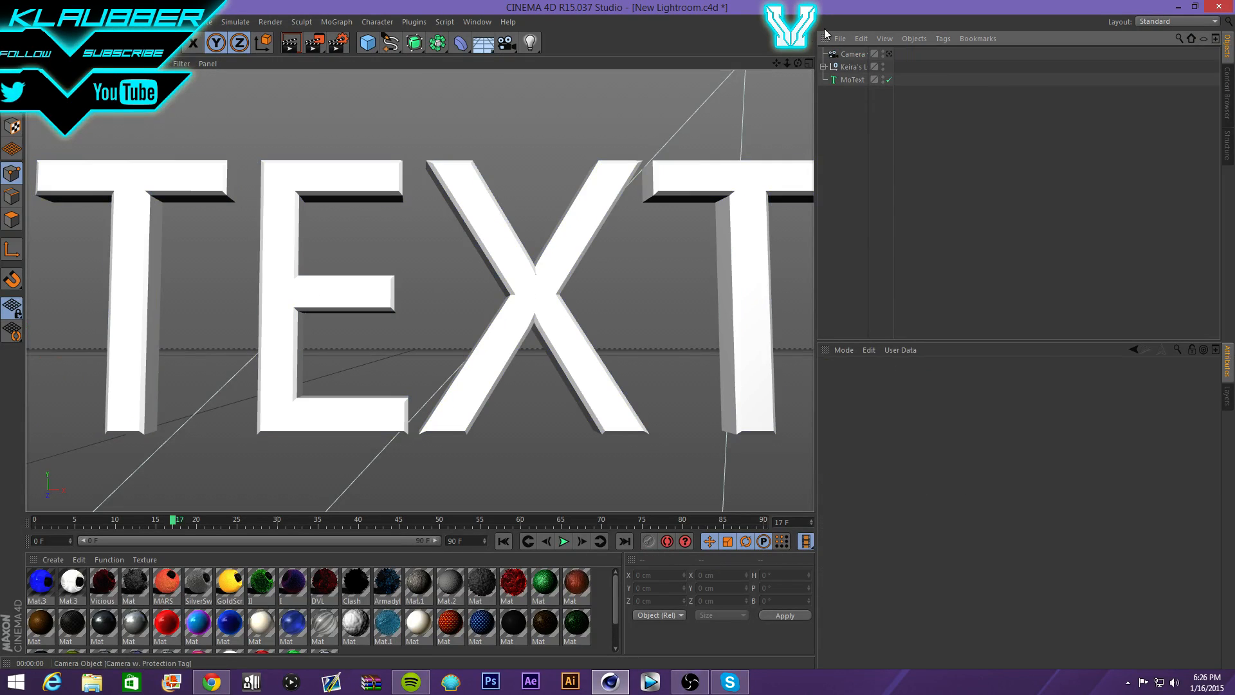
# - Drag blue Mat.3 onto the selected MoText, then select both of its texture tags
pyautogui.click(850, 80)
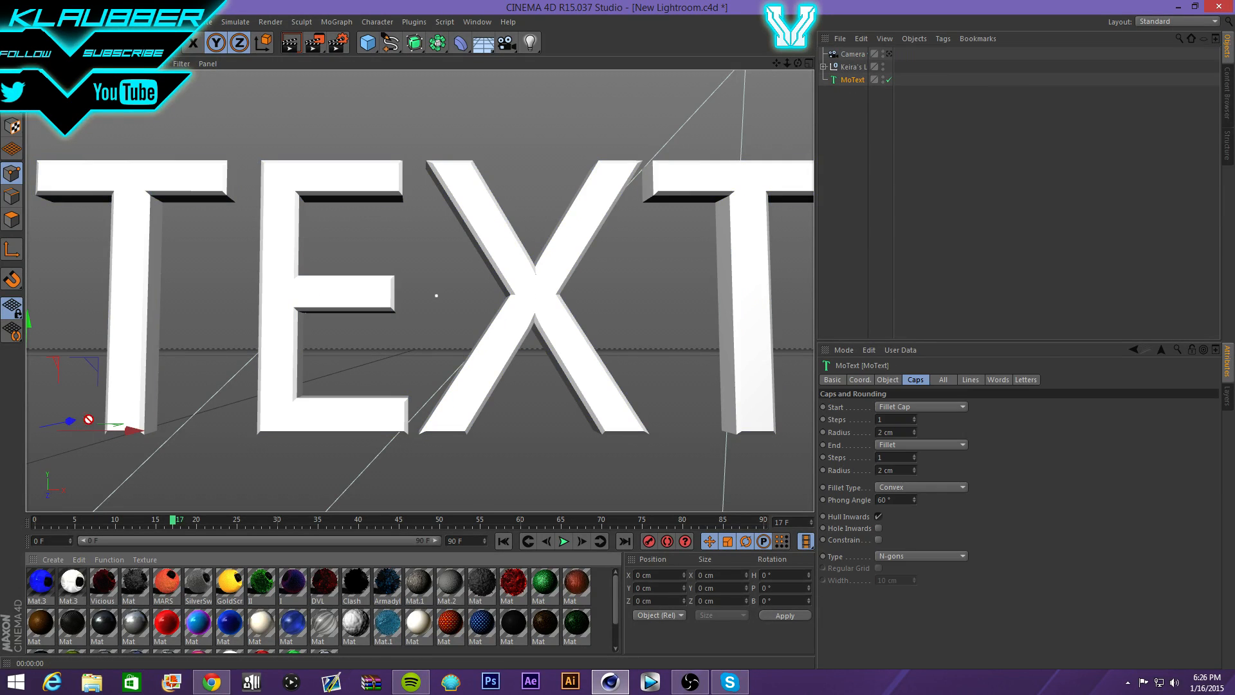
pyautogui.moveTo(38, 578); pyautogui.dragTo(135, 402)
pyautogui.click(940, 432)
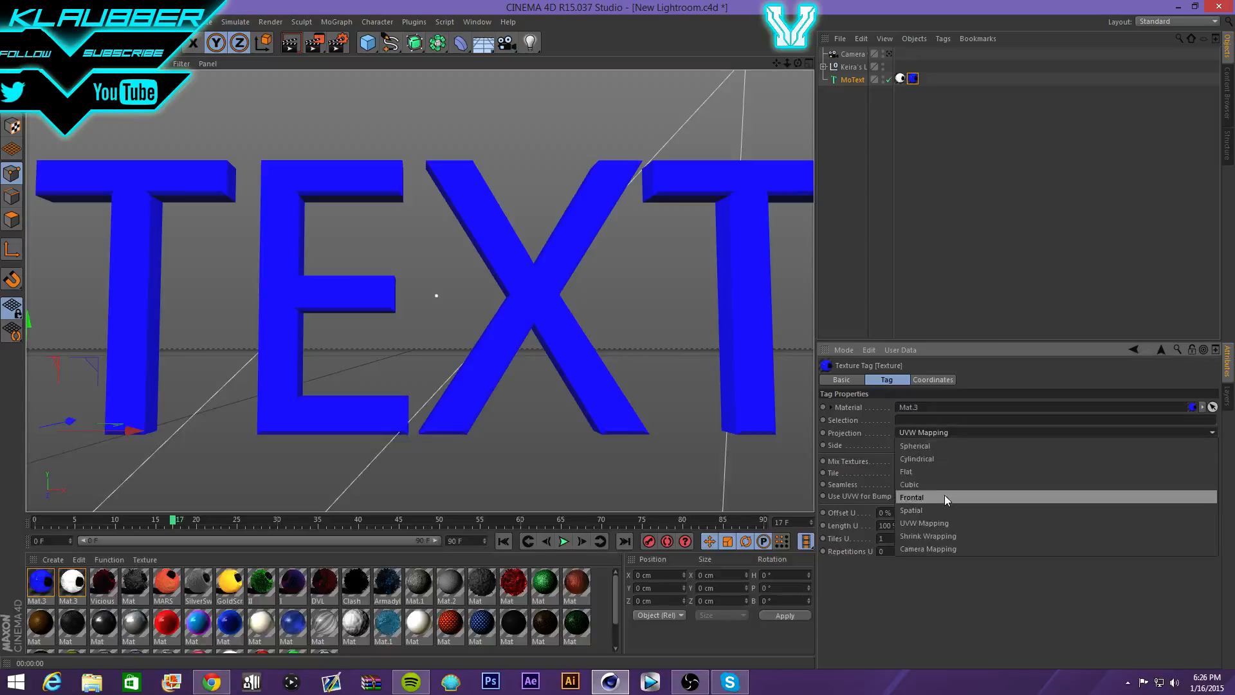
pyautogui.click(957, 78)
pyautogui.moveTo(924, 99); pyautogui.dragTo(893, 52)
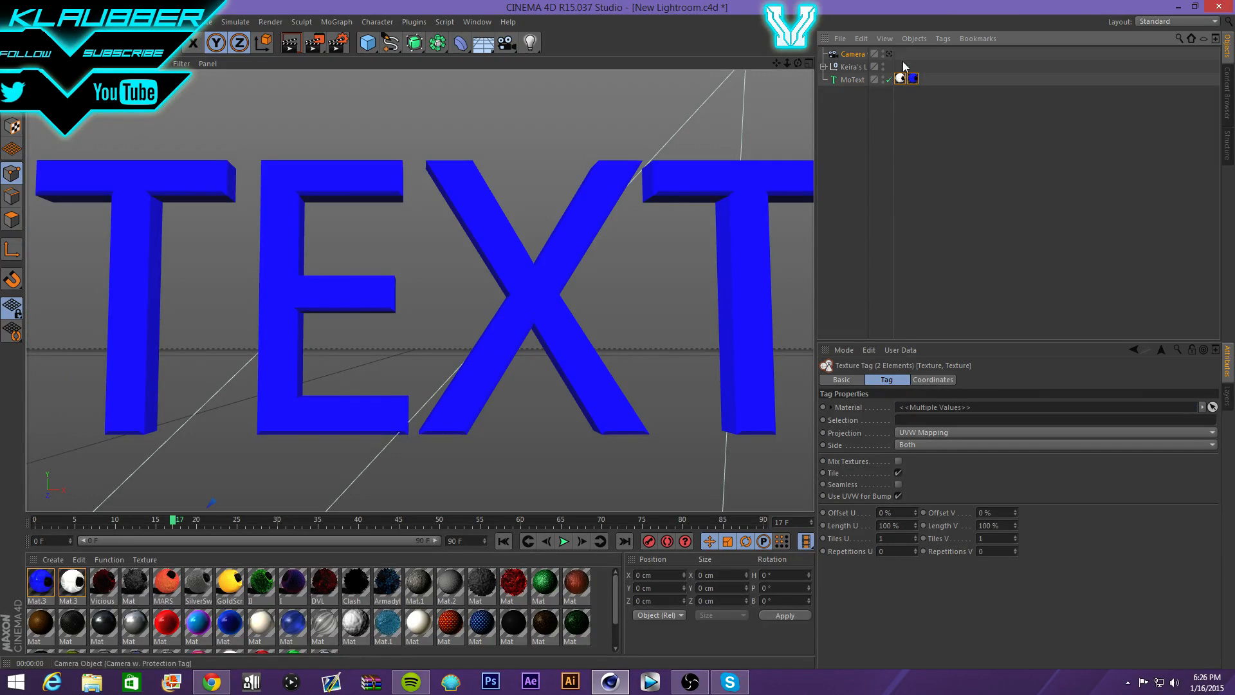
# - Give the Mat.3 tag Cubic, Seamless projection with Selection C1, then render
pyautogui.click(940, 432)
pyautogui.click(940, 480)
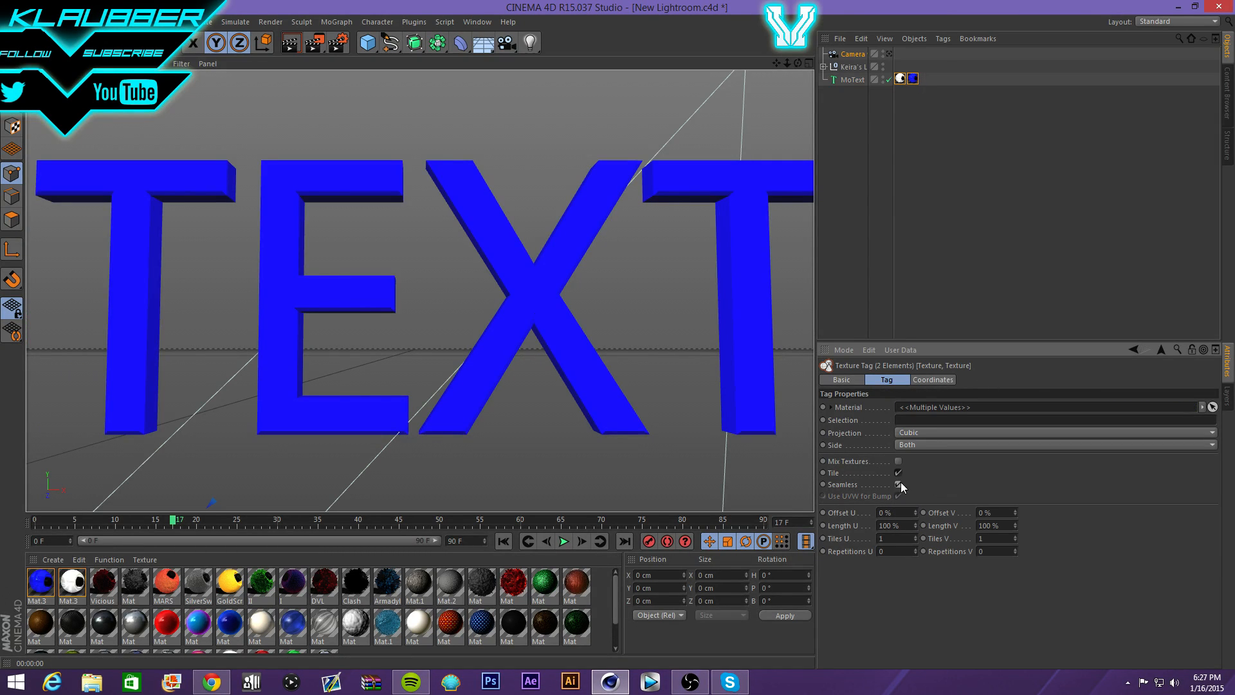
pyautogui.click(898, 484)
pyautogui.click(915, 81)
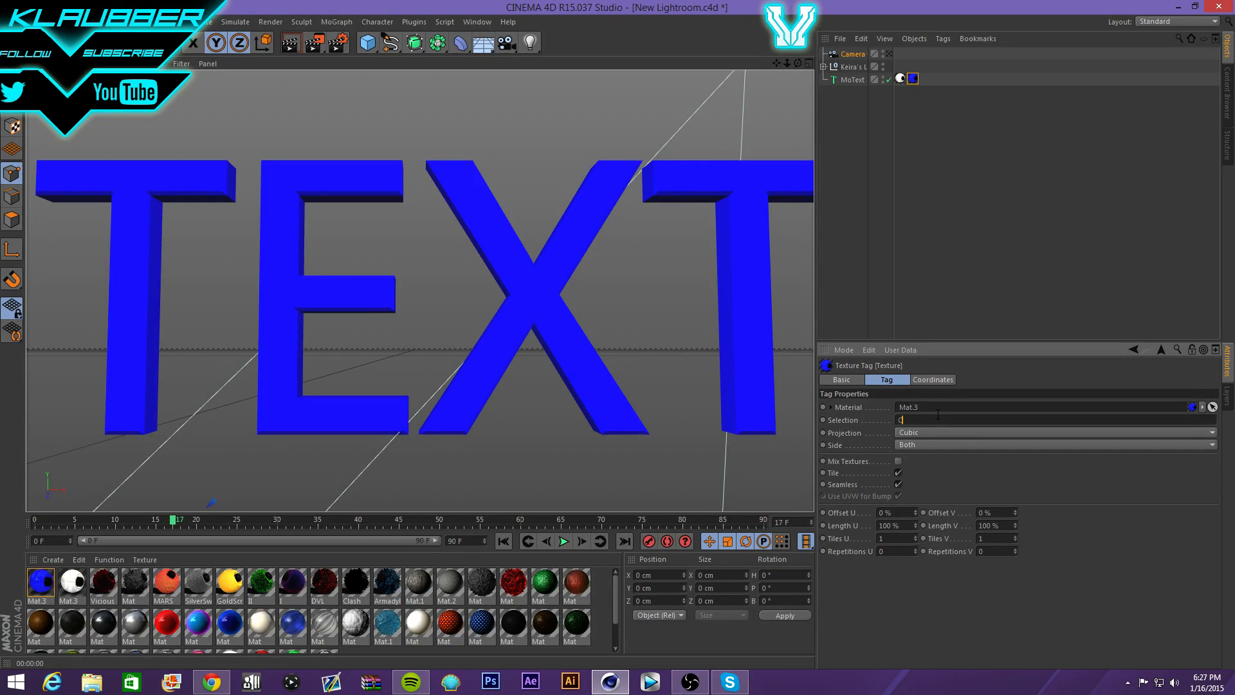
pyautogui.press('Return')
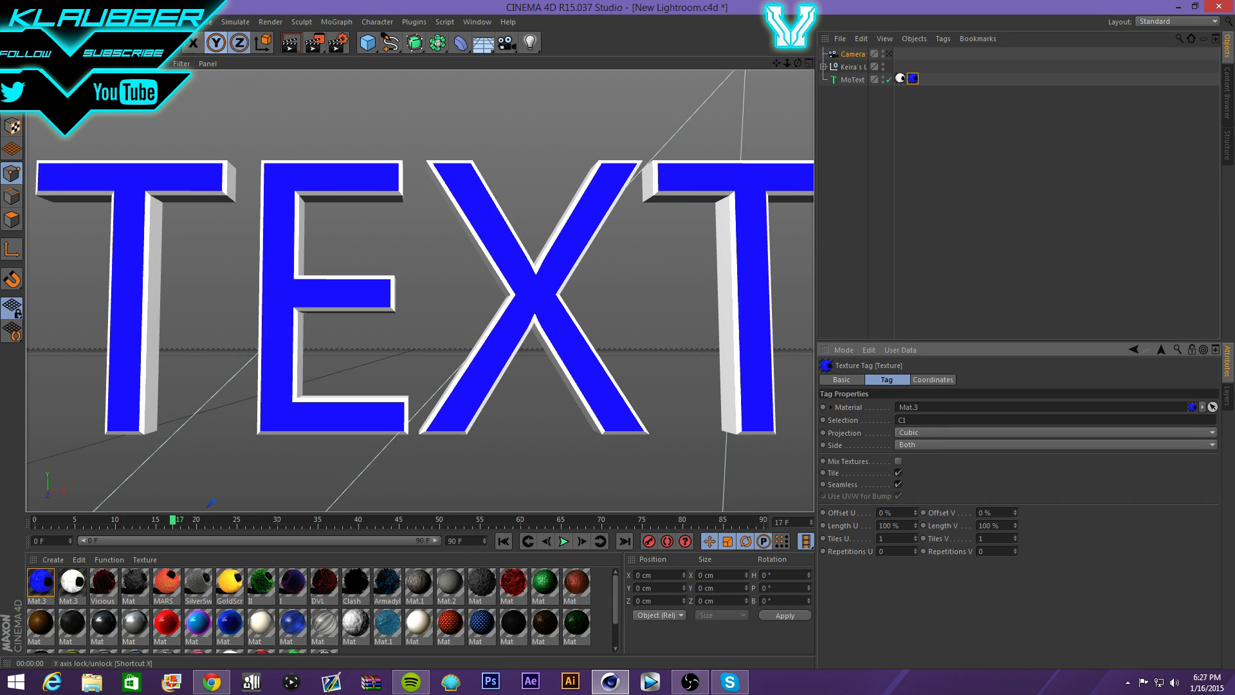
pyautogui.click(290, 43)
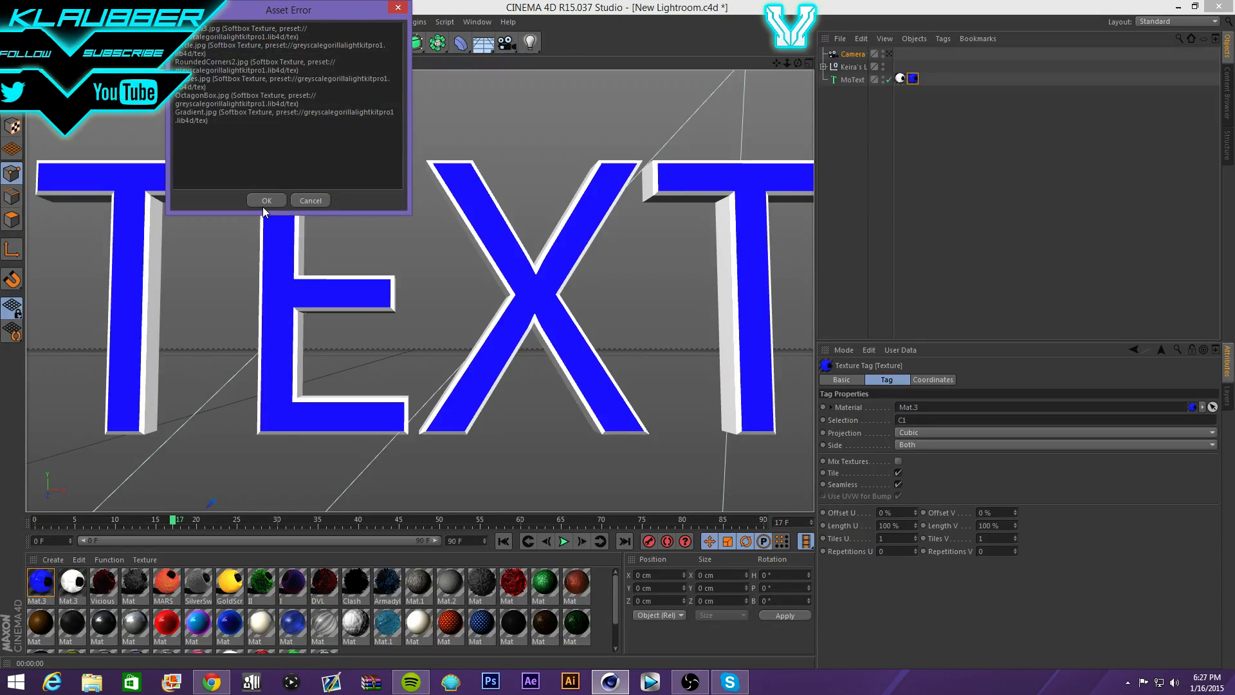
pyautogui.click(265, 197)
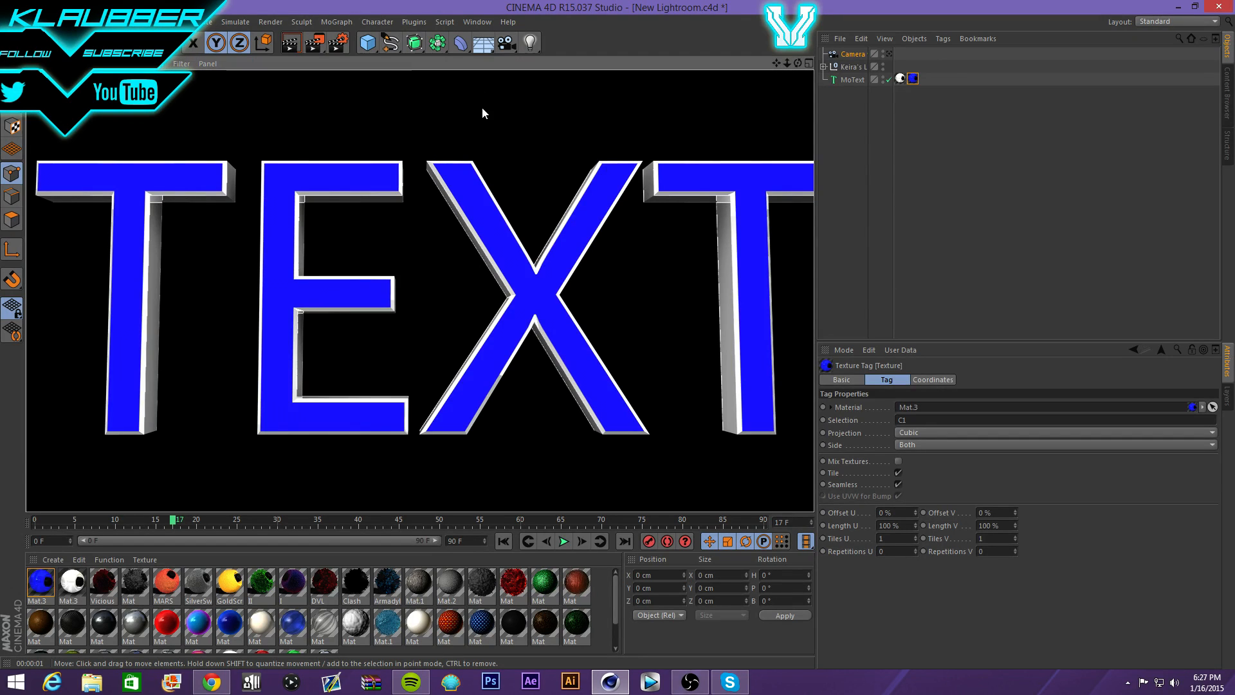
# - Delete MoText along with its two texture tags, leaving Camera and the lights group
pyautogui.moveTo(958, 107); pyautogui.dragTo(836, 80)
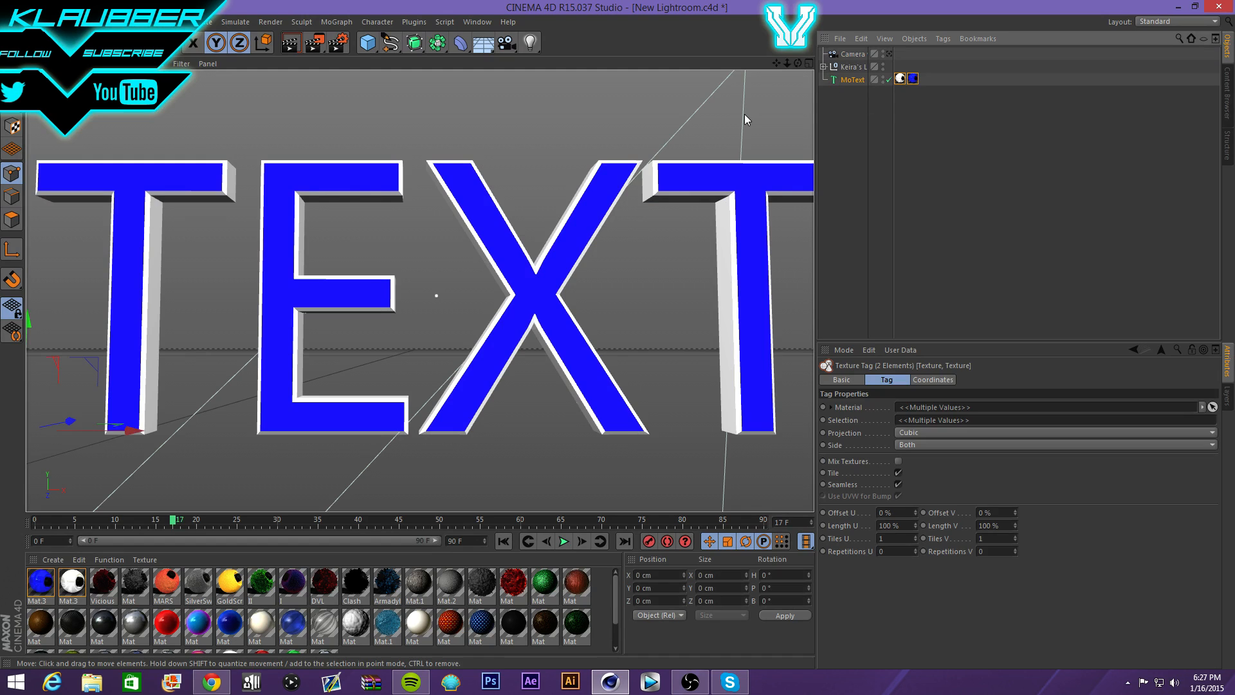
pyautogui.click(852, 79)
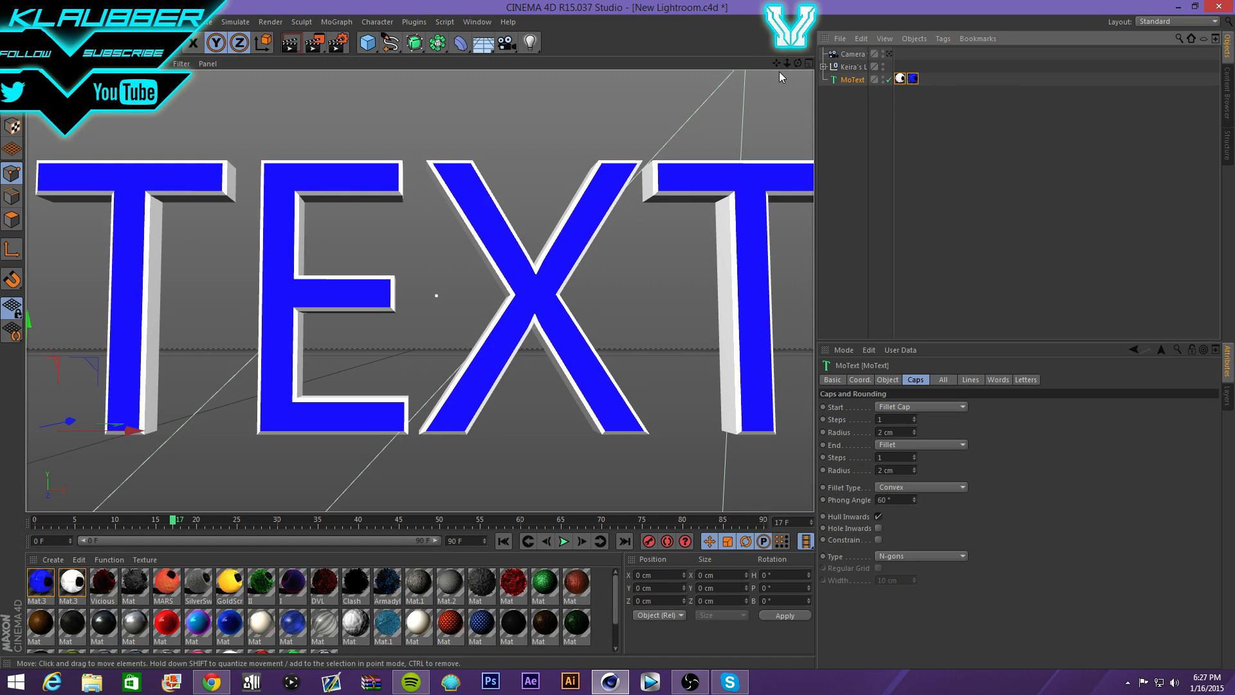
pyautogui.doubleClick(845, 82)
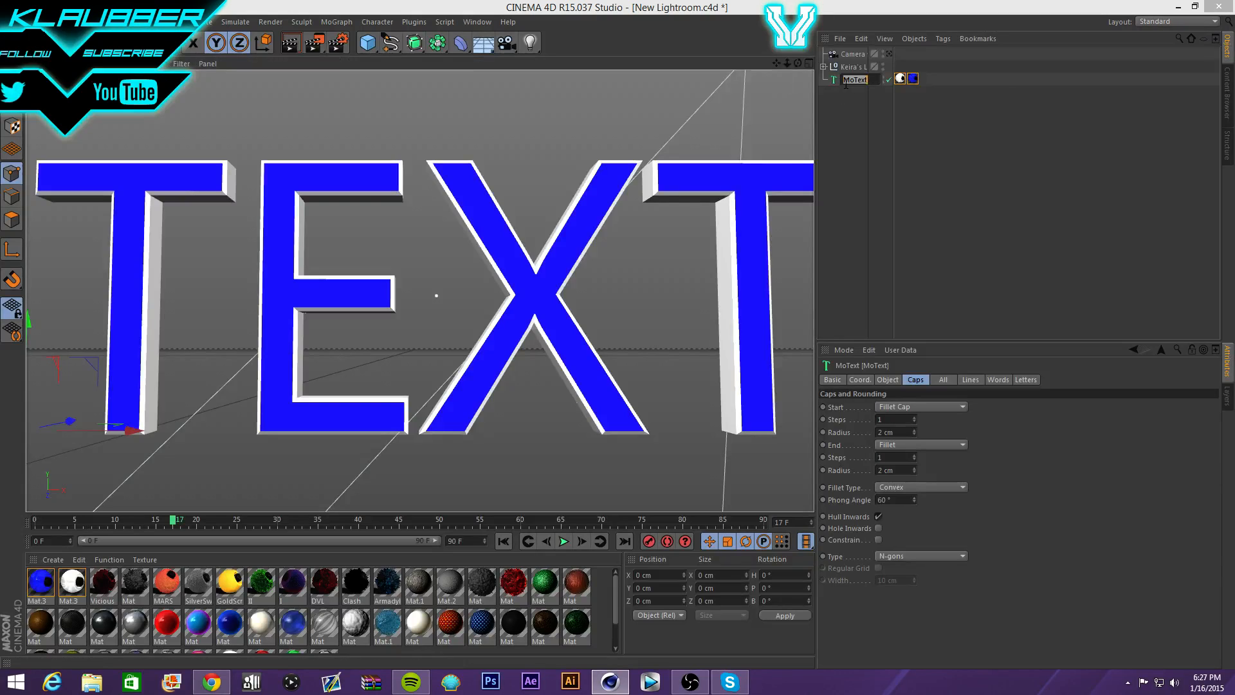
pyautogui.press('Return')
pyautogui.click(502, 590)
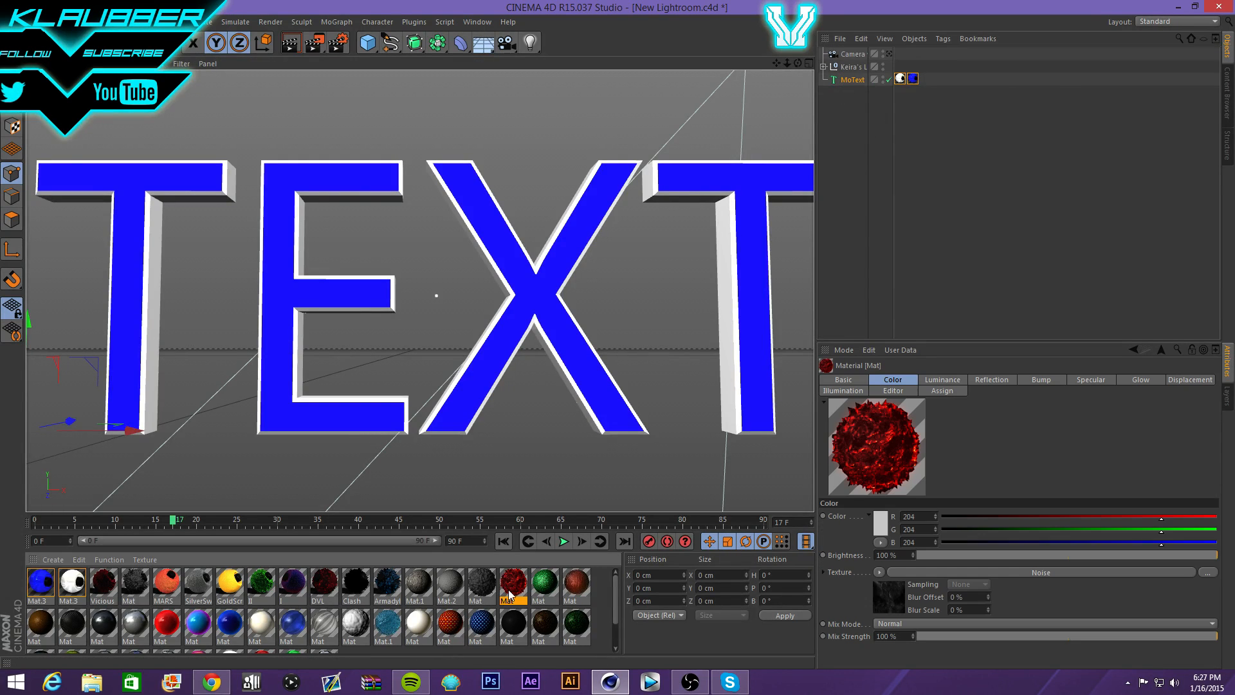
pyautogui.moveTo(942, 146); pyautogui.dragTo(845, 80)
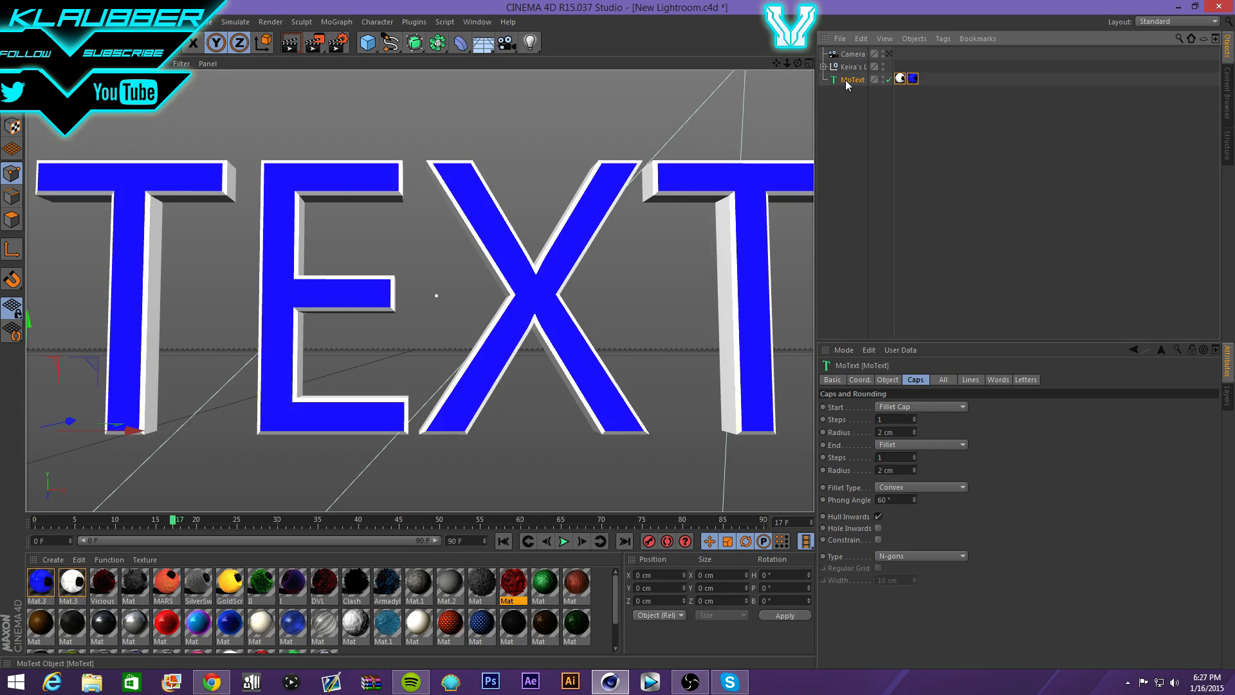
pyautogui.press('Delete')
pyautogui.scroll(-4, 380, 173)
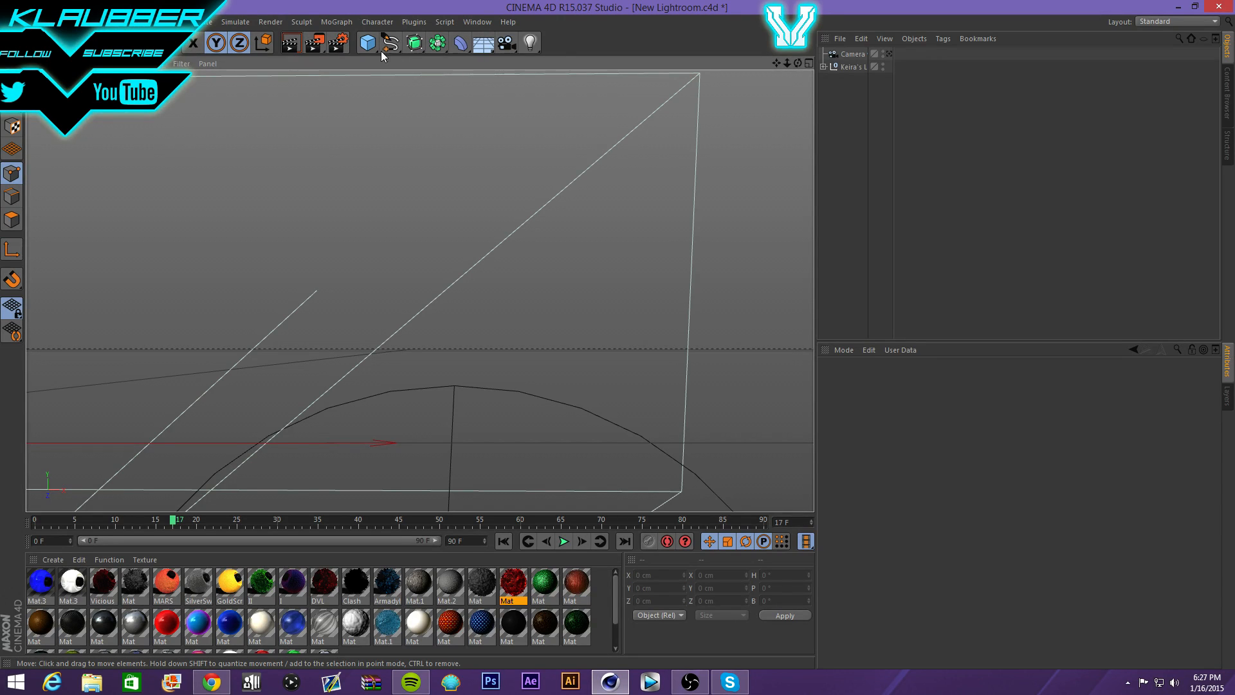
# - Add an Extrude object to the scene and start merging objects from another file
pyautogui.moveTo(415, 42); pyautogui.dragTo(552, 62)
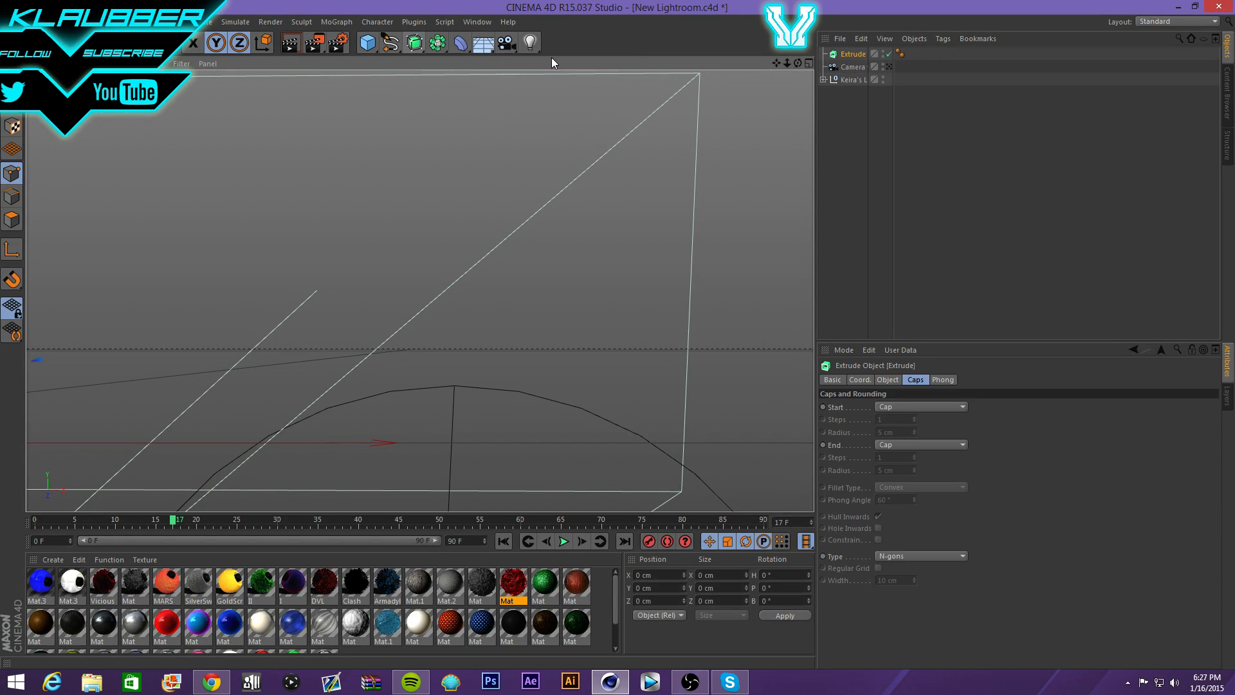
pyautogui.click(843, 38)
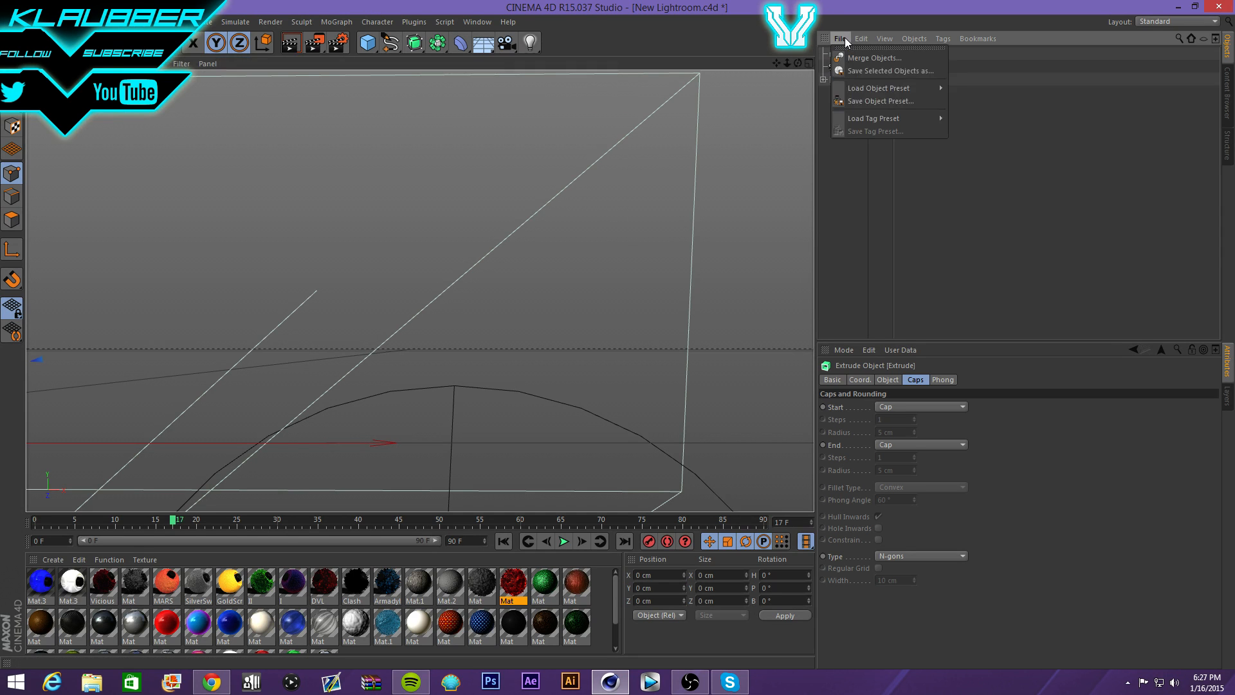
pyautogui.click(844, 60)
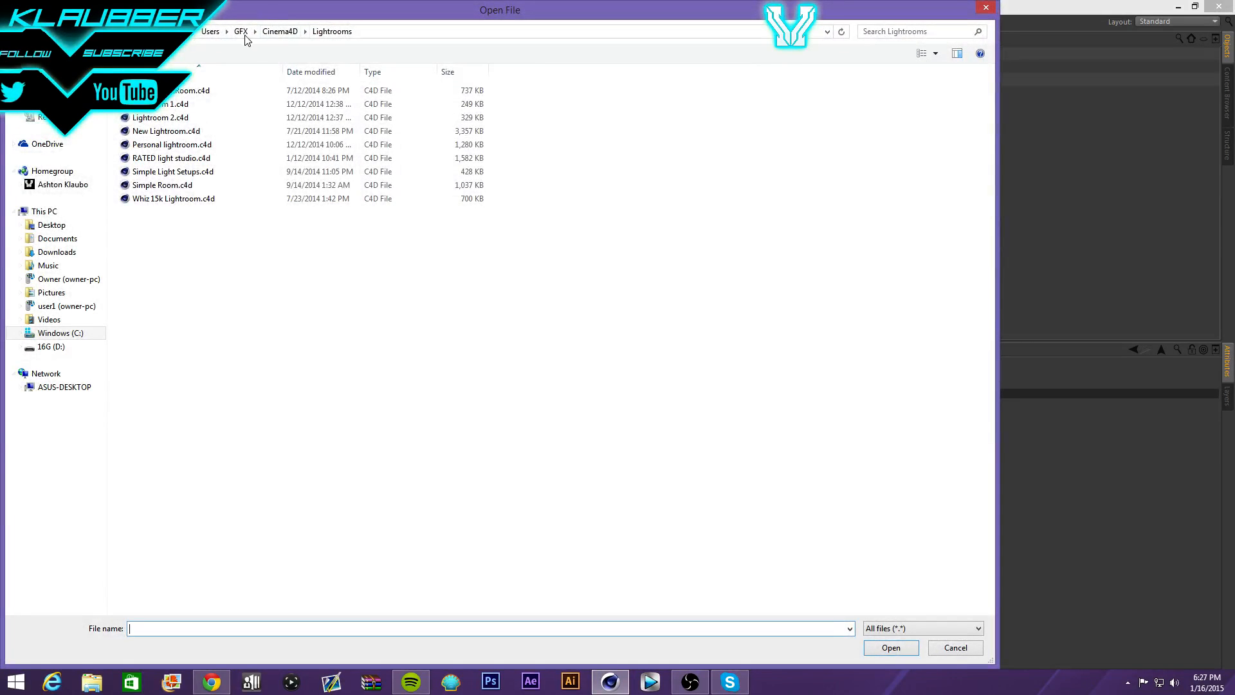
# - Browse from the Users folder into GFX, checking the Renders and Photoshop folders
pyautogui.click(211, 32)
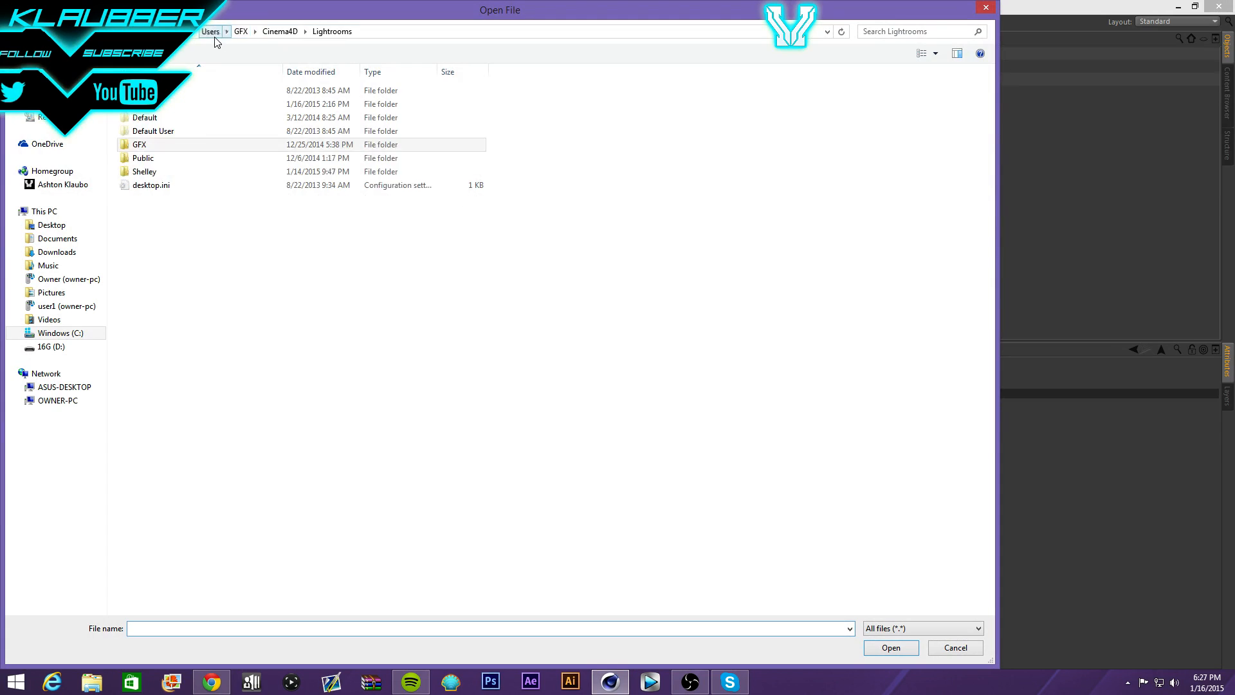
pyautogui.doubleClick(189, 172)
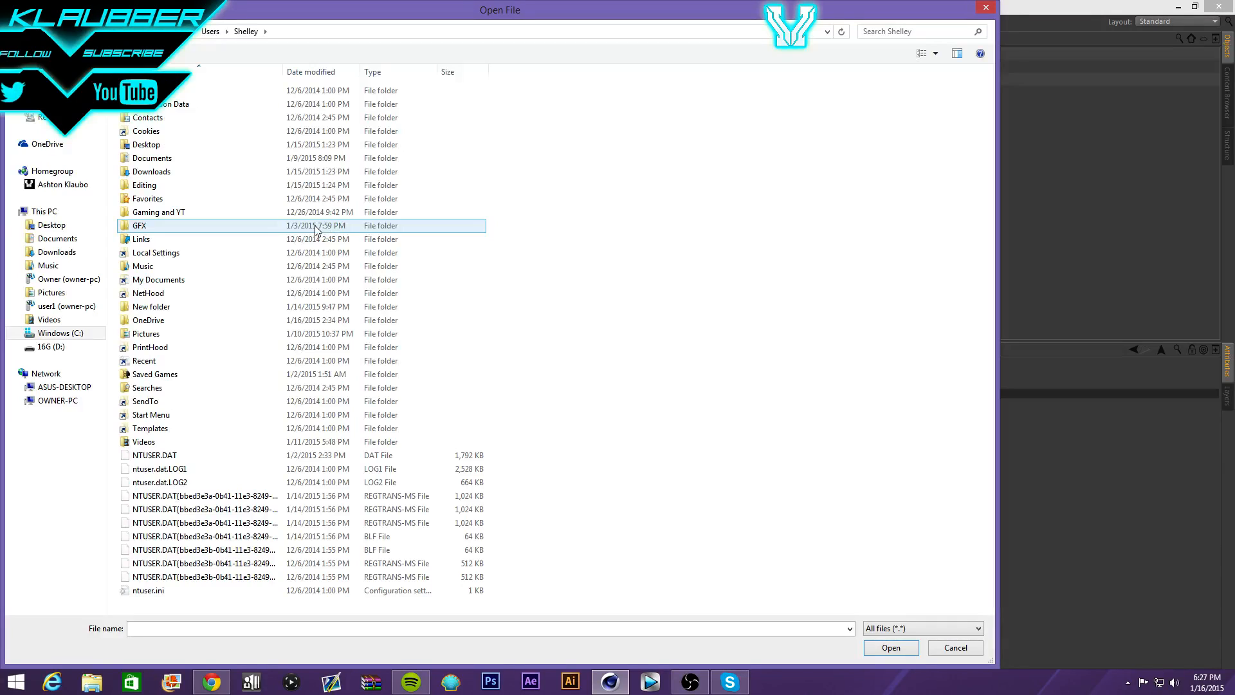
pyautogui.doubleClick(256, 228)
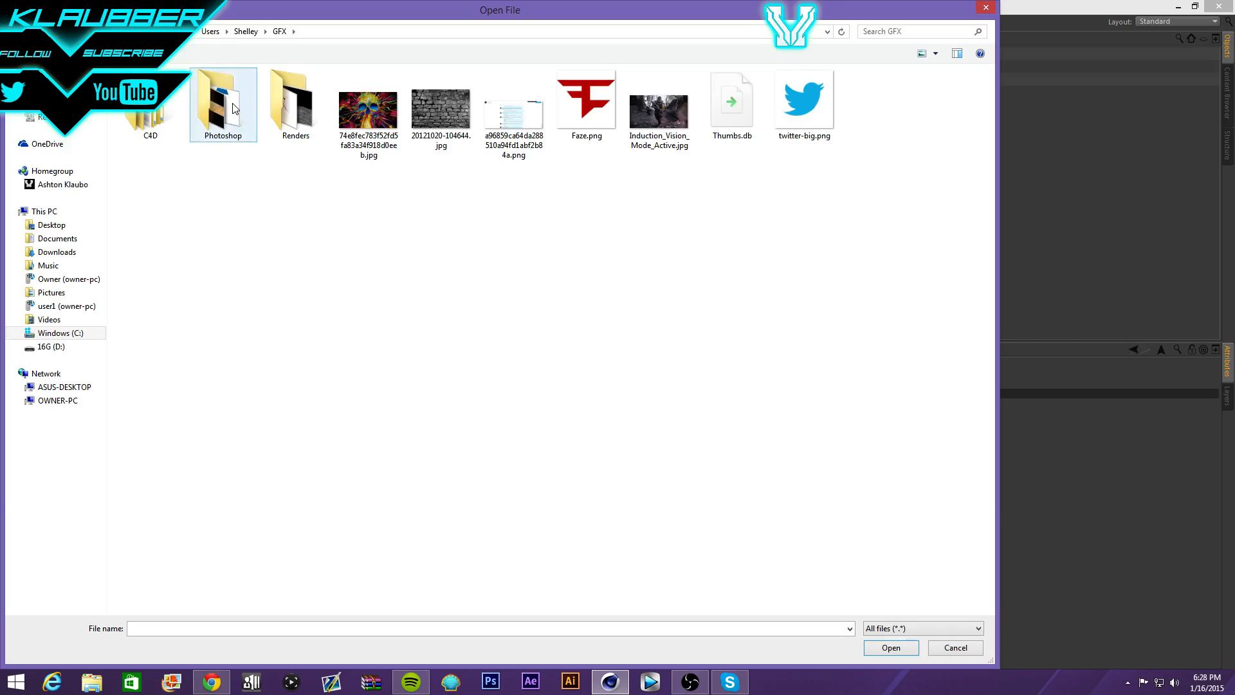
pyautogui.doubleClick(296, 107)
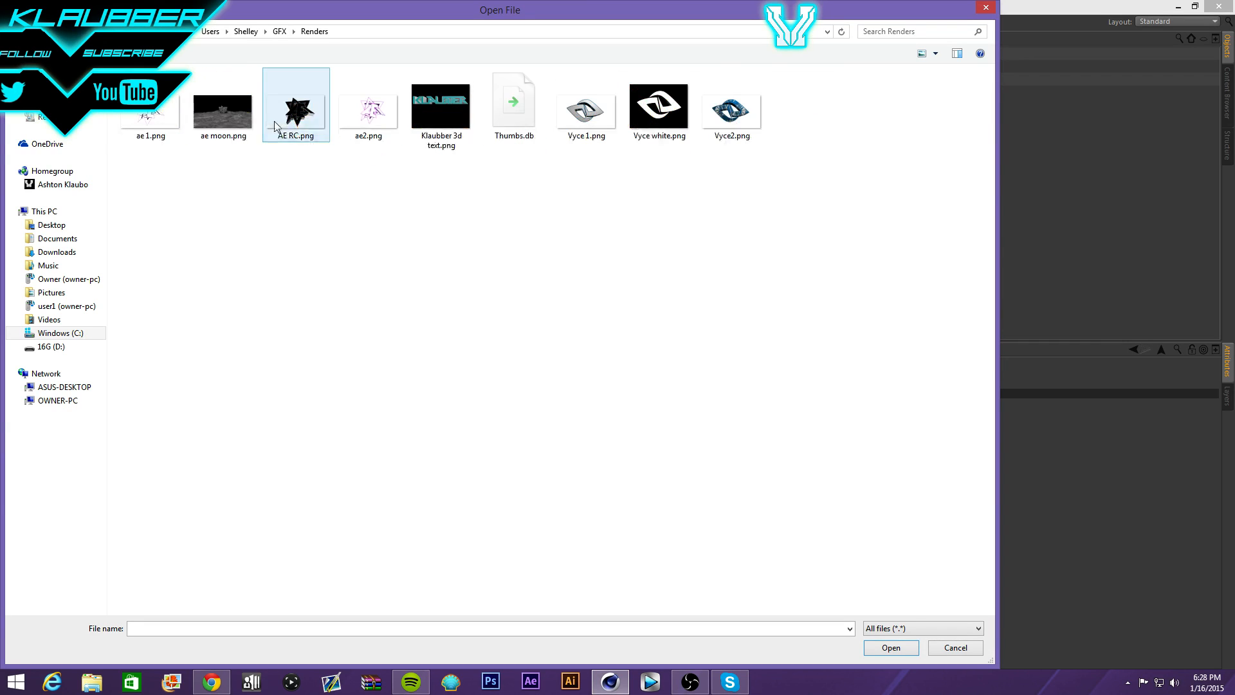
pyautogui.click(281, 34)
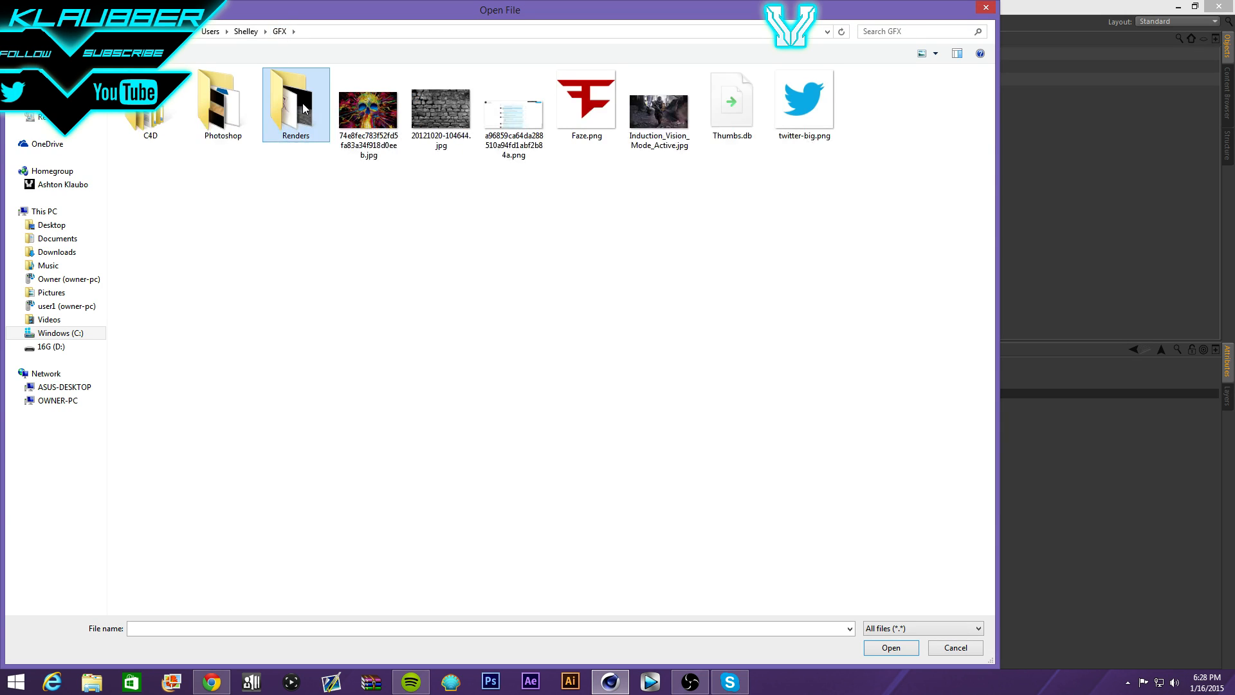
pyautogui.click(256, 105)
pyautogui.doubleClick(256, 103)
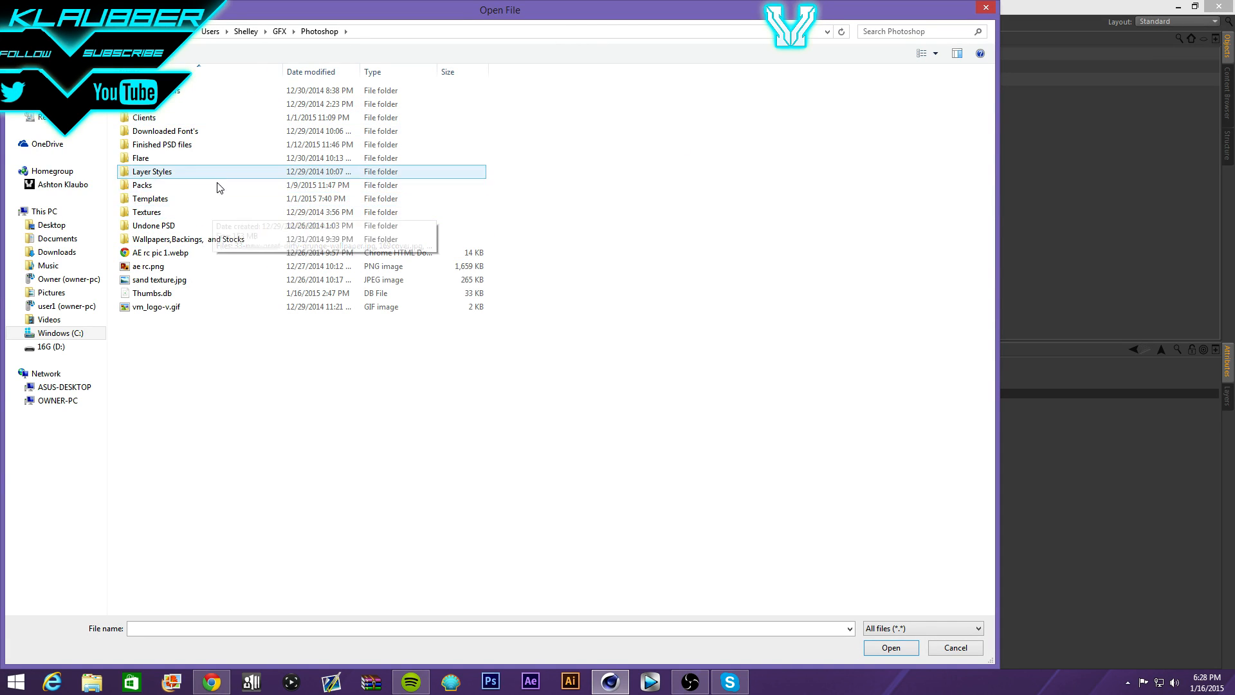
pyautogui.click(279, 30)
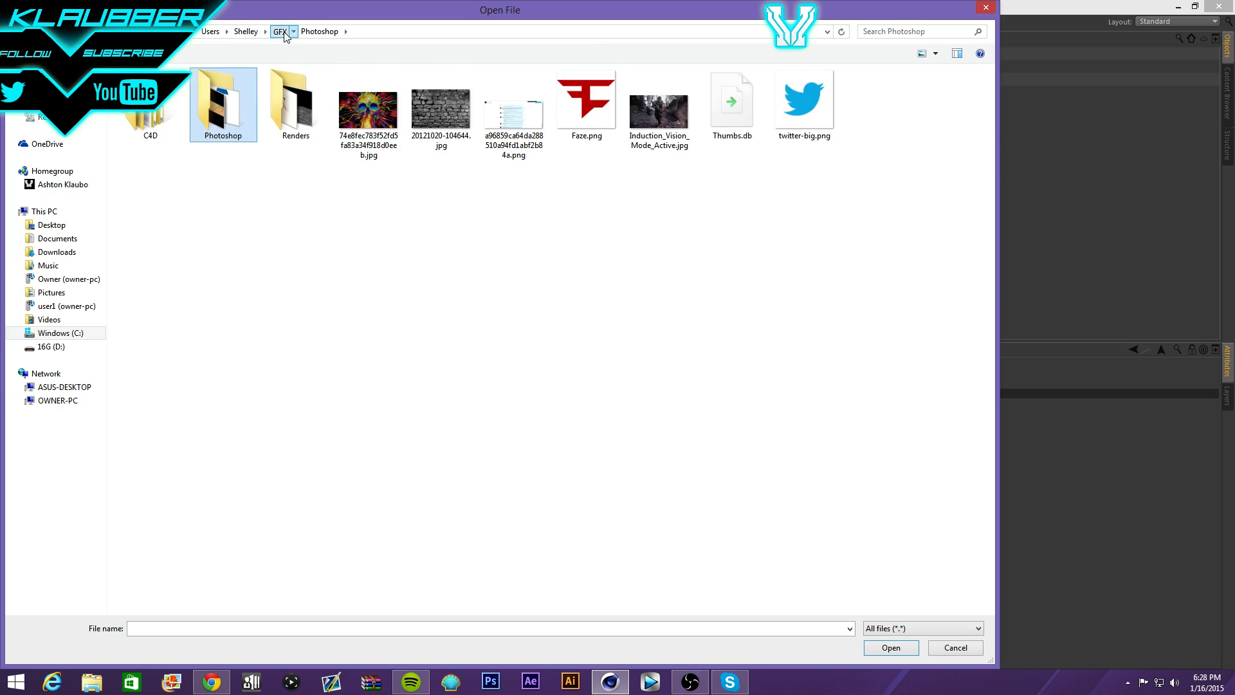
# - Import Klaubber text AI.ai from GFX > C4D > AIs with the default Illustrator import settings
pyautogui.doubleClick(178, 113)
pyautogui.doubleClick(178, 90)
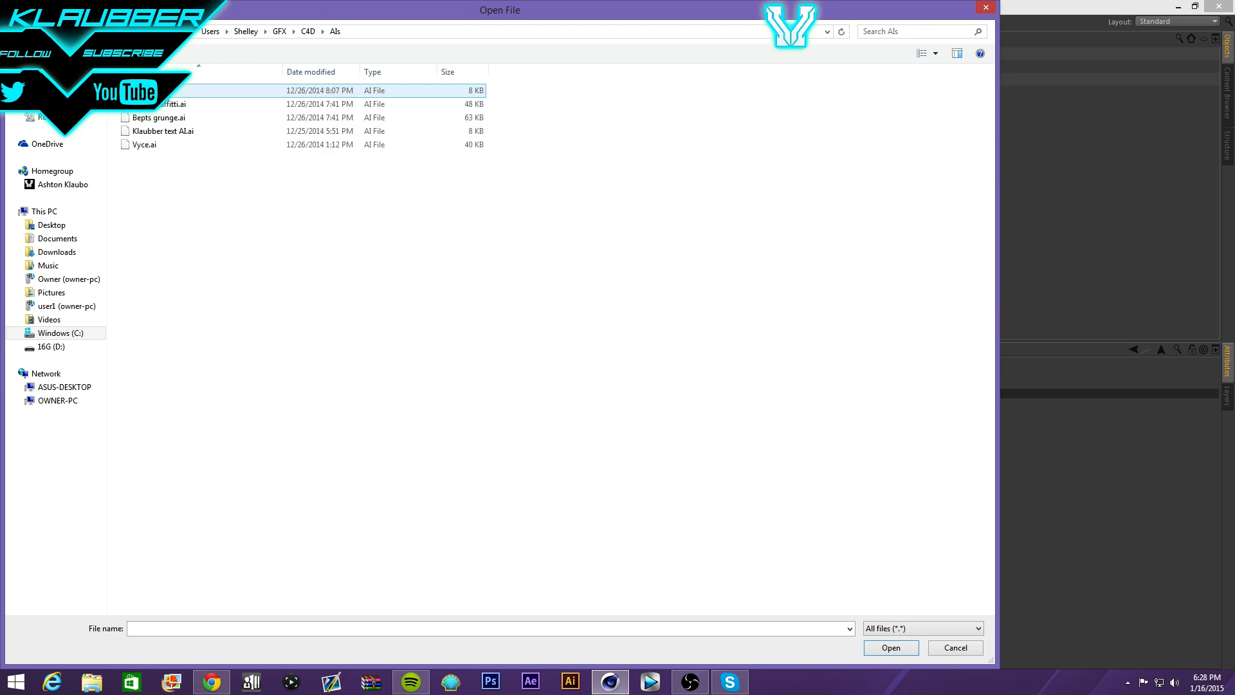
pyautogui.doubleClick(229, 132)
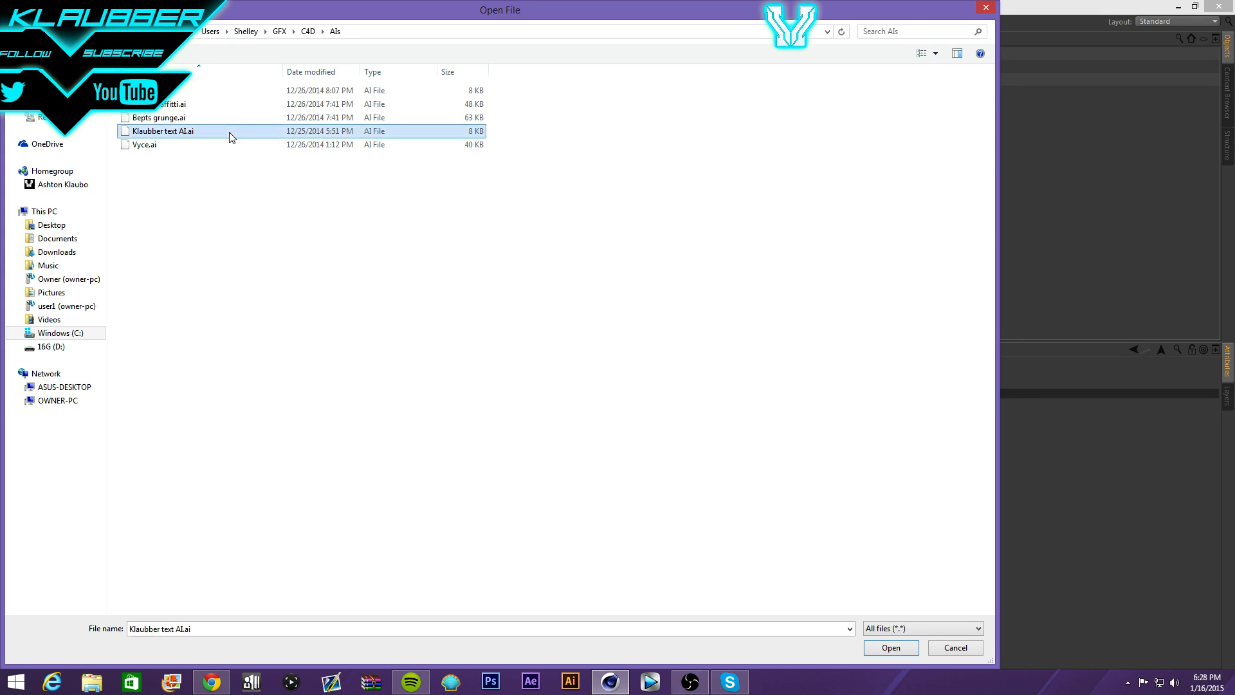
pyautogui.click(195, 247)
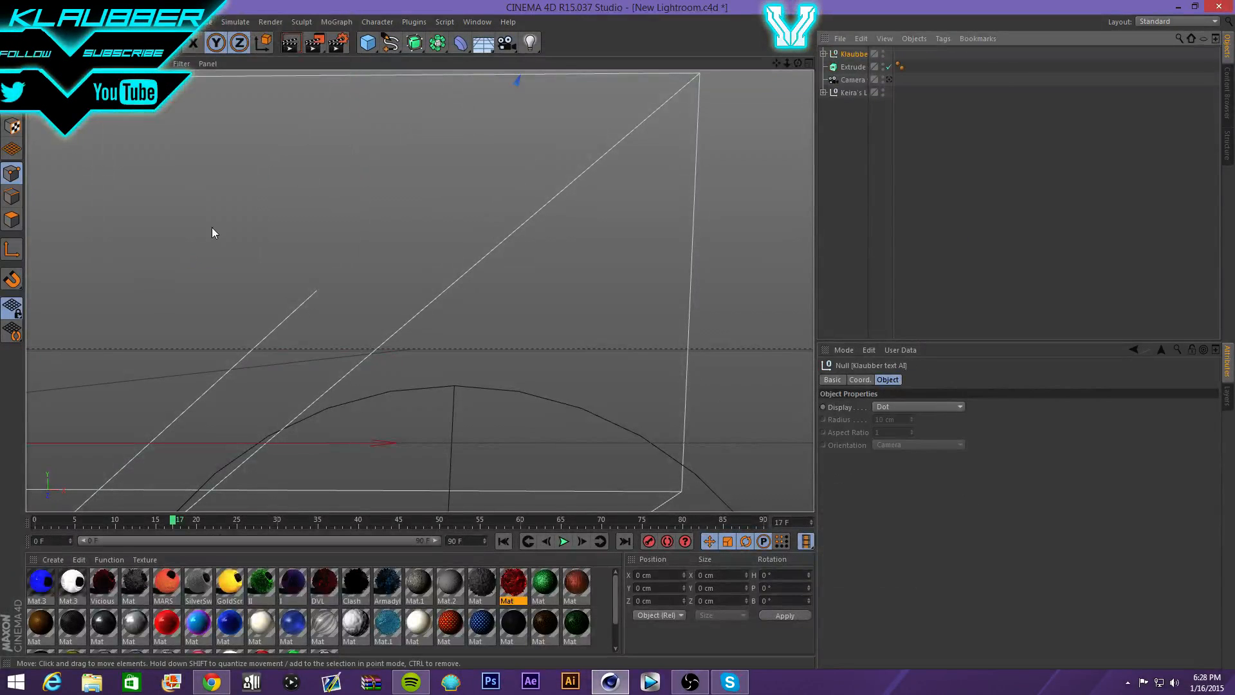
# - Nest the Klaubber outline inside the Extrude object and review the extrude's movement settings
pyautogui.moveTo(850, 70); pyautogui.dragTo(850, 69)
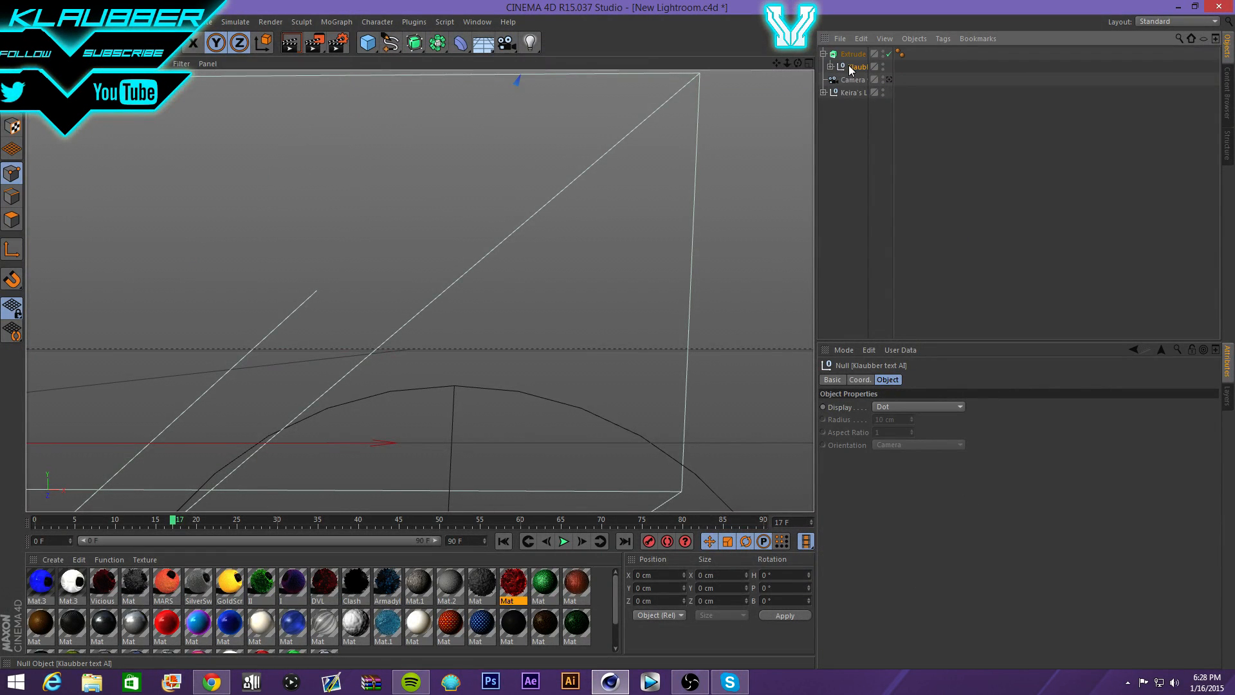
pyautogui.click(853, 54)
pyautogui.click(884, 381)
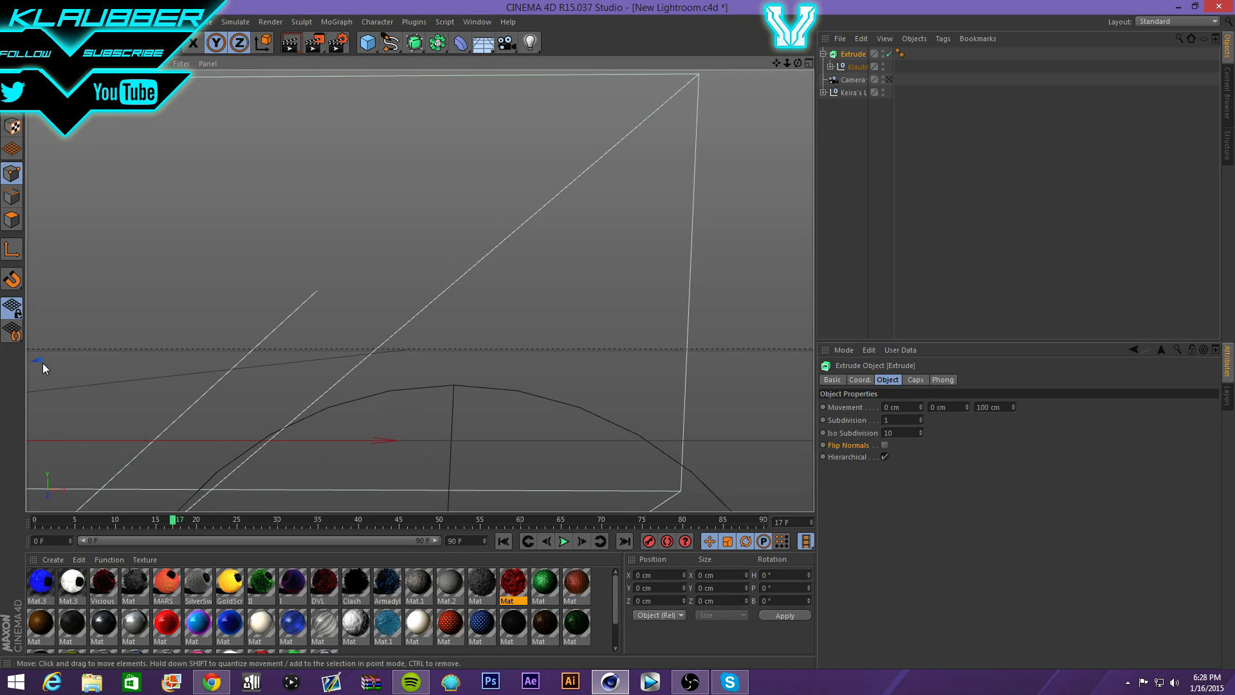
pyautogui.scroll(-3, 42, 363)
pyautogui.scroll(-1, 416, 372)
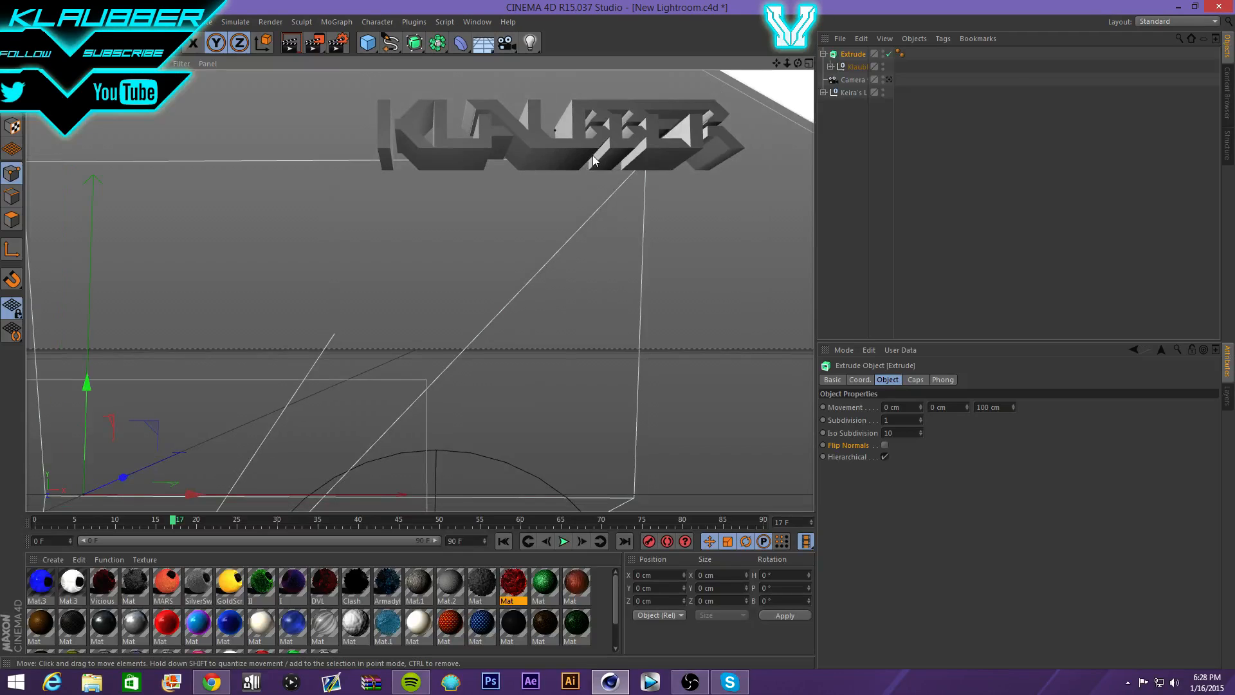
pyautogui.scroll(-5, 345, 308)
# - Position the KLAUBBER text lower, further left and forward toward the camera
pyautogui.moveTo(252, 337); pyautogui.dragTo(48, 437)
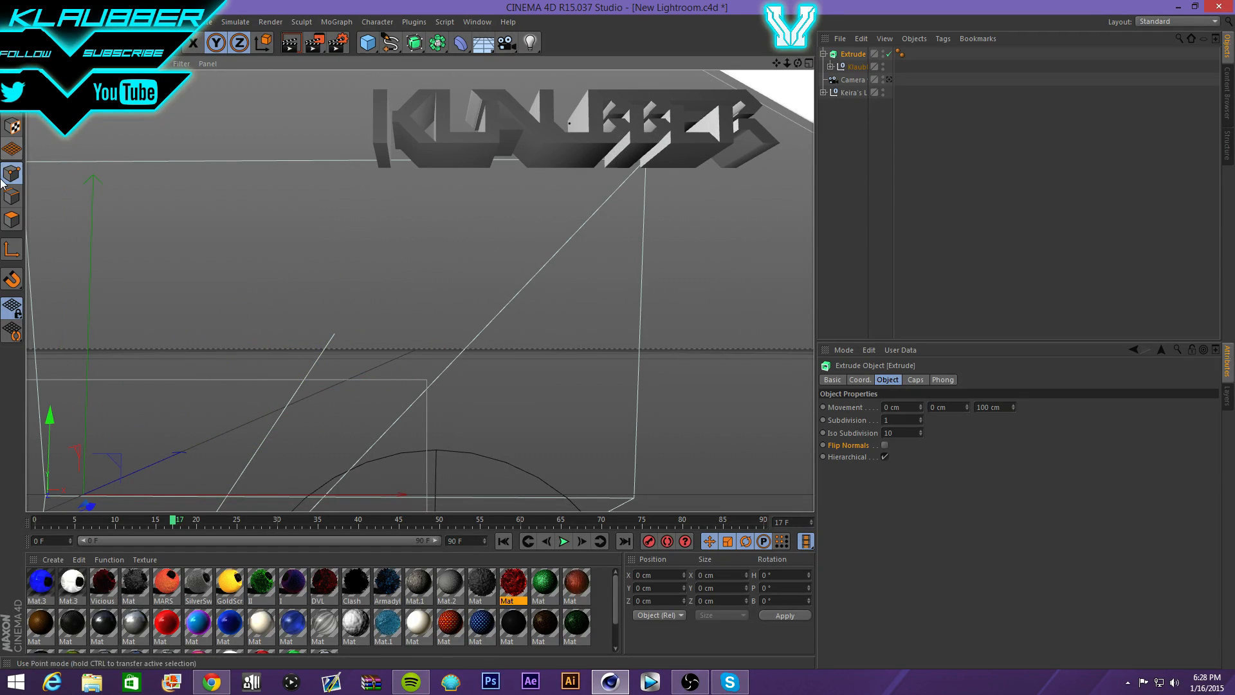
pyautogui.click(11, 249)
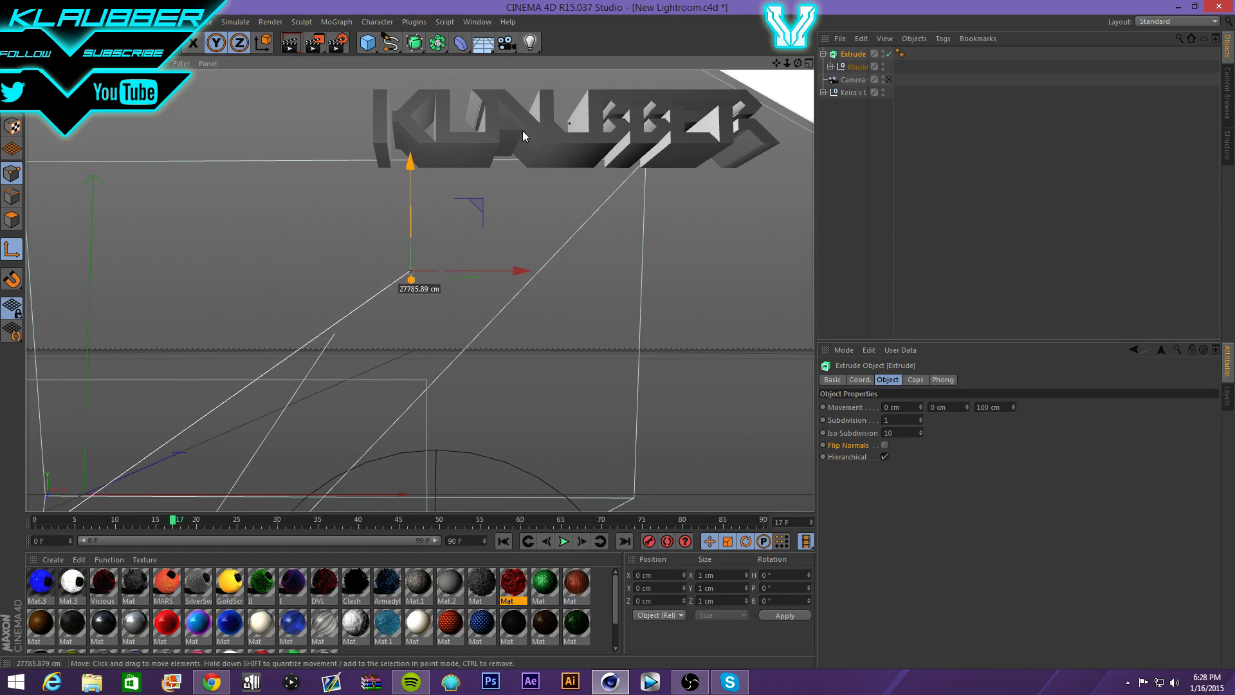
pyautogui.click(11, 250)
pyautogui.moveTo(406, 218); pyautogui.dragTo(405, 218)
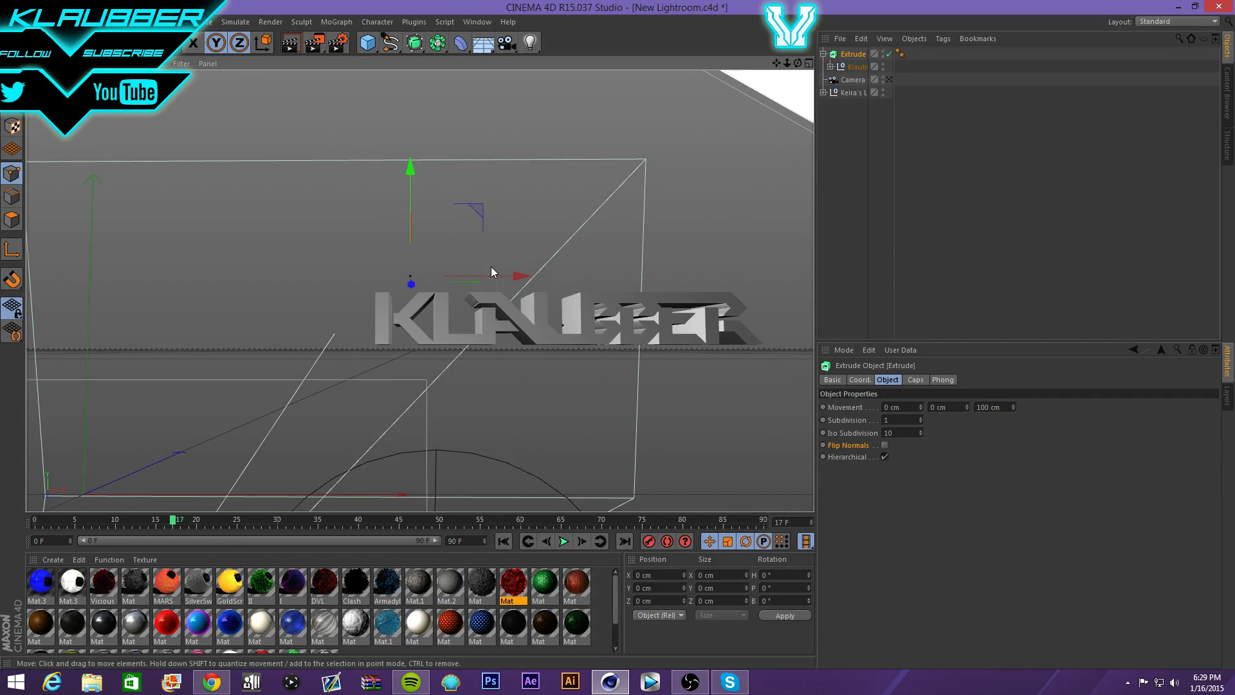
pyautogui.moveTo(490, 276); pyautogui.dragTo(481, 272)
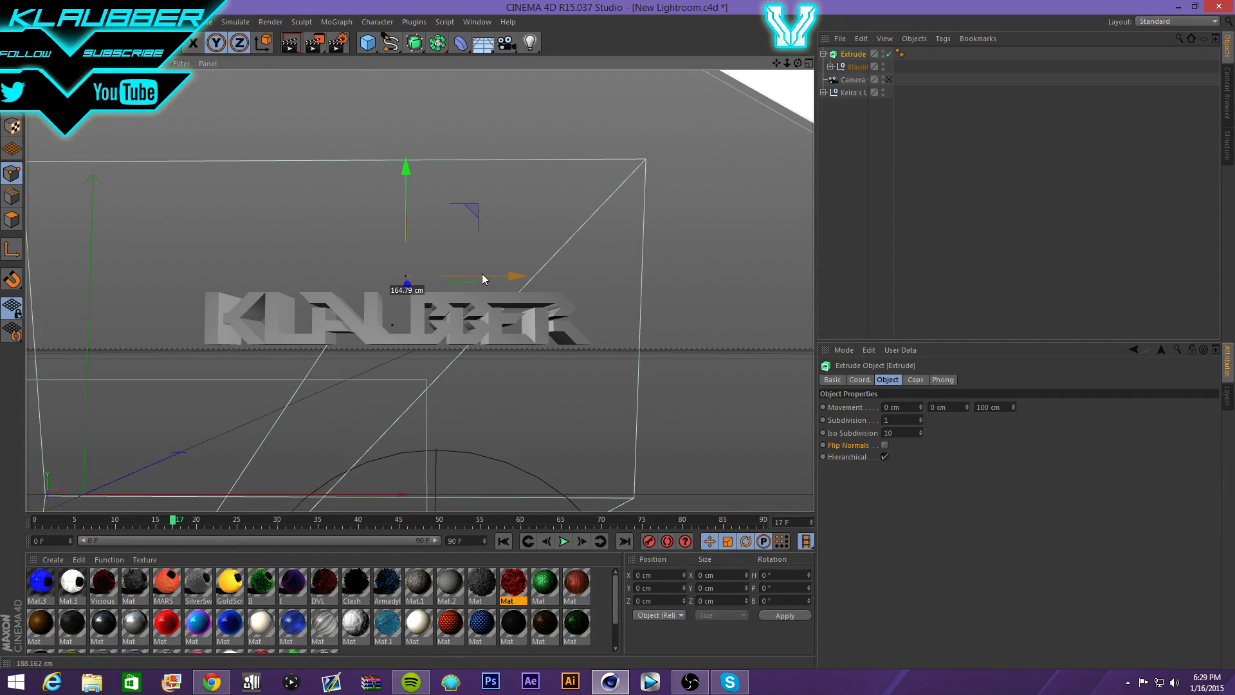
pyautogui.moveTo(796, 64); pyautogui.dragTo(793, 73)
pyautogui.moveTo(429, 261); pyautogui.dragTo(425, 261)
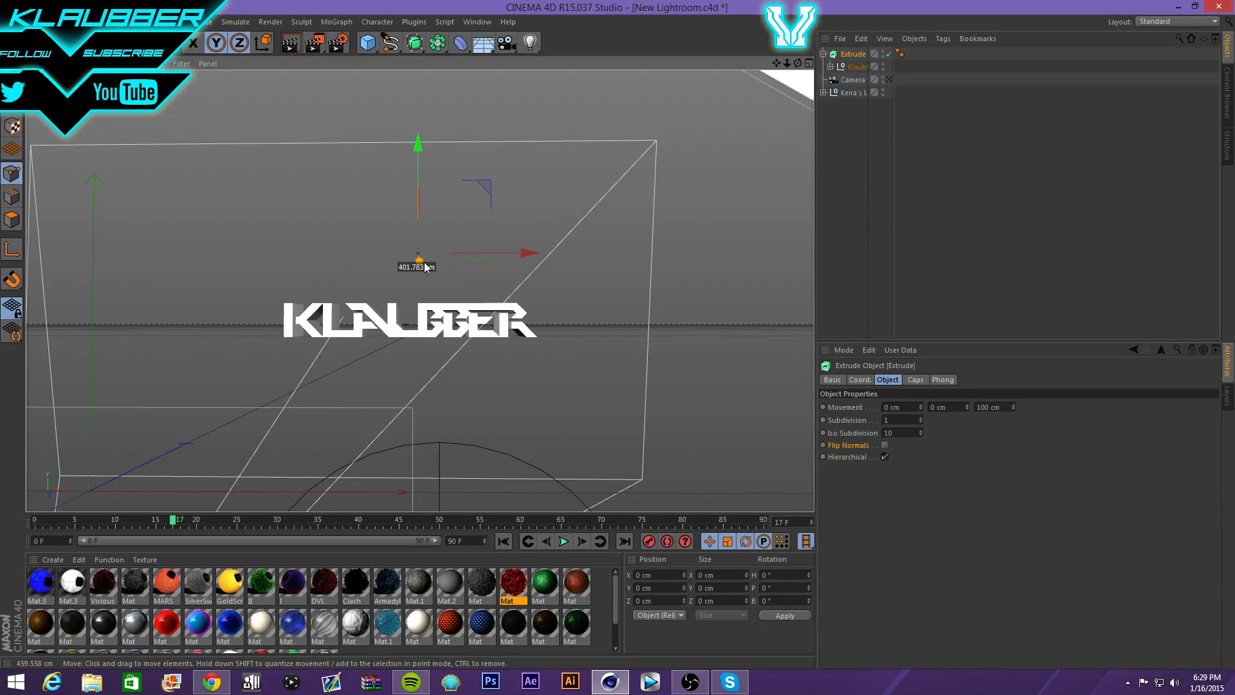
pyautogui.scroll(5, 407, 326)
pyautogui.scroll(2, 407, 326)
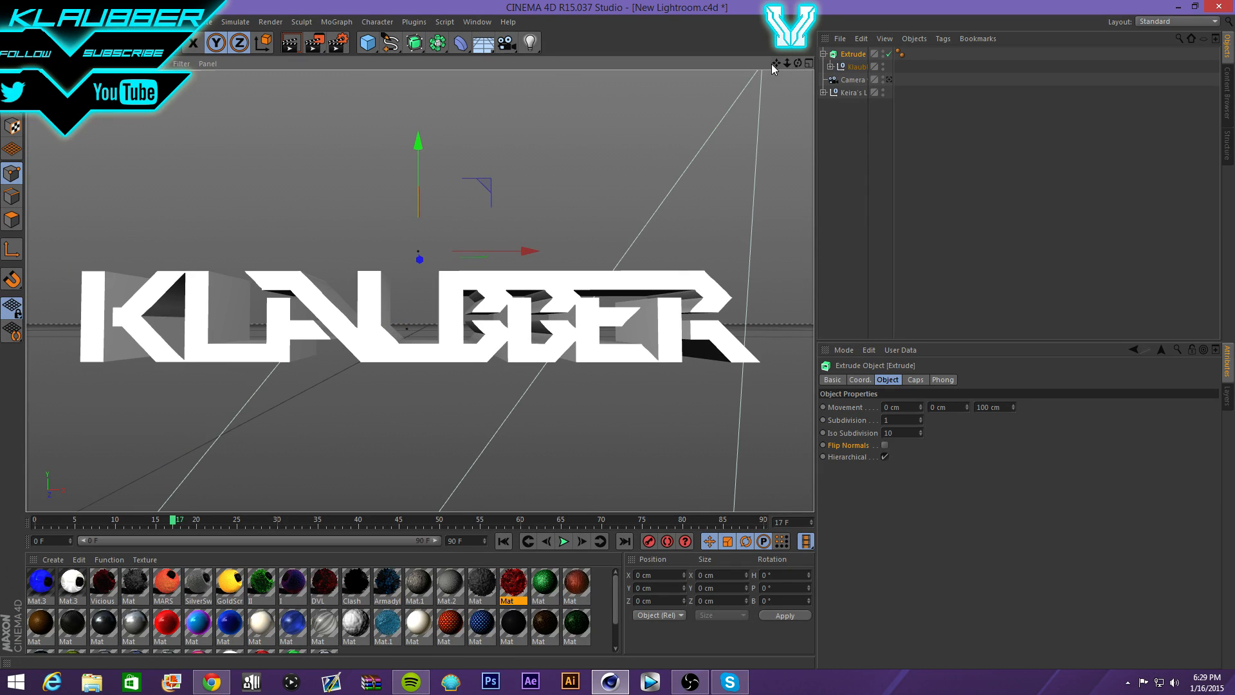
pyautogui.moveTo(774, 63); pyautogui.dragTo(775, 11)
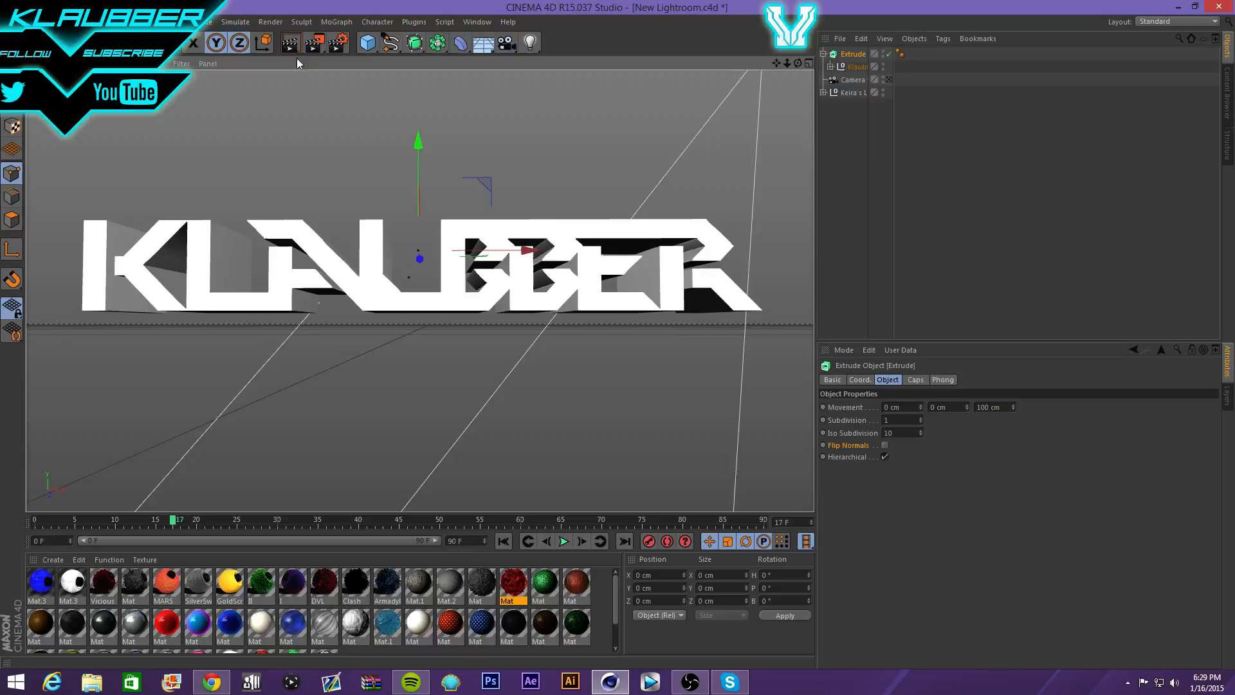
# - Render a preview of the view, dismiss the missing texture warning, and select the Klaubber group
pyautogui.click(314, 42)
pyautogui.click(262, 201)
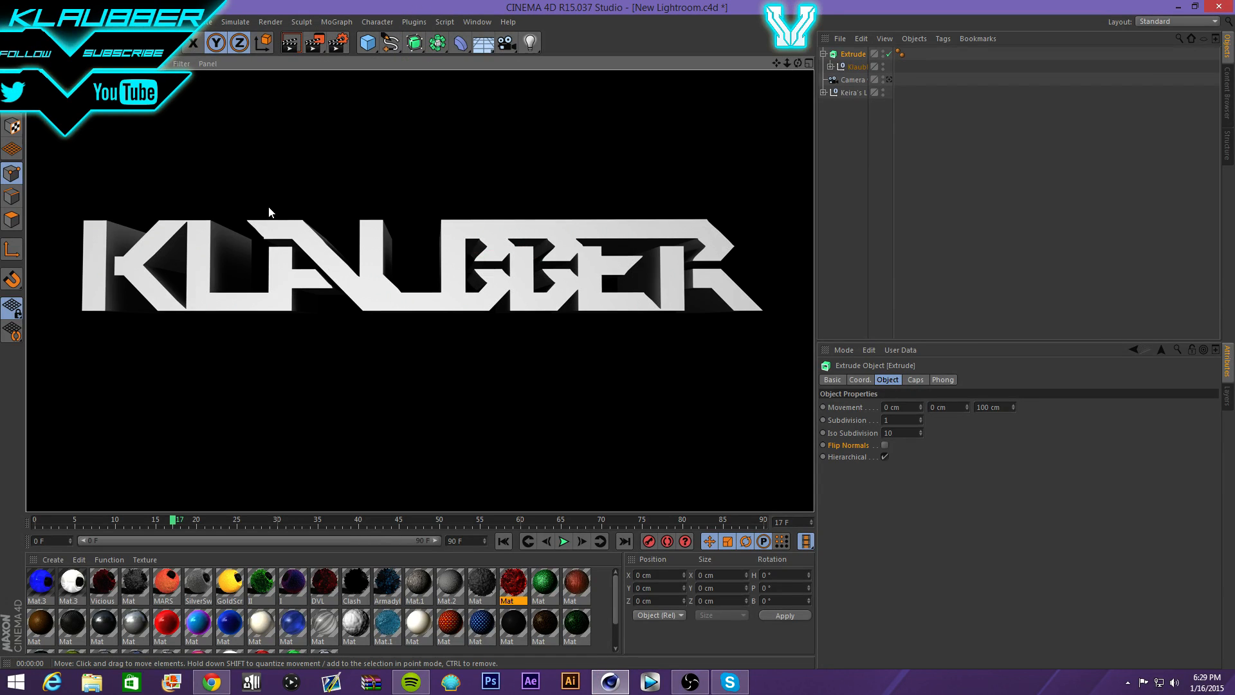
pyautogui.click(850, 65)
# - Apply the cyan and magenta material with seamless Cubic projection, then render the view
pyautogui.scroll(-1, 318, 396)
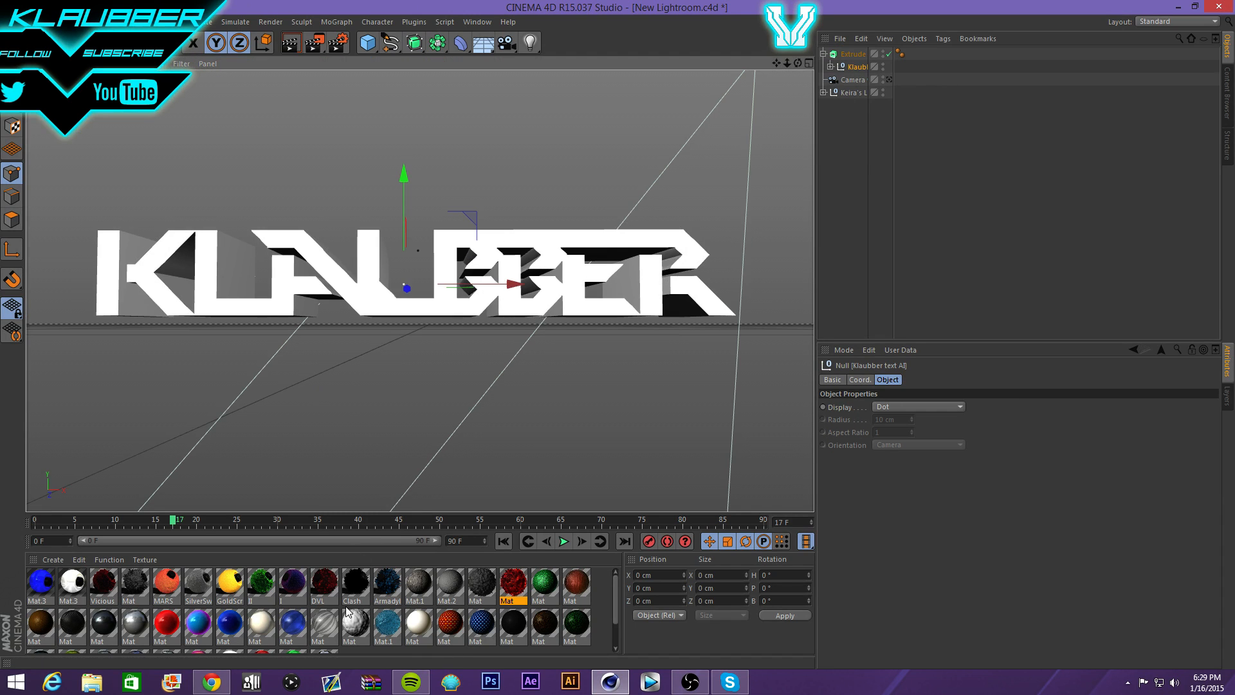
pyautogui.scroll(-1, 346, 608)
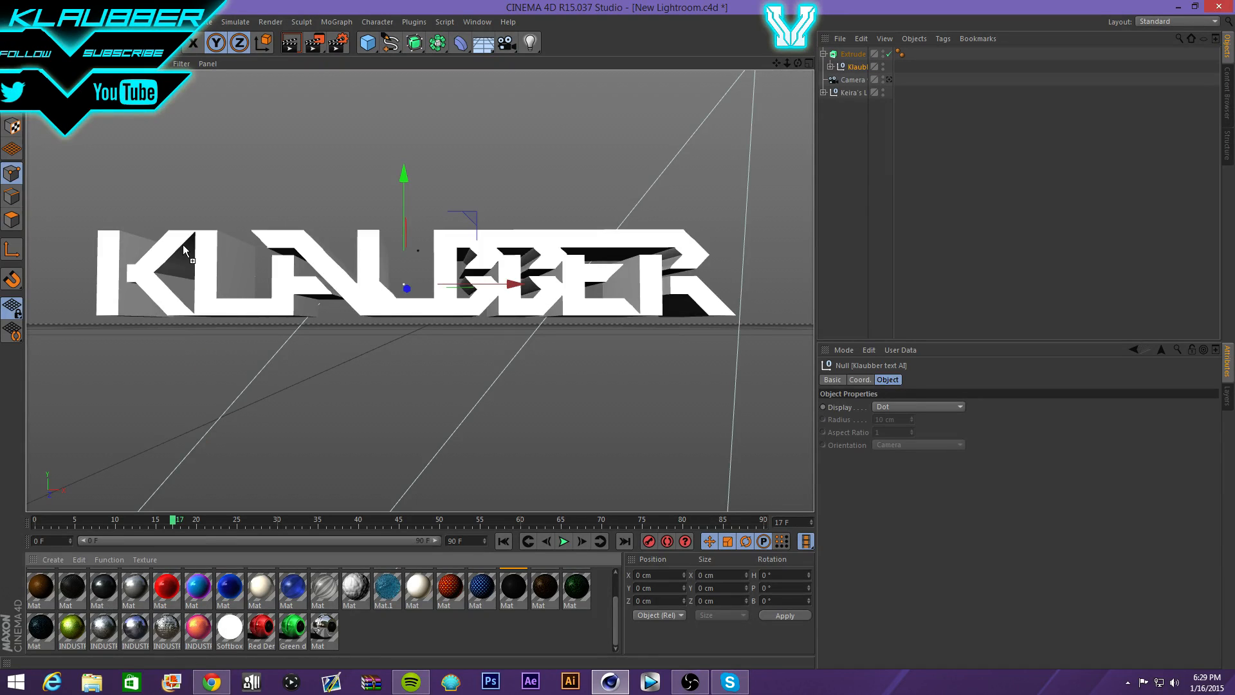
pyautogui.moveTo(183, 245); pyautogui.dragTo(183, 246)
pyautogui.click(915, 431)
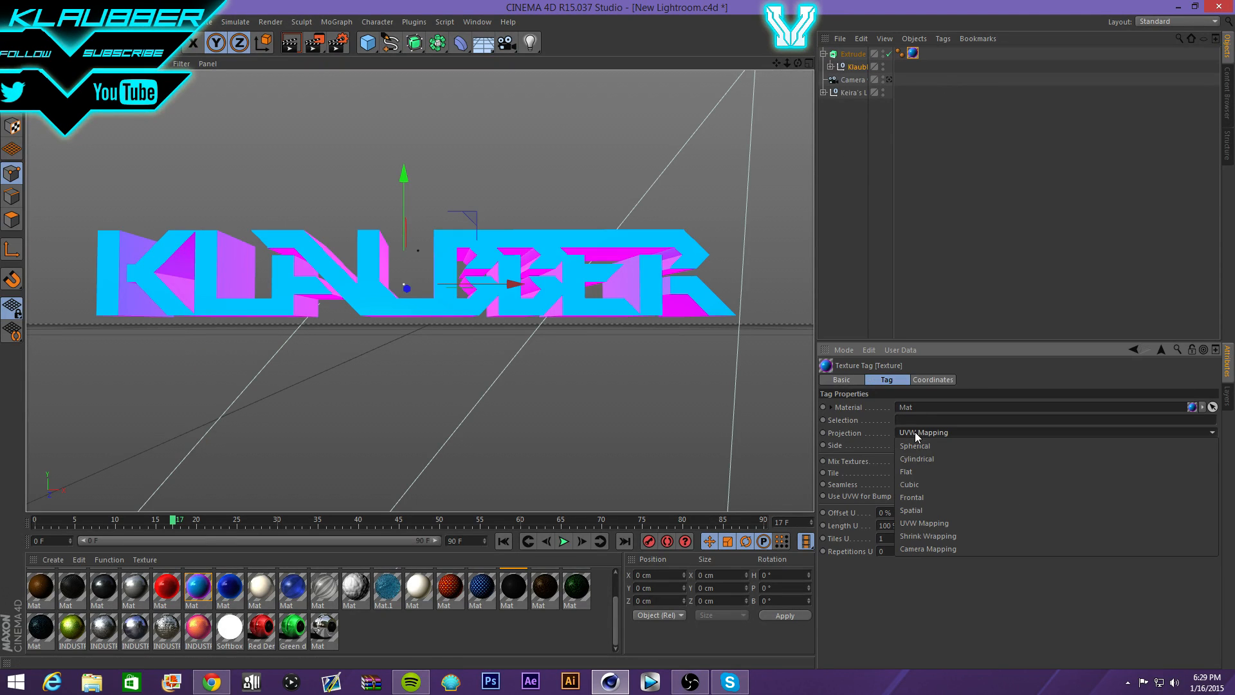
pyautogui.click(903, 474)
pyautogui.click(898, 484)
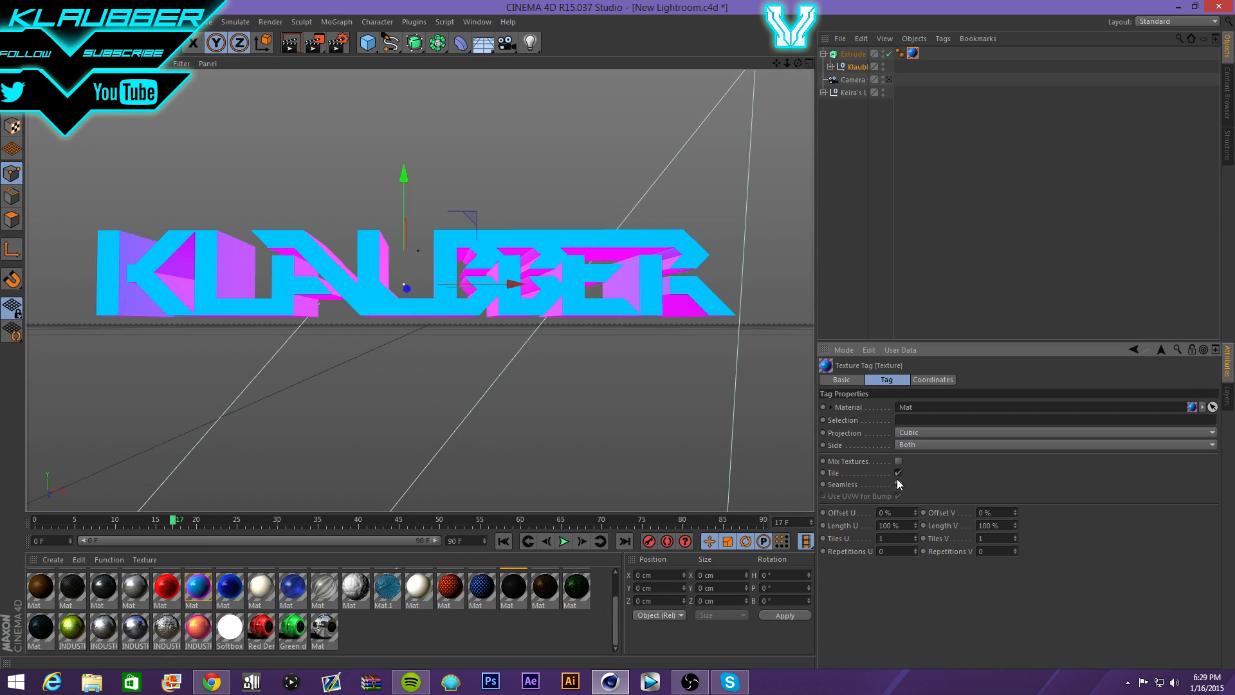
pyautogui.click(290, 43)
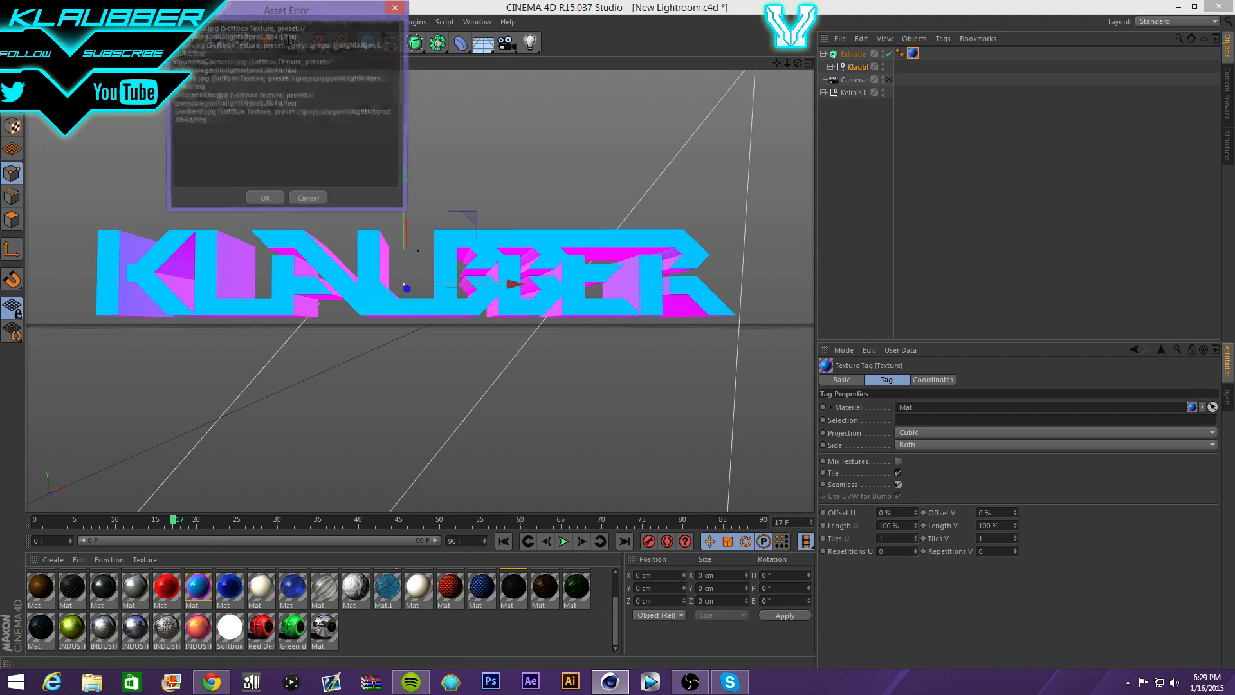
pyautogui.click(271, 195)
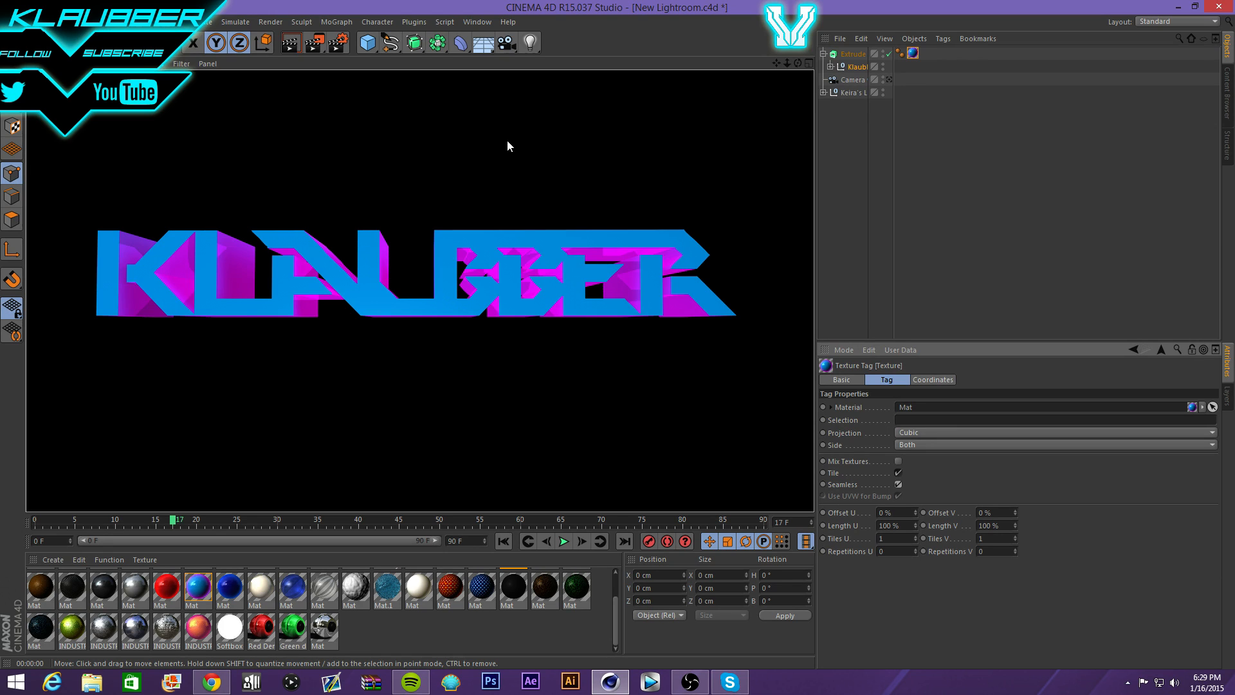
# - Select the KLAUBBER Extrude object in the Object Manager and delete it
pyautogui.click(851, 56)
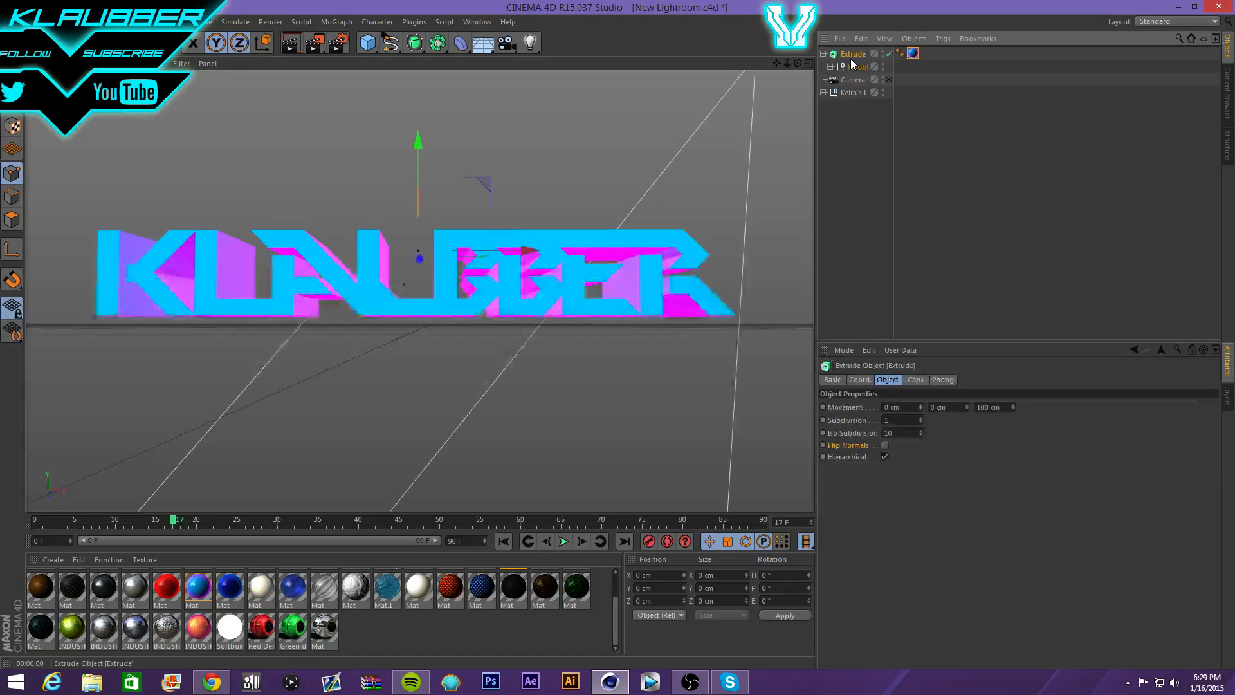
pyautogui.press('Delete')
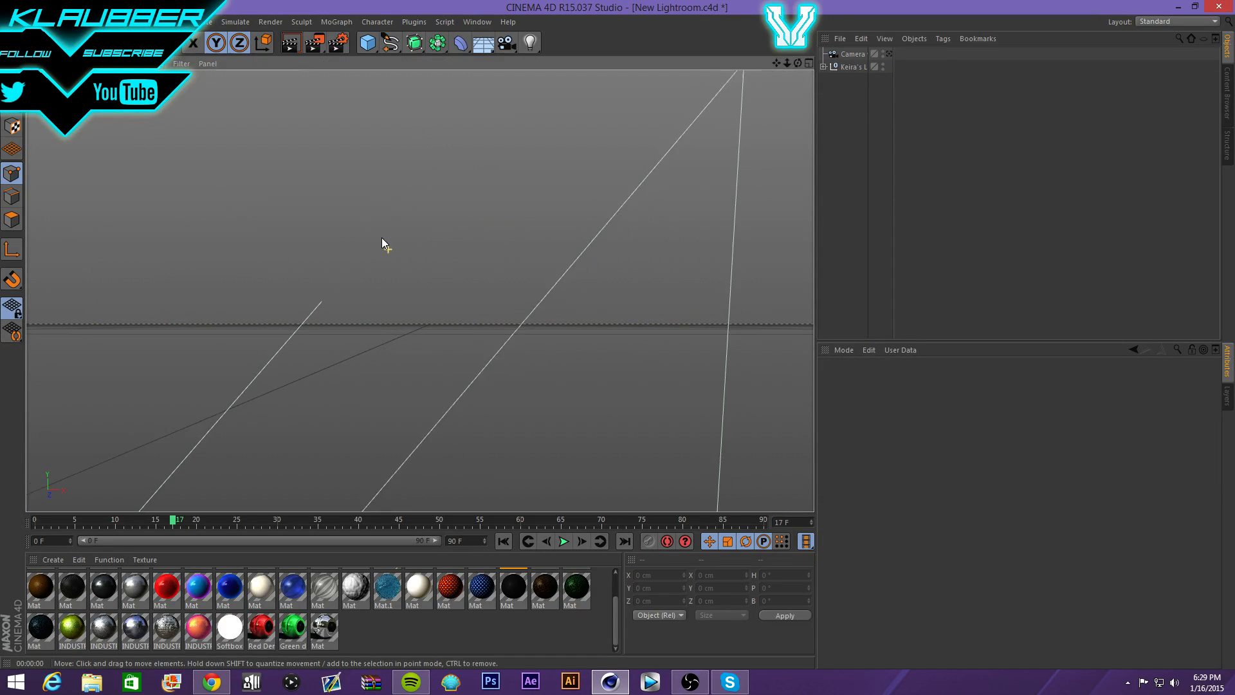
# - Look around the empty room and pan the view so the room shifts right
pyautogui.keyDown('alt'); pyautogui.moveTo(382, 239); pyautogui.dragTo(200, 315); pyautogui.keyUp('alt')
pyautogui.scroll(-12, 144, 242)
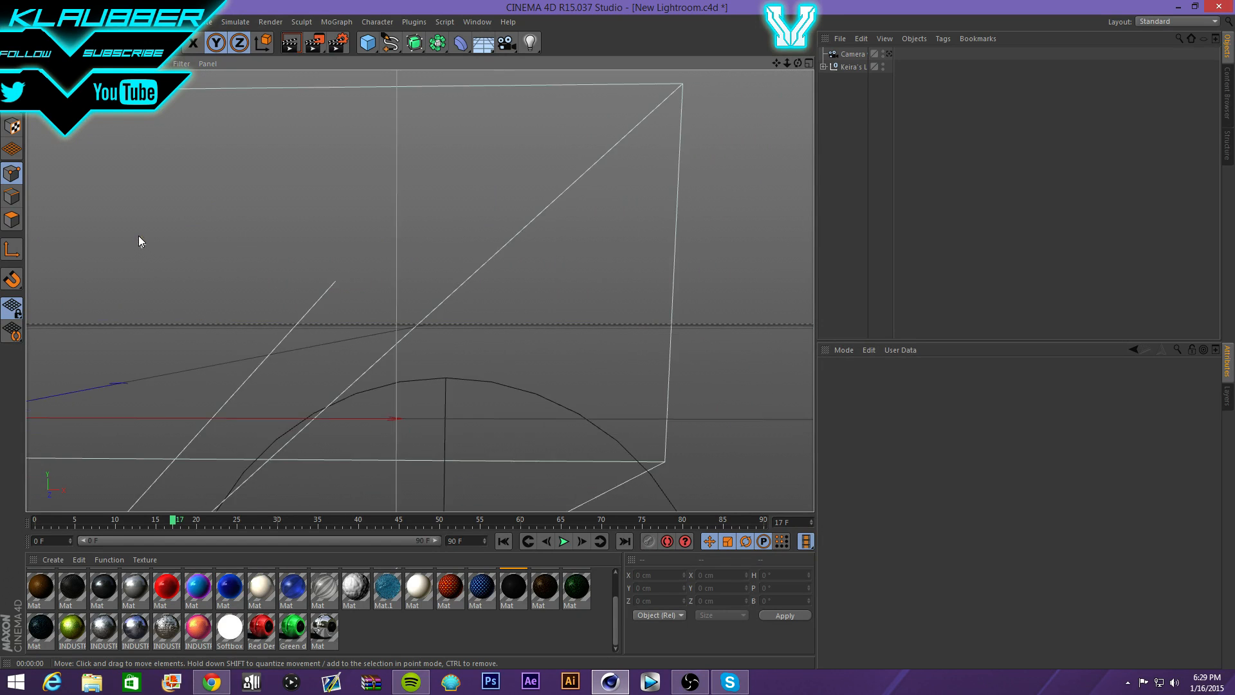
pyautogui.scroll(6, 212, 277)
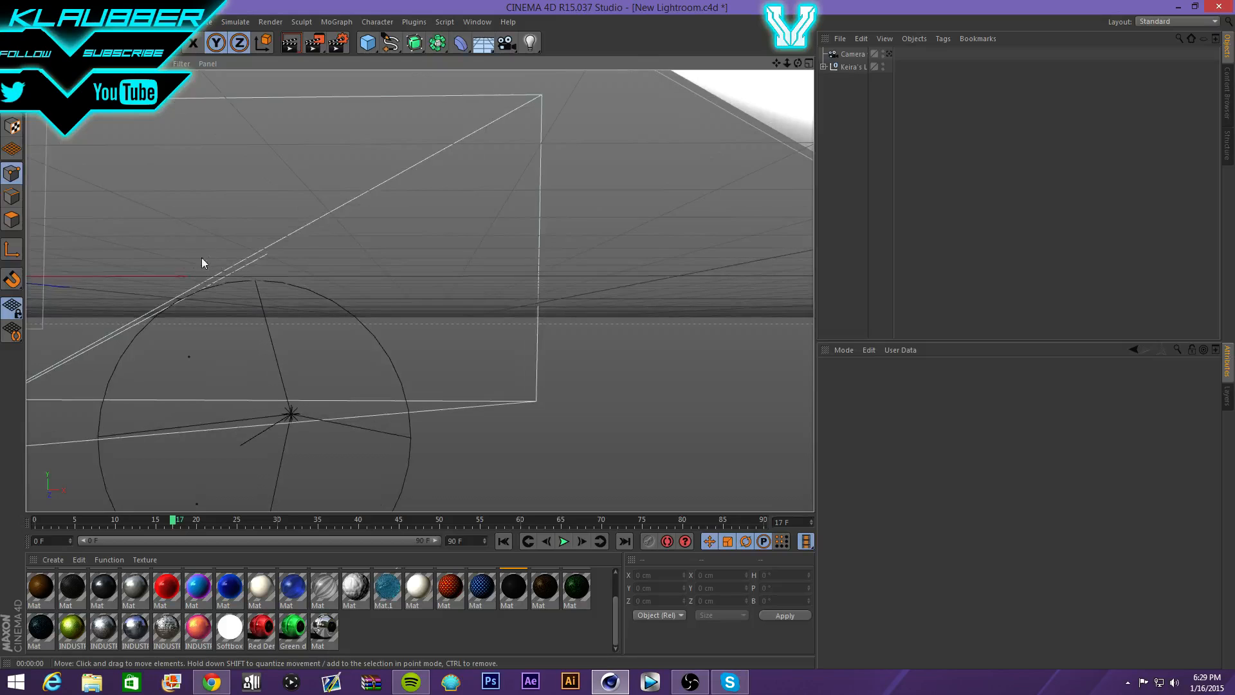
pyautogui.scroll(2, 45, 254)
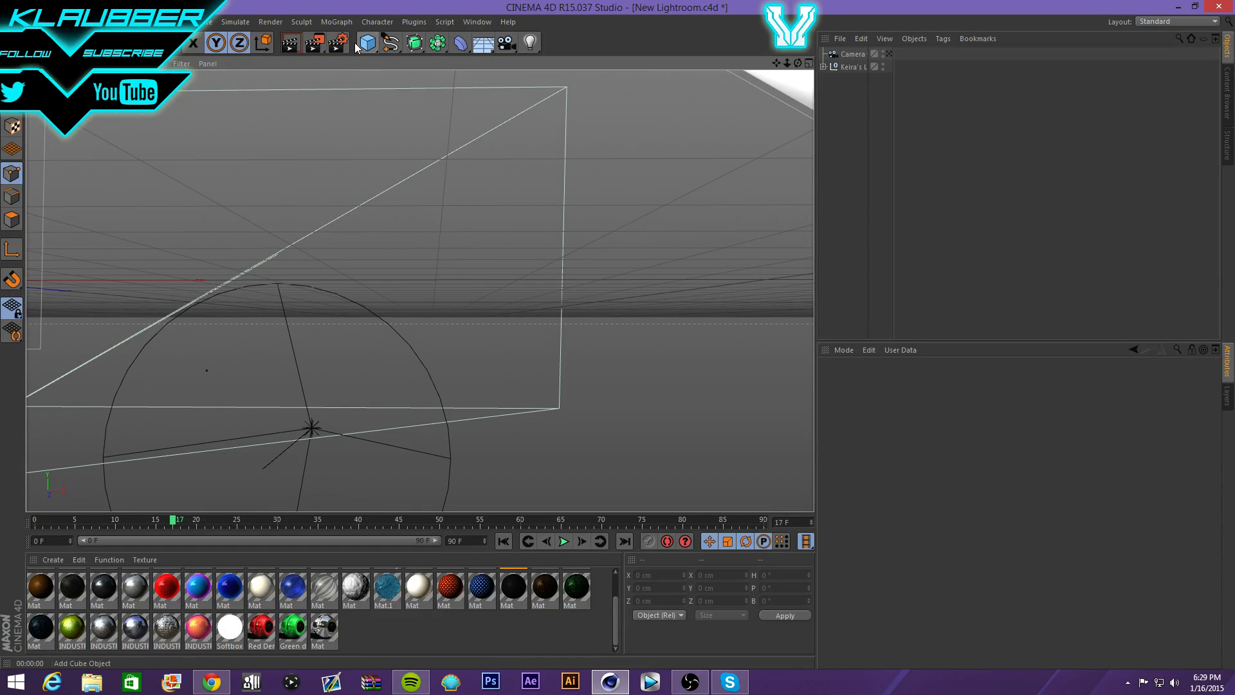
pyautogui.click(301, 22)
pyautogui.moveTo(322, 26)
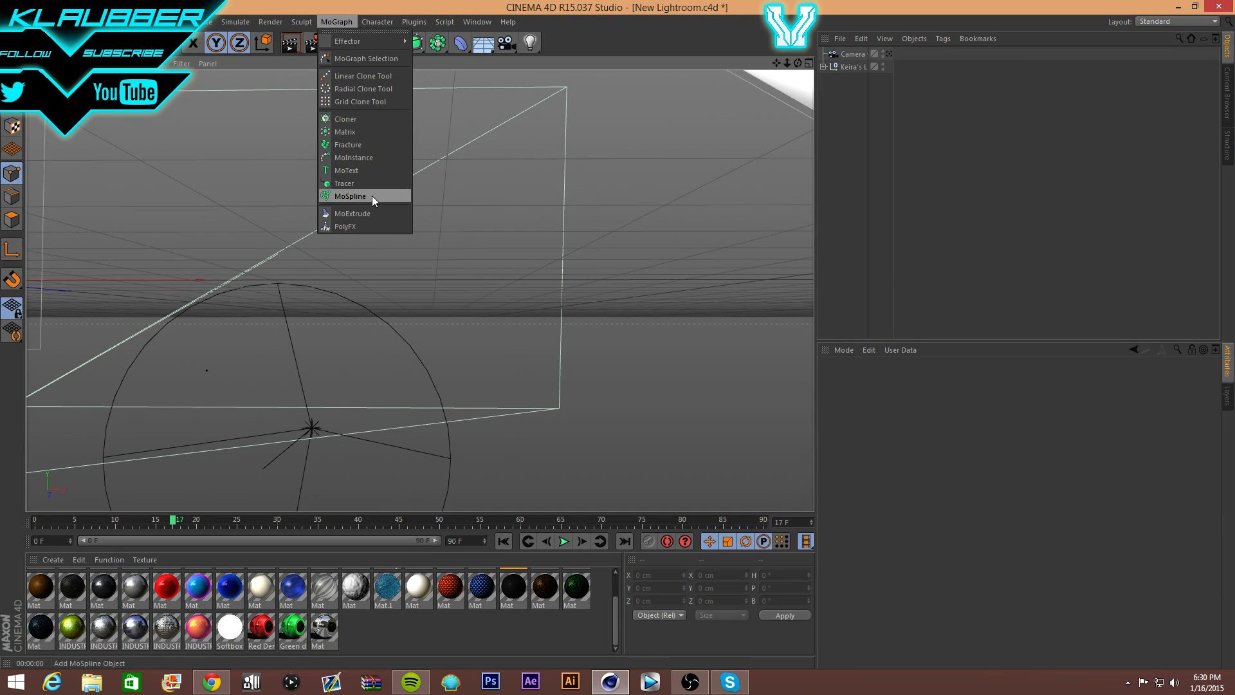
pyautogui.click(575, 202)
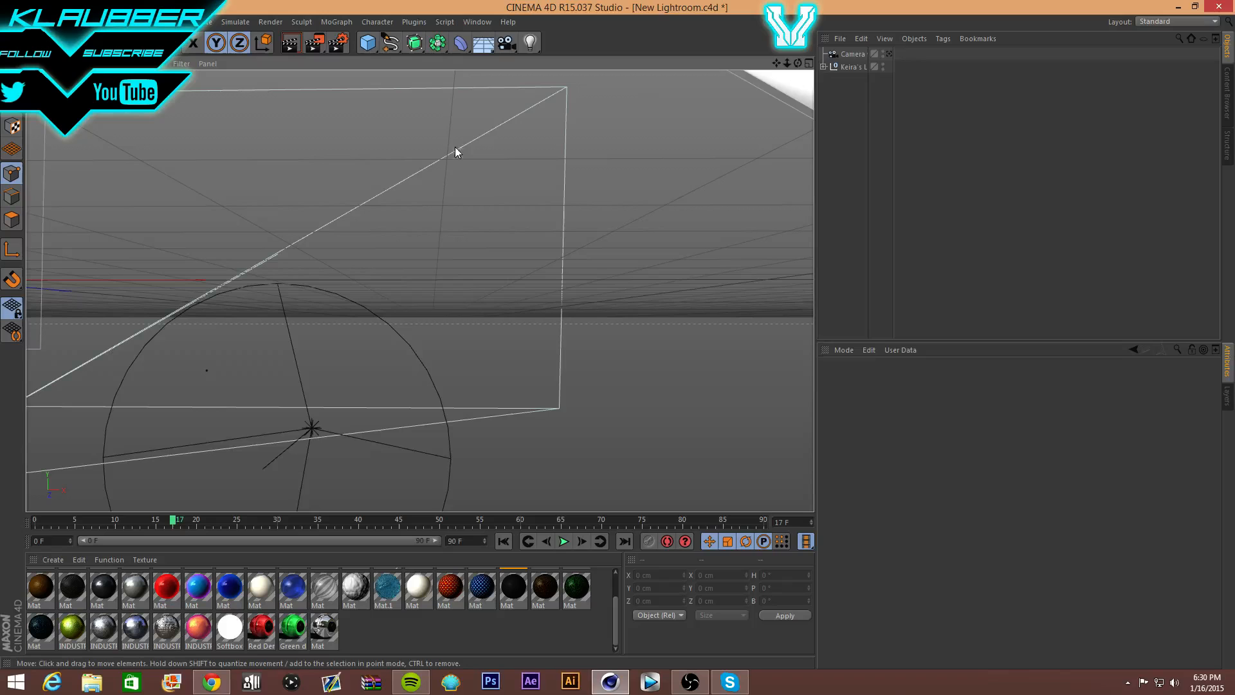
pyautogui.moveTo(776, 62); pyautogui.dragTo(650, 94)
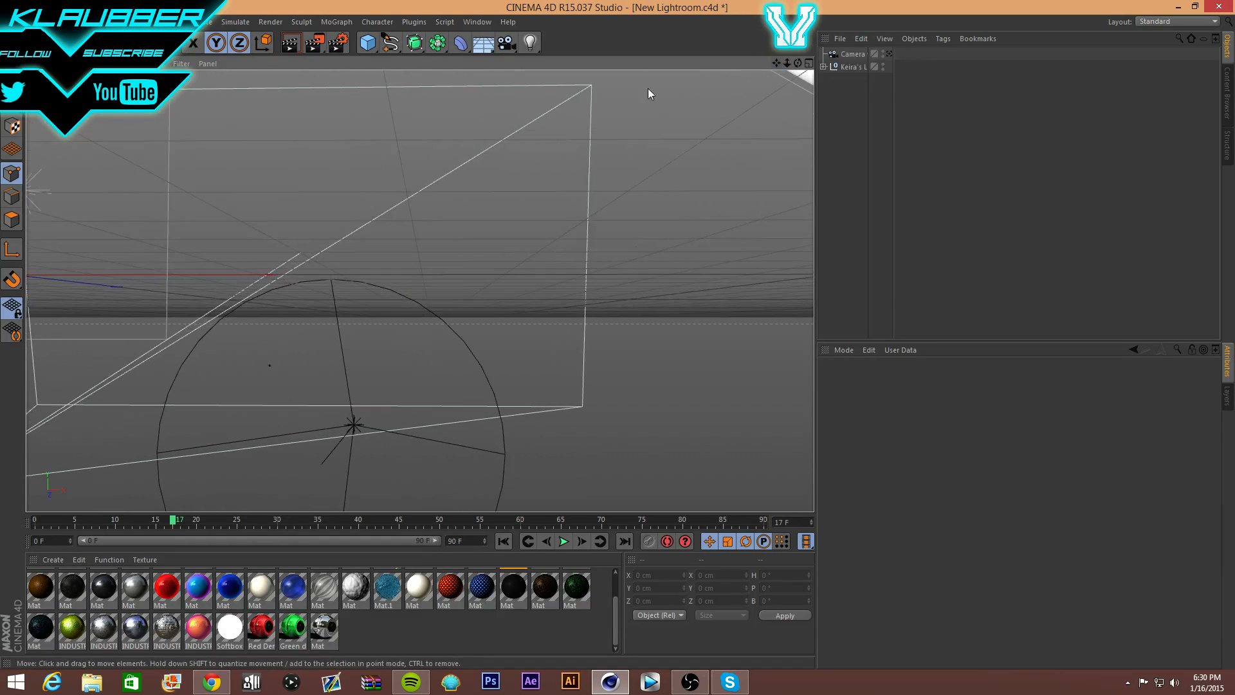
# - Add a MoGraph MoText object and move it to the centre, close to the camera
pyautogui.click(337, 22)
pyautogui.click(341, 170)
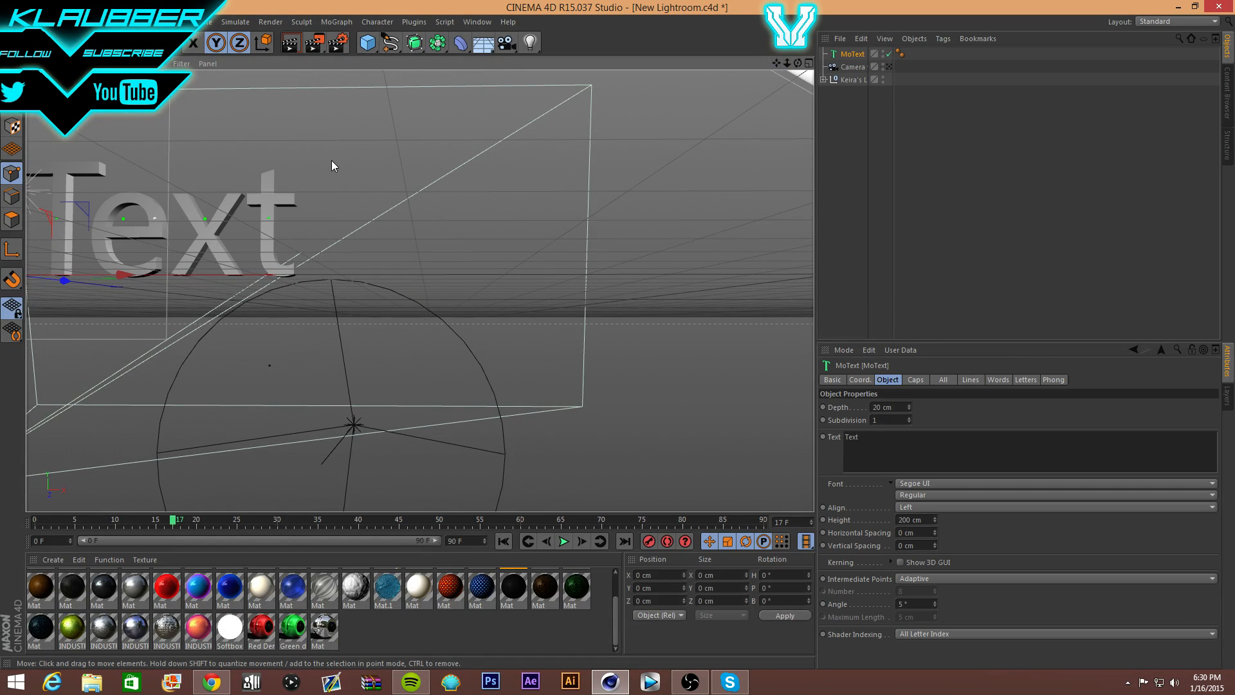
pyautogui.moveTo(105, 267); pyautogui.dragTo(353, 260)
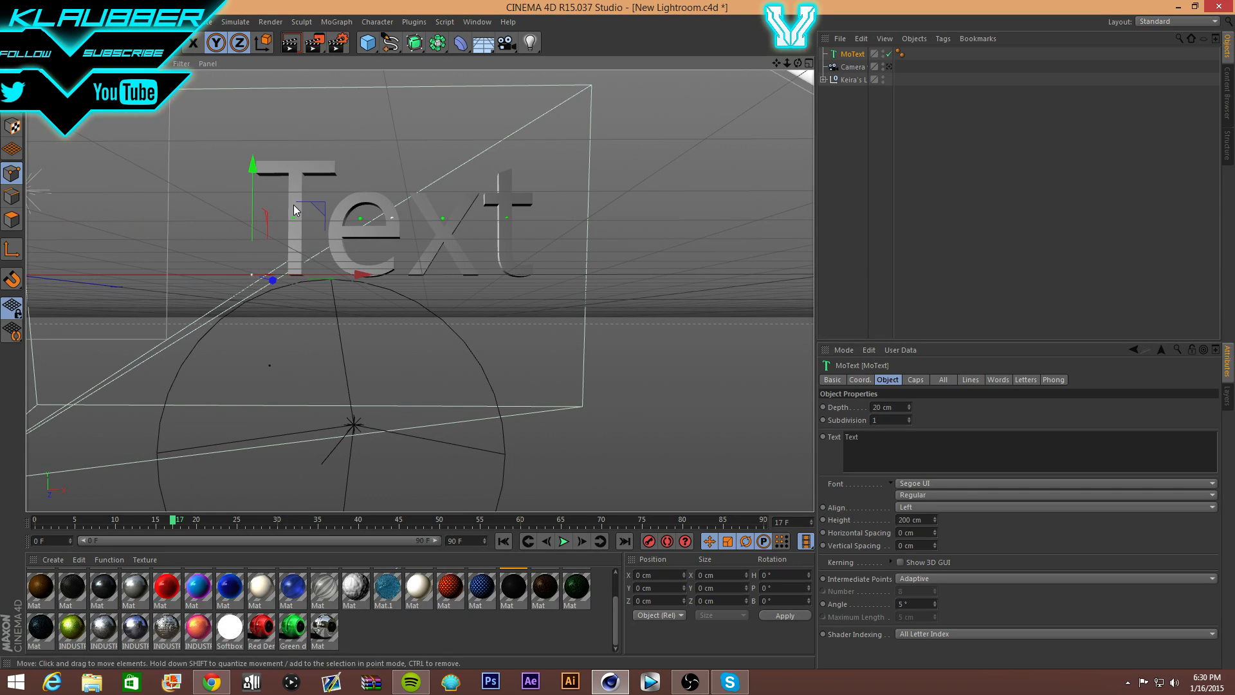
pyautogui.moveTo(273, 281); pyautogui.dragTo(358, 237)
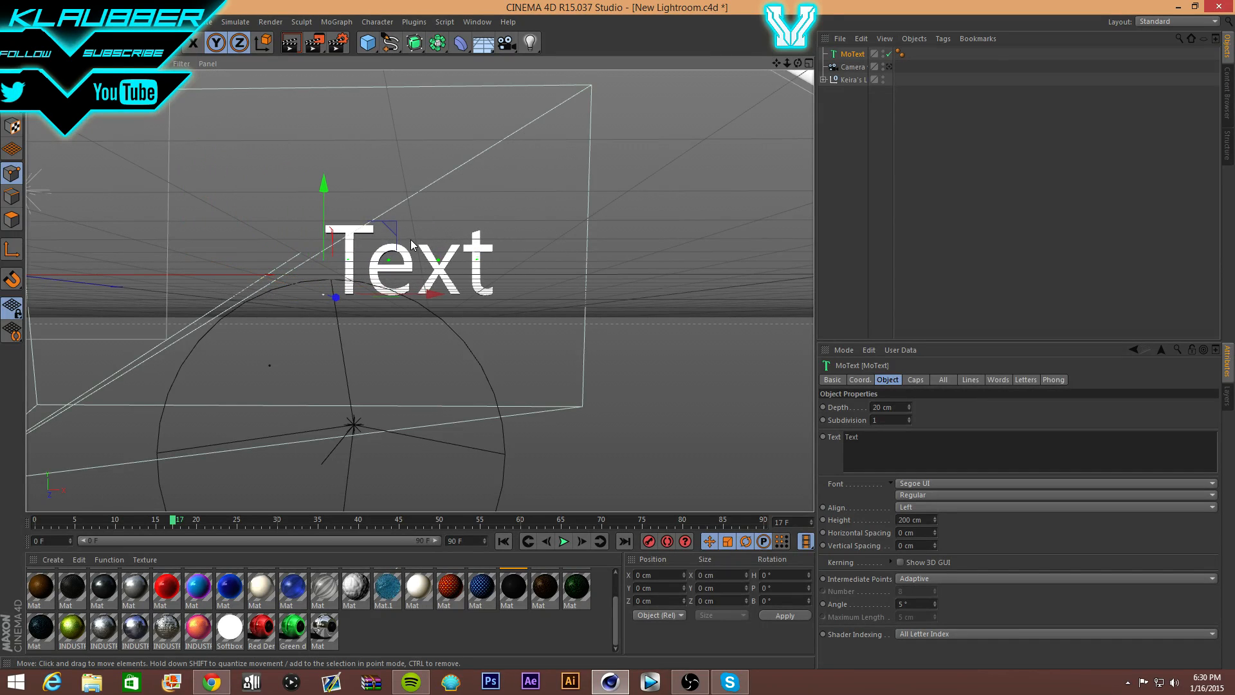
pyautogui.scroll(10, 413, 243)
pyautogui.scroll(2, 382, 226)
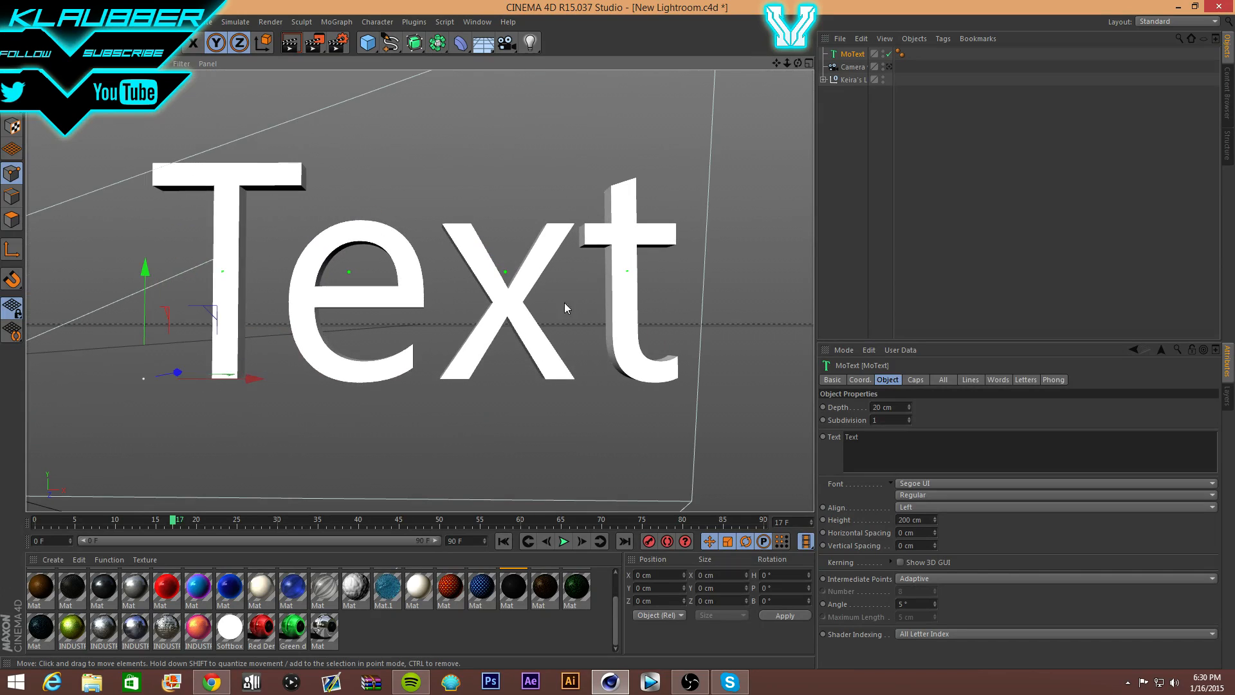
# - Replace the default Text with NAME, shift it left, and apply the cyan-magenta material
pyautogui.moveTo(866, 439); pyautogui.dragTo(489, 369)
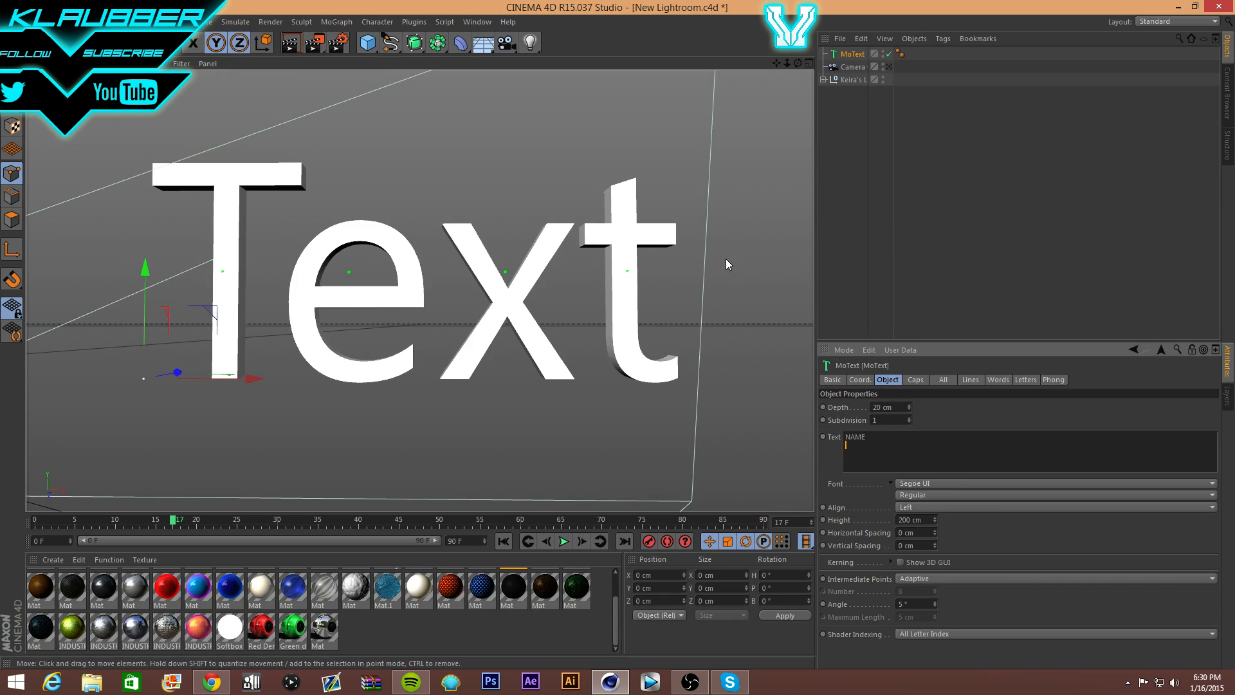
pyautogui.moveTo(261, 380); pyautogui.dragTo(144, 387)
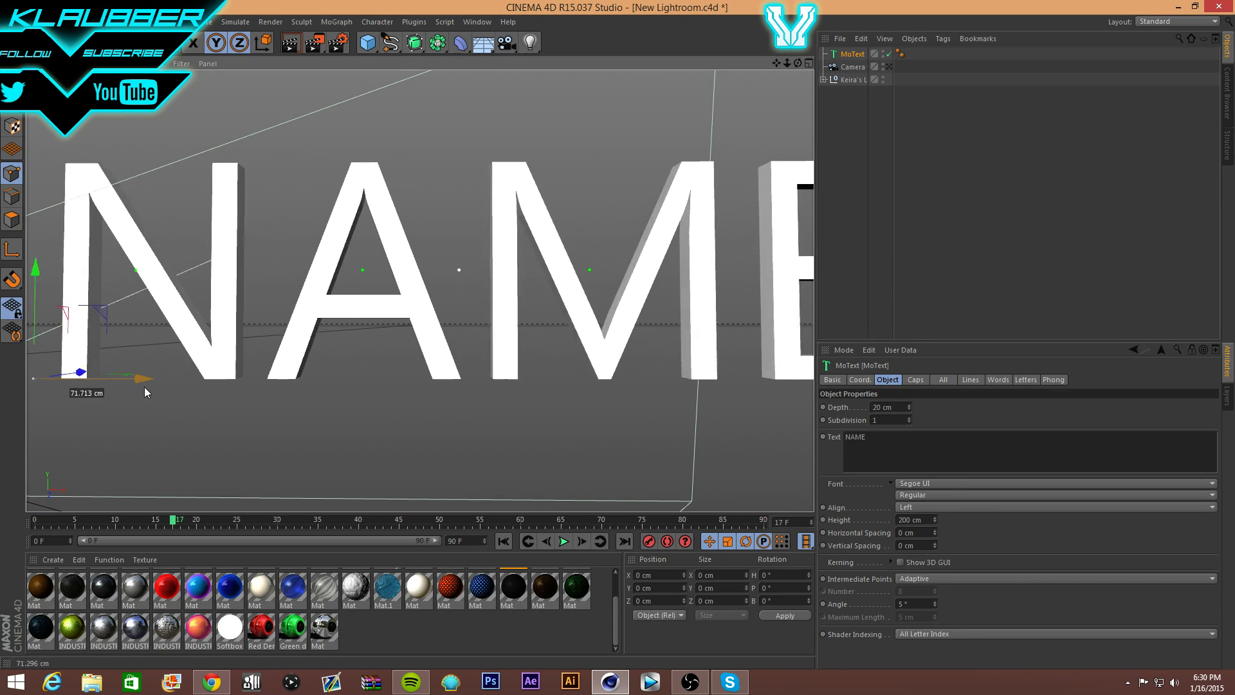
pyautogui.moveTo(190, 606); pyautogui.dragTo(258, 492)
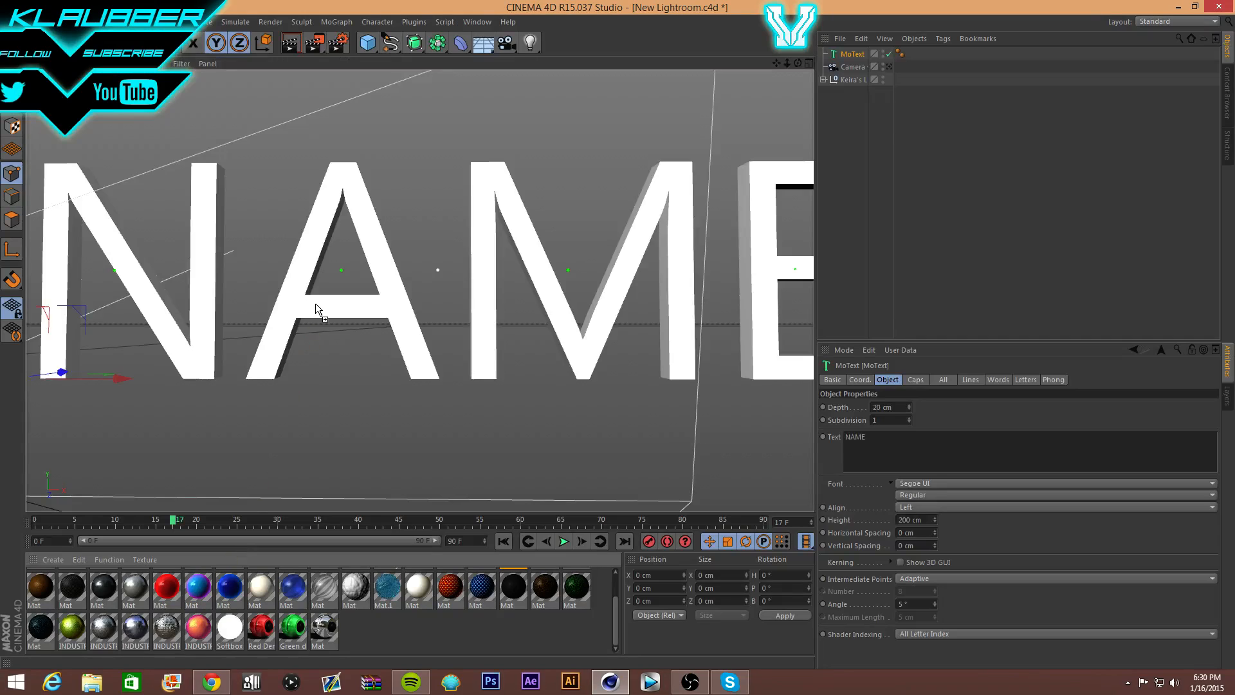
pyautogui.moveTo(315, 303); pyautogui.dragTo(315, 304)
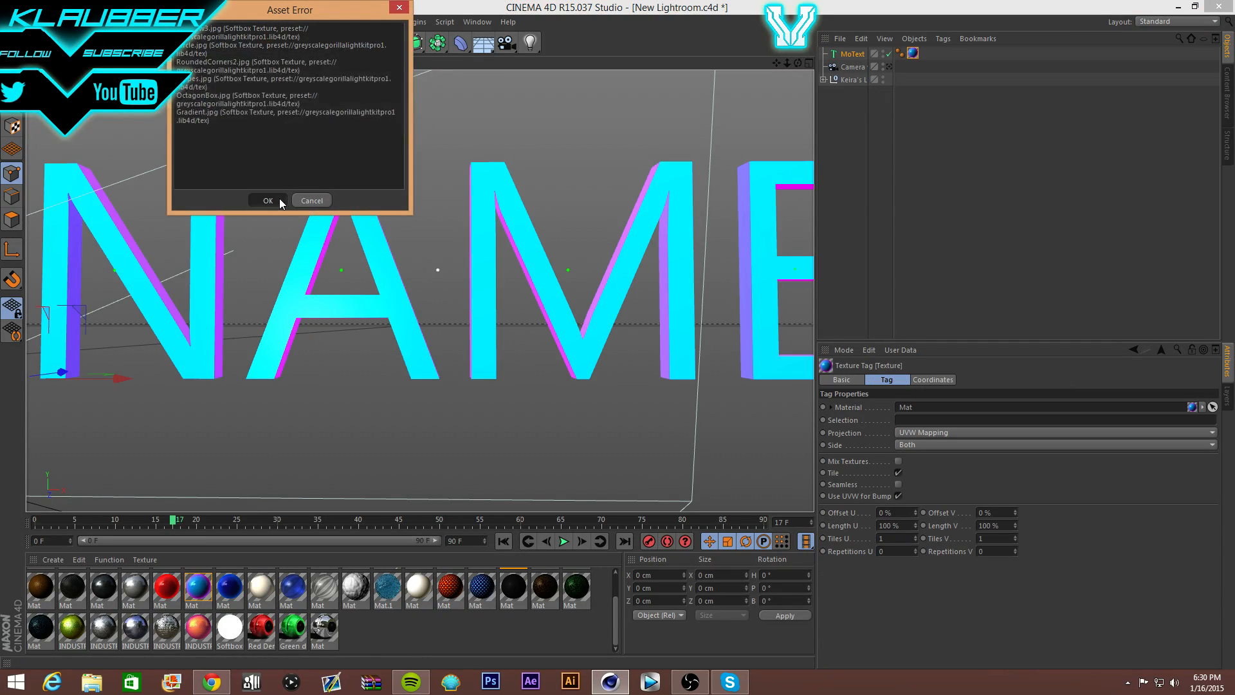
# - Dismiss the asset error and delete the NAME text's texture tag
pyautogui.click(279, 199)
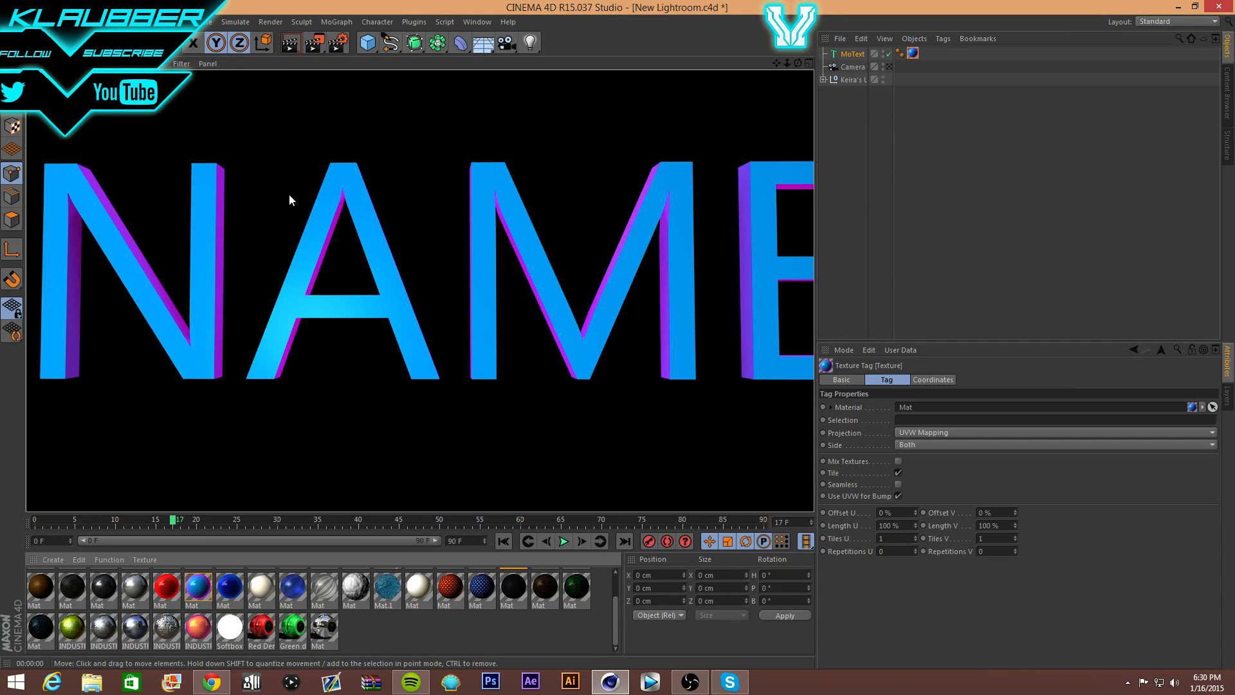
pyautogui.click(291, 190)
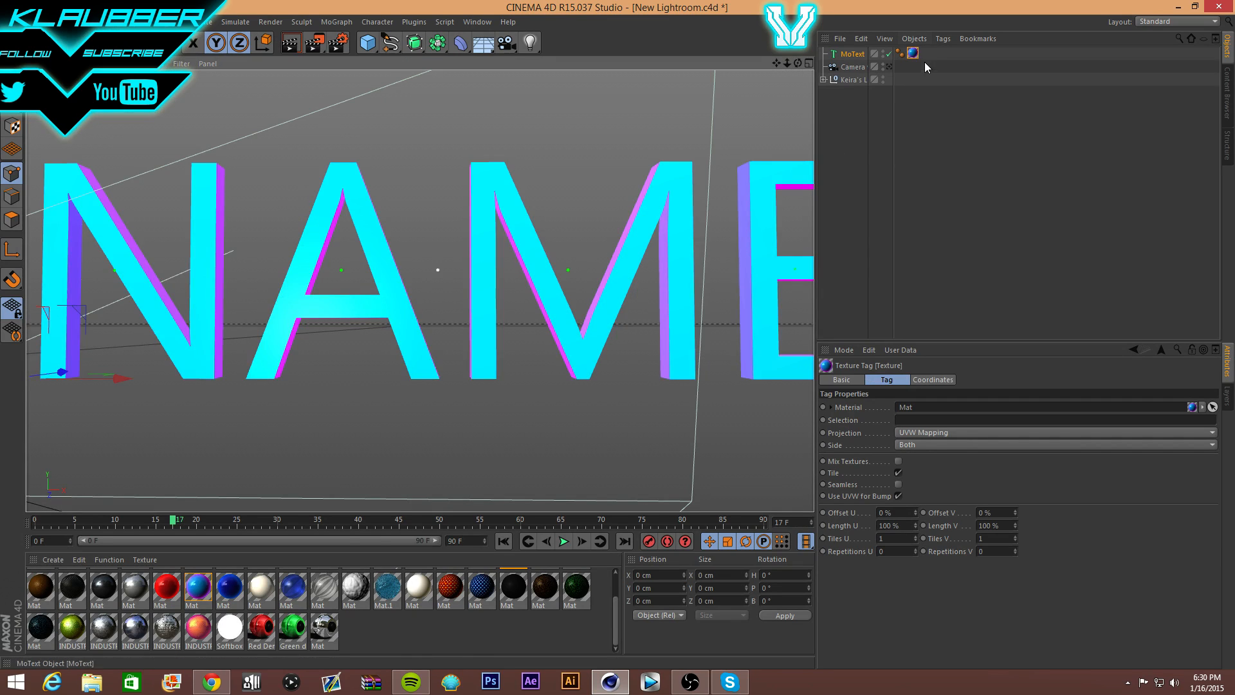
pyautogui.moveTo(903, 47); pyautogui.dragTo(898, 45)
pyautogui.click(852, 66)
pyautogui.press('Delete')
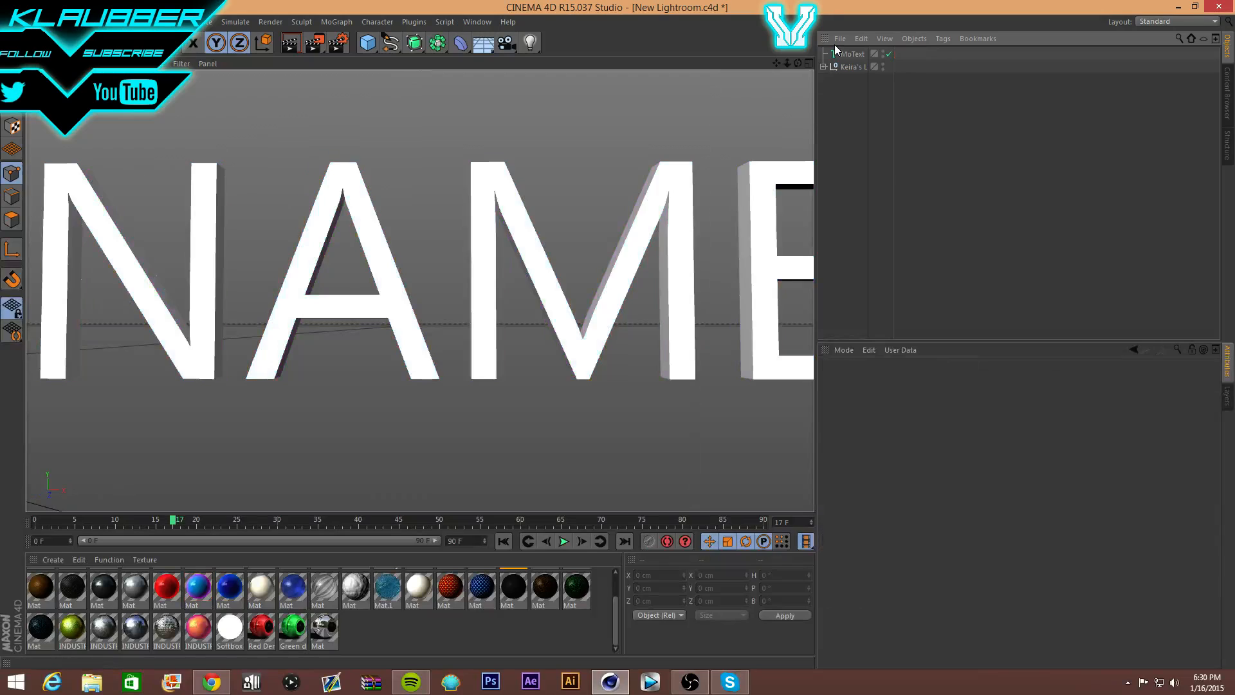
# - Minimise the screen recorder and reselect the MoText to show its settings
pyautogui.click(690, 681)
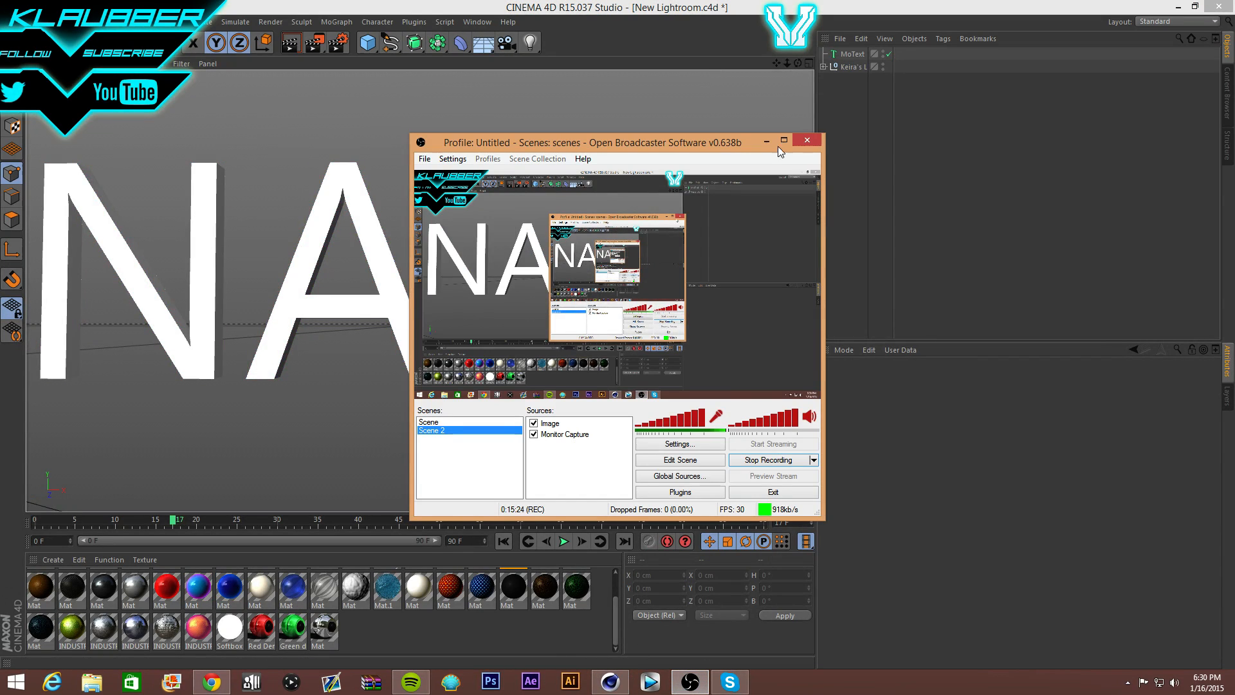
pyautogui.click(757, 143)
pyautogui.click(852, 54)
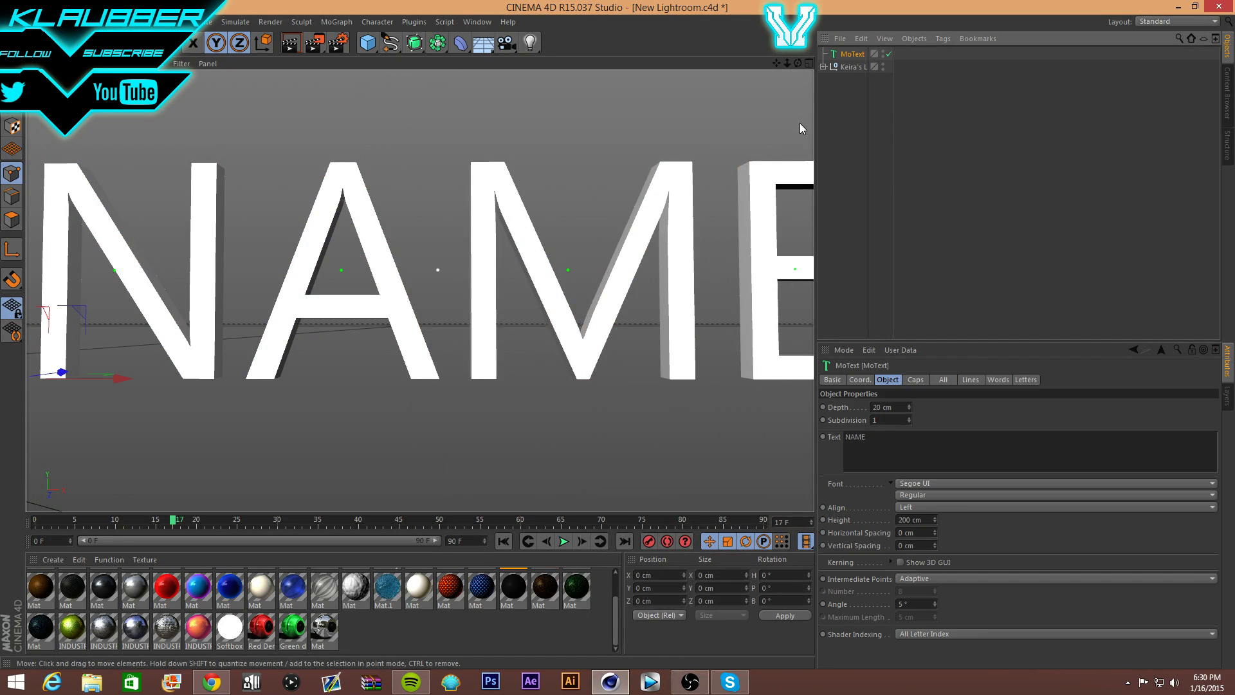
# - Set the MoText font to Minya Nouvelle
pyautogui.click(921, 483)
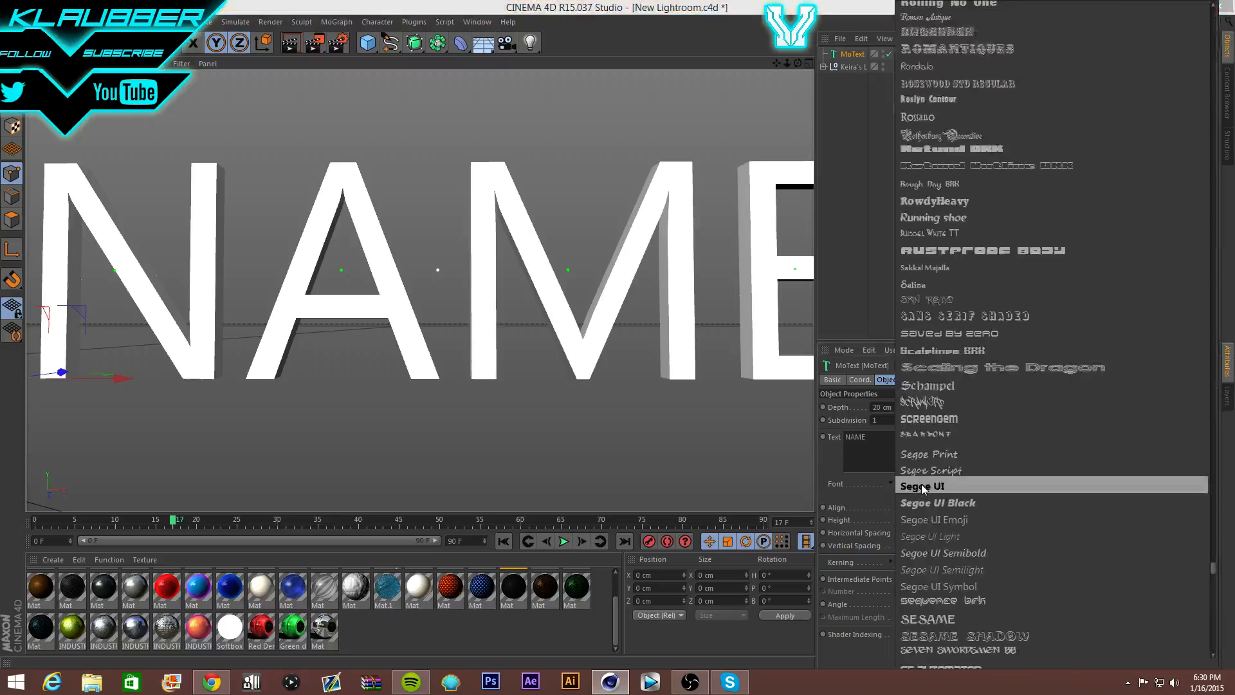
pyautogui.scroll(15, 985, 262)
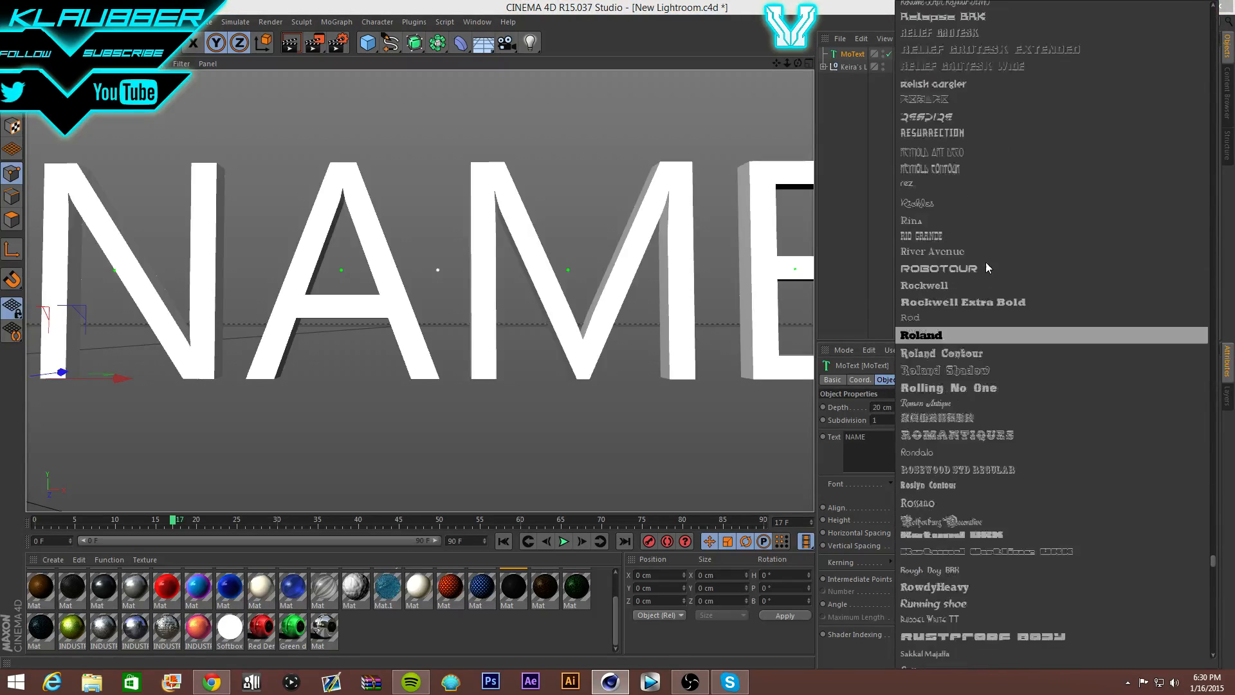
pyautogui.scroll(15, 974, 261)
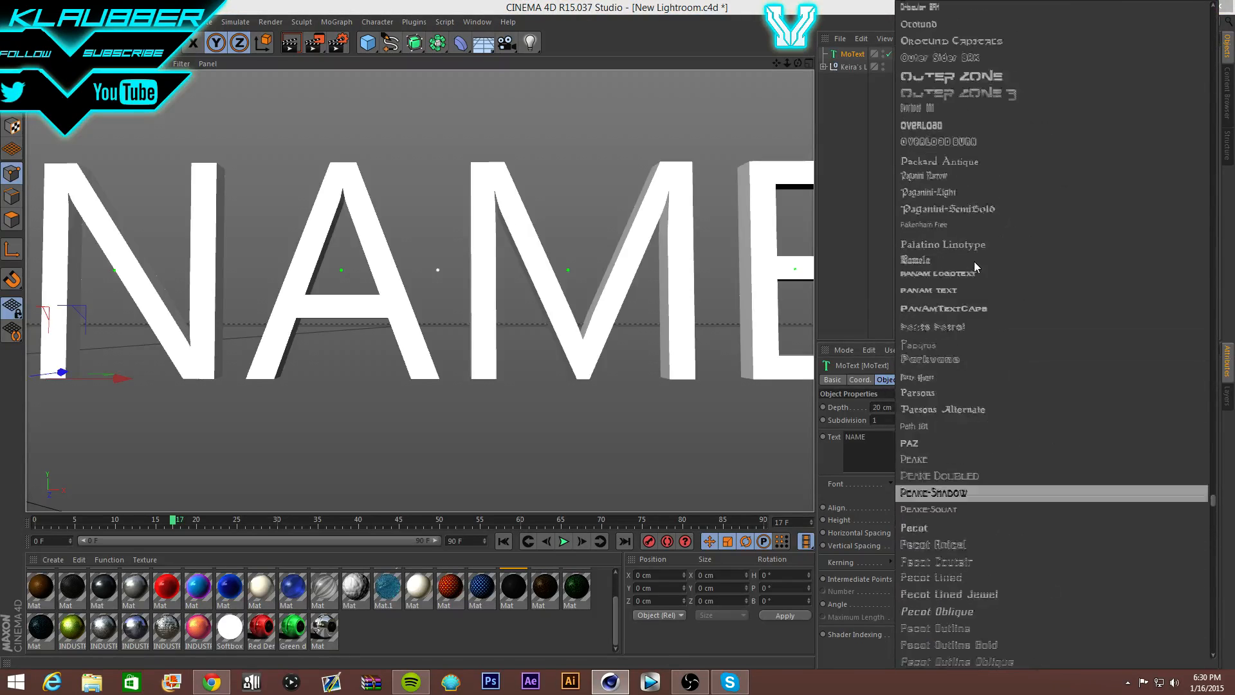
pyautogui.scroll(15, 970, 252)
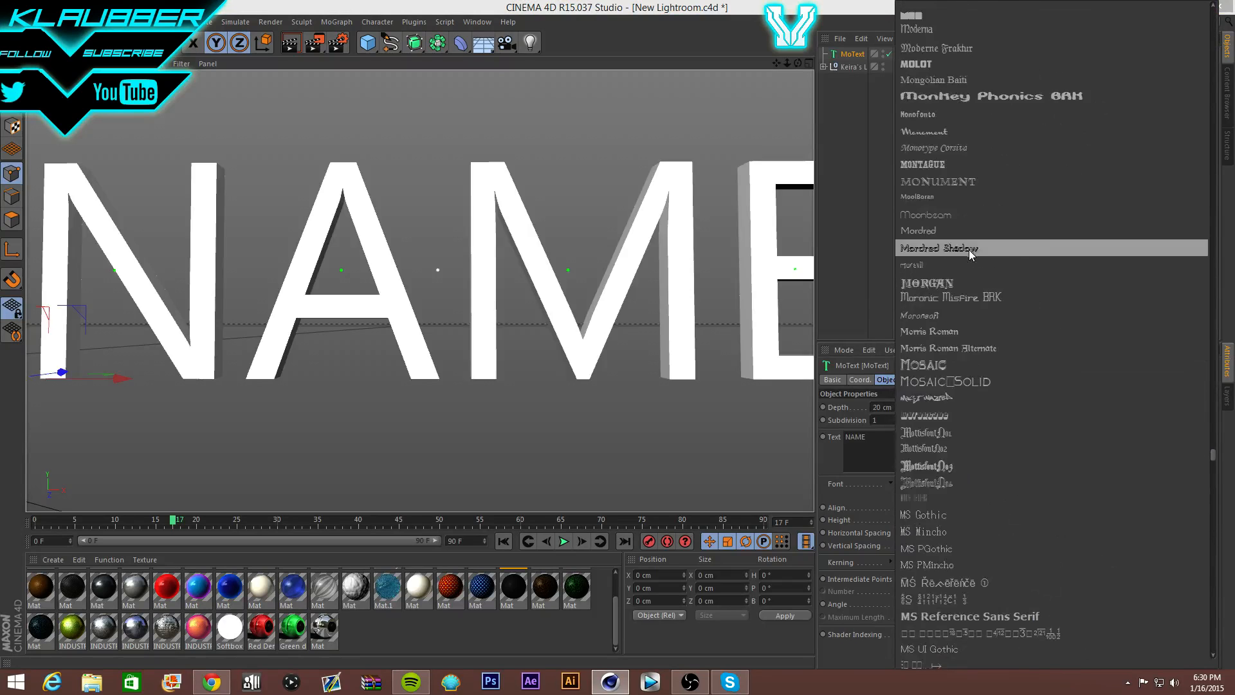
pyautogui.click(968, 250)
# - Pan and zoom to frame the whole NAME word, then copy the text object
pyautogui.scroll(-3, 584, 159)
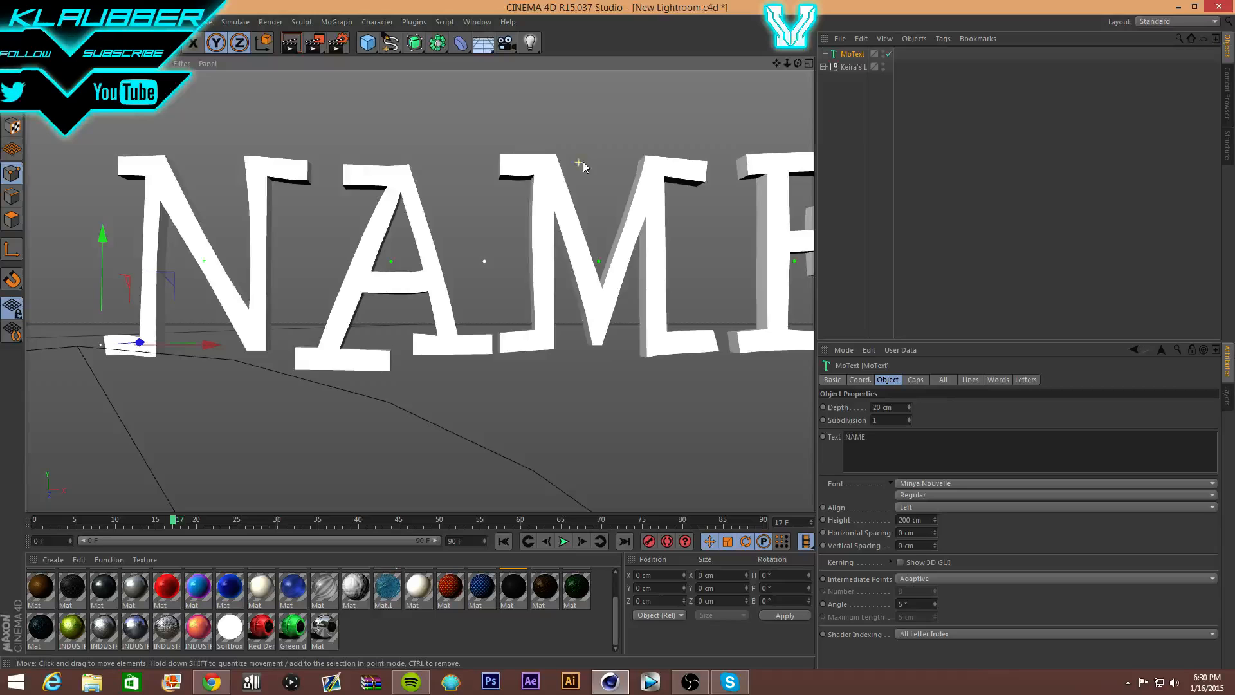
pyautogui.moveTo(777, 64); pyautogui.dragTo(706, 102)
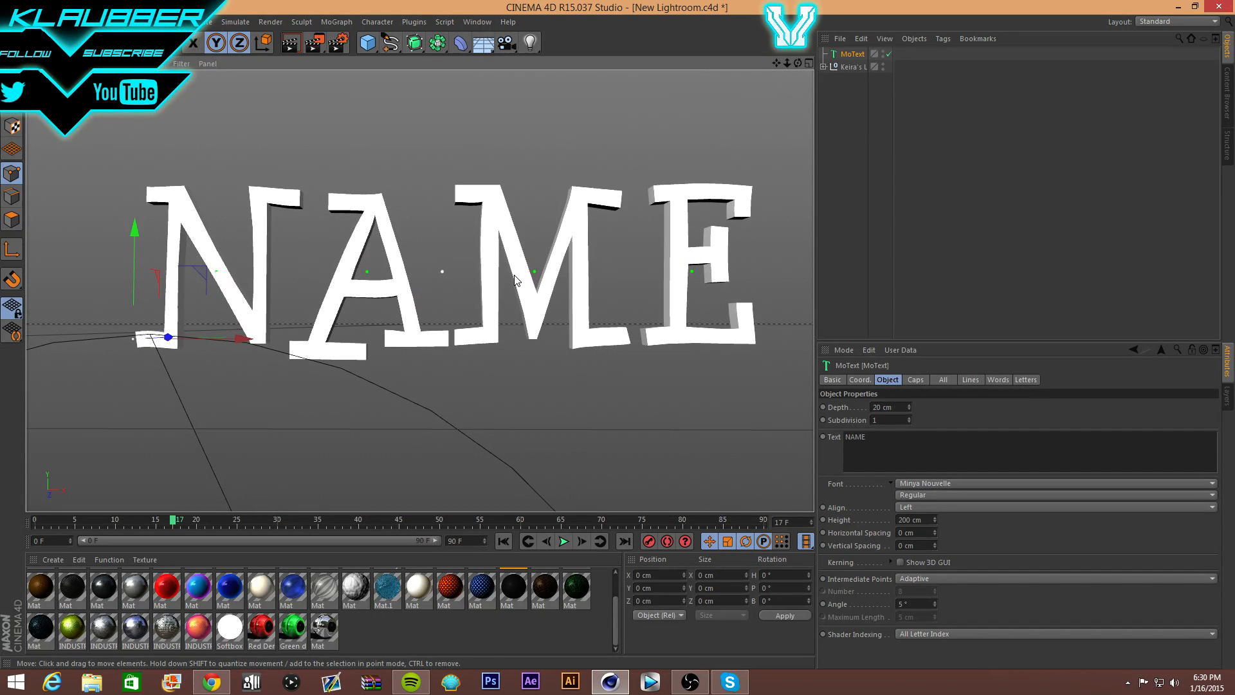
pyautogui.scroll(4, 373, 273)
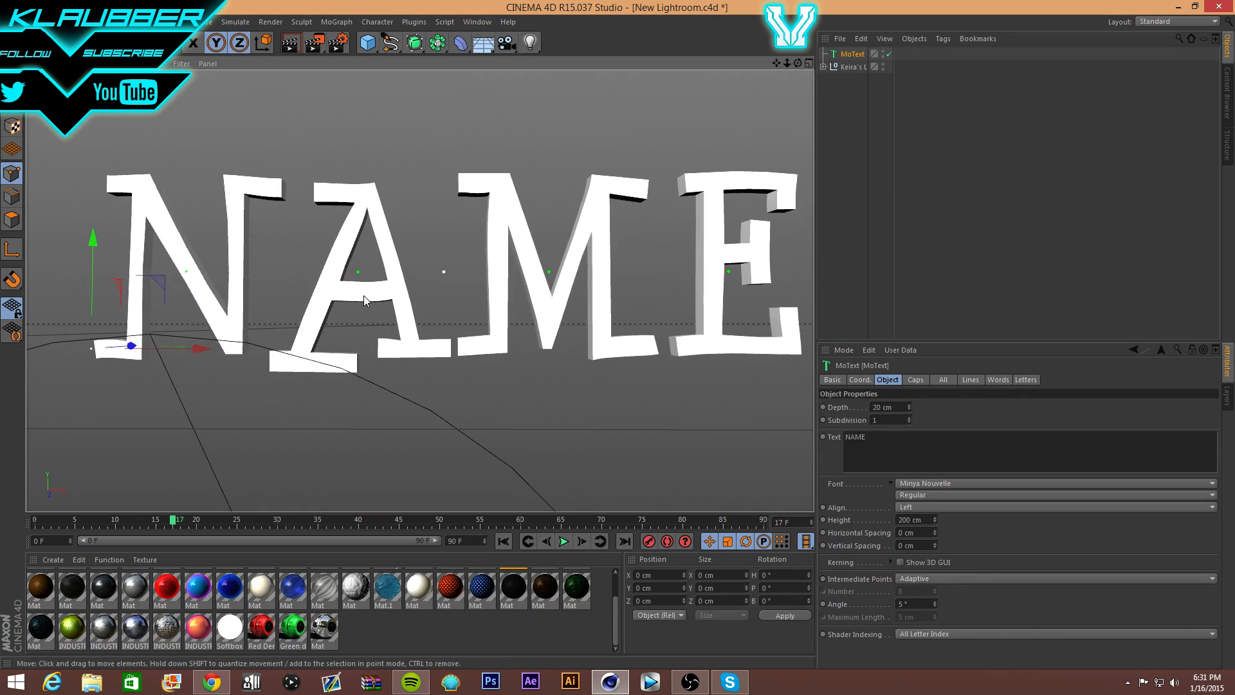
pyautogui.hotkey('ctrl', 'c')
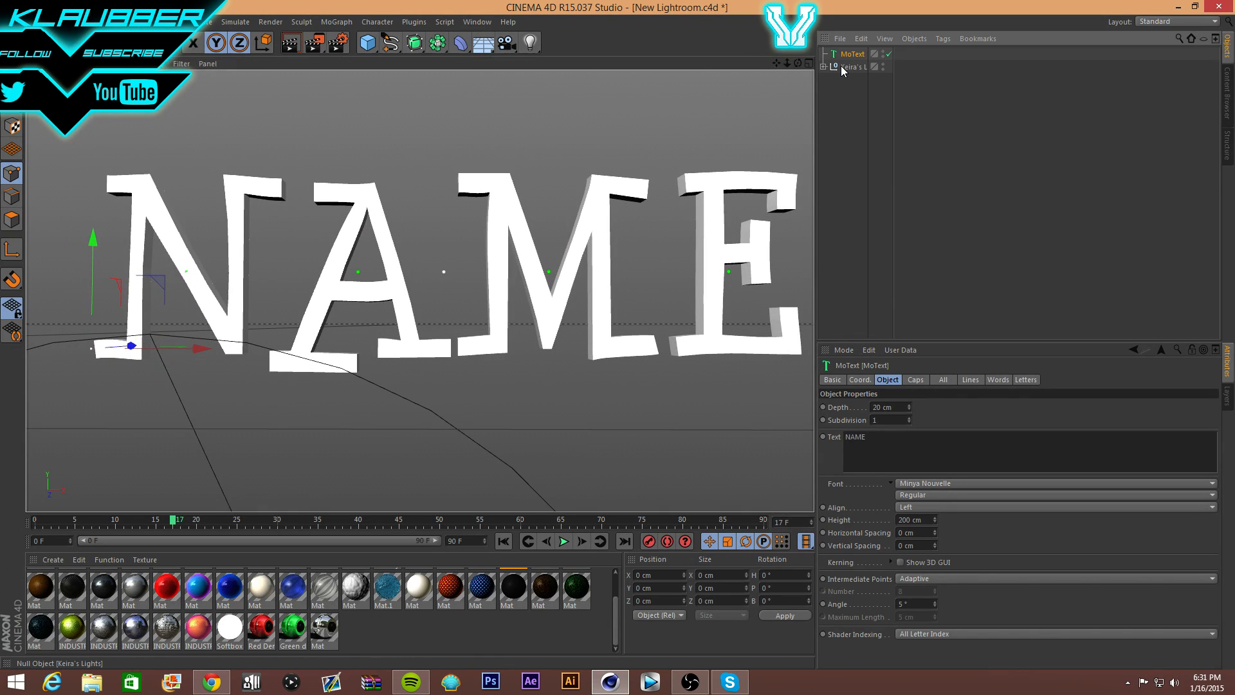
# - Paste a duplicate of the NAME text and place it under a new Atom Array
pyautogui.hotkey('ctrl', 'b')
pyautogui.hotkey('ctrl', 'v')
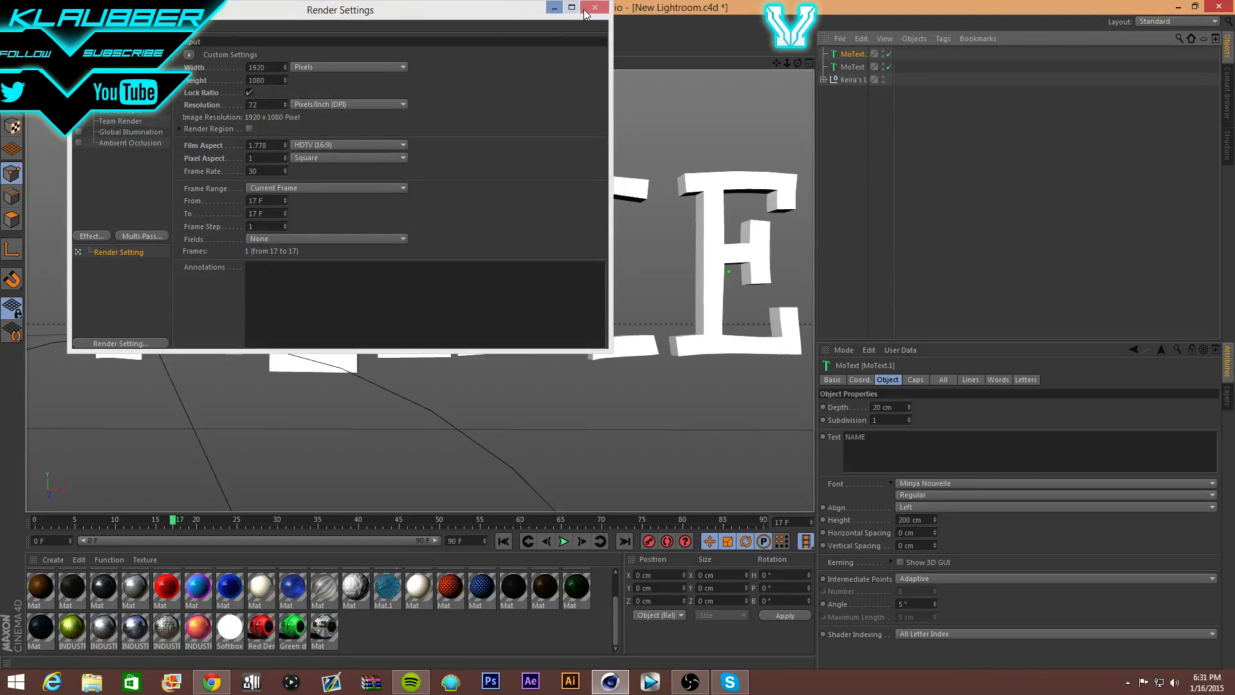
pyautogui.click(553, 9)
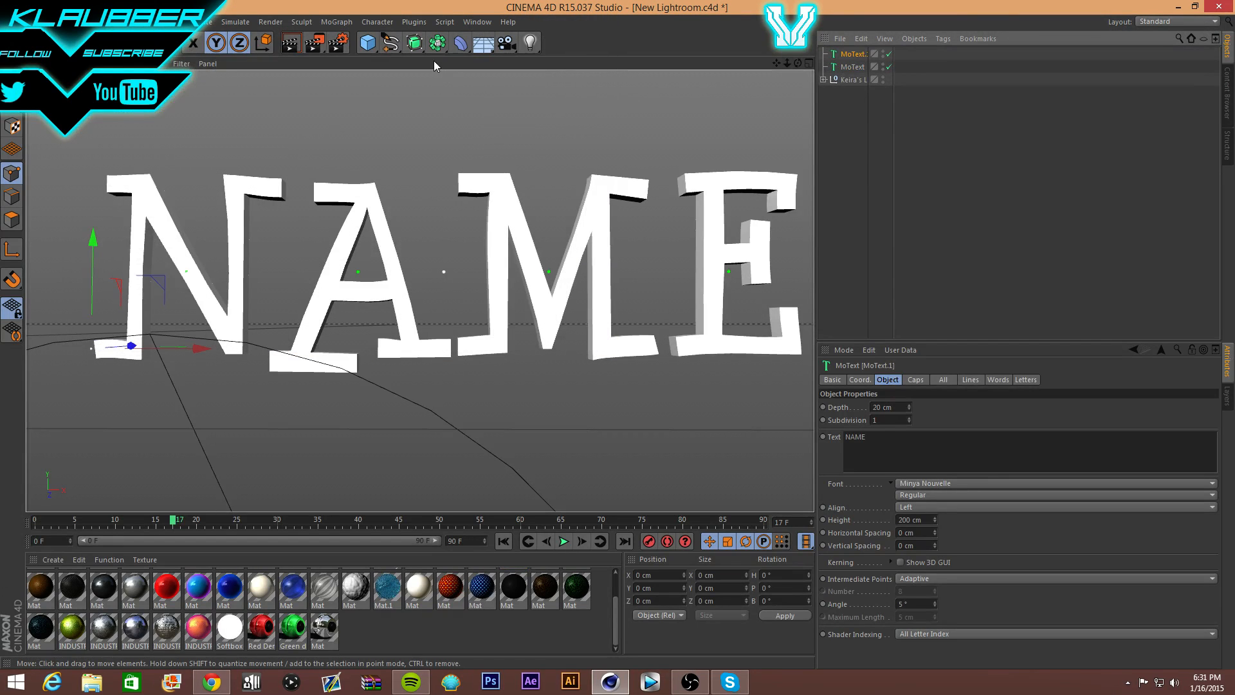
pyautogui.click(438, 43)
pyautogui.click(419, 90)
pyautogui.click(437, 43)
pyautogui.click(599, 62)
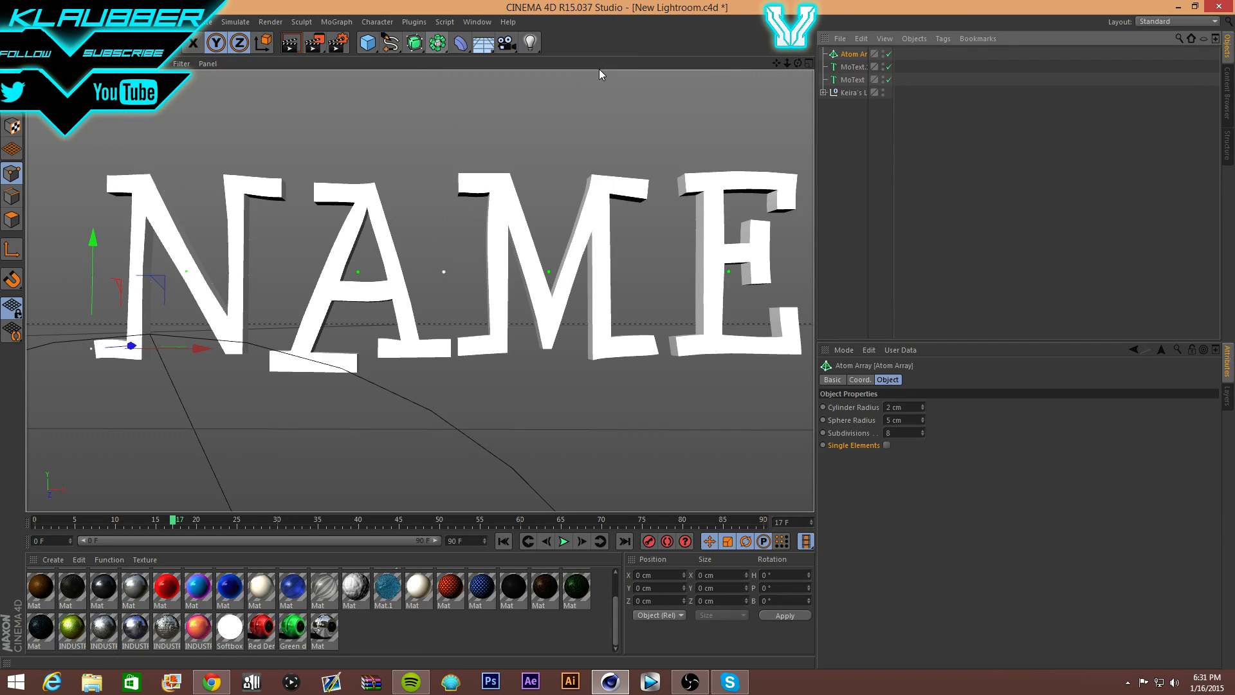
pyautogui.moveTo(850, 67)
pyautogui.mouseDown()
pyautogui.moveTo(849, 44)
pyautogui.moveTo(850, 55)
pyautogui.mouseUp()
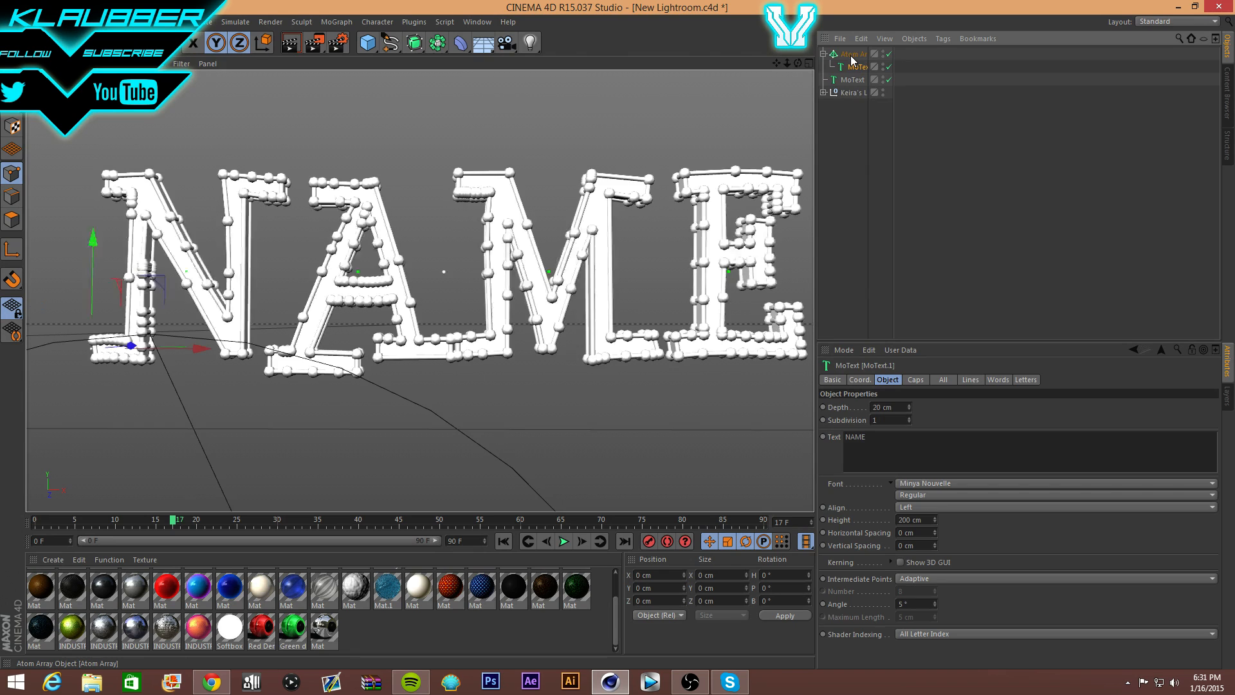
pyautogui.click(834, 58)
# - Render a preview of the Atom Array and dismiss the missing-textures warning
pyautogui.click(290, 43)
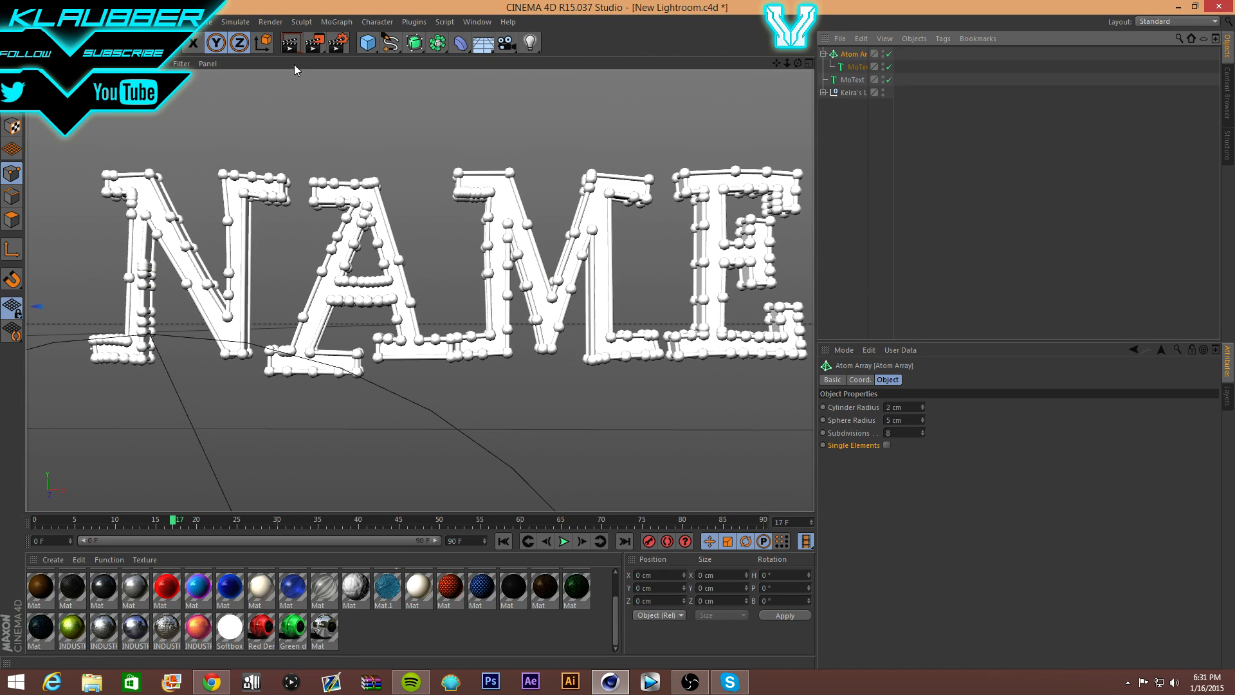
pyautogui.click(279, 198)
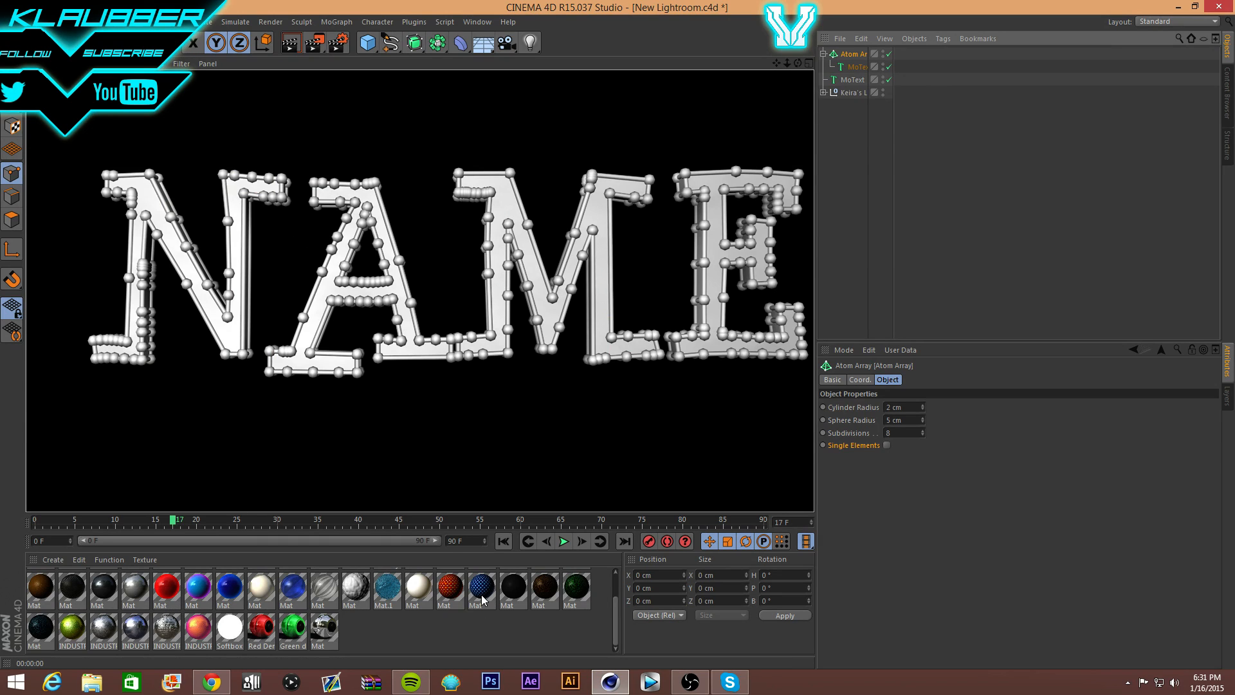
pyautogui.scroll(2, 466, 613)
pyautogui.moveTo(72, 582); pyautogui.dragTo(221, 321)
# - Apply blue Mat.3 to the Atom Array and set both texture tags to seamless Cubic projection
pyautogui.moveTo(32, 581); pyautogui.dragTo(546, 296)
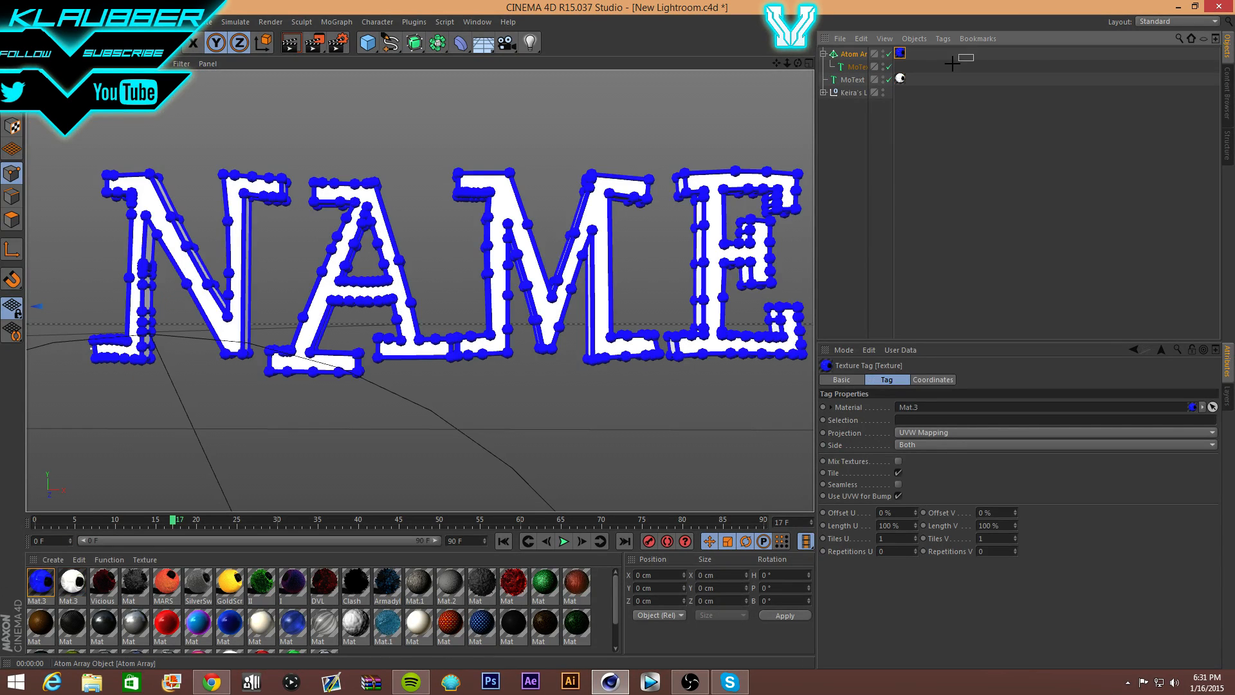
pyautogui.moveTo(973, 54); pyautogui.dragTo(900, 176)
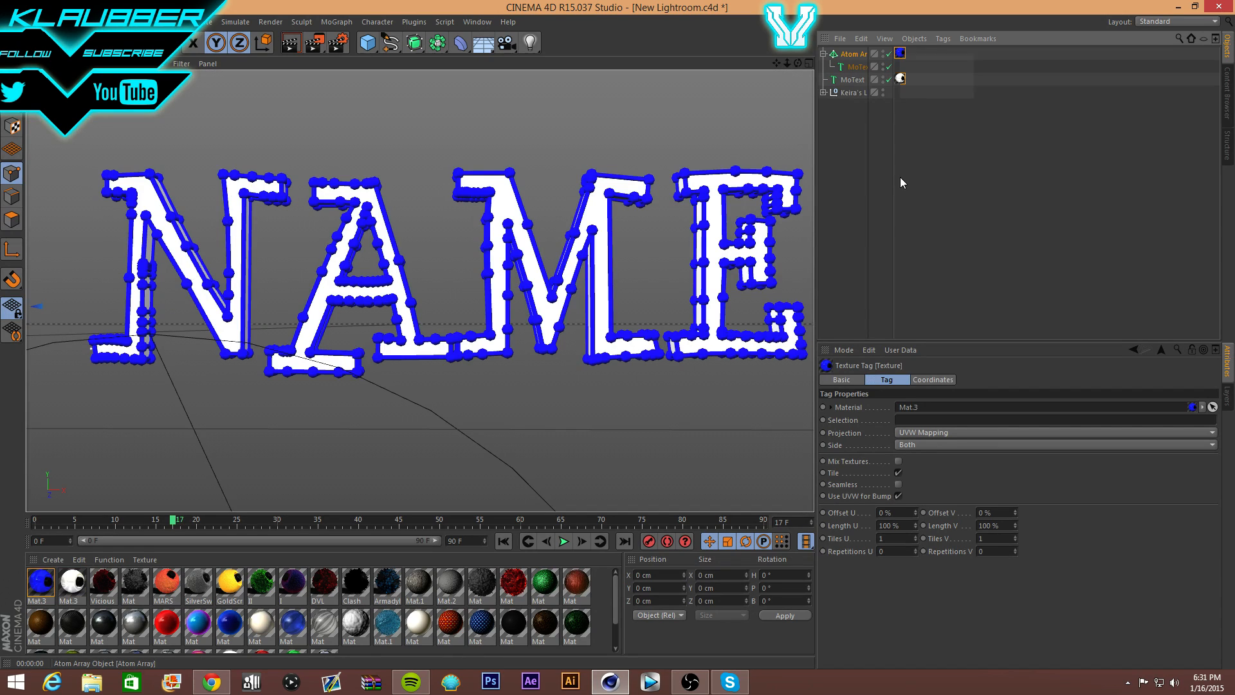
pyautogui.click(912, 436)
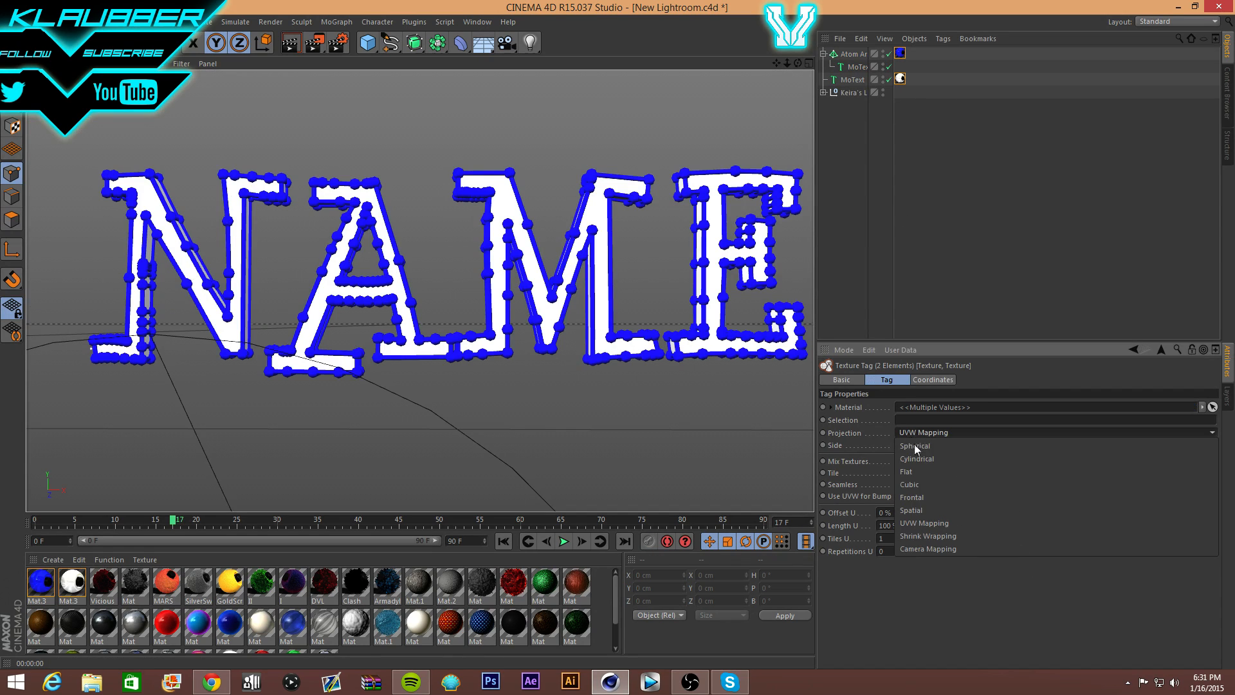
pyautogui.click(922, 486)
pyautogui.click(898, 484)
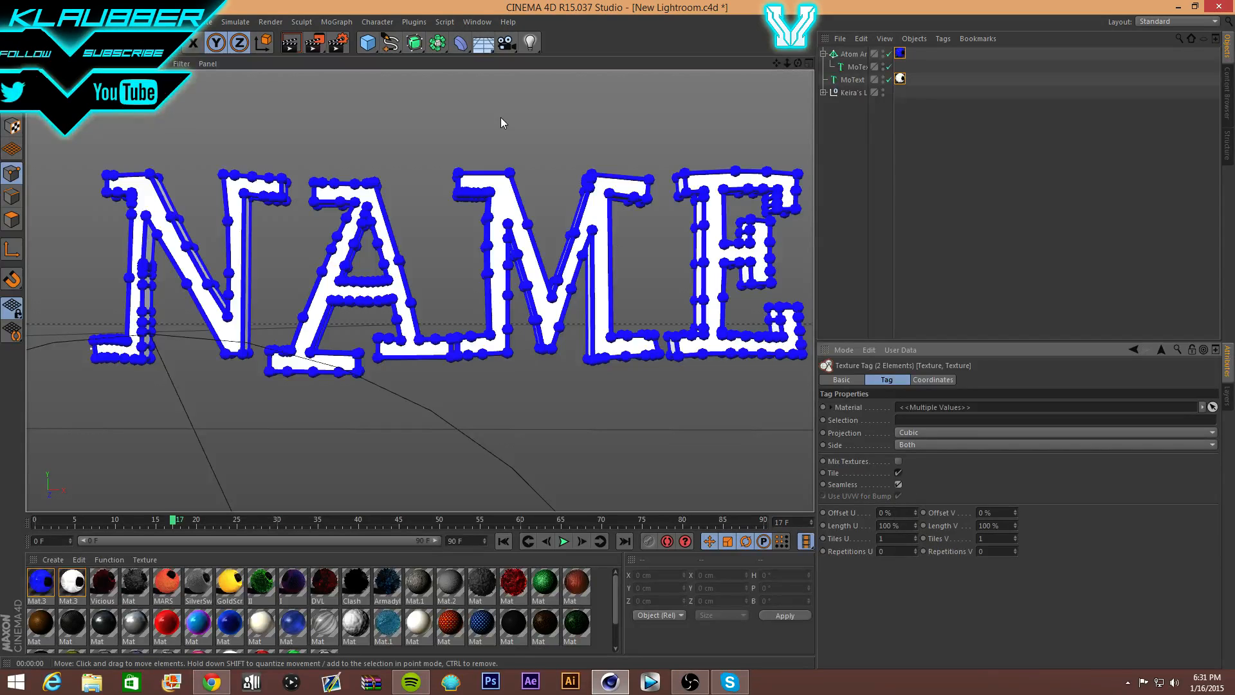
# - Render a test preview, dismiss the warning, and reselect the Atom Array
pyautogui.click(292, 45)
pyautogui.click(262, 199)
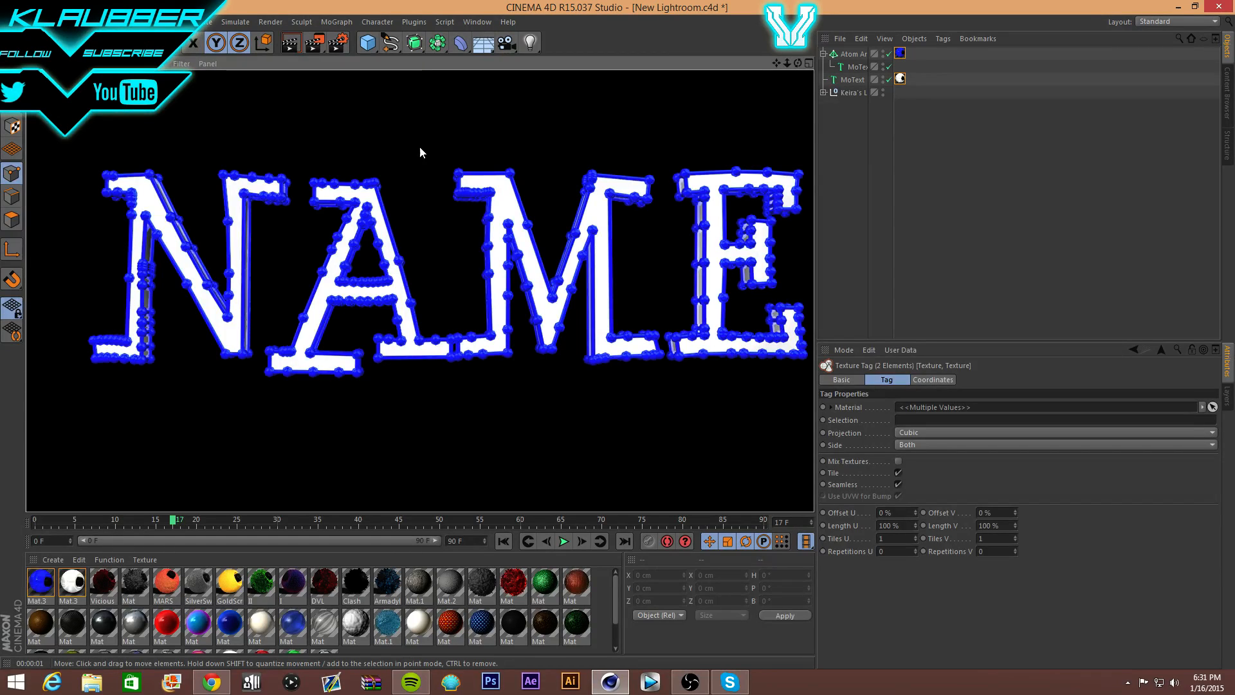
pyautogui.click(908, 76)
pyautogui.click(847, 57)
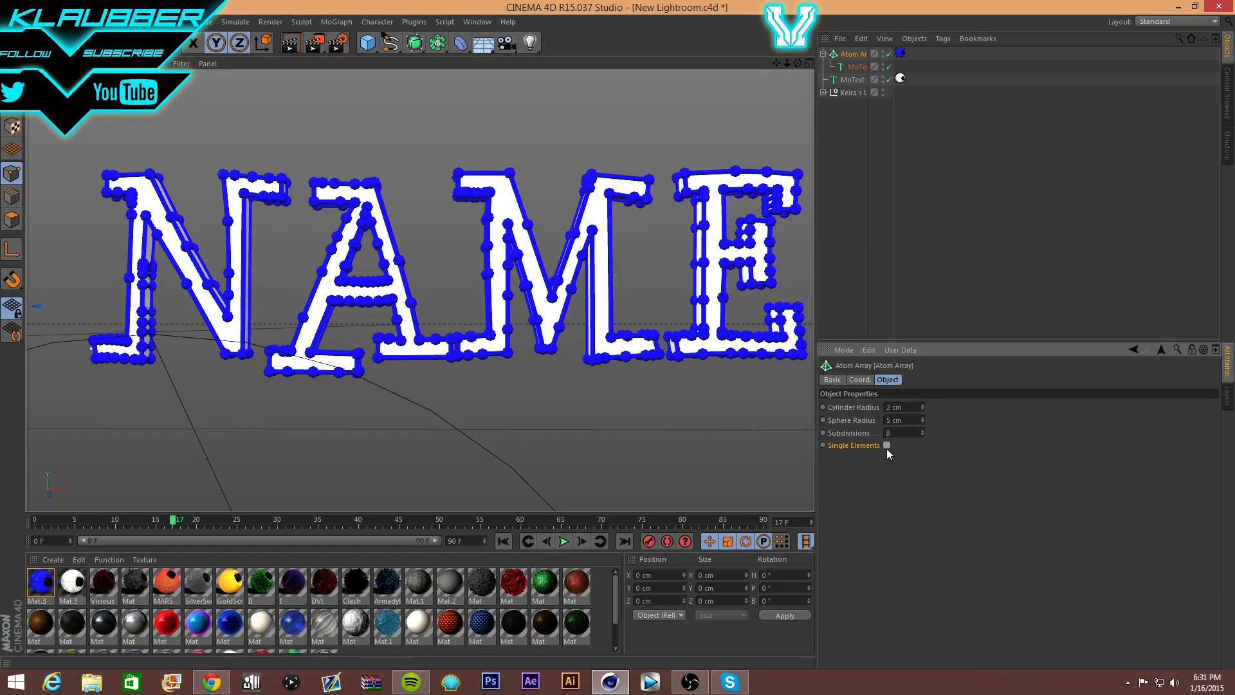
# - Set the Atom Array cylinder and sphere radius to 3 cm and render a preview
pyautogui.doubleClick(900, 406)
pyautogui.write('3')
pyautogui.press('Tab')
pyautogui.write('3')
pyautogui.press('Return')
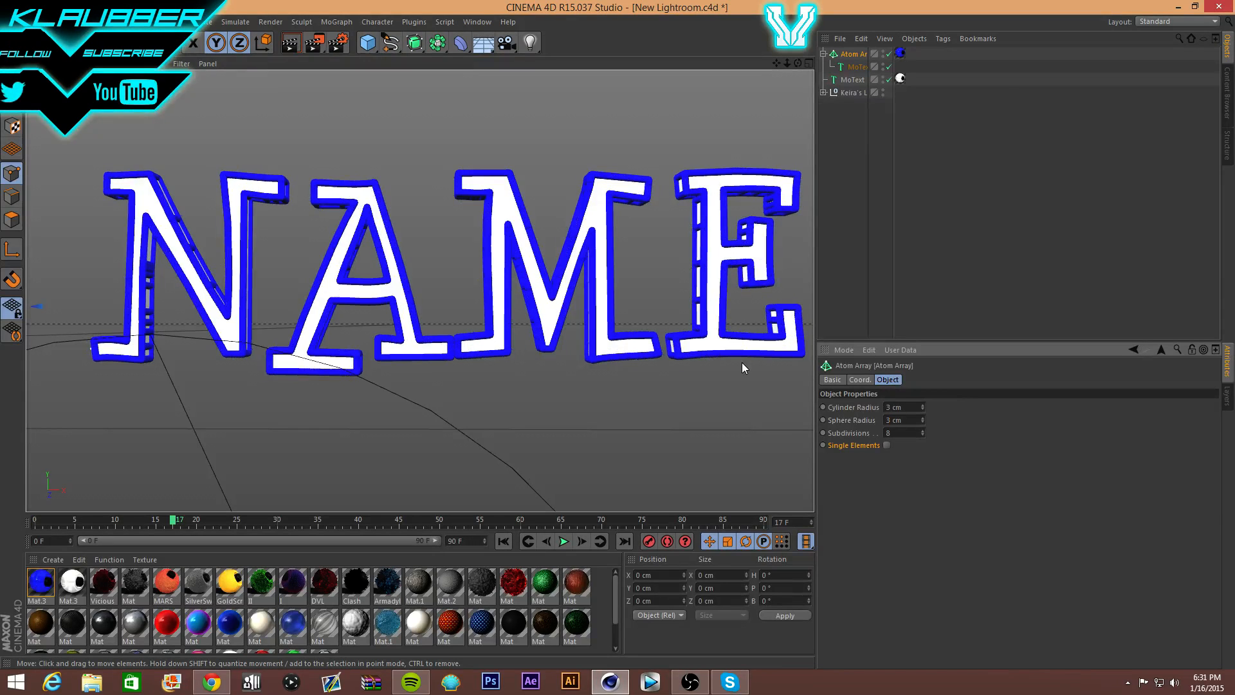
pyautogui.click(283, 45)
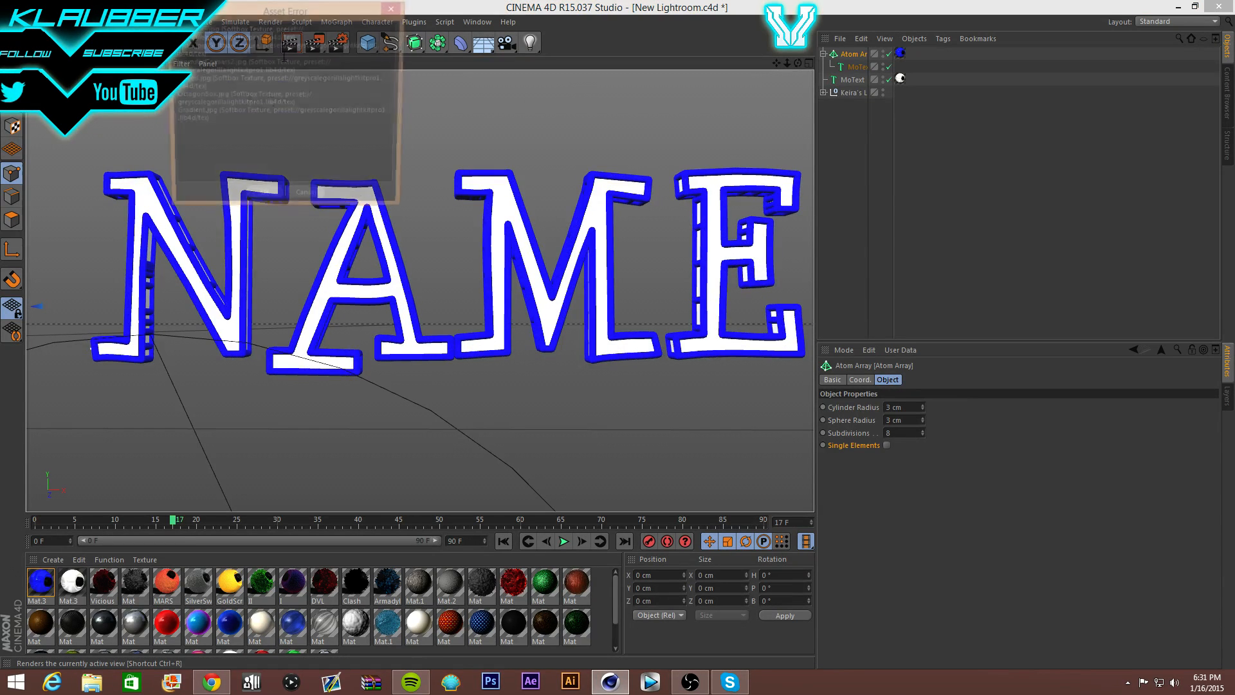
pyautogui.click(254, 201)
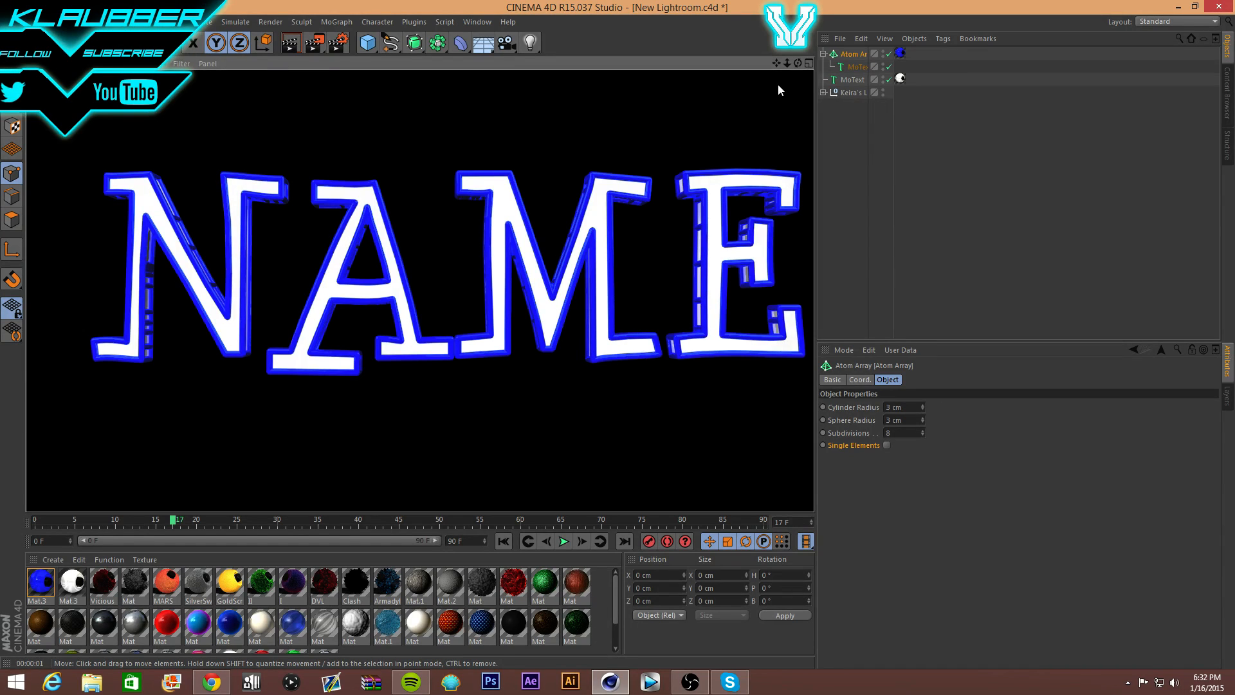
pyautogui.click(846, 54)
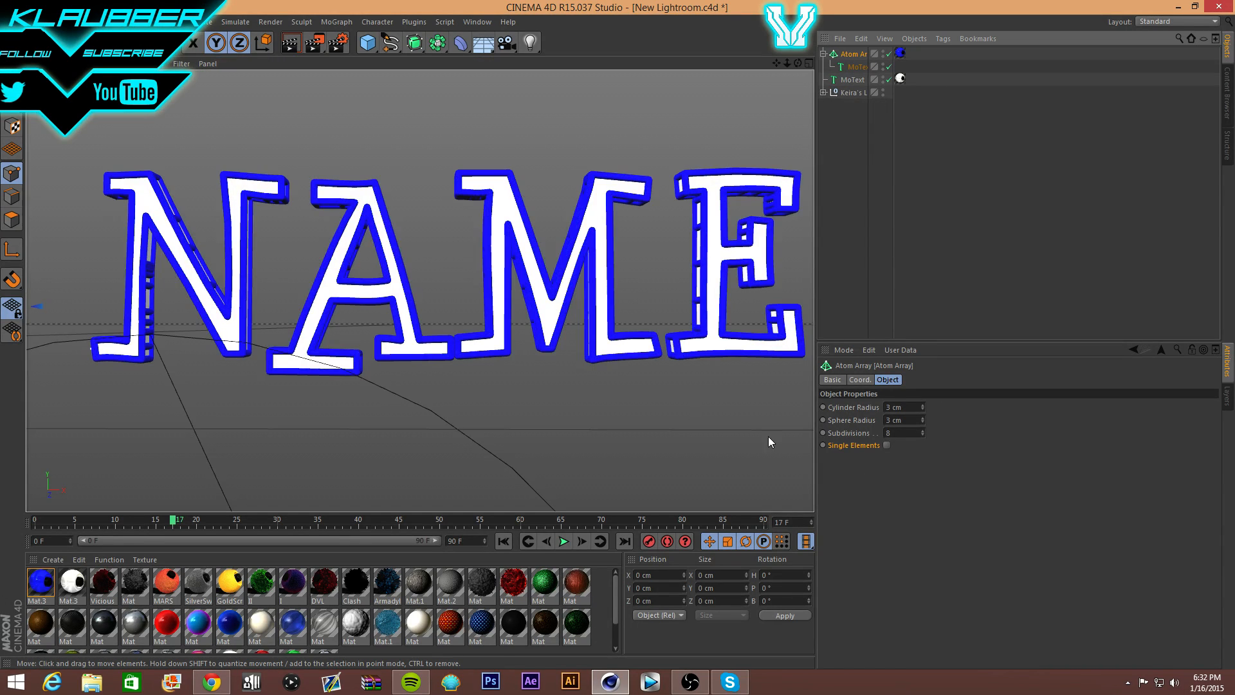
# - Enable Single Elements on the Atom Array and render the blue wireframe NAME
pyautogui.click(887, 445)
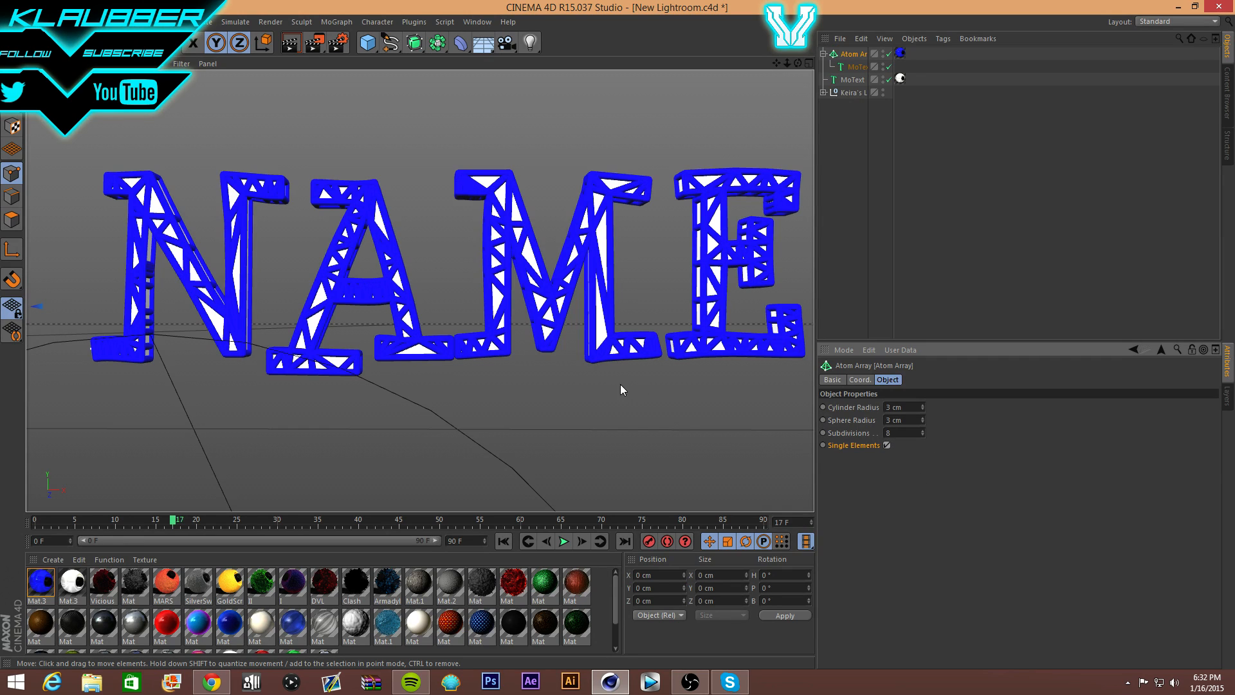
pyautogui.click(315, 45)
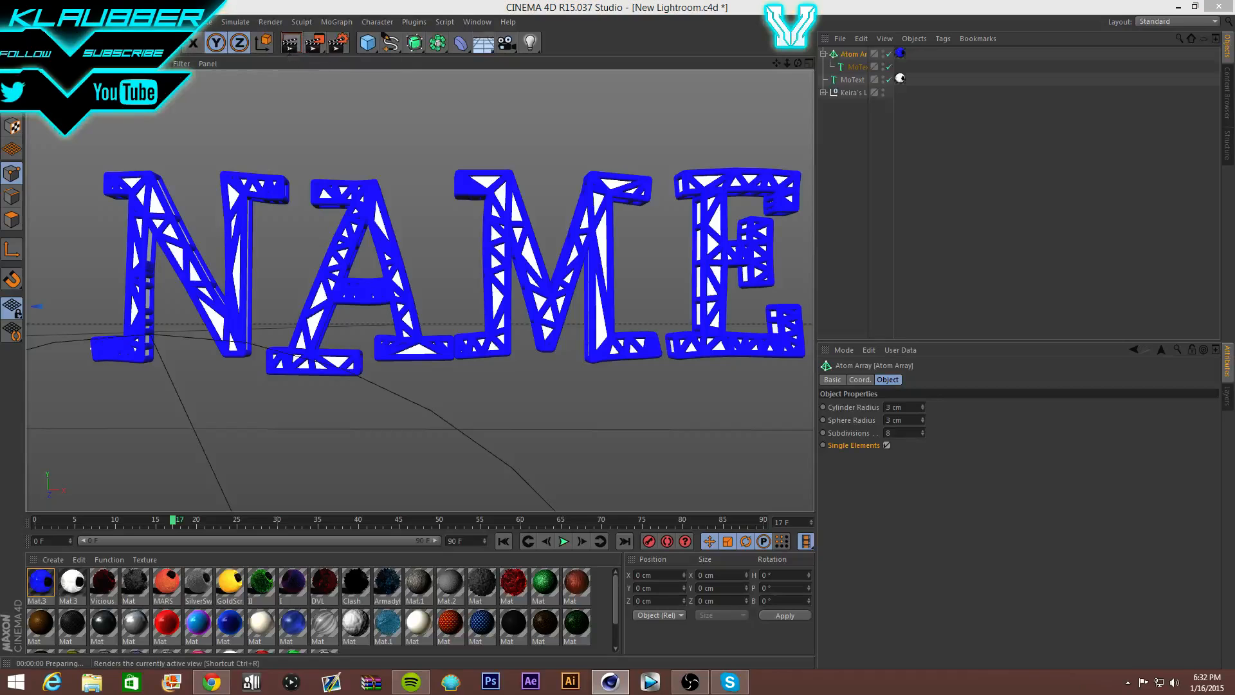
pyautogui.click(264, 201)
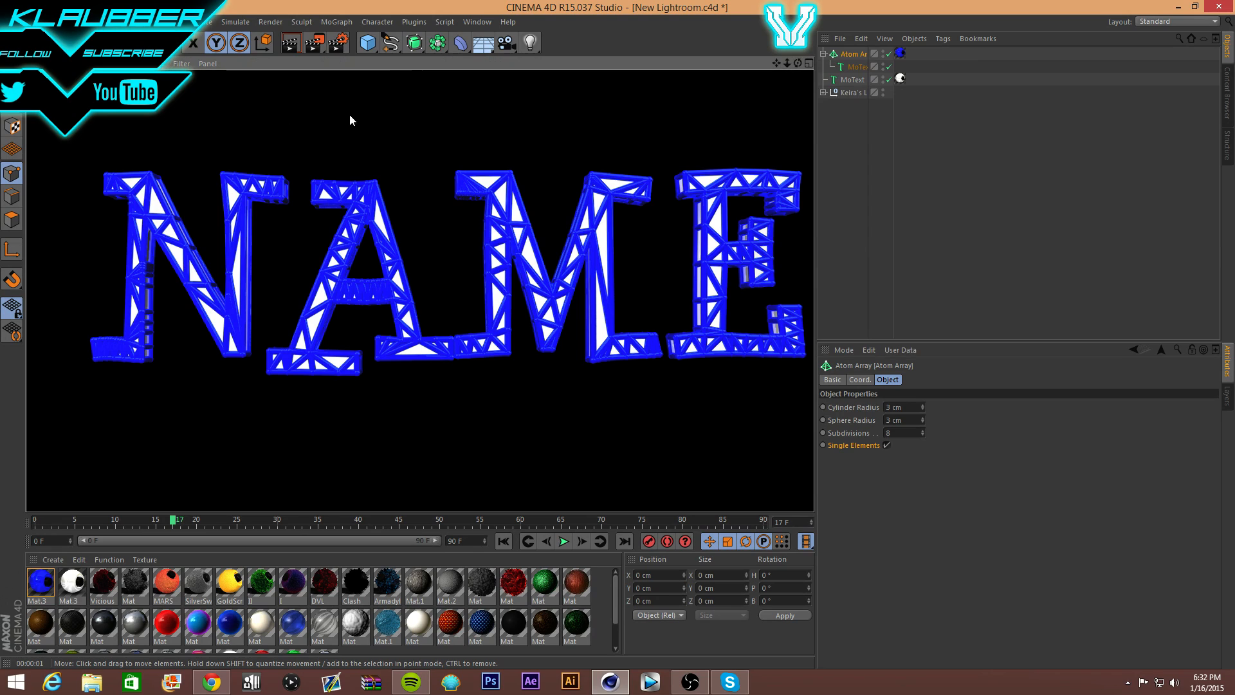
pyautogui.moveTo(370, 47); pyautogui.dragTo(382, 62)
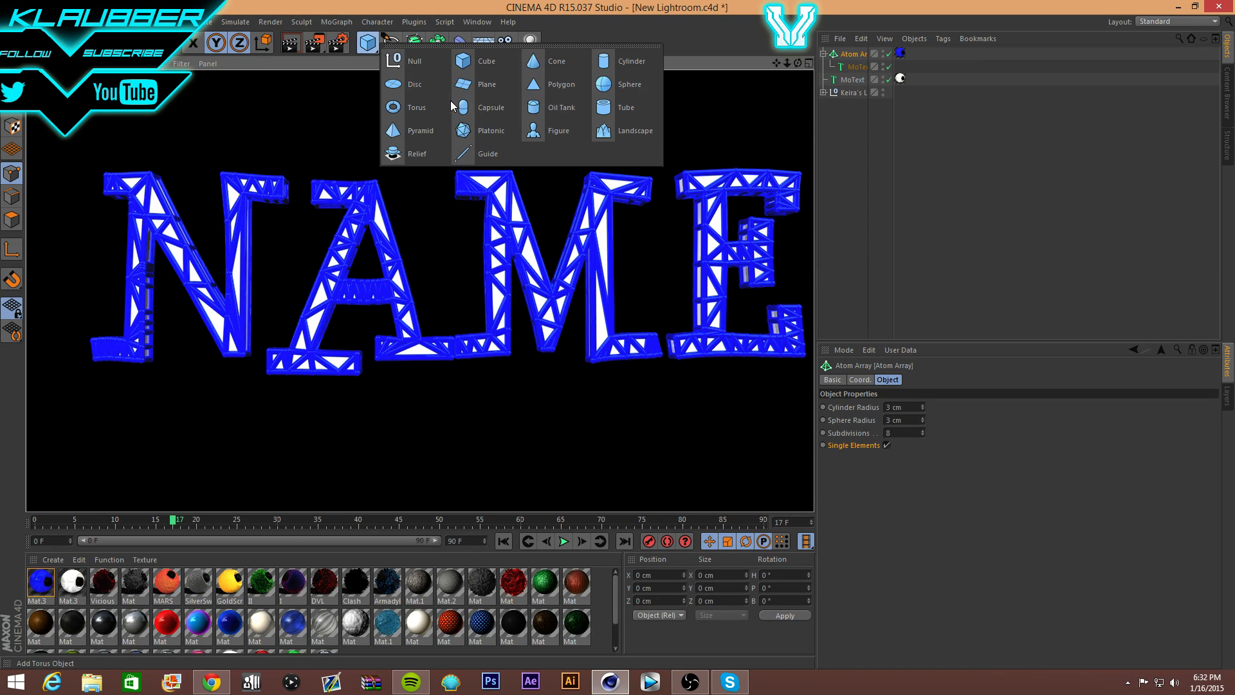
# - Add a Tube, centre it over the NAME text, and rotate it 90° to face the camera
pyautogui.click(611, 106)
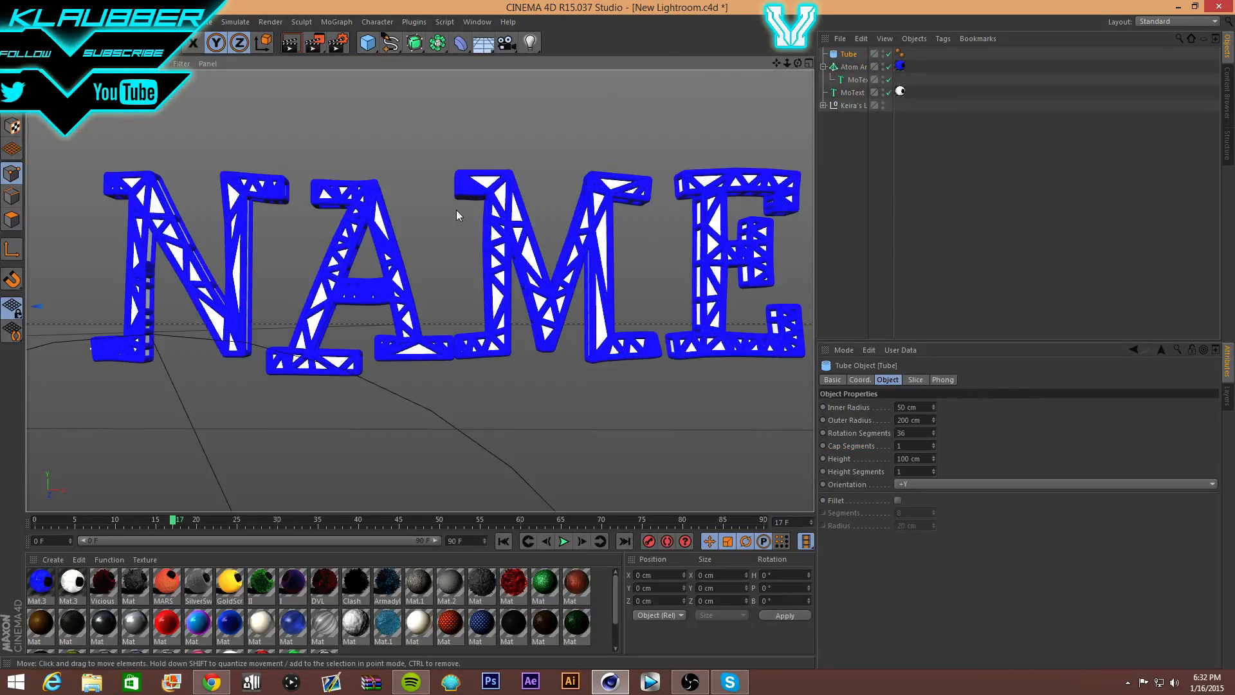
pyautogui.scroll(-8, 458, 220)
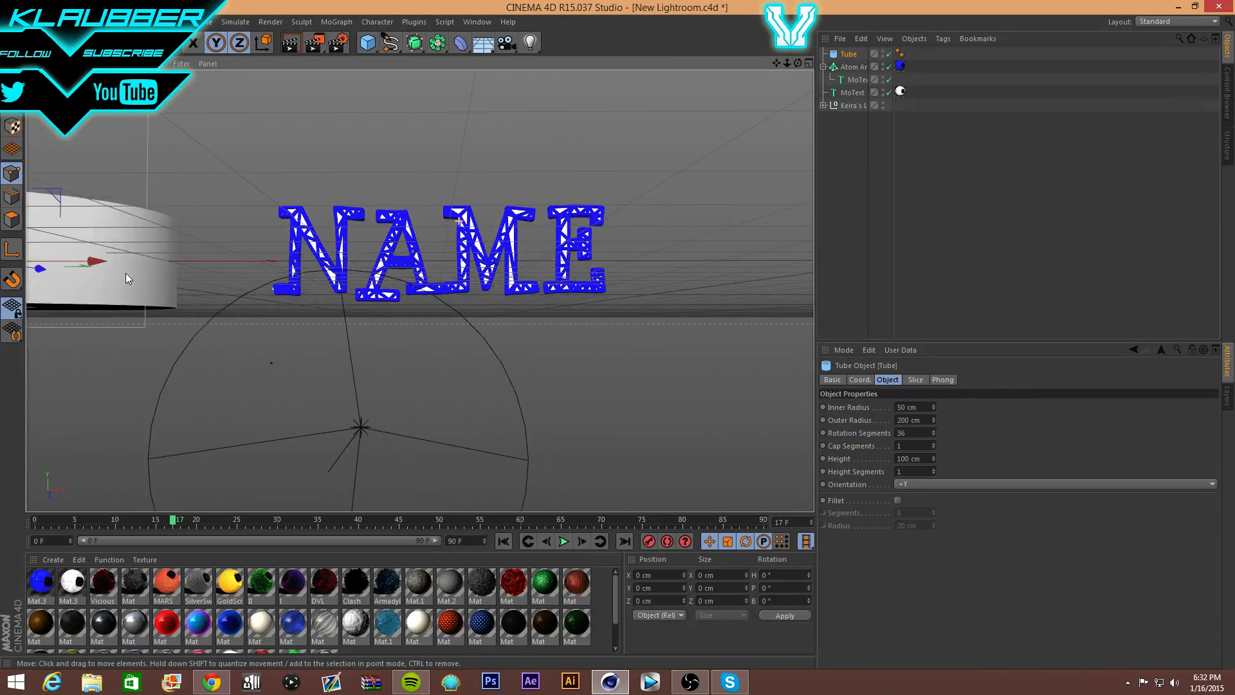
pyautogui.moveTo(94, 267); pyautogui.dragTo(443, 270)
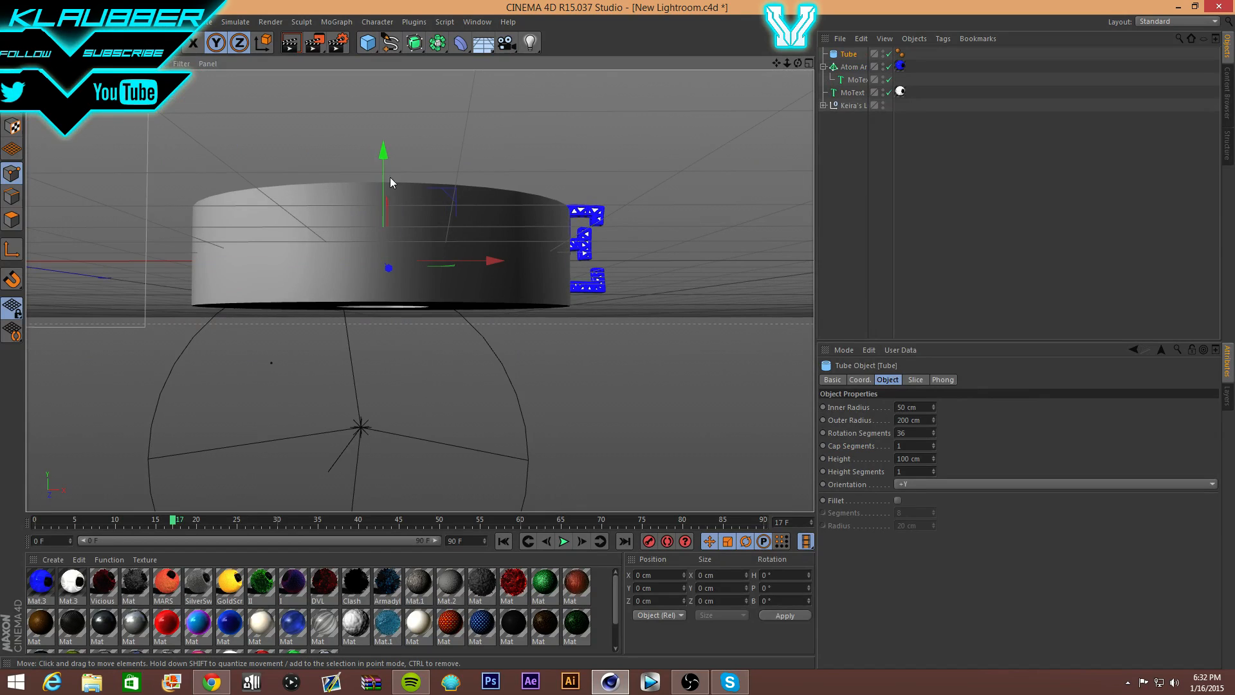
pyautogui.press('r')
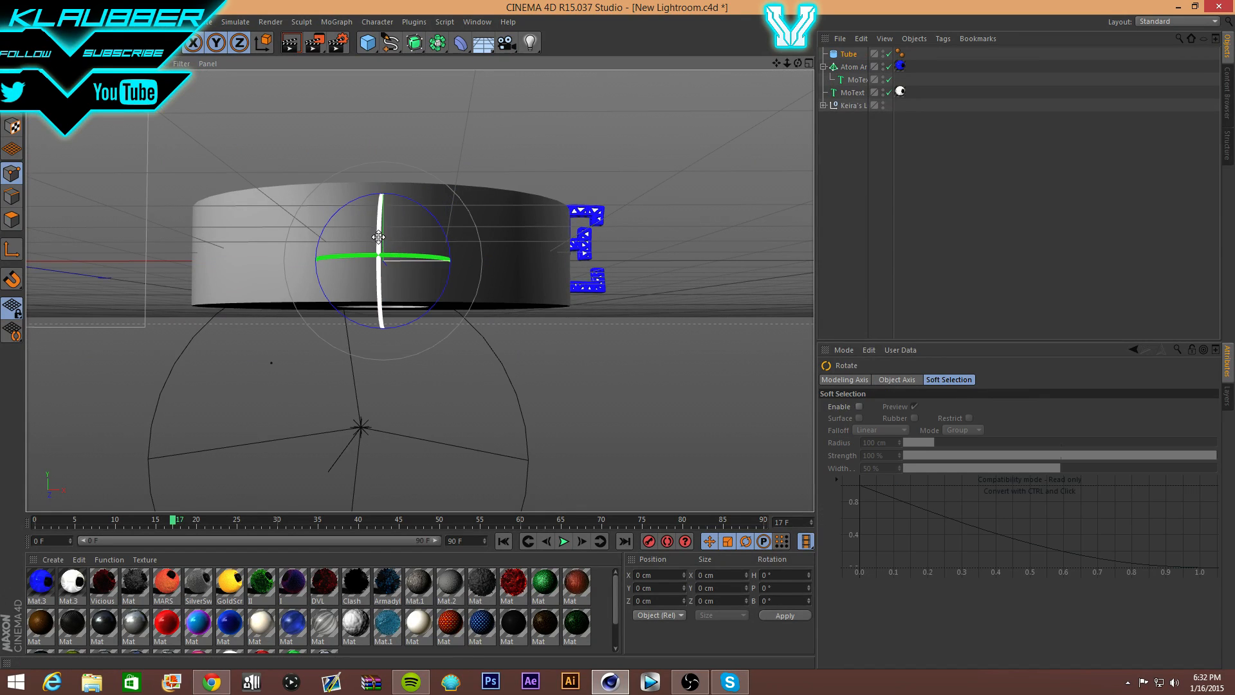
pyautogui.moveTo(378, 237); pyautogui.dragTo(360, 383)
pyautogui.click(87, 43)
pyautogui.moveTo(383, 210); pyautogui.dragTo(383, 248)
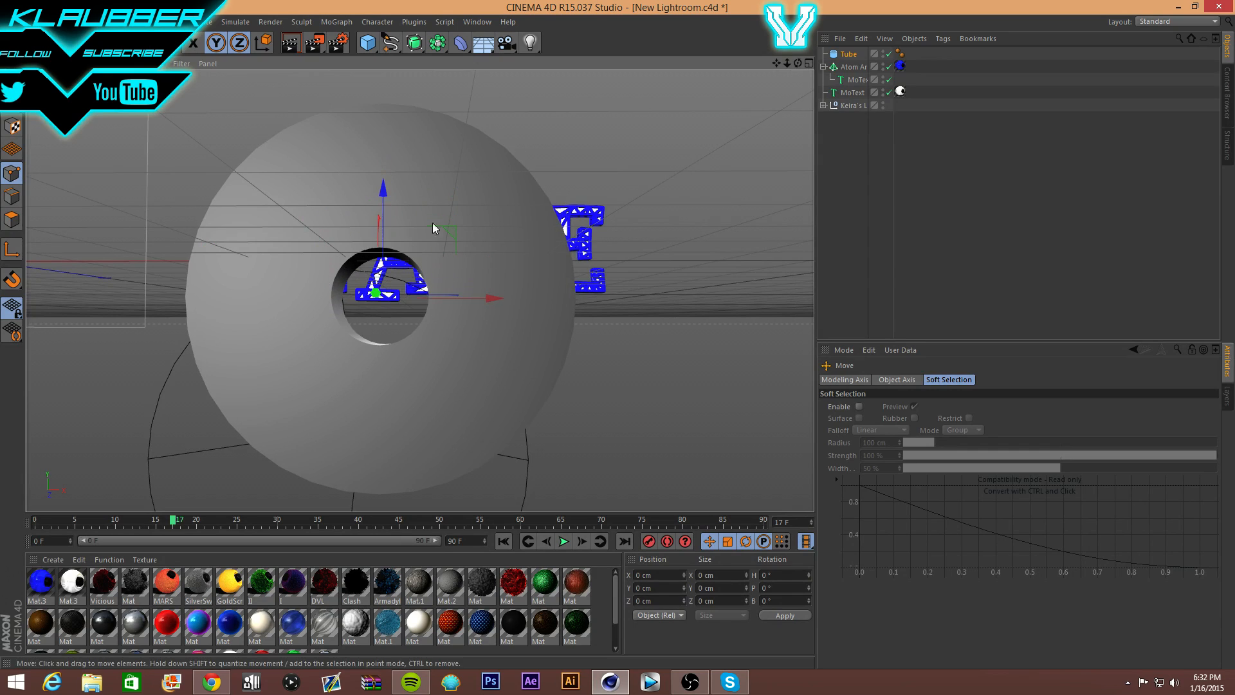
# - Set the tube's inner radius to 0 and cap and height segments to 8, then make it editable
pyautogui.click(848, 56)
pyautogui.click(904, 407)
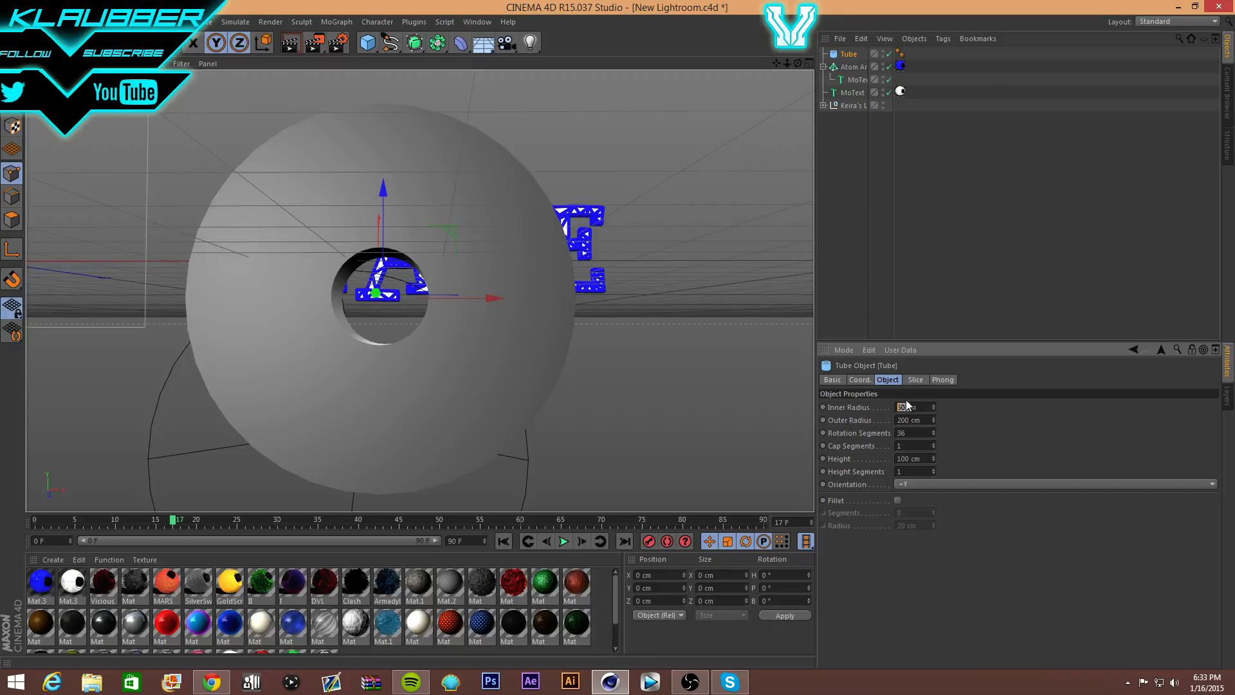
pyautogui.write('45')
pyautogui.press('Return')
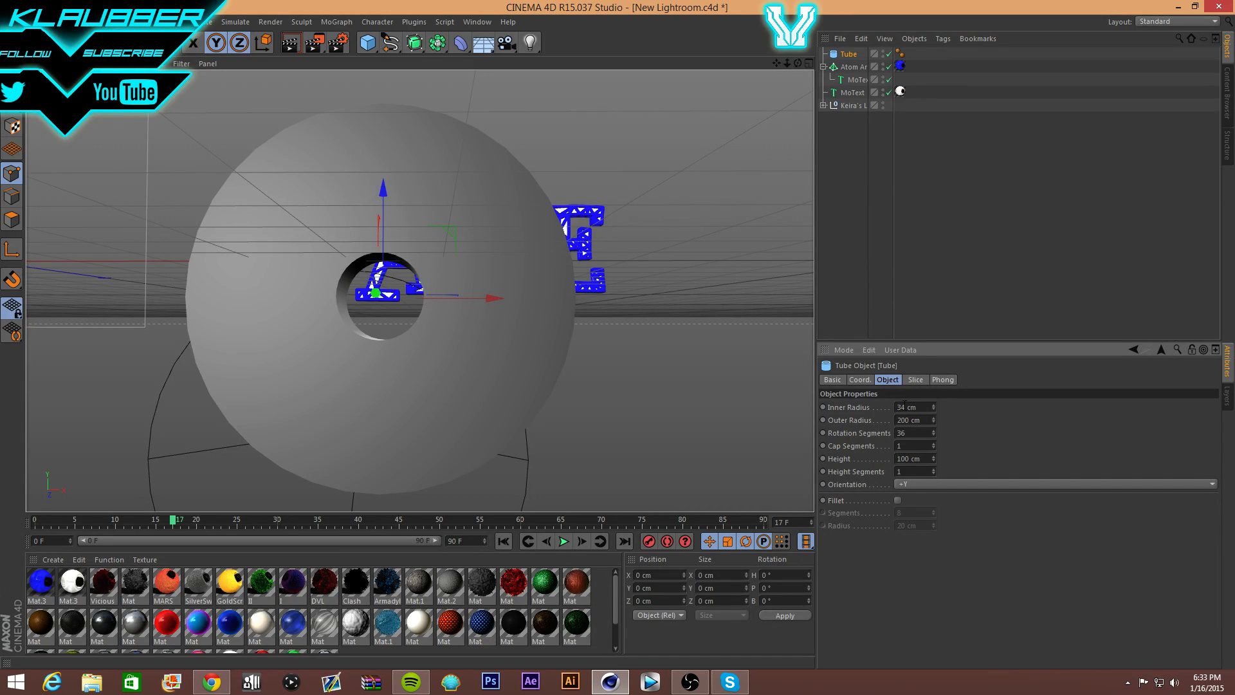
pyautogui.scroll(-12, 904, 407)
pyautogui.scroll(20, 904, 407)
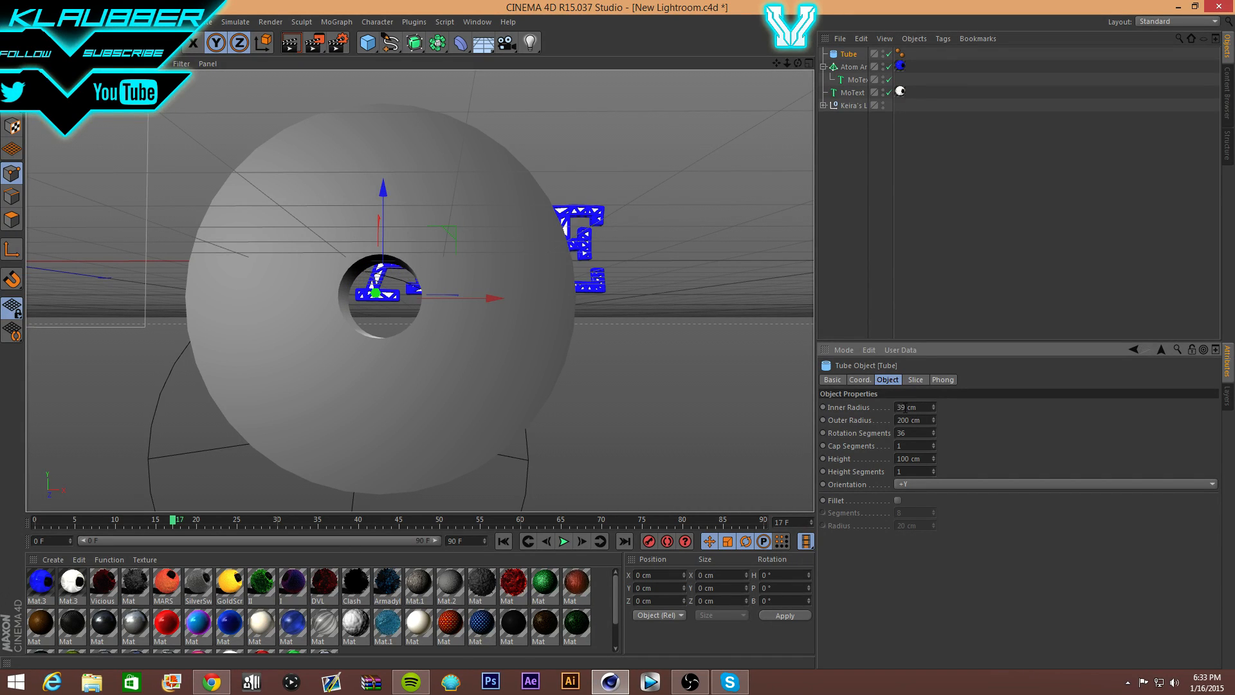
pyautogui.scroll(-20, 903, 407)
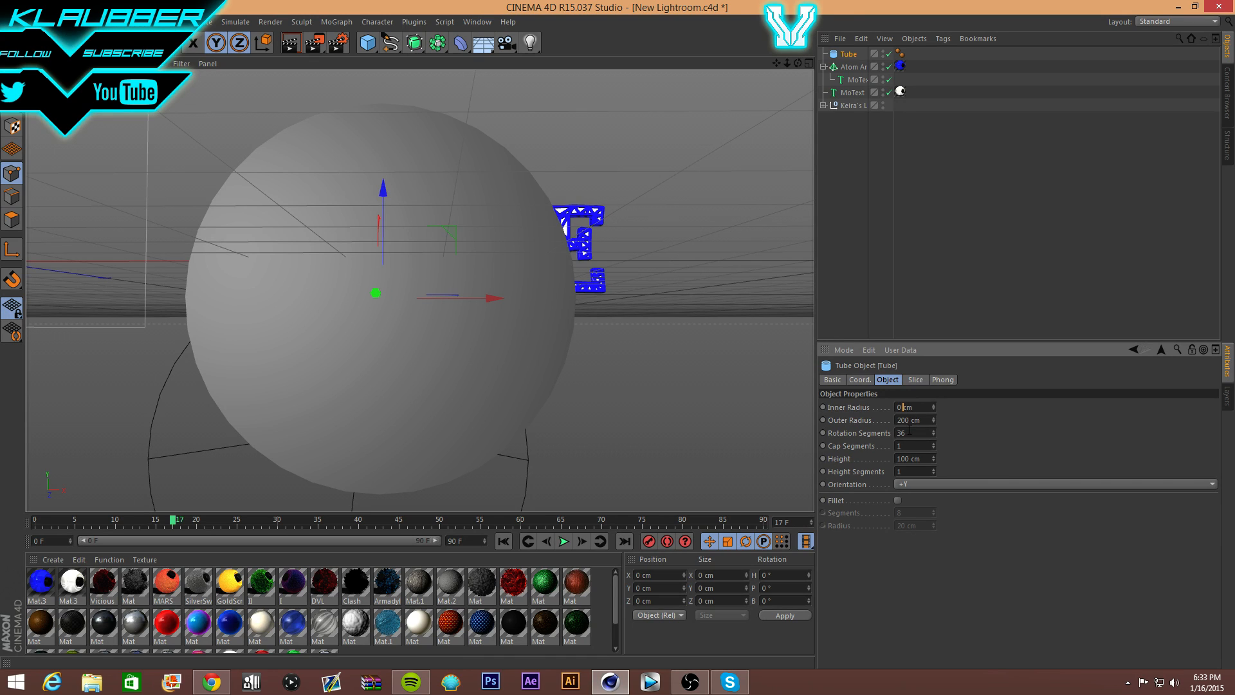
pyautogui.click(910, 433)
pyautogui.write('8')
pyautogui.press('Tab')
pyautogui.press('Tab')
pyautogui.write('8')
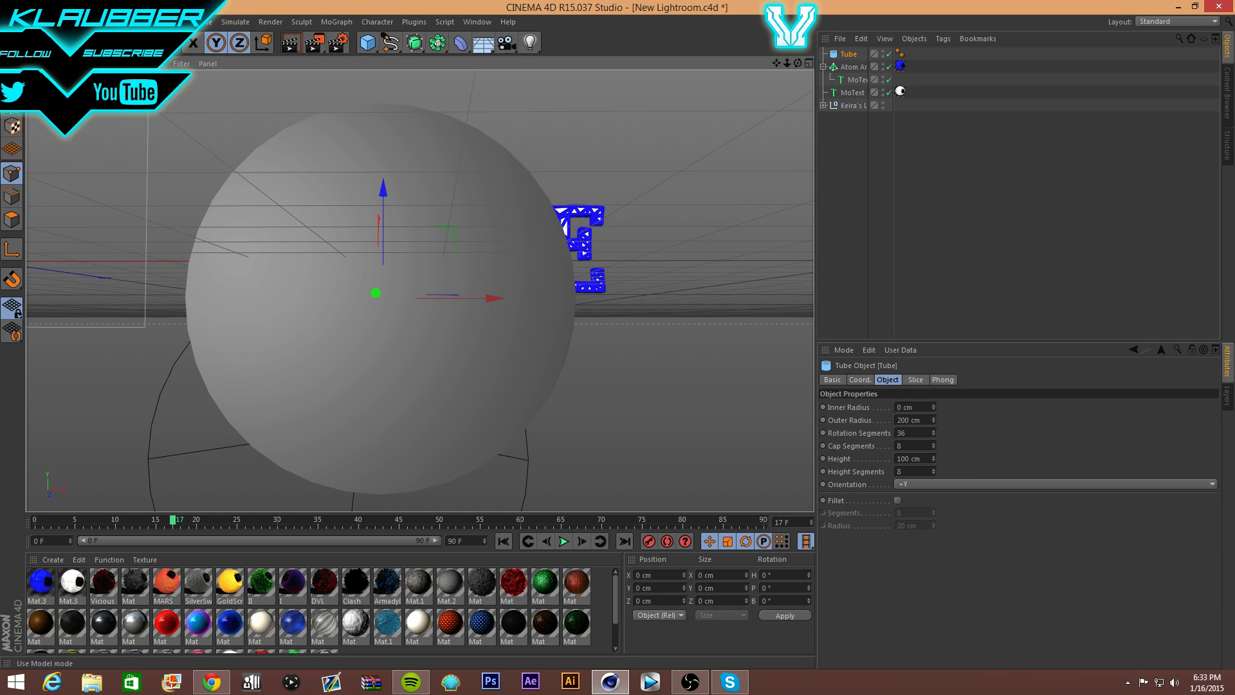
pyautogui.click(13, 126)
# - Switch to Polygon mode and try moving top rim polygons, undoing each move
pyautogui.click(12, 150)
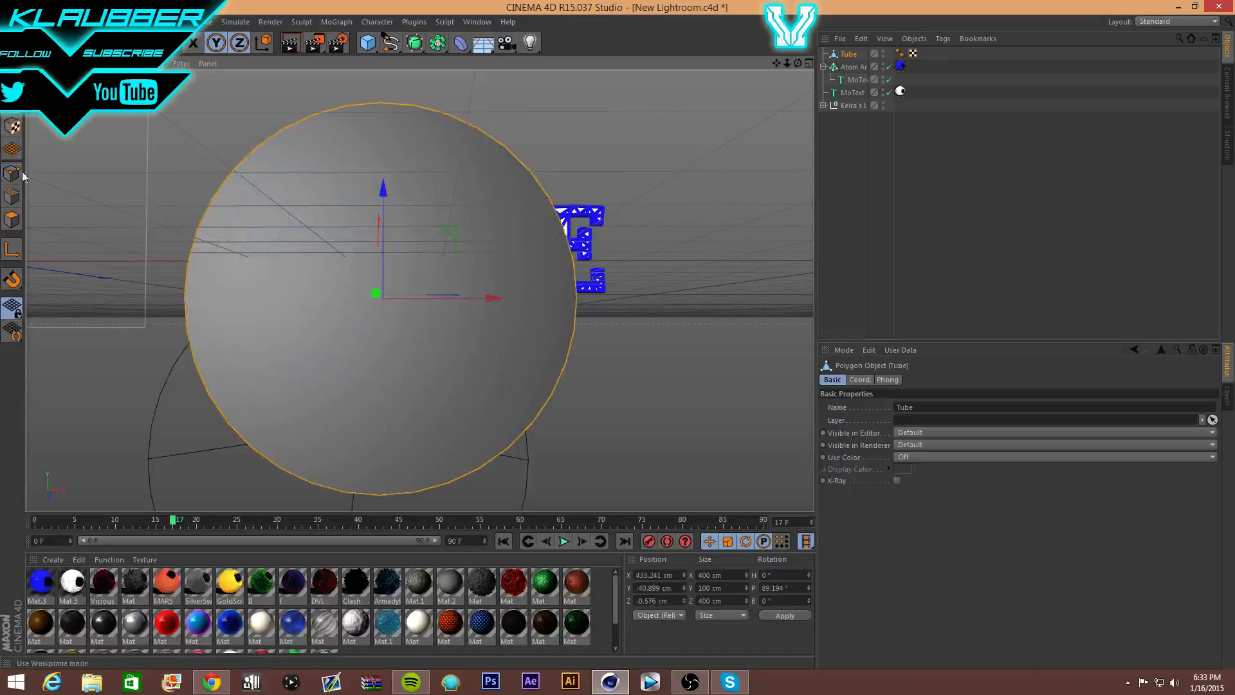
pyautogui.click(17, 220)
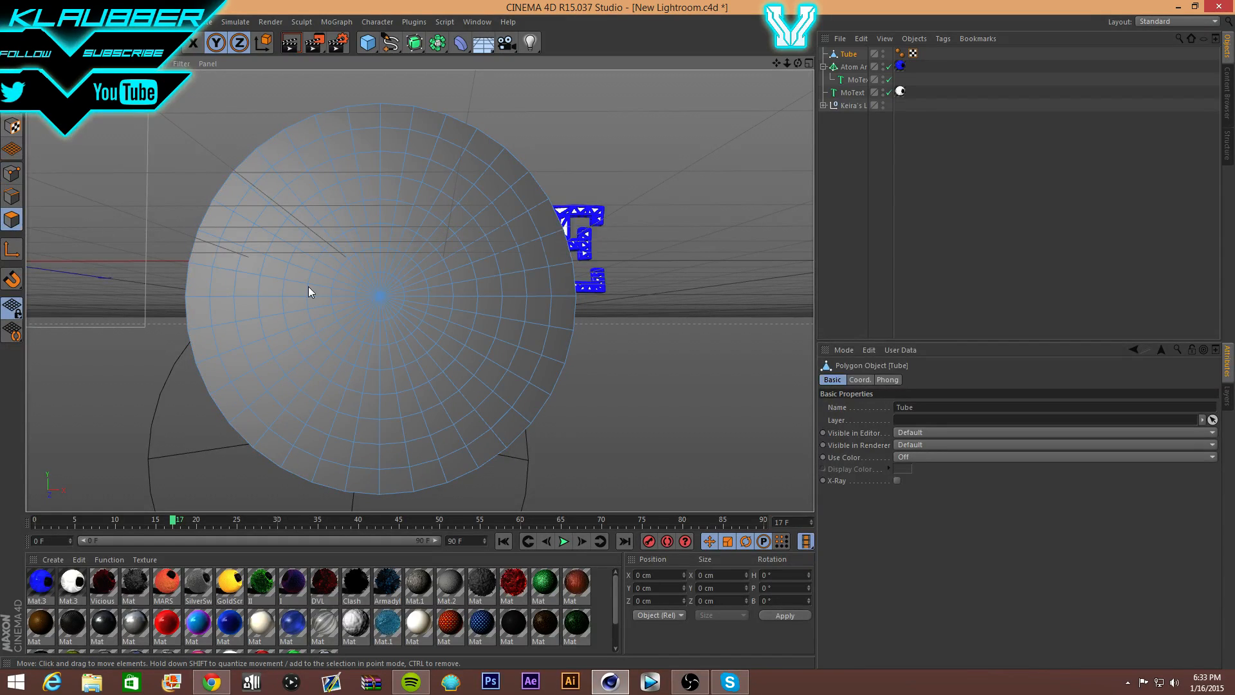
pyautogui.click(346, 121)
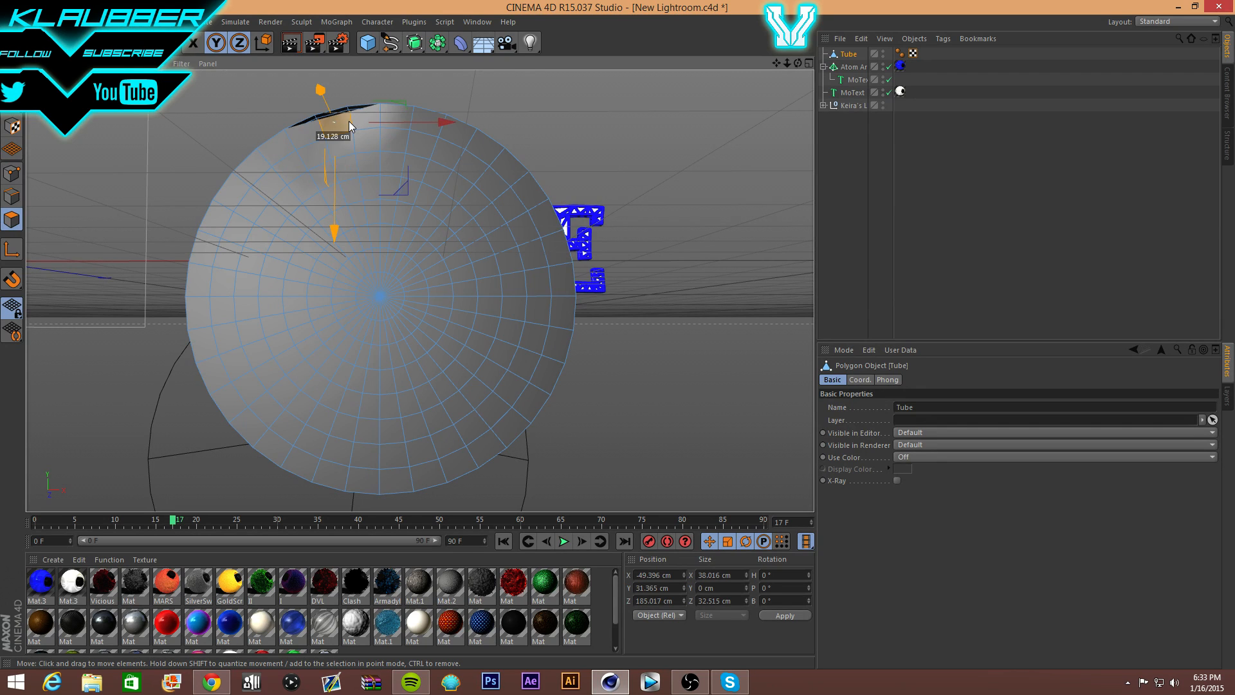
pyautogui.moveTo(349, 121); pyautogui.dragTo(341, 167)
pyautogui.hotkey('ctrl', 'z')
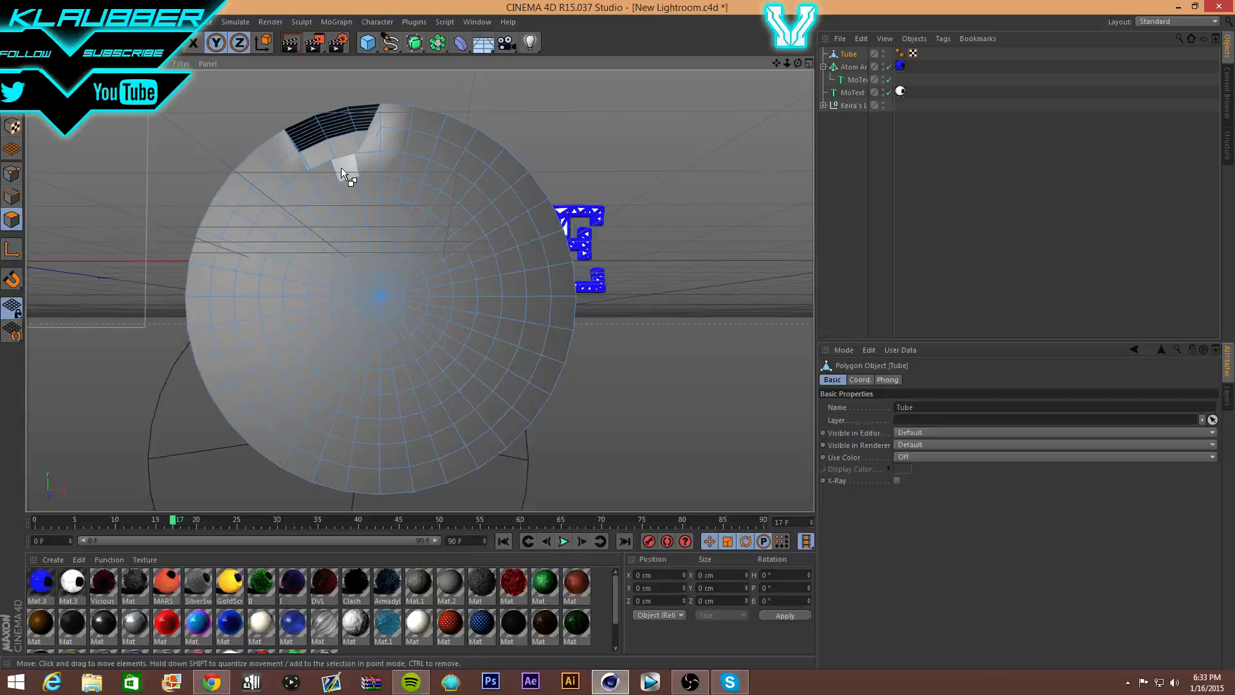
pyautogui.hotkey('ctrl', 'z')
pyautogui.click(307, 126)
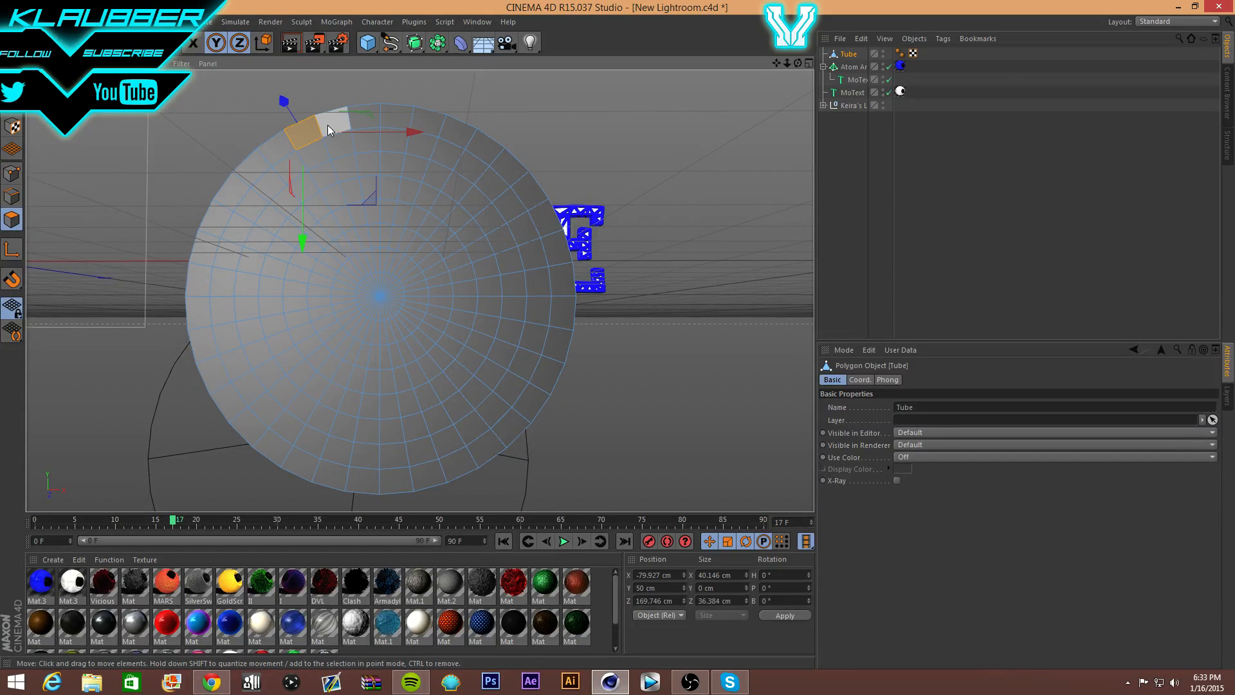
pyautogui.moveTo(327, 125); pyautogui.dragTo(358, 118)
pyautogui.hotkey('ctrl', 'z')
# - Shift-select the outer rim polygons around the top, right, bottom and left of the front face
pyautogui.keyDown('shift'); pyautogui.click(329, 120); pyautogui.keyUp('shift')
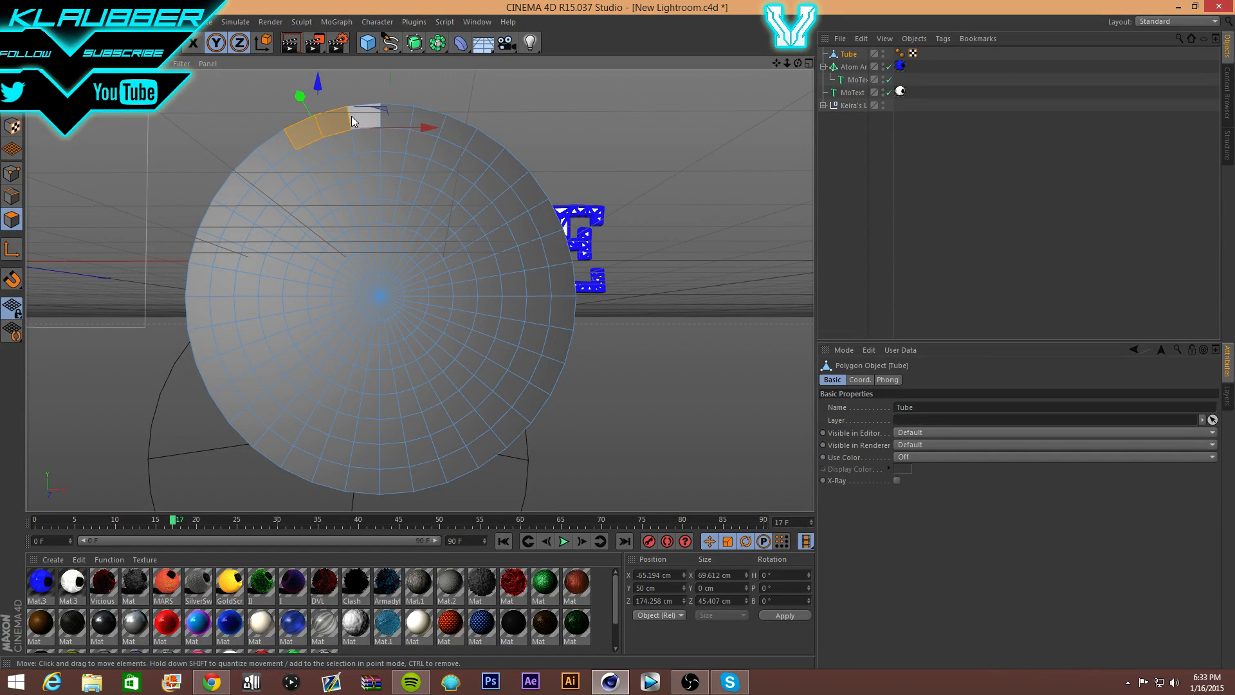
pyautogui.keyDown('shift'); pyautogui.click(359, 117); pyautogui.keyUp('shift')
pyautogui.keyDown('shift'); pyautogui.click(391, 118); pyautogui.keyUp('shift')
pyautogui.keyDown('shift'); pyautogui.click(425, 123); pyautogui.keyUp('shift')
pyautogui.keyDown('shift'); pyautogui.click(458, 132); pyautogui.keyUp('shift')
pyautogui.keyDown('shift'); pyautogui.click(484, 148); pyautogui.keyUp('shift')
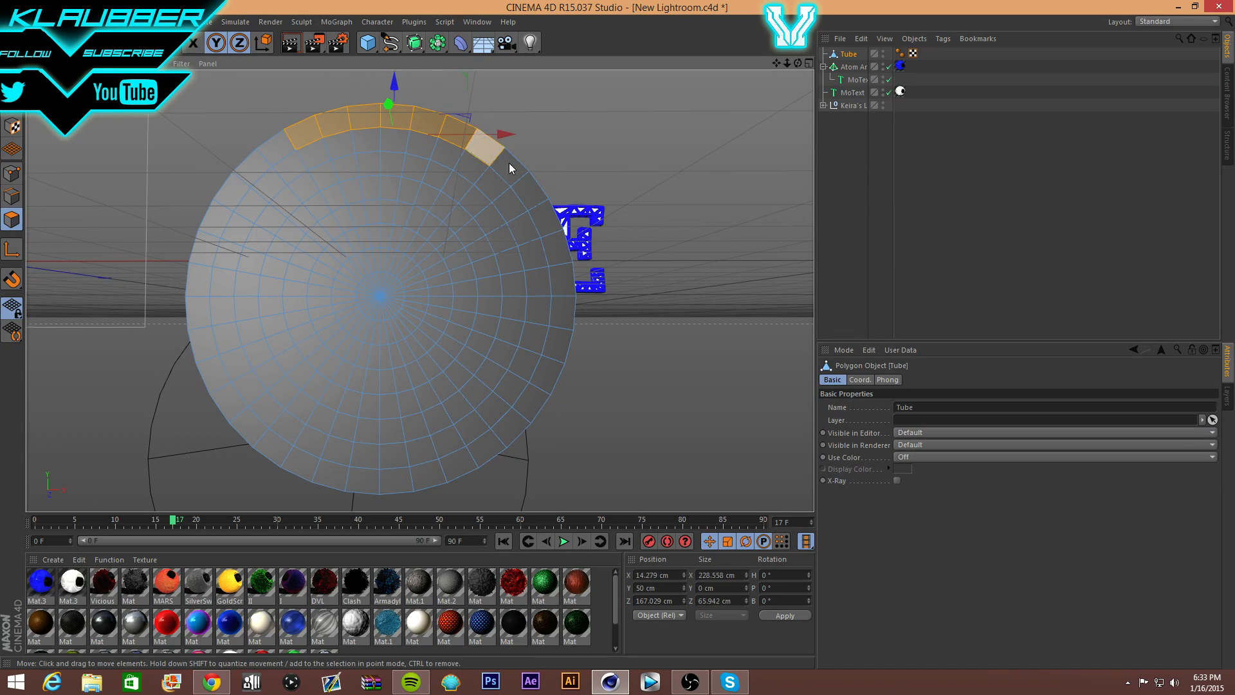
pyautogui.keyDown('shift'); pyautogui.click(508, 167); pyautogui.keyUp('shift')
pyautogui.keyDown('shift'); pyautogui.click(532, 190); pyautogui.keyUp('shift')
pyautogui.keyDown('shift'); pyautogui.click(544, 219); pyautogui.keyUp('shift')
pyautogui.keyDown('shift'); pyautogui.click(557, 250); pyautogui.keyUp('shift')
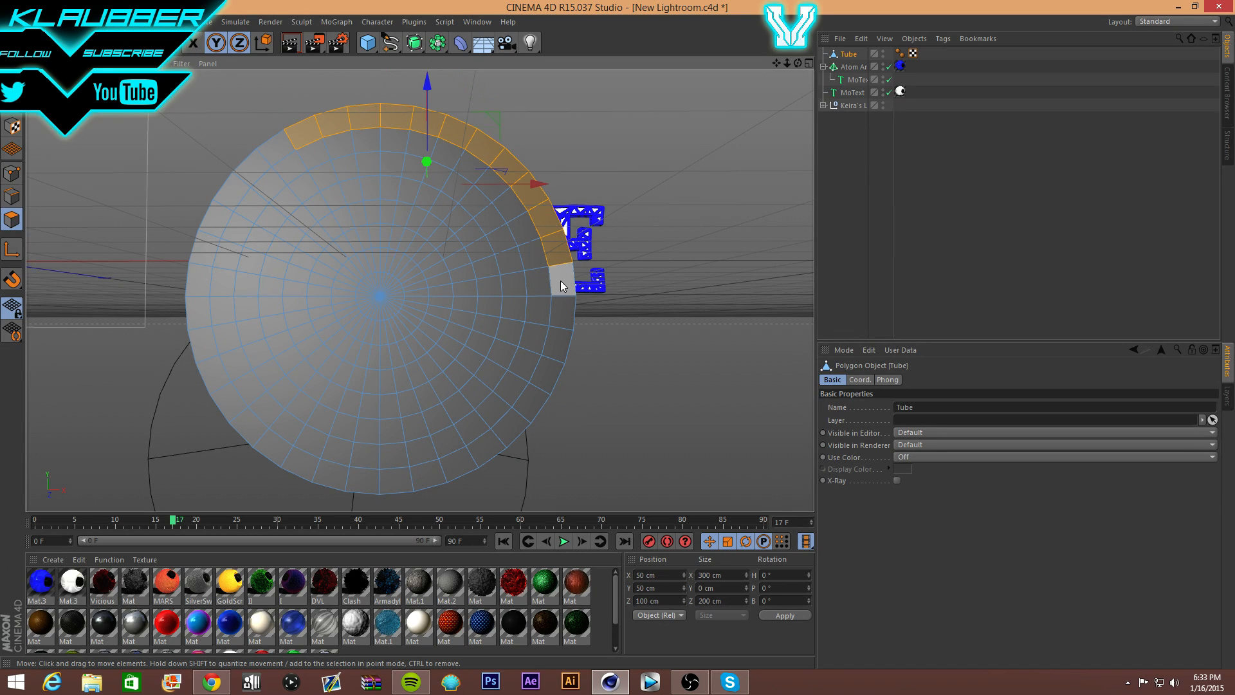
pyautogui.keyDown('shift'); pyautogui.click(562, 281); pyautogui.keyUp('shift')
pyautogui.keyDown('shift'); pyautogui.click(563, 312); pyautogui.keyUp('shift')
pyautogui.keyDown('shift'); pyautogui.click(557, 342); pyautogui.keyUp('shift')
pyautogui.keyDown('shift'); pyautogui.click(540, 374); pyautogui.keyUp('shift')
pyautogui.keyDown('shift'); pyautogui.click(524, 399); pyautogui.keyUp('shift')
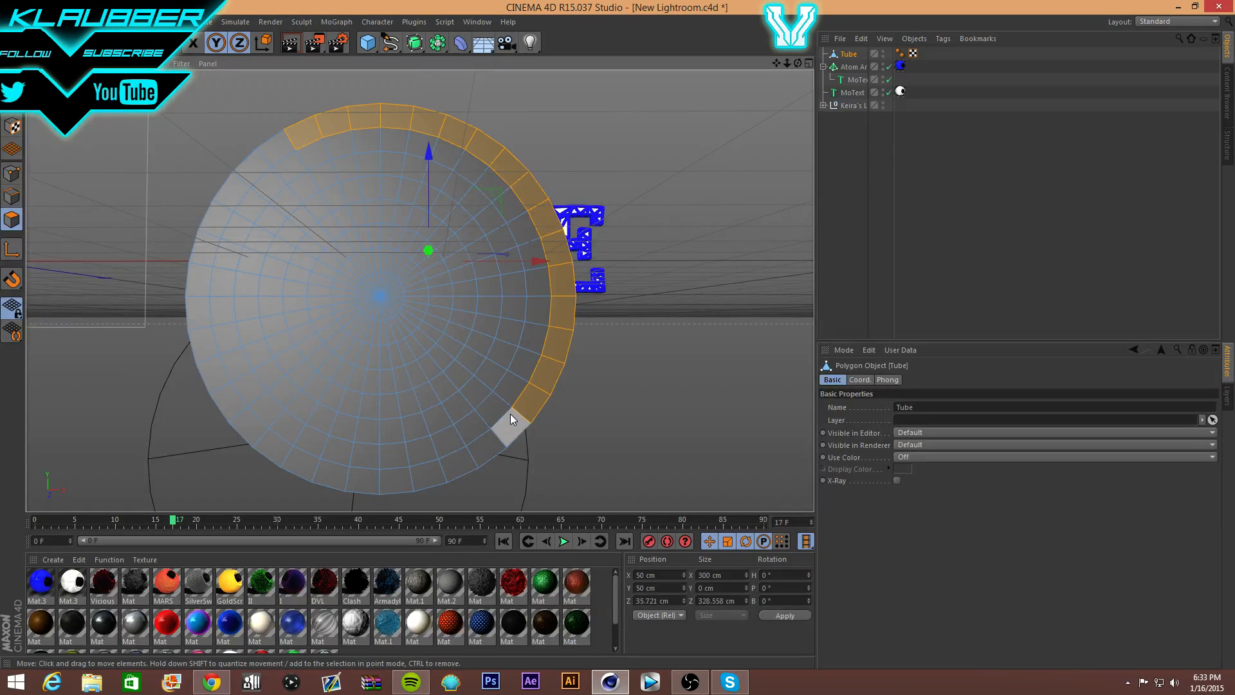
pyautogui.keyDown('shift'); pyautogui.click(509, 417); pyautogui.keyUp('shift')
pyautogui.keyDown('shift'); pyautogui.click(488, 440); pyautogui.keyUp('shift')
pyautogui.keyDown('shift'); pyautogui.click(445, 465); pyautogui.keyUp('shift')
pyautogui.keyDown('shift'); pyautogui.click(413, 473); pyautogui.keyUp('shift')
pyautogui.keyDown('shift'); pyautogui.click(393, 482); pyautogui.keyUp('shift')
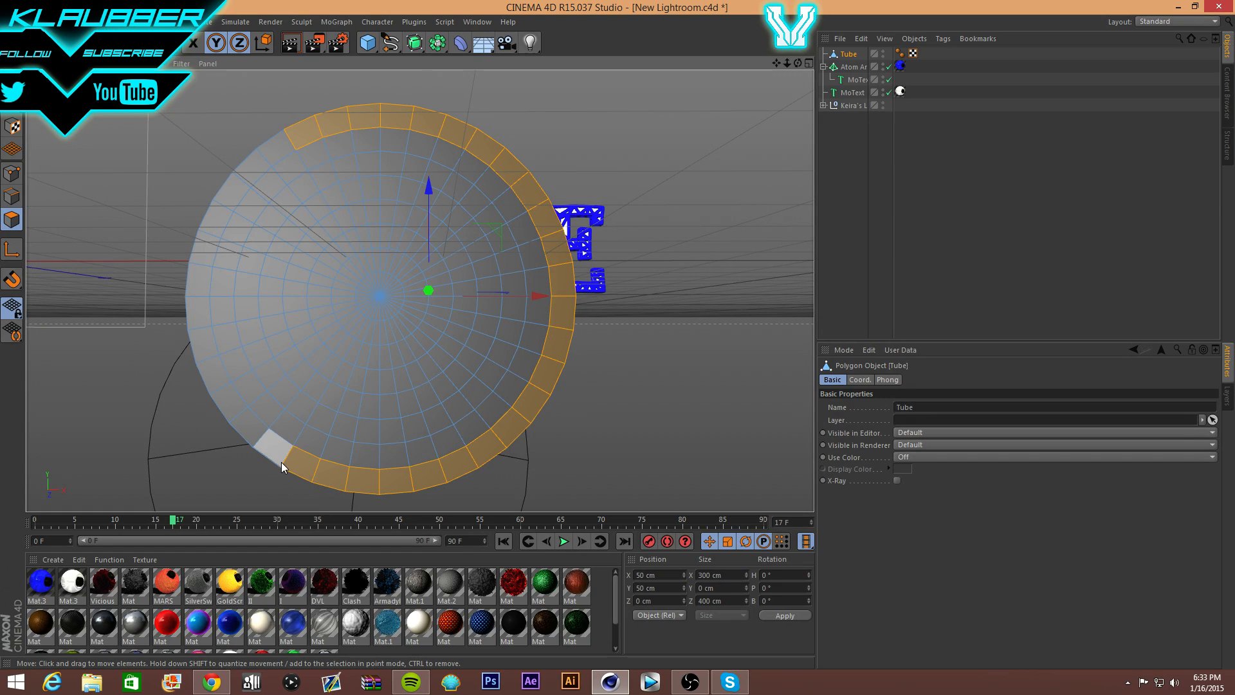
pyautogui.keyDown('shift'); pyautogui.click(271, 447); pyautogui.keyUp('shift')
pyautogui.keyDown('shift'); pyautogui.click(251, 424); pyautogui.keyUp('shift')
pyautogui.keyDown('shift'); pyautogui.click(230, 399); pyautogui.keyUp('shift')
pyautogui.keyDown('shift'); pyautogui.click(214, 375); pyautogui.keyUp('shift')
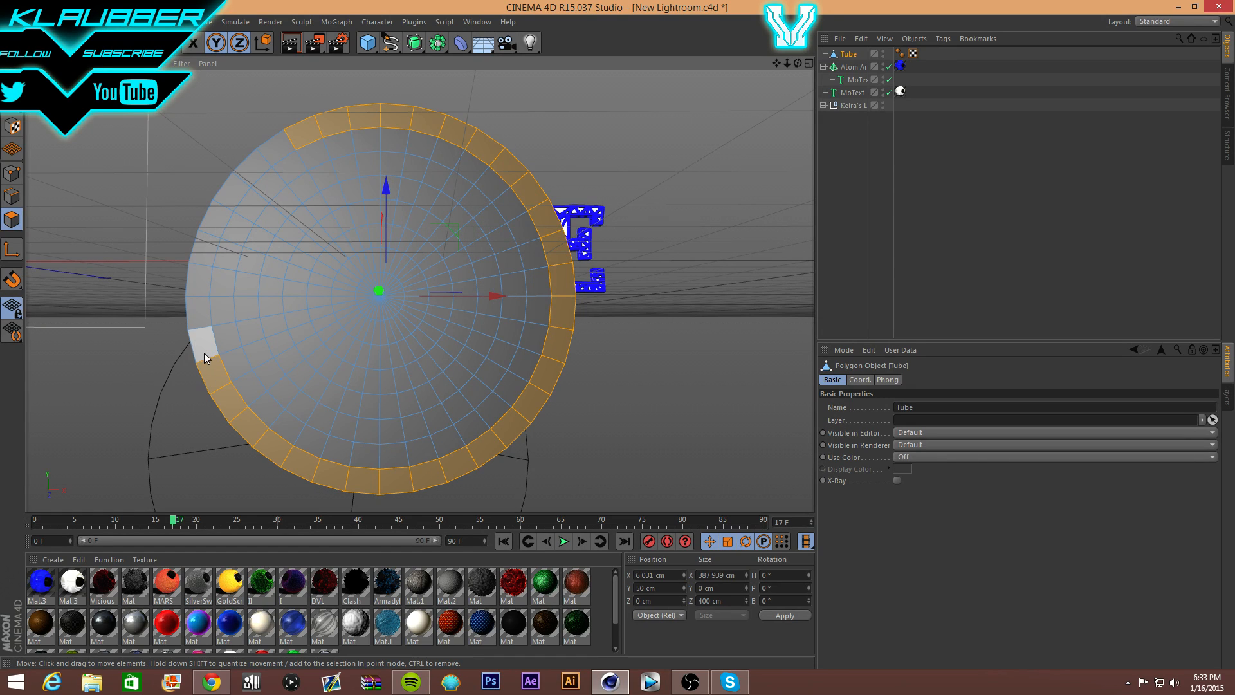
pyautogui.keyDown('shift'); pyautogui.click(203, 351); pyautogui.keyUp('shift')
pyautogui.keyDown('shift'); pyautogui.click(198, 323); pyautogui.keyUp('shift')
pyautogui.keyDown('shift'); pyautogui.click(196, 300); pyautogui.keyUp('shift')
pyautogui.keyDown('shift'); pyautogui.click(197, 273); pyautogui.keyUp('shift')
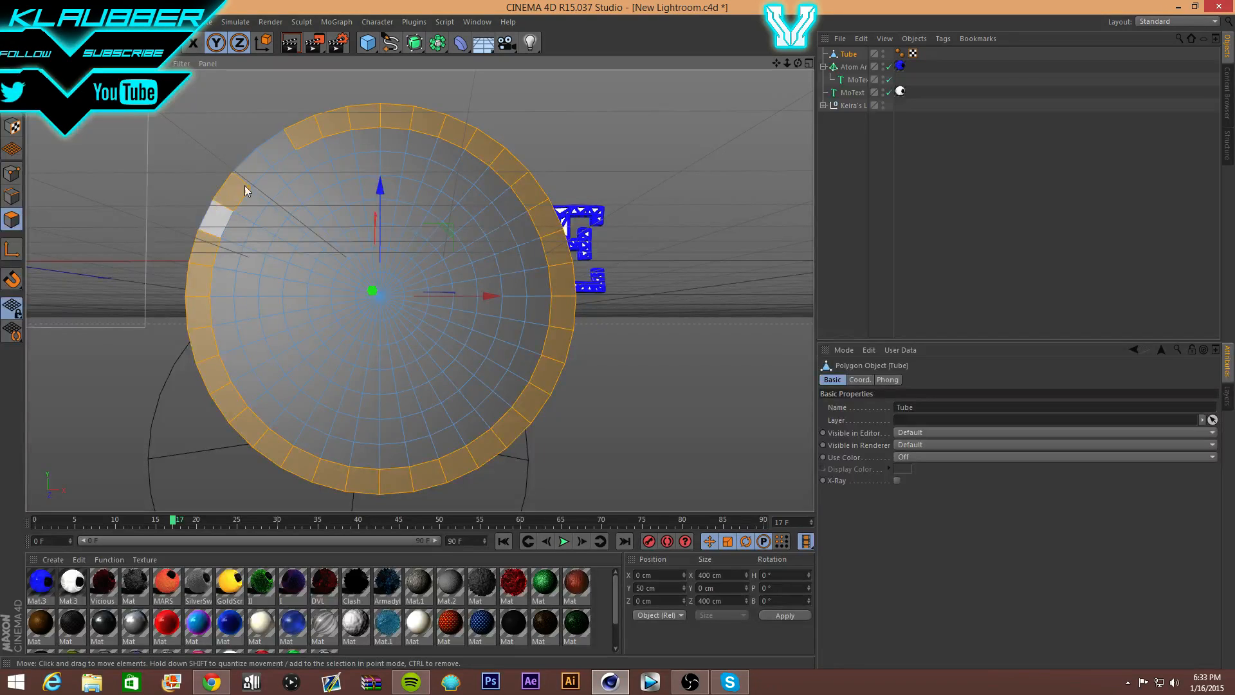
# - Bevel the selected rim polygons with a -51.4 cm offset and render the view
pyautogui.rightClick(388, 122)
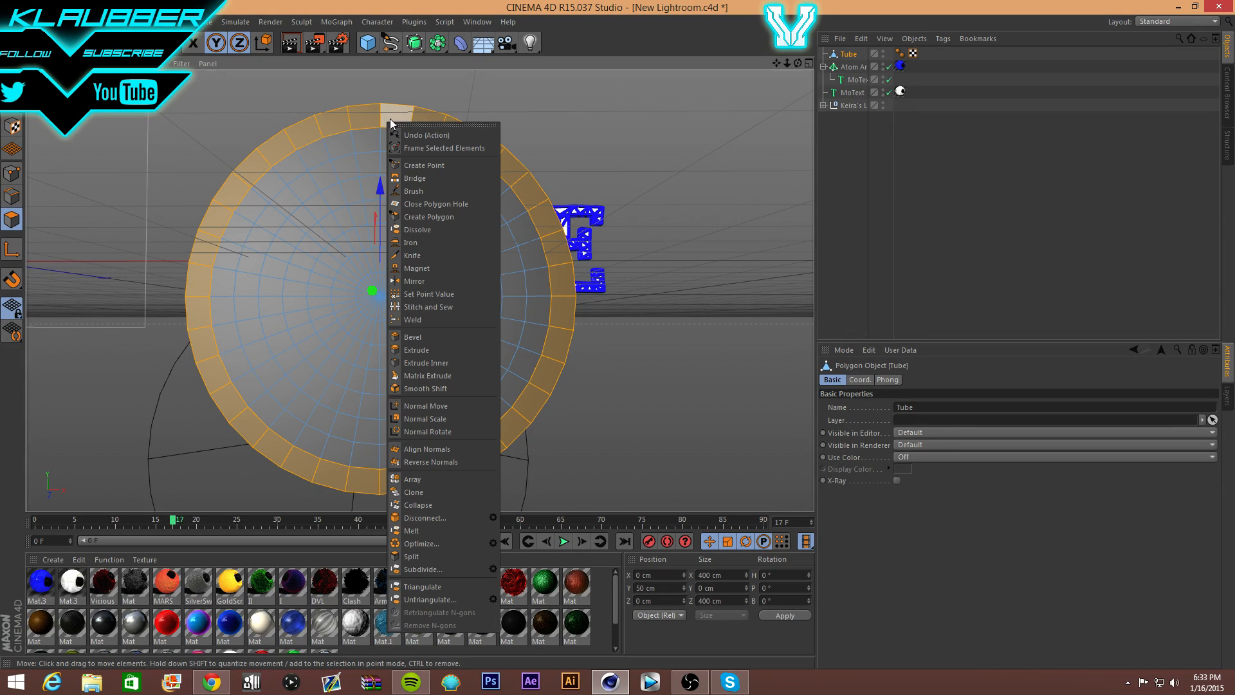
pyautogui.click(434, 339)
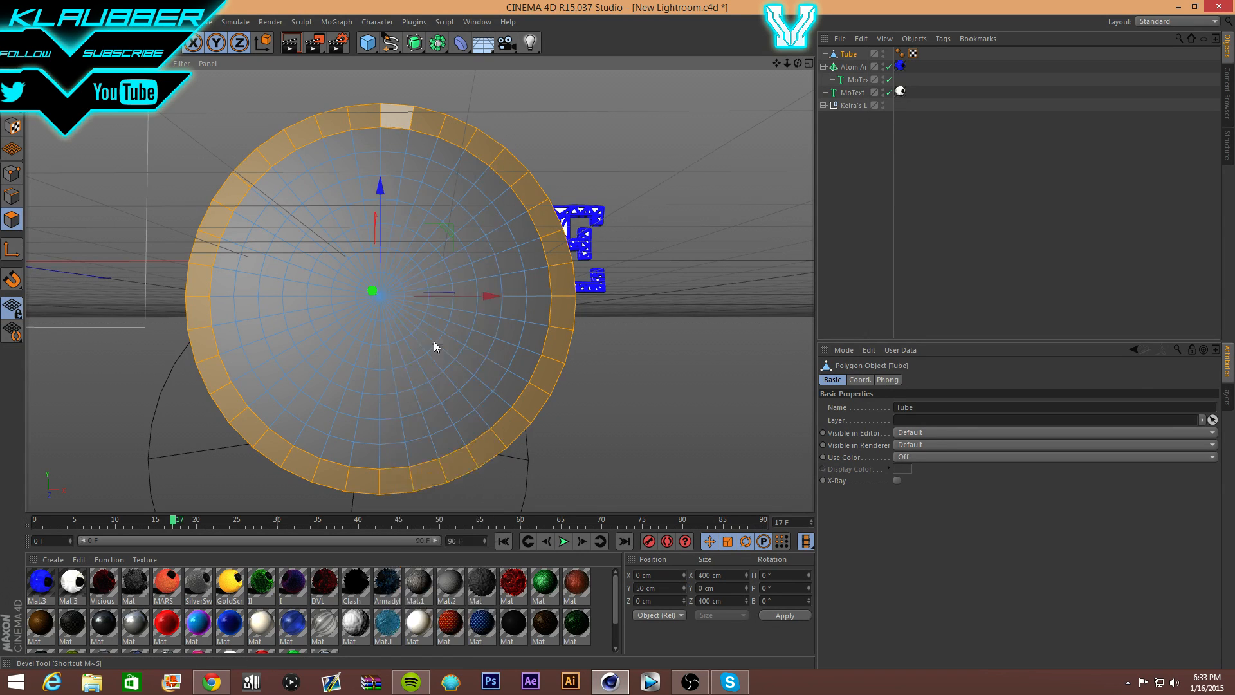
pyautogui.moveTo(433, 322)
pyautogui.mouseDown()
pyautogui.moveTo(343, 322)
pyautogui.moveTo(411, 321)
pyautogui.mouseUp()
pyautogui.moveTo(690, 134); pyautogui.dragTo(681, 133)
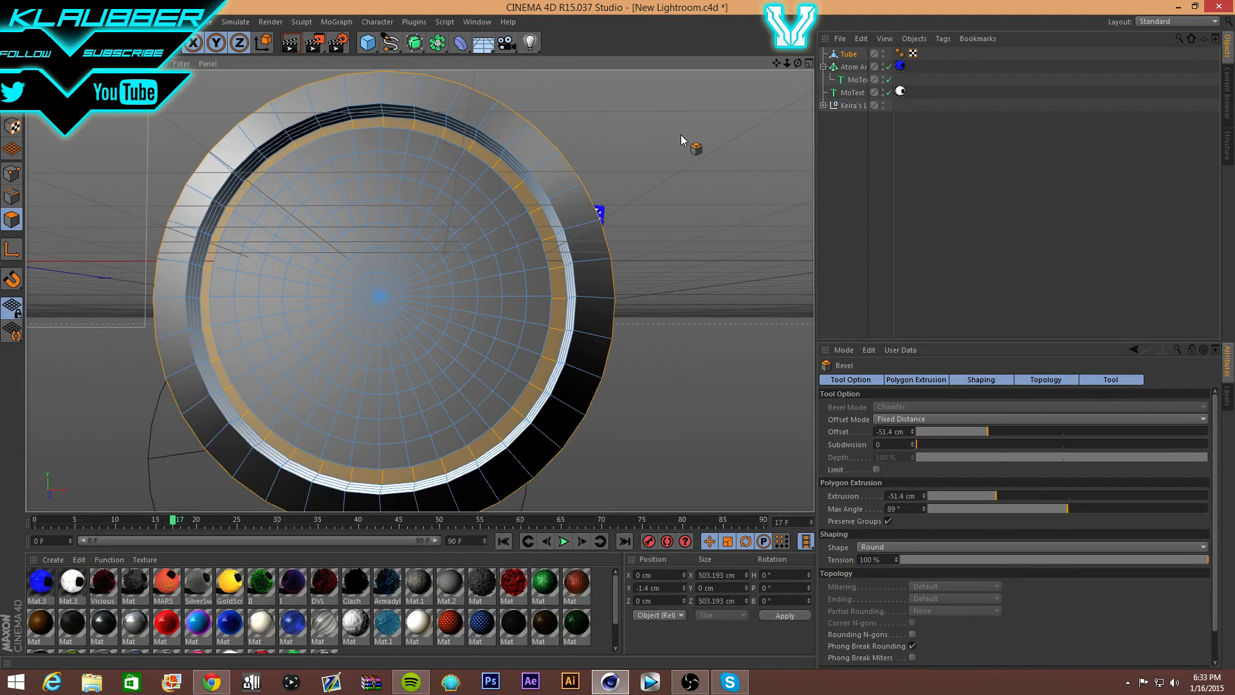
pyautogui.click(297, 44)
pyautogui.click(279, 201)
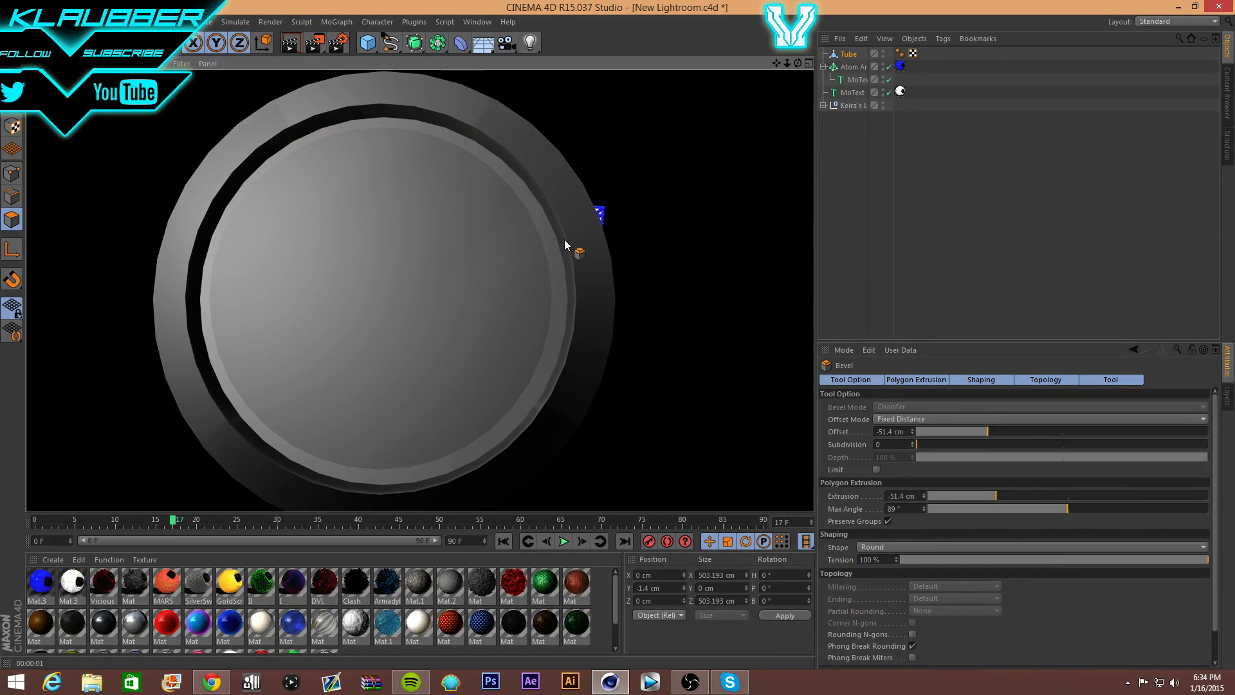
# - Undo the bevel and paint-select the lower-left ring polygons with Live Selection
pyautogui.hotkey('ctrl', 'z')
pyautogui.hotkey('ctrl', 'z')
pyautogui.hotkey('ctrl', 'z')
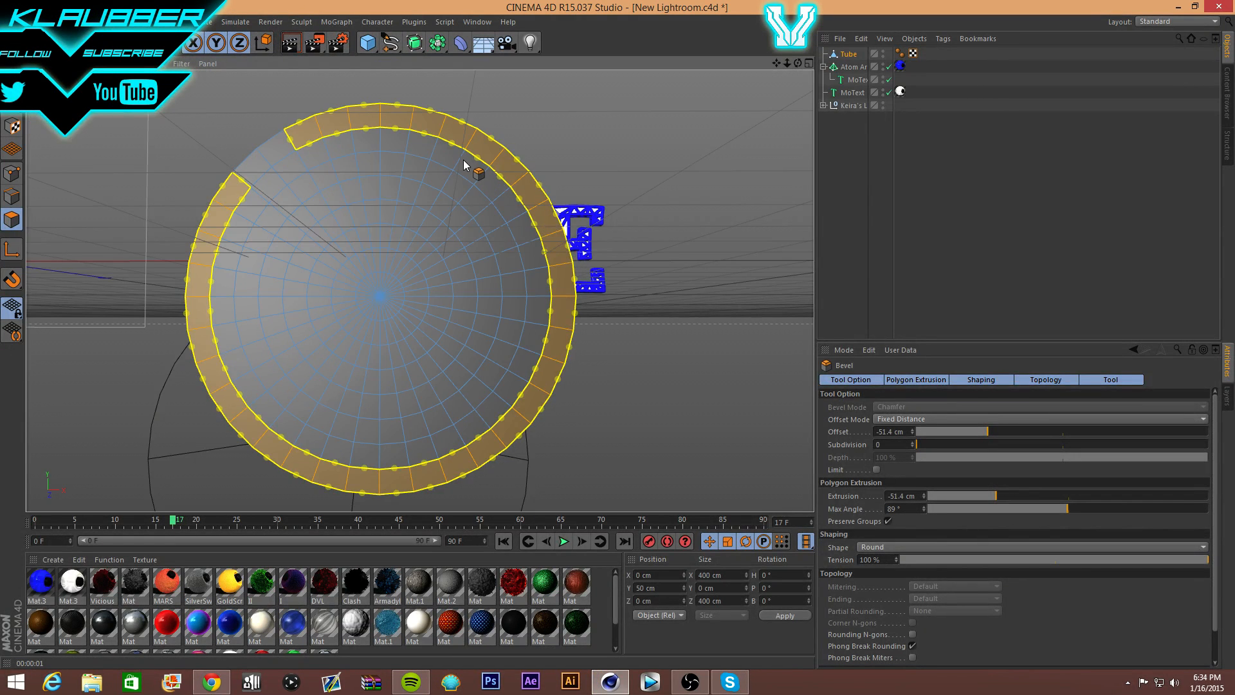
pyautogui.hotkey('ctrl', 'z')
pyautogui.hotkey('ctrl', 'z')
pyautogui.hotkey('ctrl', 'z')
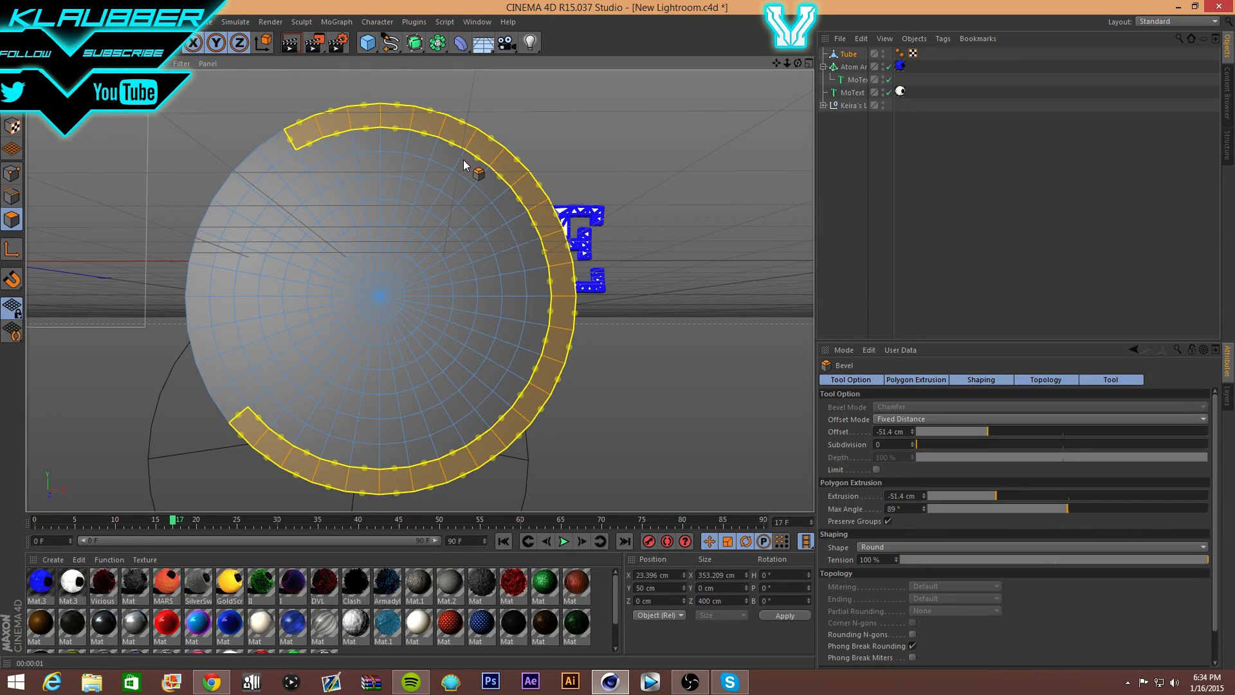
pyautogui.hotkey('ctrl', 'z')
pyautogui.hotkey('ctrl', 'z')
pyautogui.hotkey('ctrl', 'z')
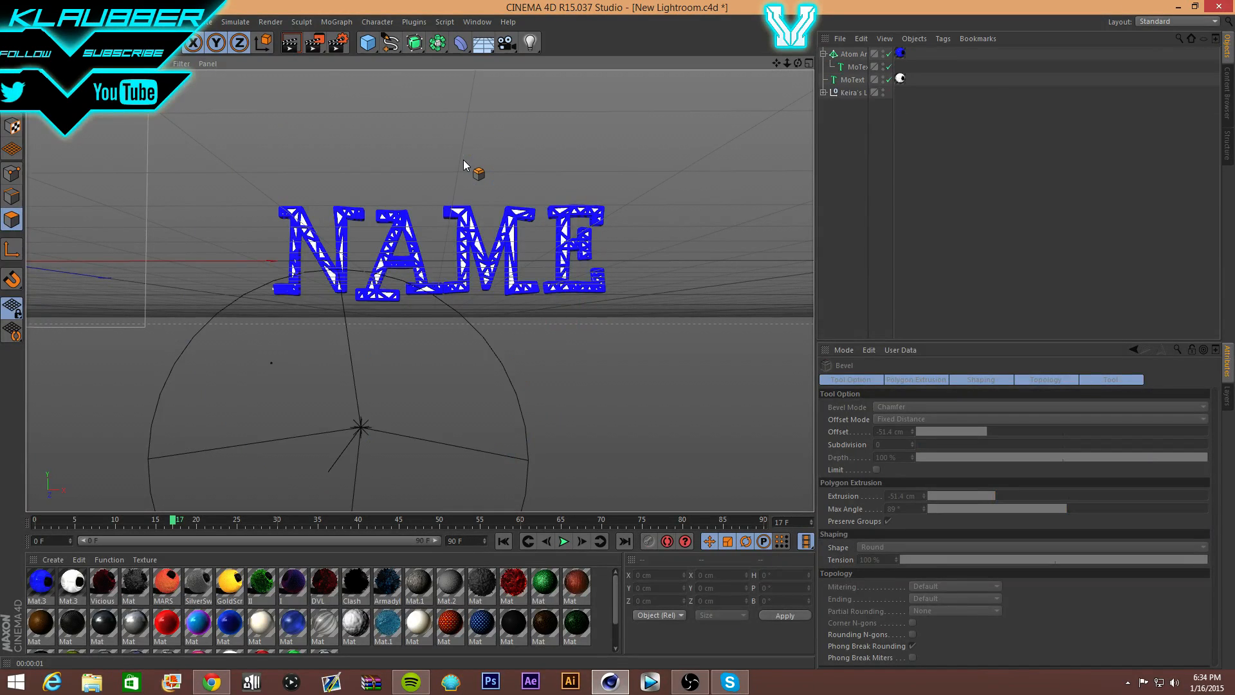
pyautogui.hotkey('ctrl', 'y')
pyautogui.hotkey('ctrl', 'y')
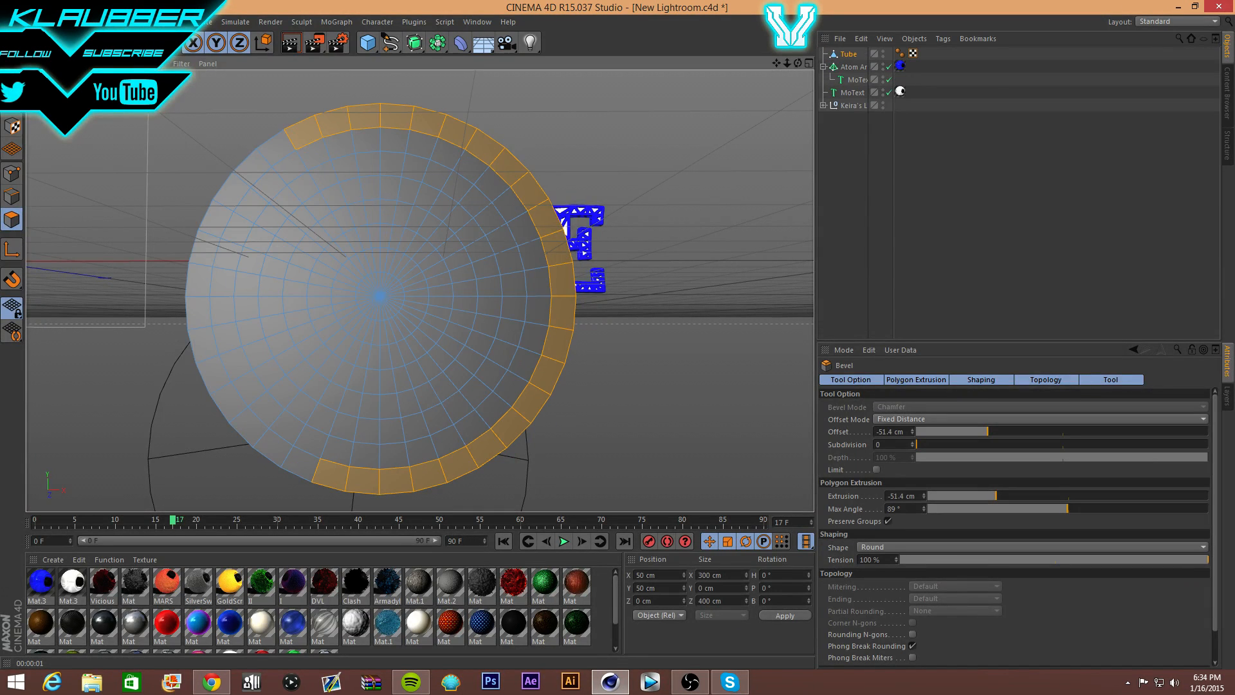
pyautogui.click(70, 42)
pyautogui.moveTo(299, 492)
pyautogui.keyDown('shift'); pyautogui.mouseDown()
pyautogui.moveTo(243, 442)
pyautogui.moveTo(205, 363)
pyautogui.moveTo(199, 308)
pyautogui.moveTo(220, 217)
pyautogui.mouseUp(); pyautogui.keyUp('shift')
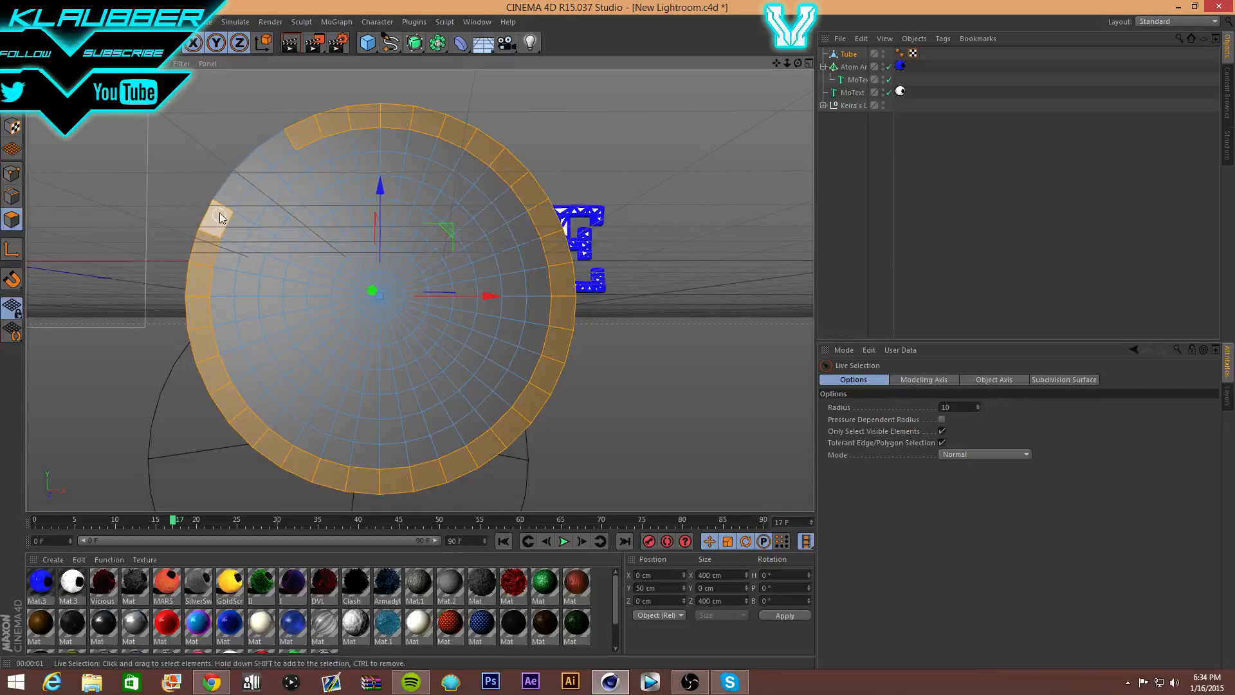
# - Add the last ring polygons and trial-extrude the whole outer ring outward by 34.6 cm
pyautogui.keyDown('shift'); pyautogui.click(257, 156); pyautogui.keyUp('shift')
pyautogui.rightClick(270, 148)
pyautogui.click(330, 371)
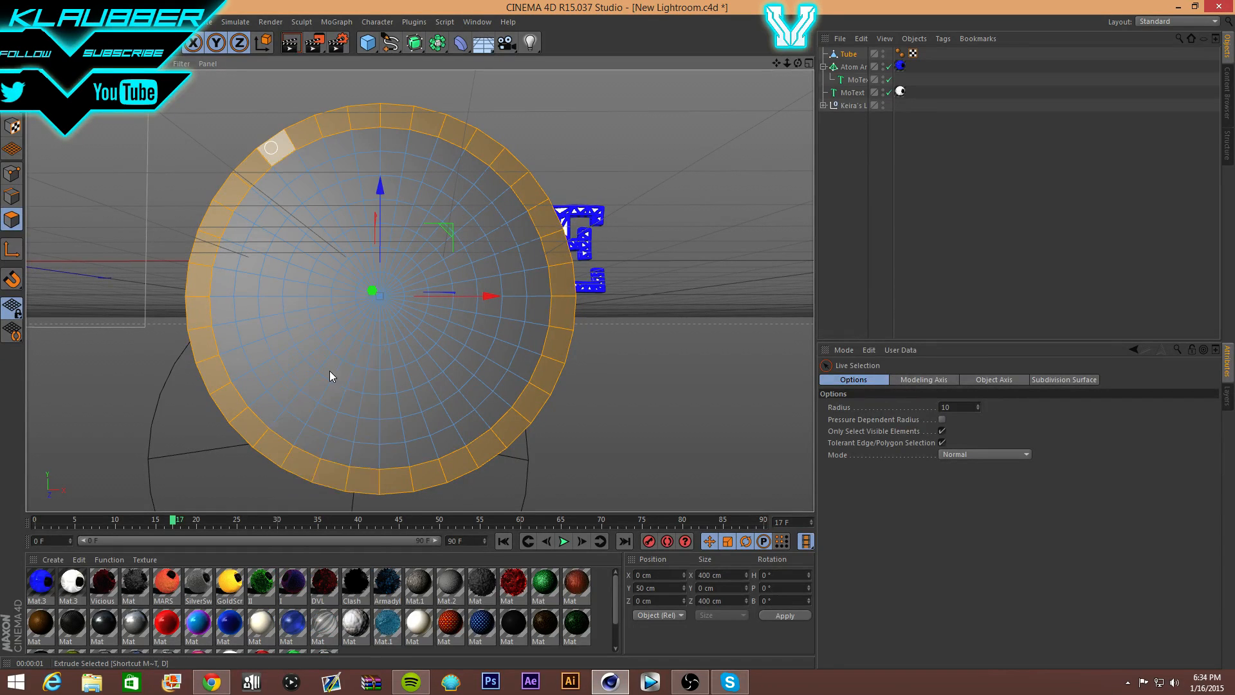
pyautogui.moveTo(761, 176); pyautogui.dragTo(804, 175)
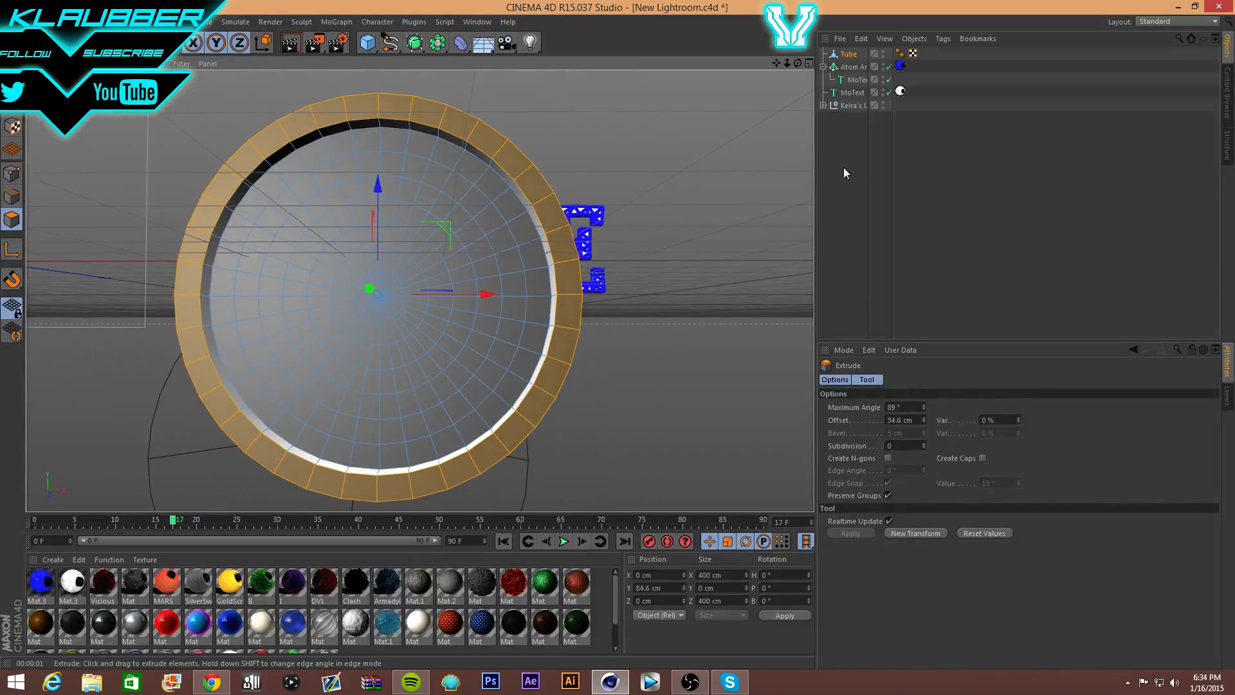
# - Render a preview of the extruded ring, dismiss the asset error, and undo the extrusion
pyautogui.click(291, 48)
pyautogui.click(253, 202)
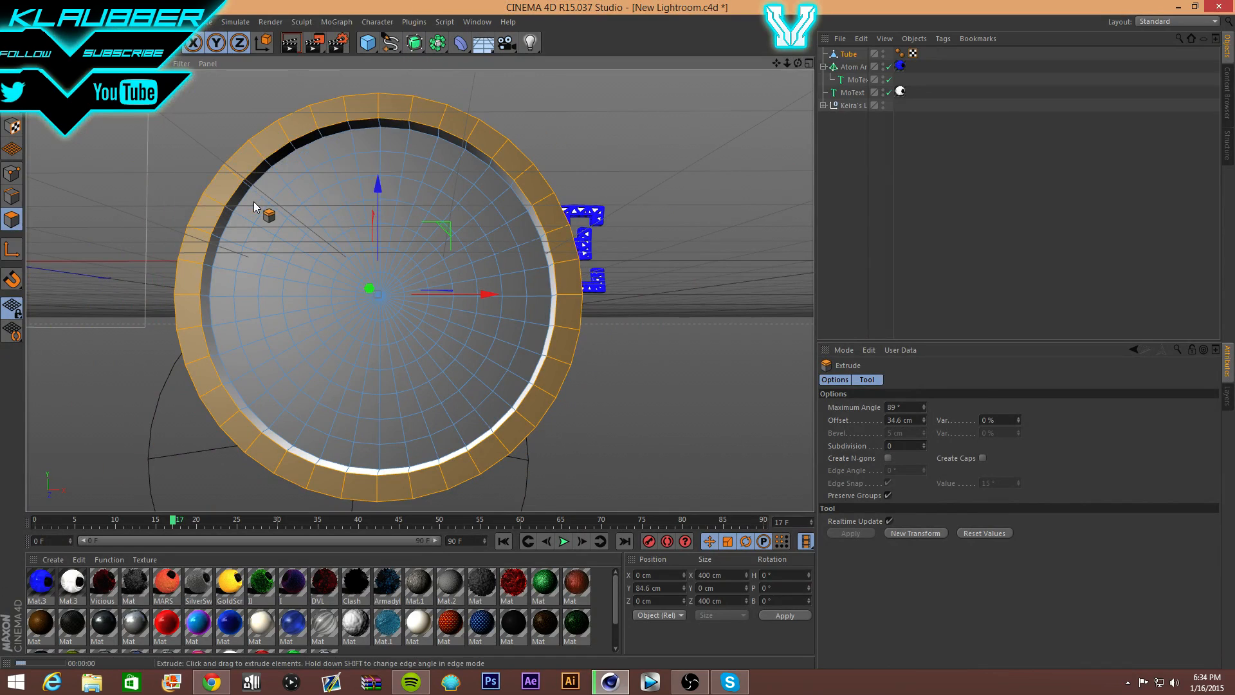
pyautogui.hotkey('ctrl', 'z')
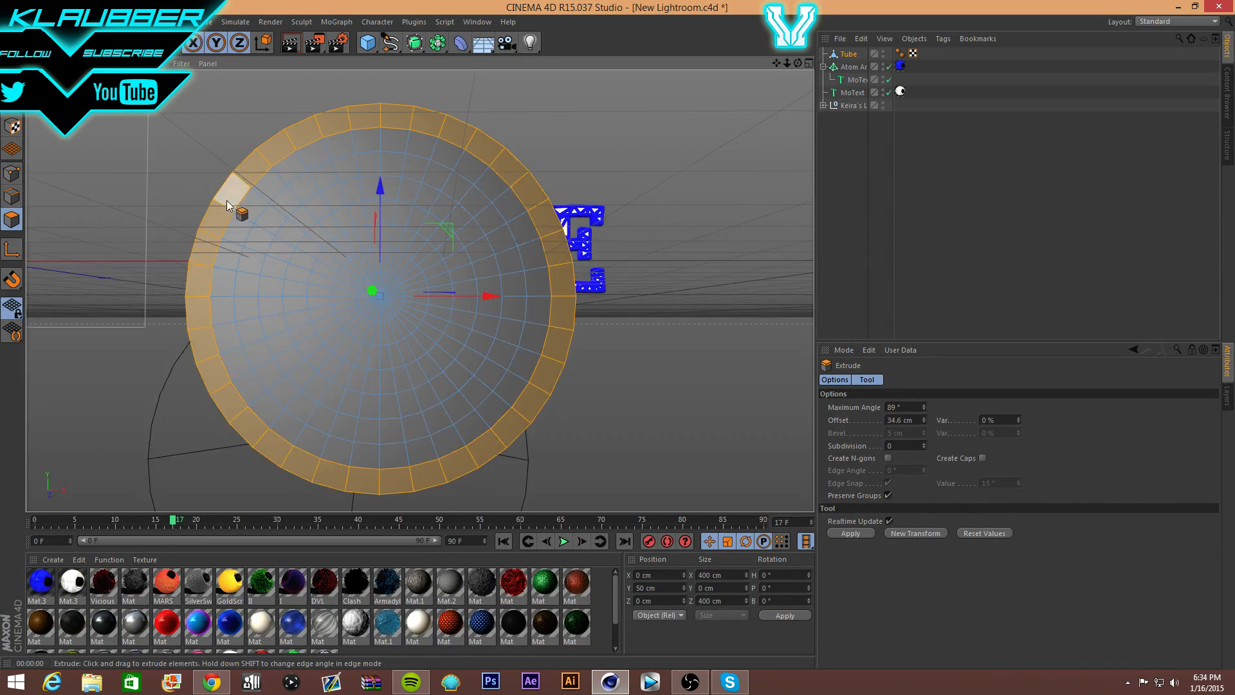
pyautogui.rightClick(229, 186)
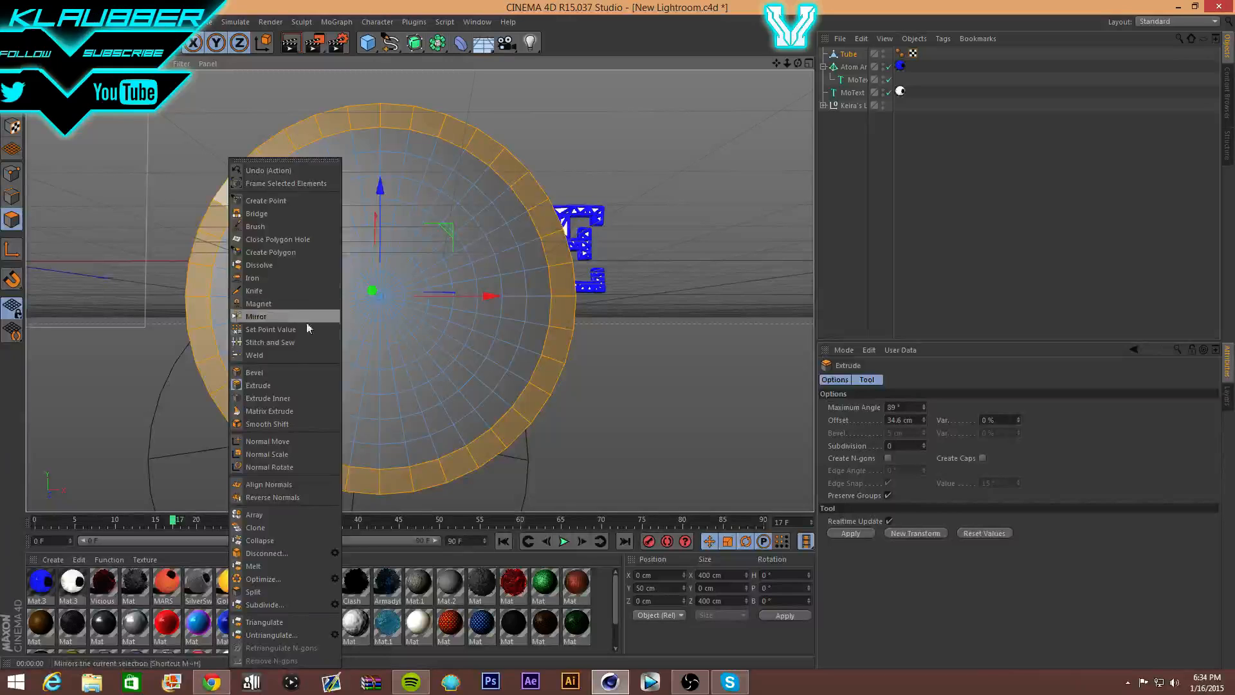
pyautogui.click(291, 397)
pyautogui.moveTo(475, 277)
pyautogui.mouseDown()
pyautogui.moveTo(505, 277)
pyautogui.moveTo(429, 277)
pyautogui.moveTo(491, 277)
pyautogui.mouseUp()
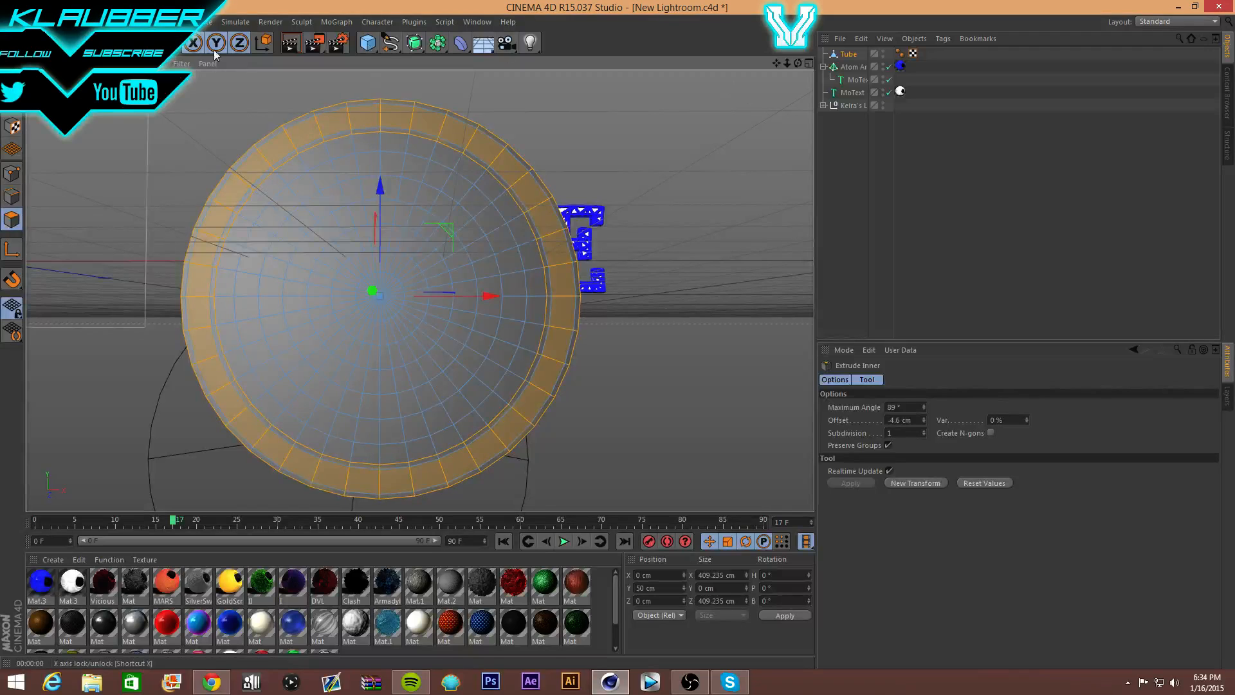
pyautogui.click(295, 45)
pyautogui.click(276, 199)
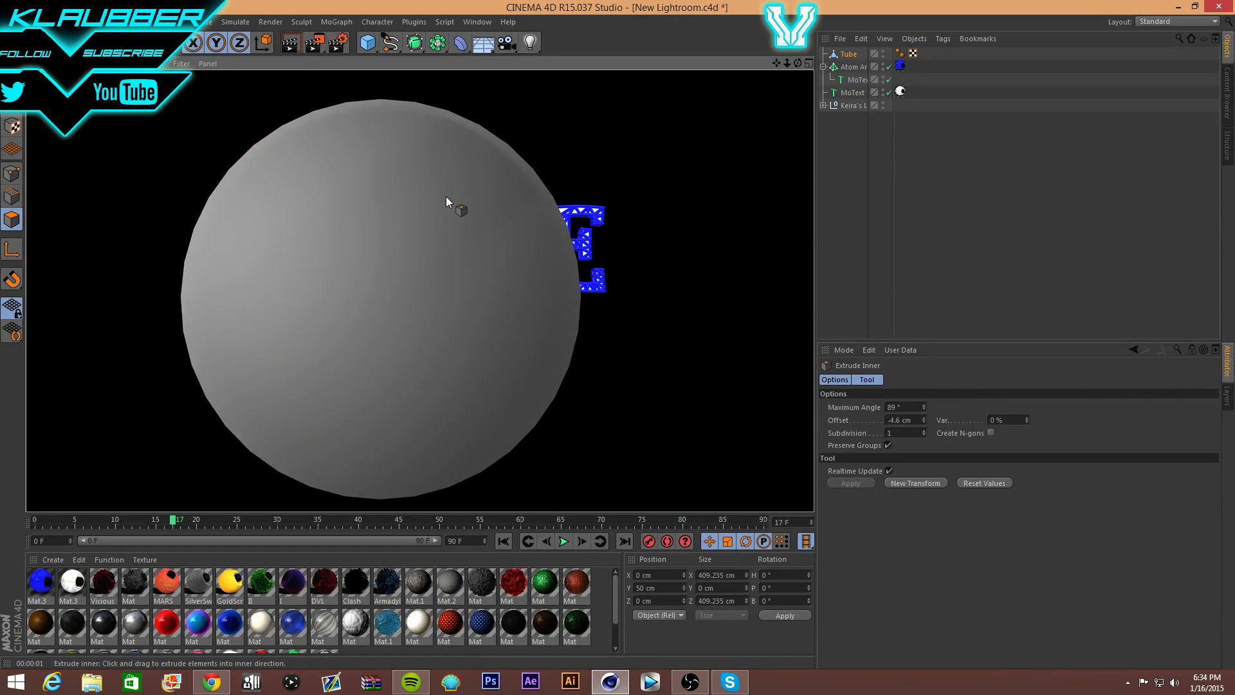
pyautogui.hotkey('ctrl', 'z')
# - Matrix-extrude the ring polygons into spikes, then shorten them into gear teeth, rendering previews
pyautogui.rightClick(420, 106)
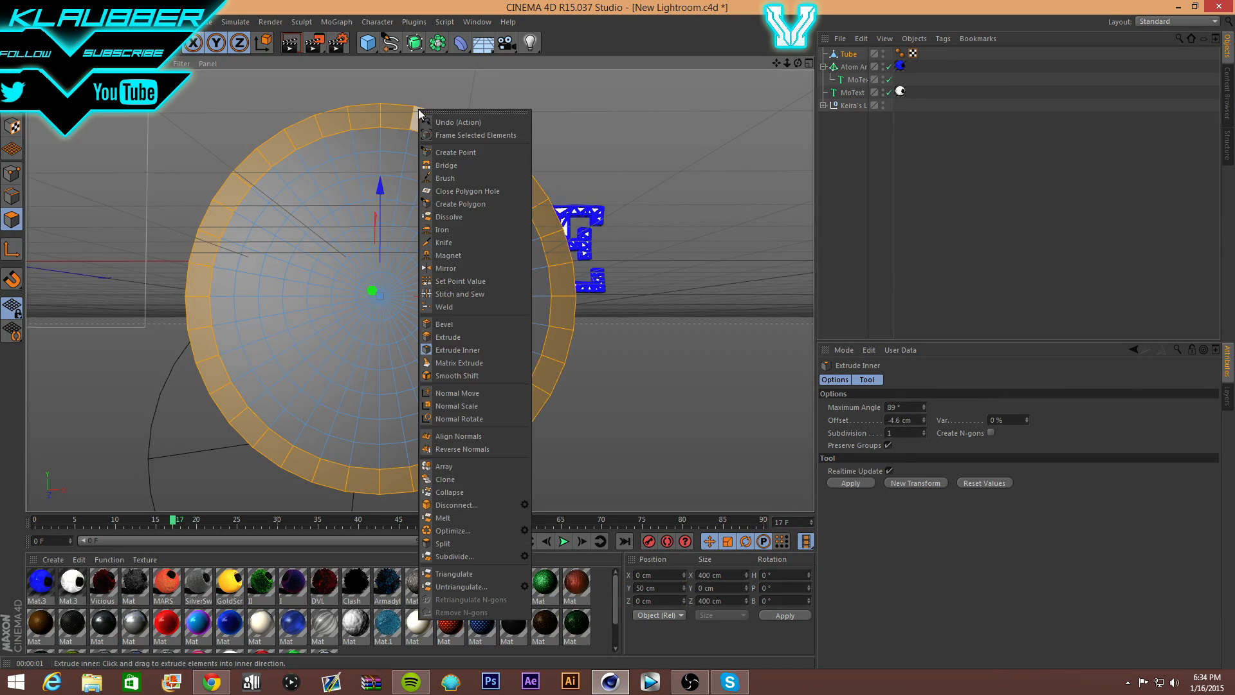
pyautogui.click(475, 364)
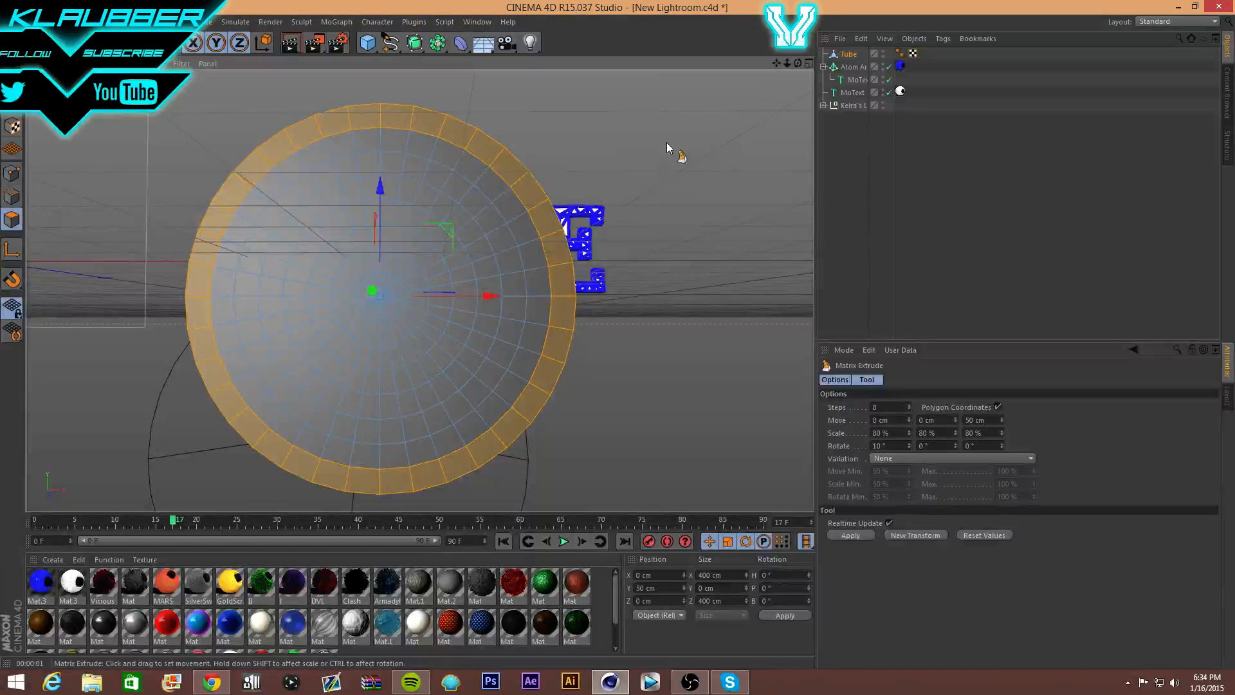
pyautogui.moveTo(635, 138); pyautogui.dragTo(894, 137)
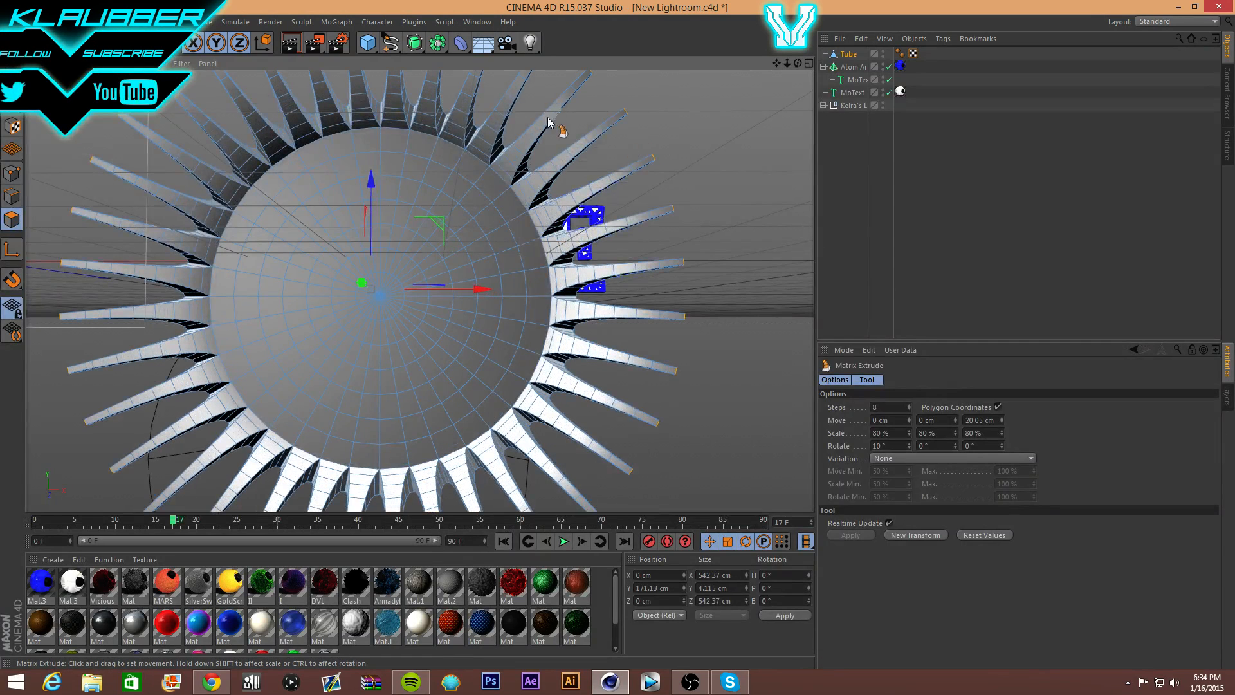
pyautogui.click(290, 43)
pyautogui.click(269, 198)
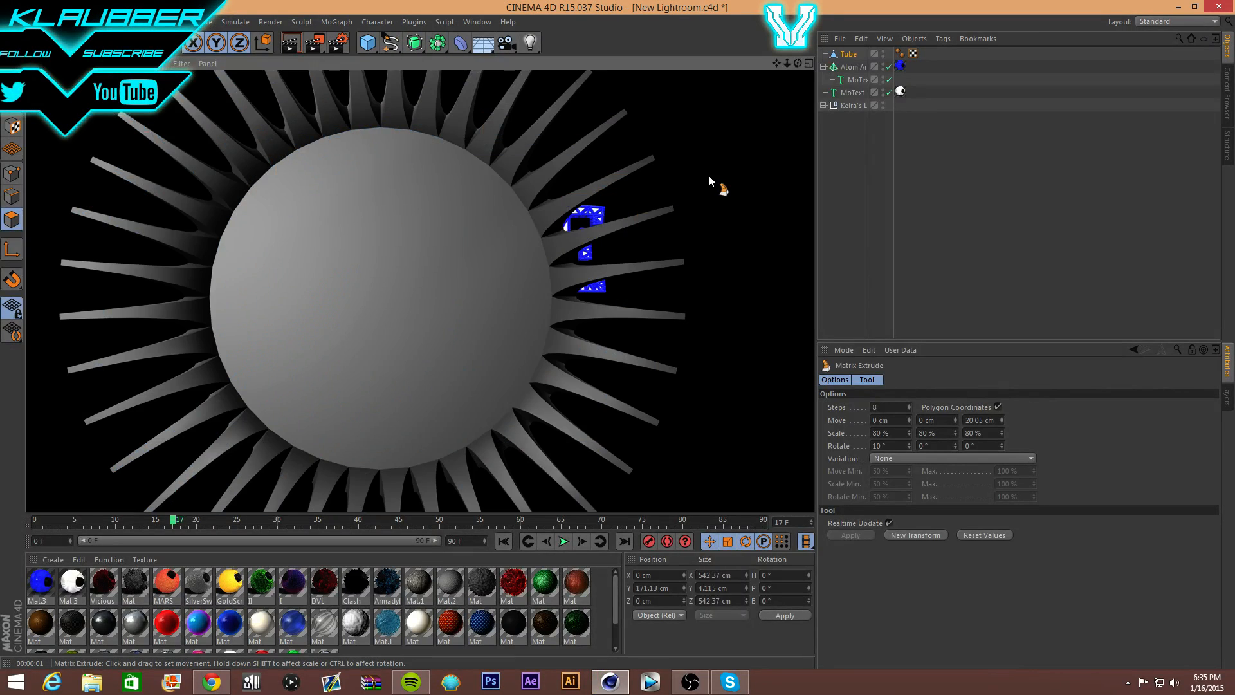
pyautogui.click(708, 175)
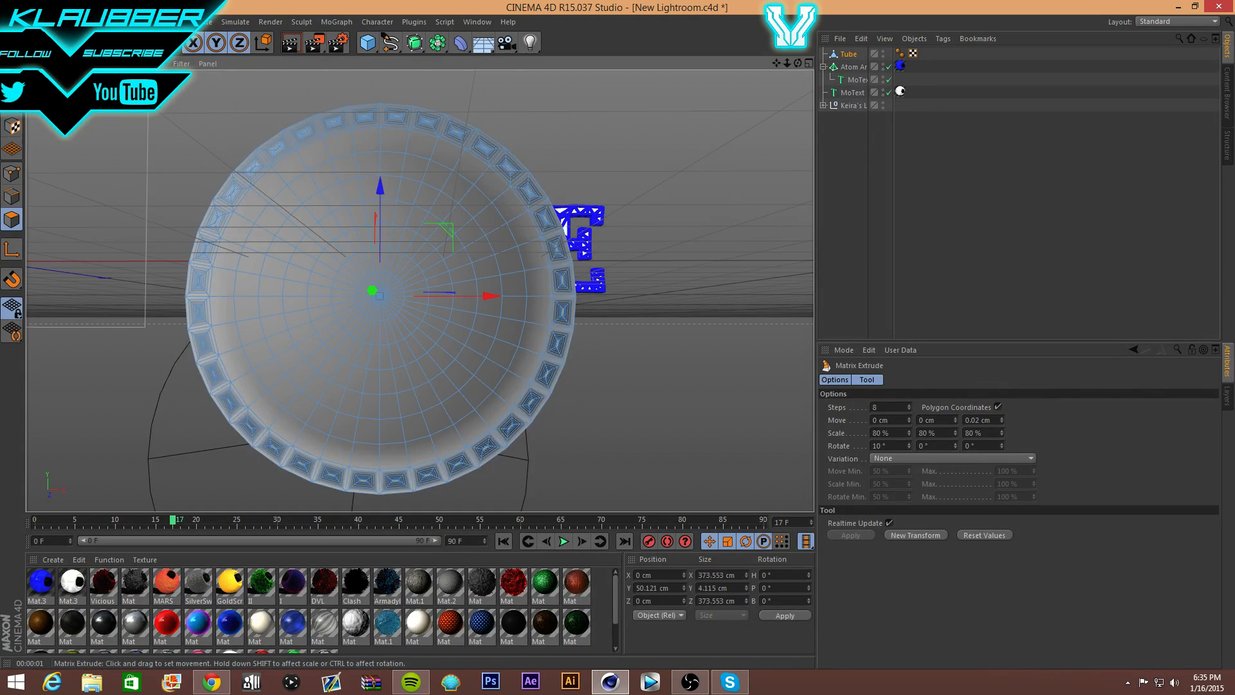
pyautogui.moveTo(708, 175); pyautogui.dragTo(733, 175)
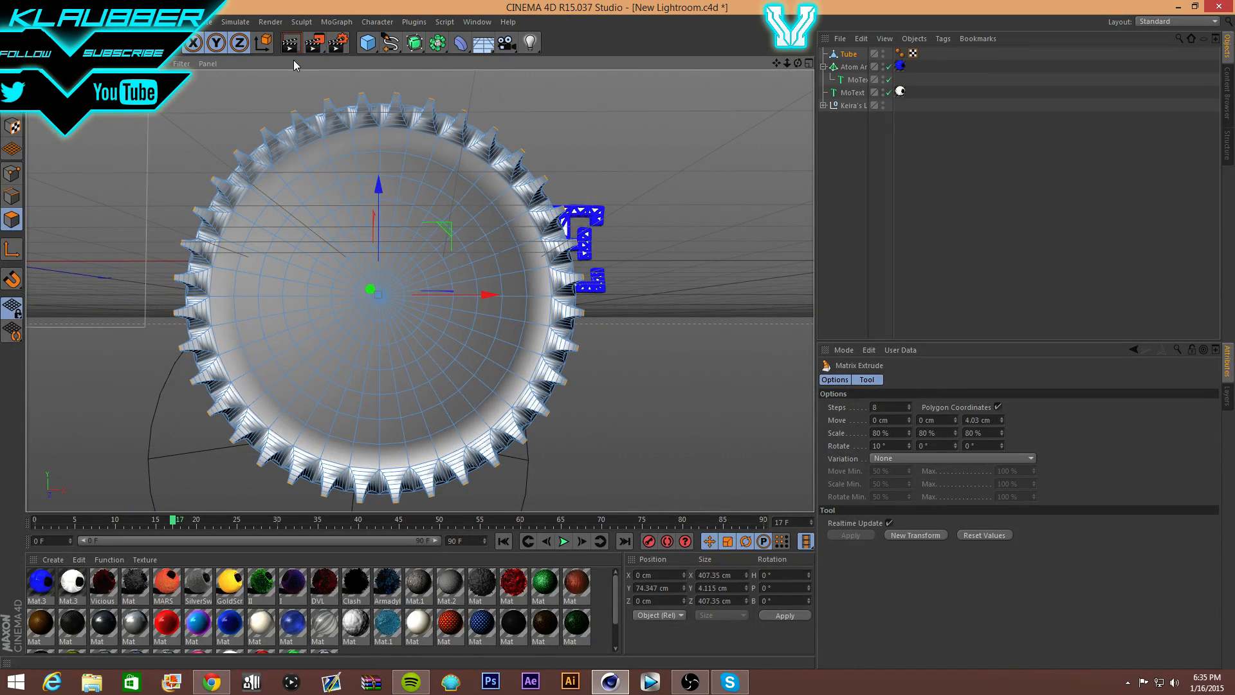
pyautogui.click(297, 200)
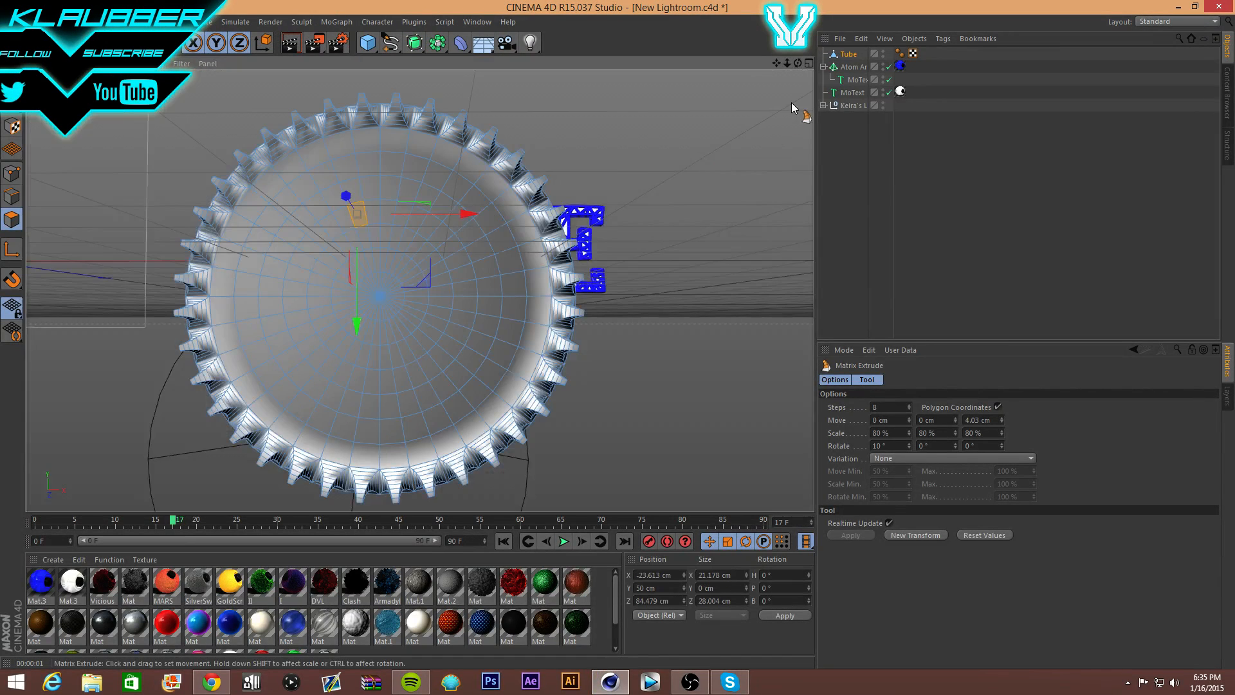
# - Delete the Tube object from the scene, leaving only the NAME text
pyautogui.click(850, 55)
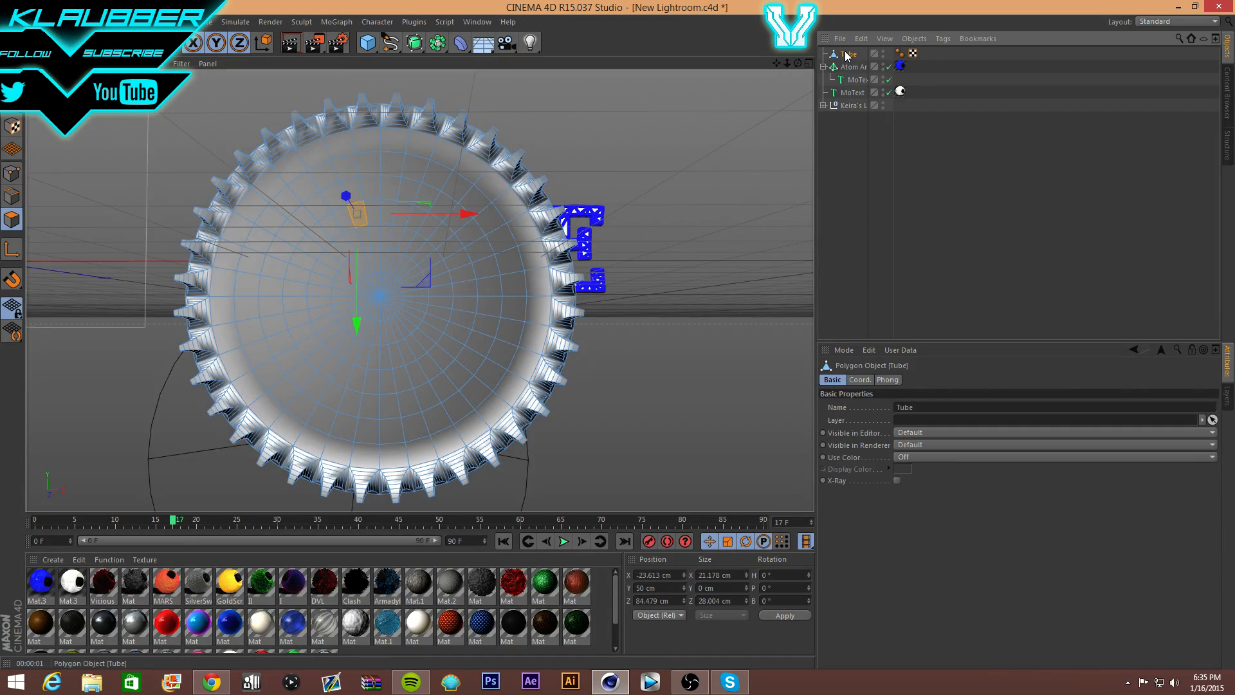
pyautogui.press('Delete')
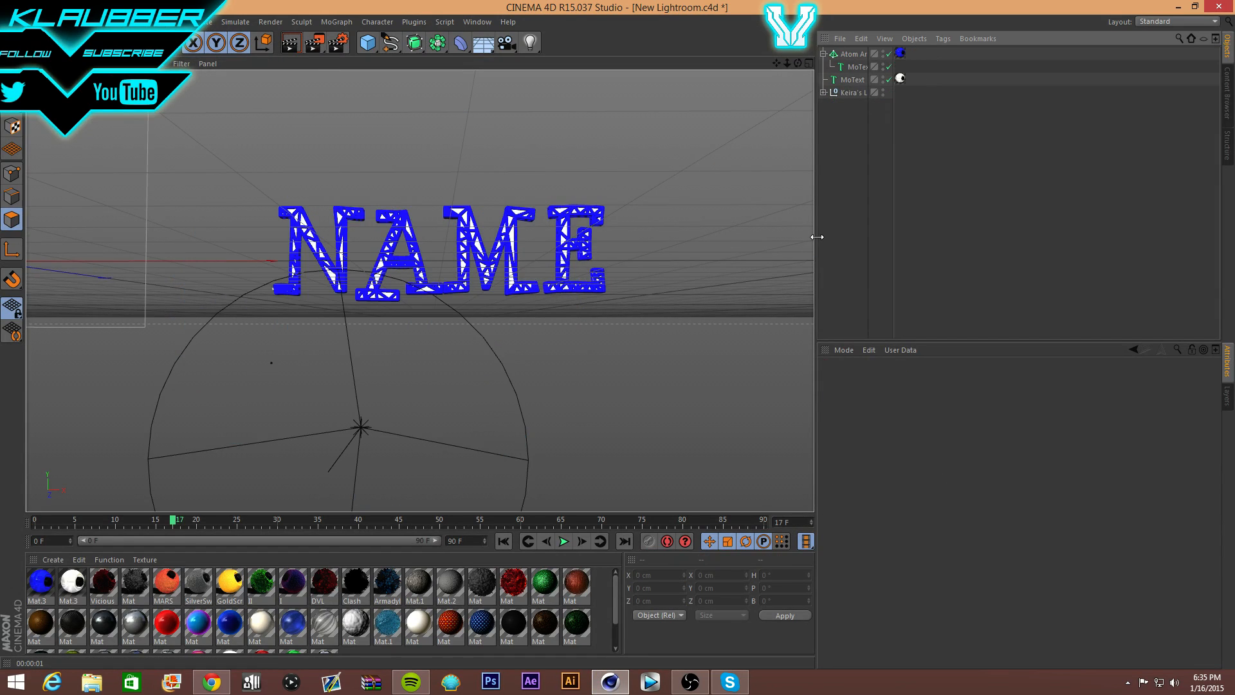
pyautogui.click(690, 682)
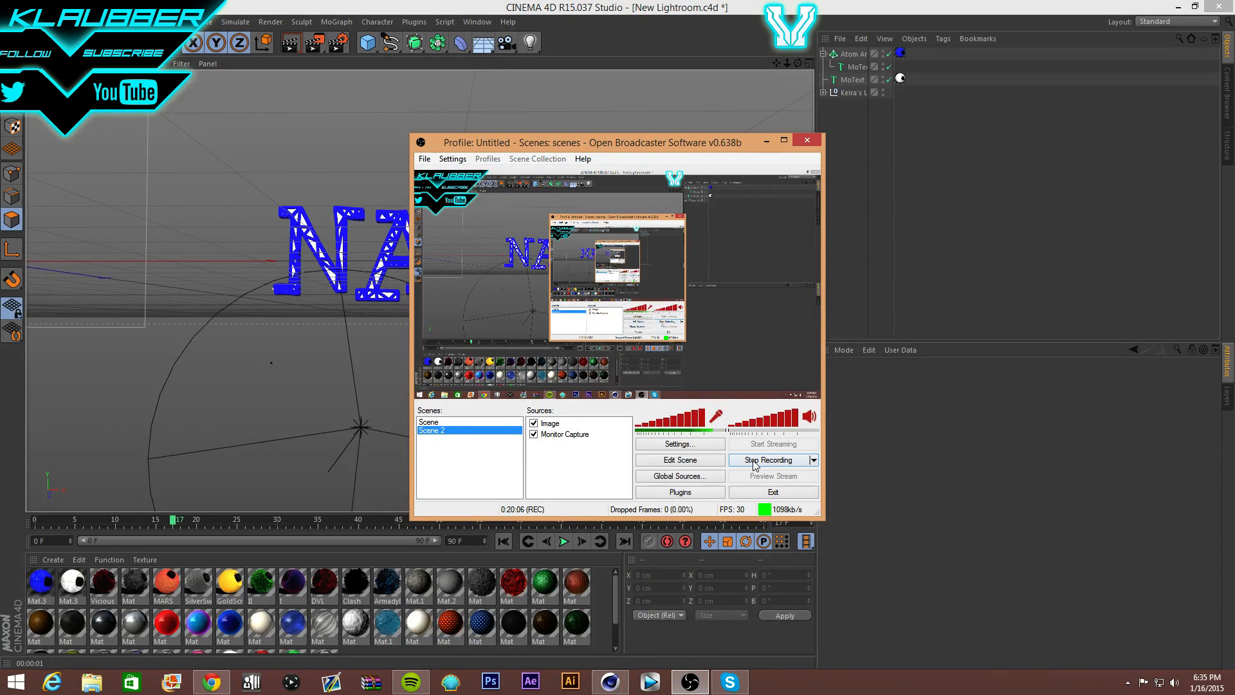